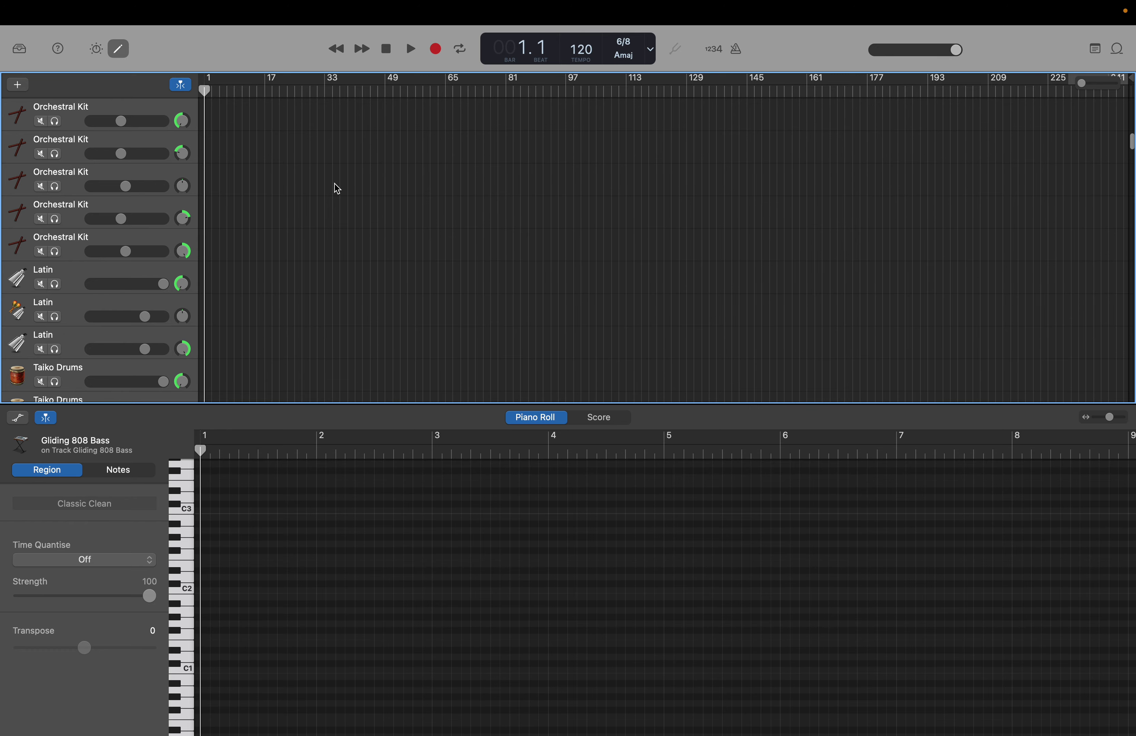
Audition the hi-hat sound on the first Detroit Garage track and create an A#1 note at the start of bar 1.
{"action": "scroll", "coordinate": [337, 189], "scroll_direction": "down", "scroll_amount": 10}
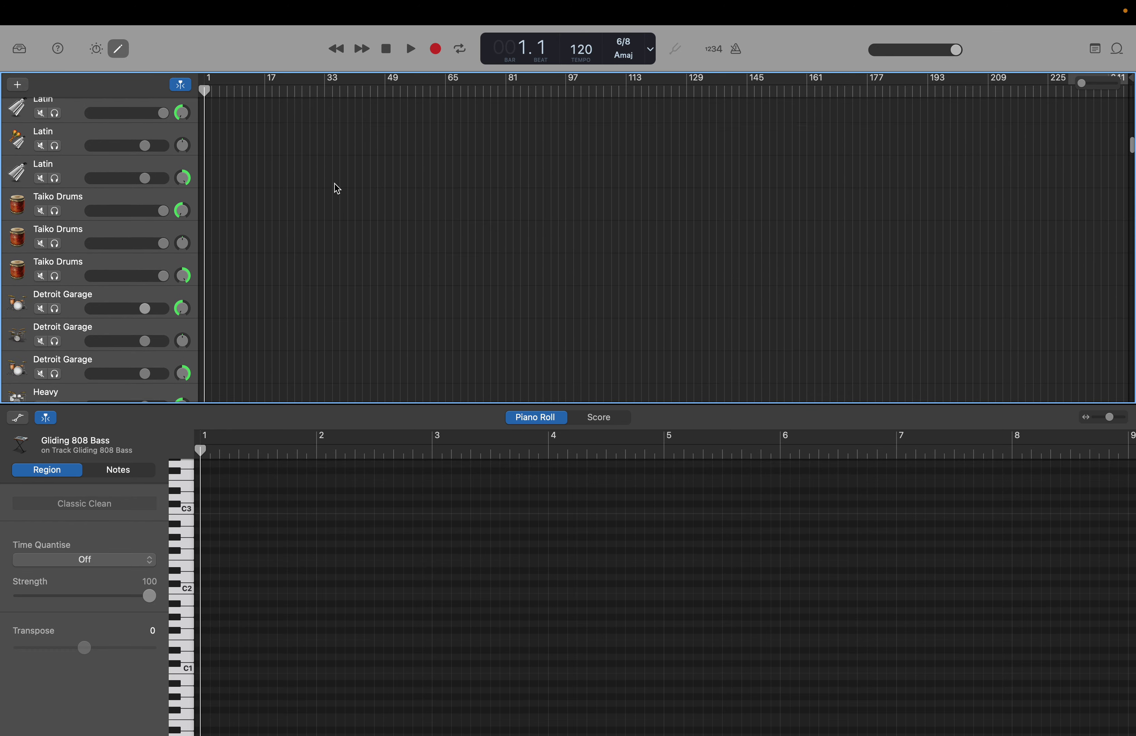
{"action": "scroll", "coordinate": [334, 186], "scroll_direction": "up", "scroll_amount": 1}
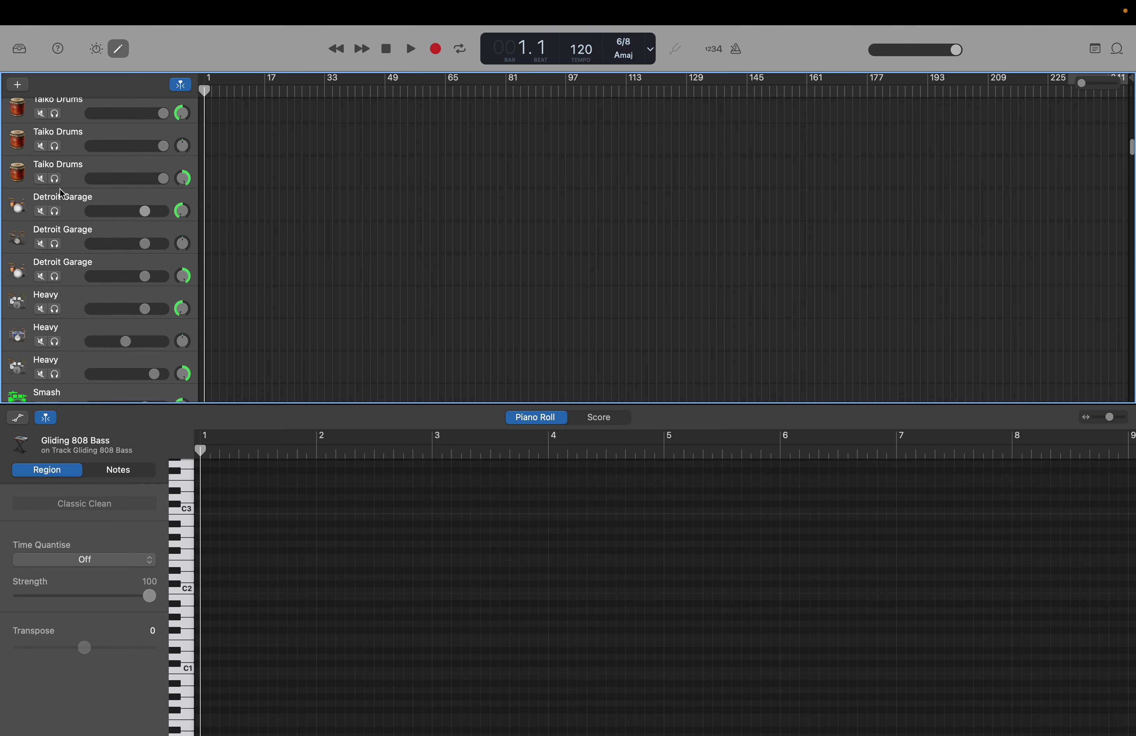
{"action": "left_click", "coordinate": [67, 199]}
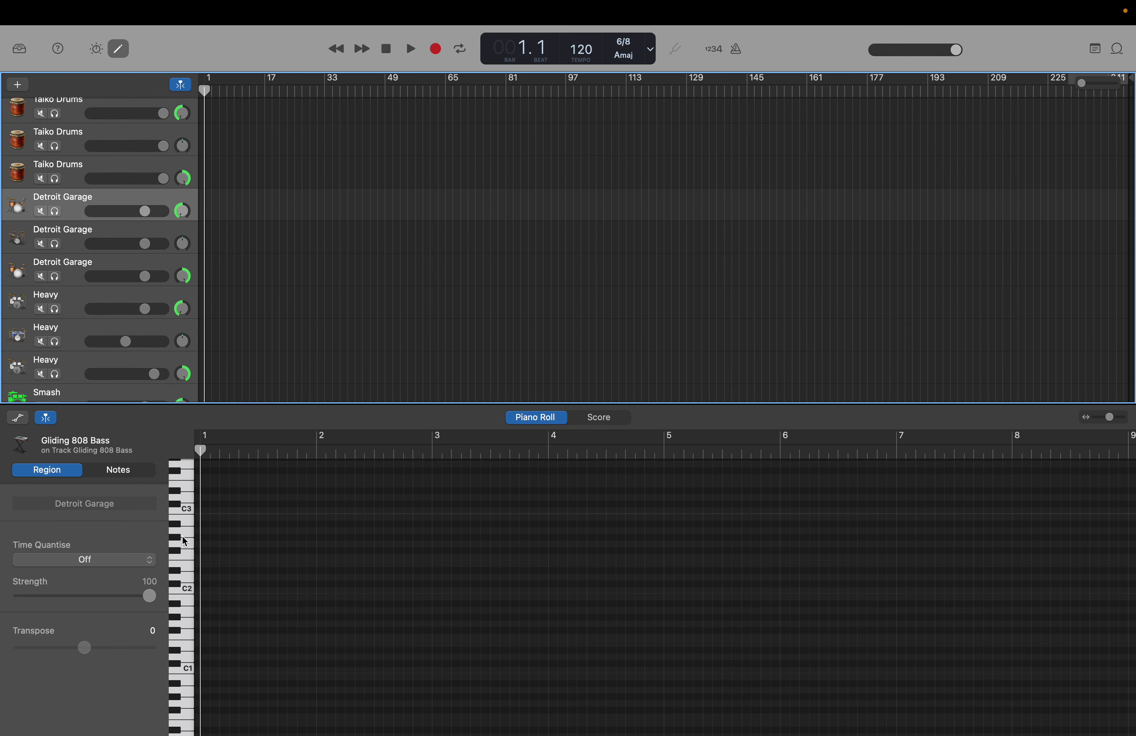
{"action": "left_click", "coordinate": [177, 600]}
{"action": "left_click", "coordinate": [179, 604]}
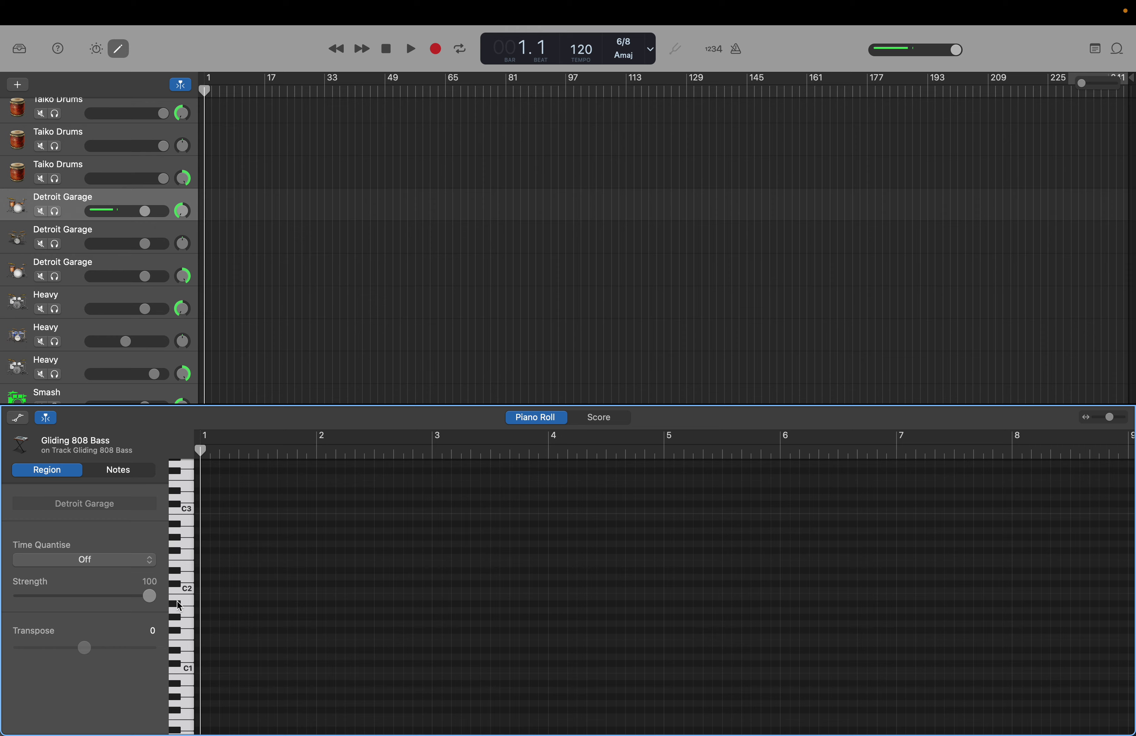
{"action": "right_click", "coordinate": [209, 606]}
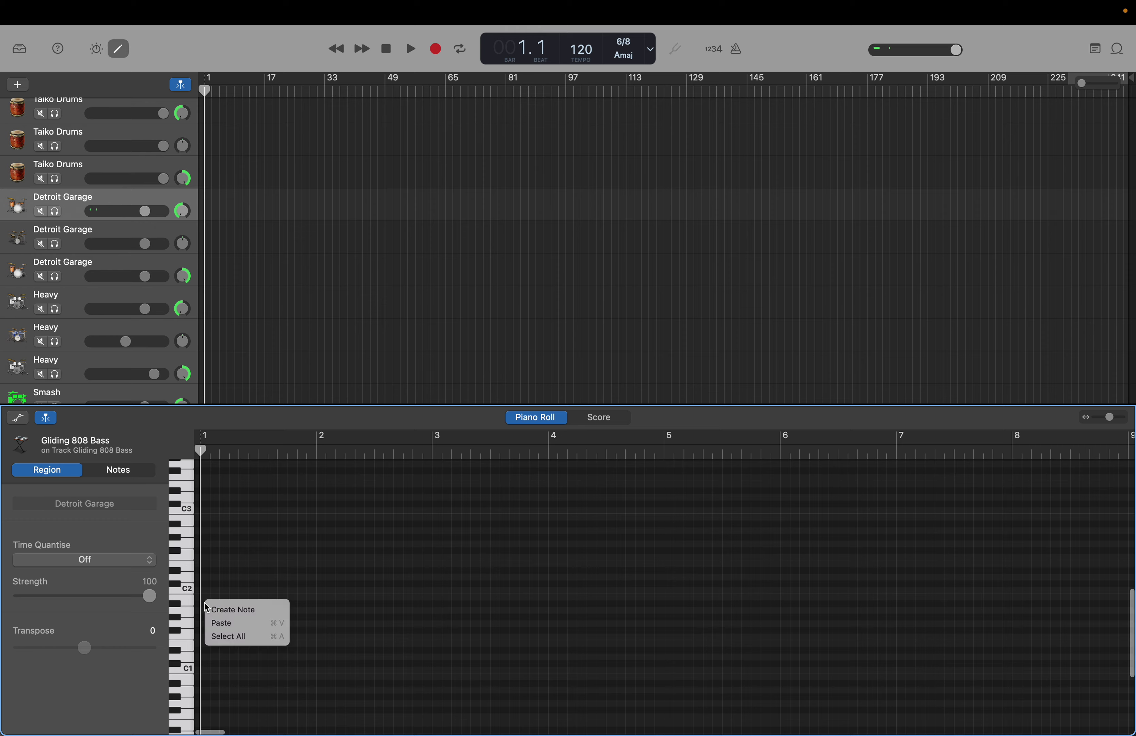
{"action": "left_click", "coordinate": [210, 608]}
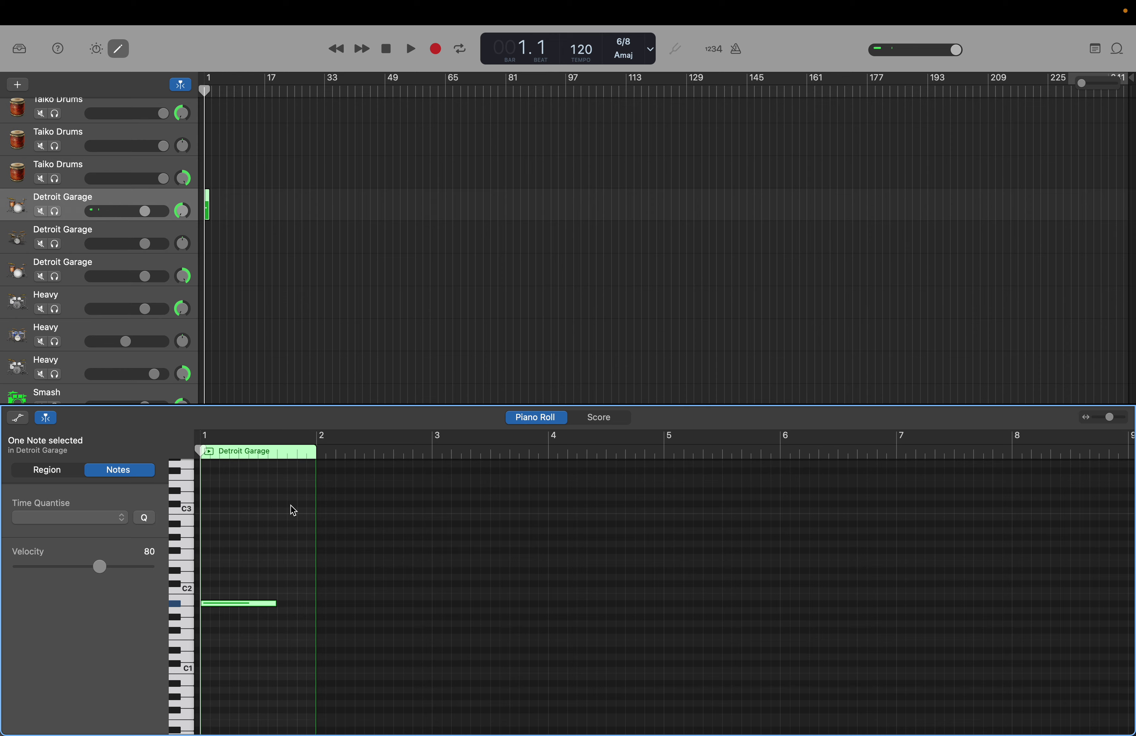
Extend the Detroit Garage region to about bar 225.
{"action": "left_click", "coordinate": [211, 217]}
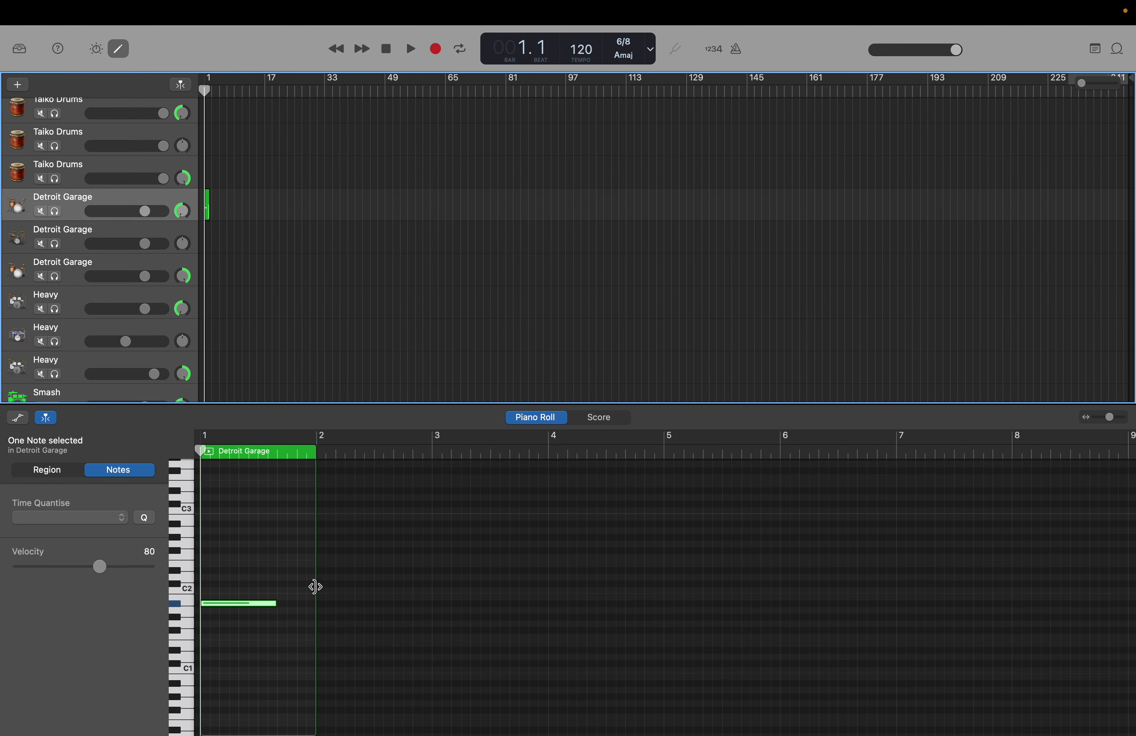
{"action": "left_click_drag", "start_coordinate": [315, 587], "coordinate": [1120, 593]}
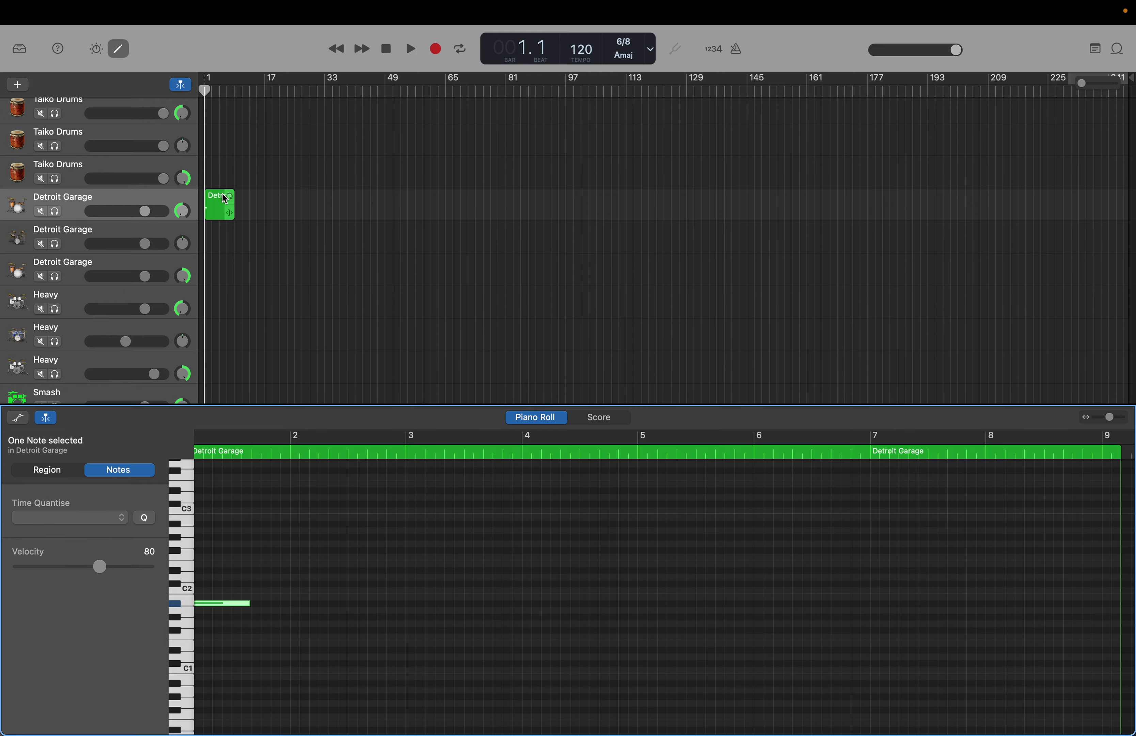
{"action": "left_click_drag", "start_coordinate": [232, 206], "coordinate": [1047, 249]}
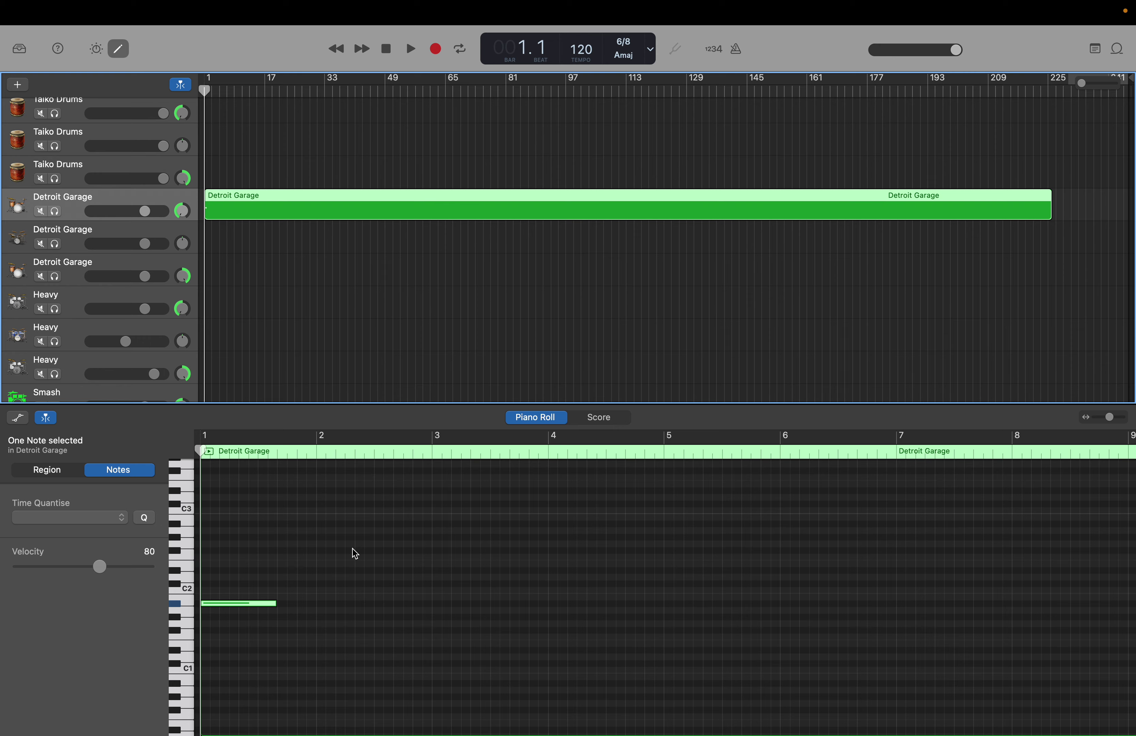
Shorten the A#1 note at bar 1 to a length of two beats.
{"action": "left_click", "coordinate": [274, 604]}
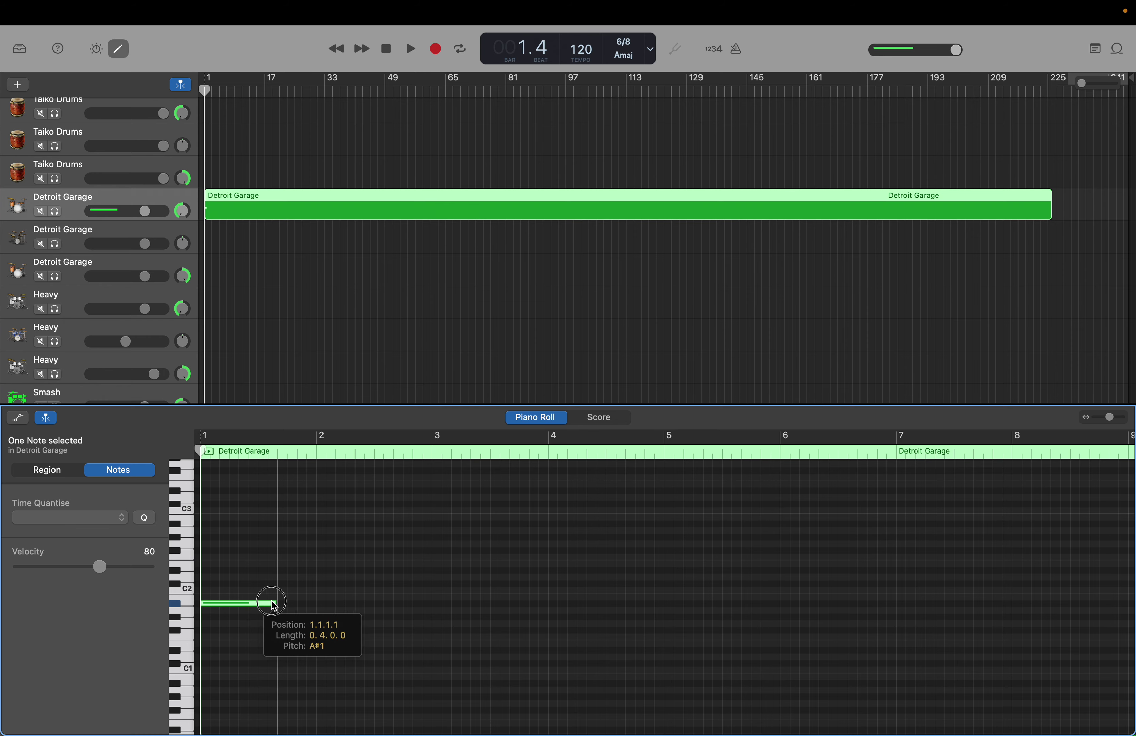
{"action": "left_click_drag", "start_coordinate": [274, 604], "coordinate": [242, 606]}
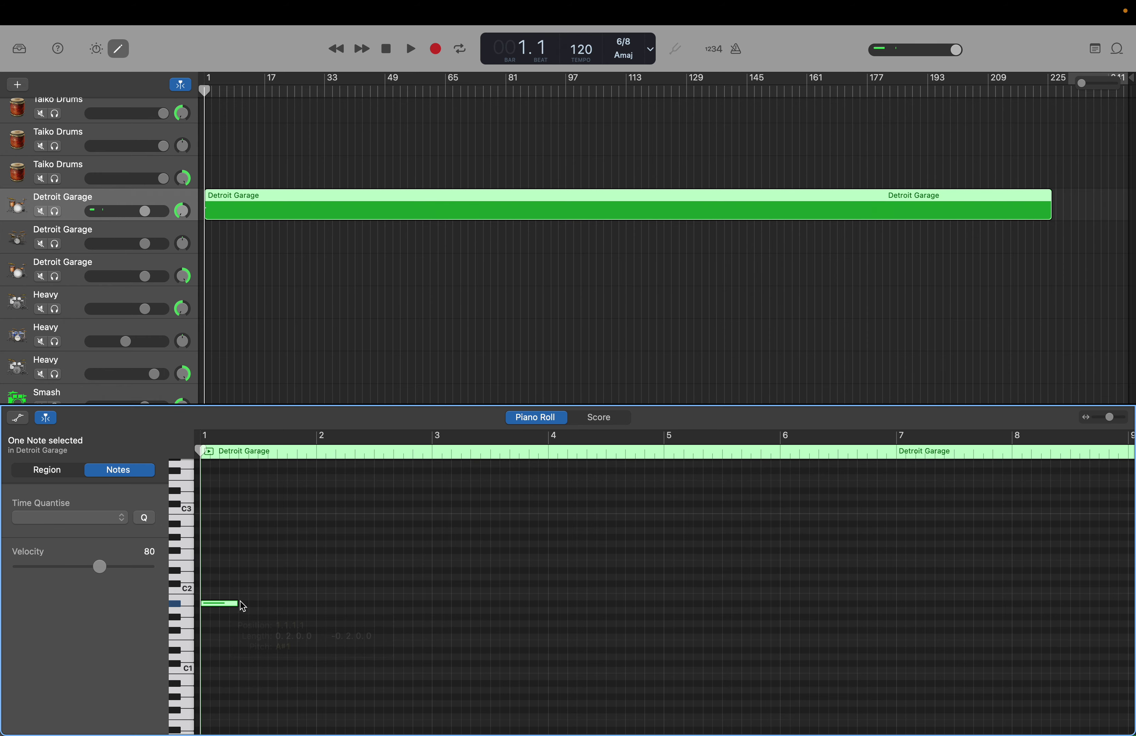
{"action": "left_click", "coordinate": [241, 602]}
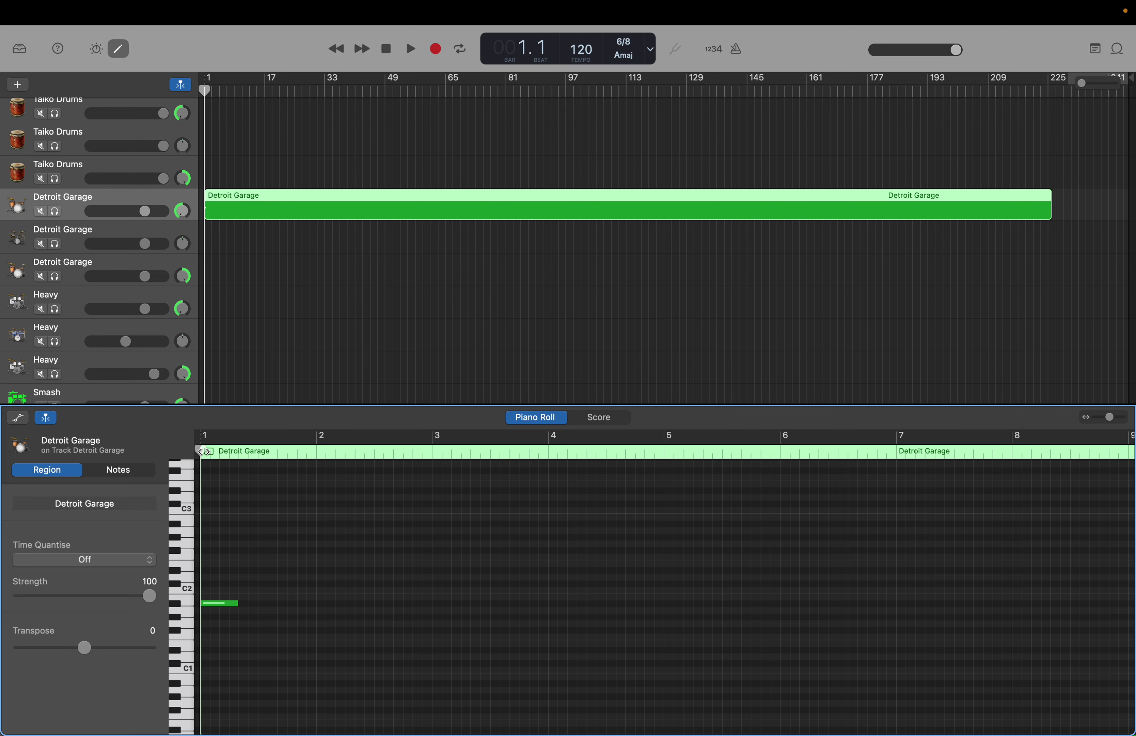
Copy the two-beat A#1 note back to back from bar 1 up to bar 17 and return the playhead to the start.
{"action": "left_click_drag", "start_coordinate": [203, 450], "coordinate": [236, 458]}
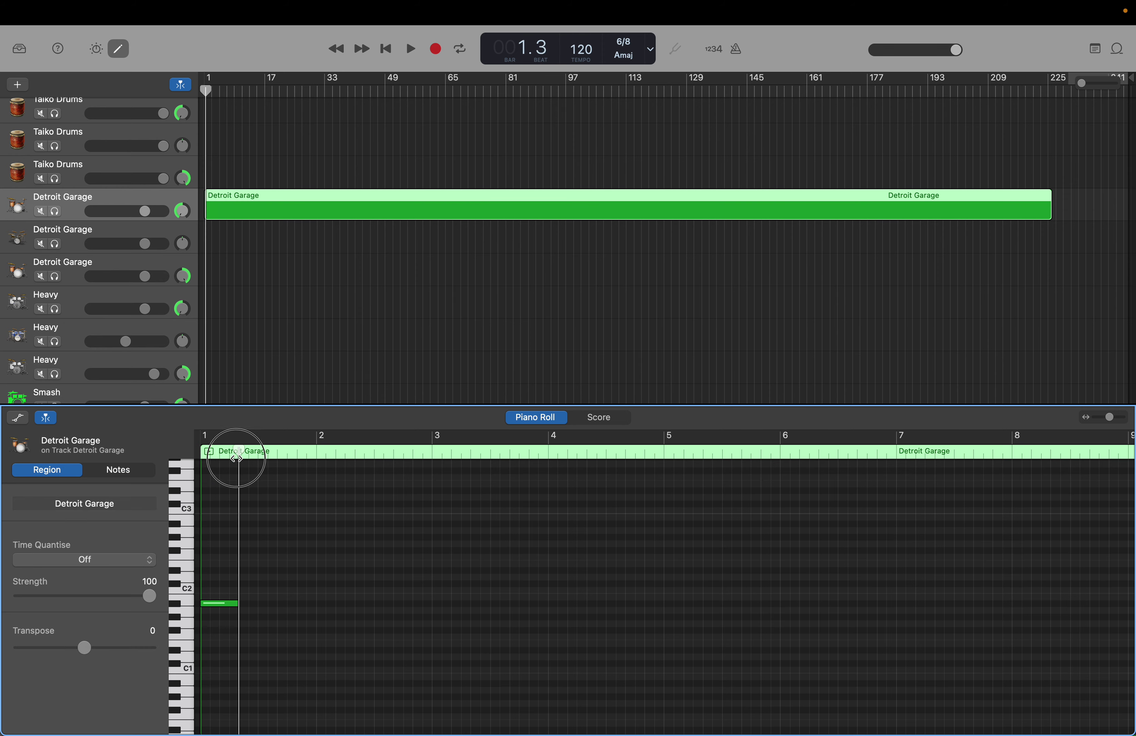
{"action": "left_click", "coordinate": [218, 602]}
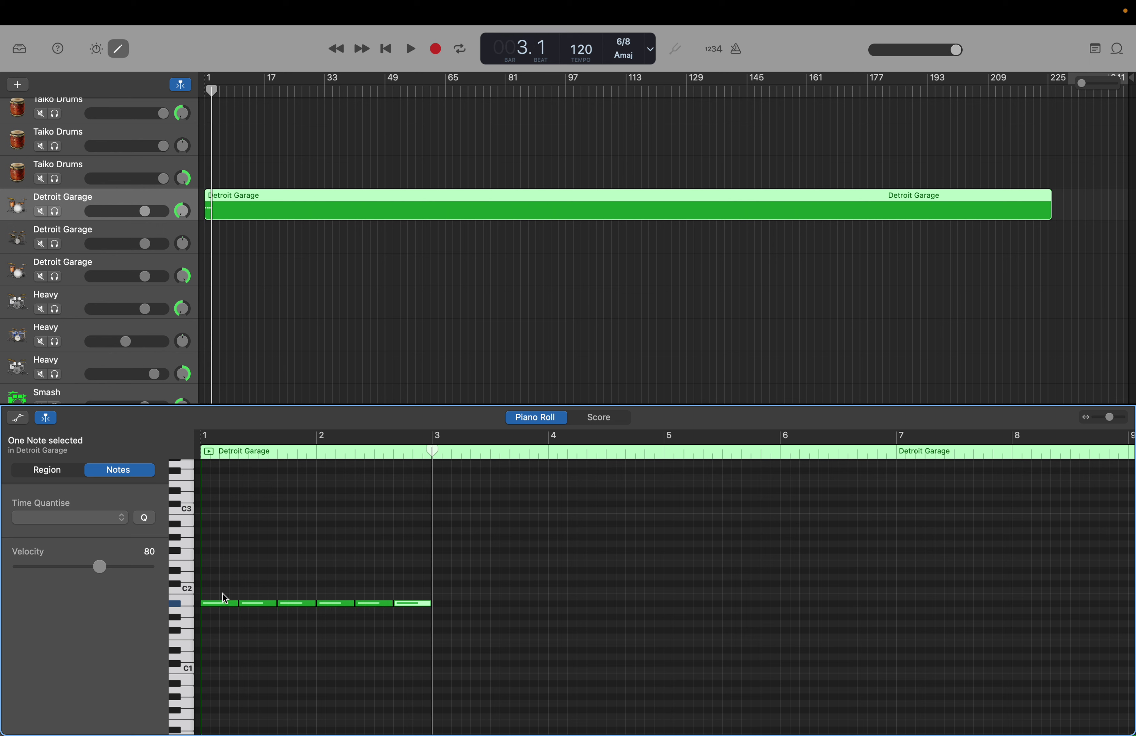
{"action": "left_click_drag", "start_coordinate": [223, 594], "coordinate": [415, 625]}
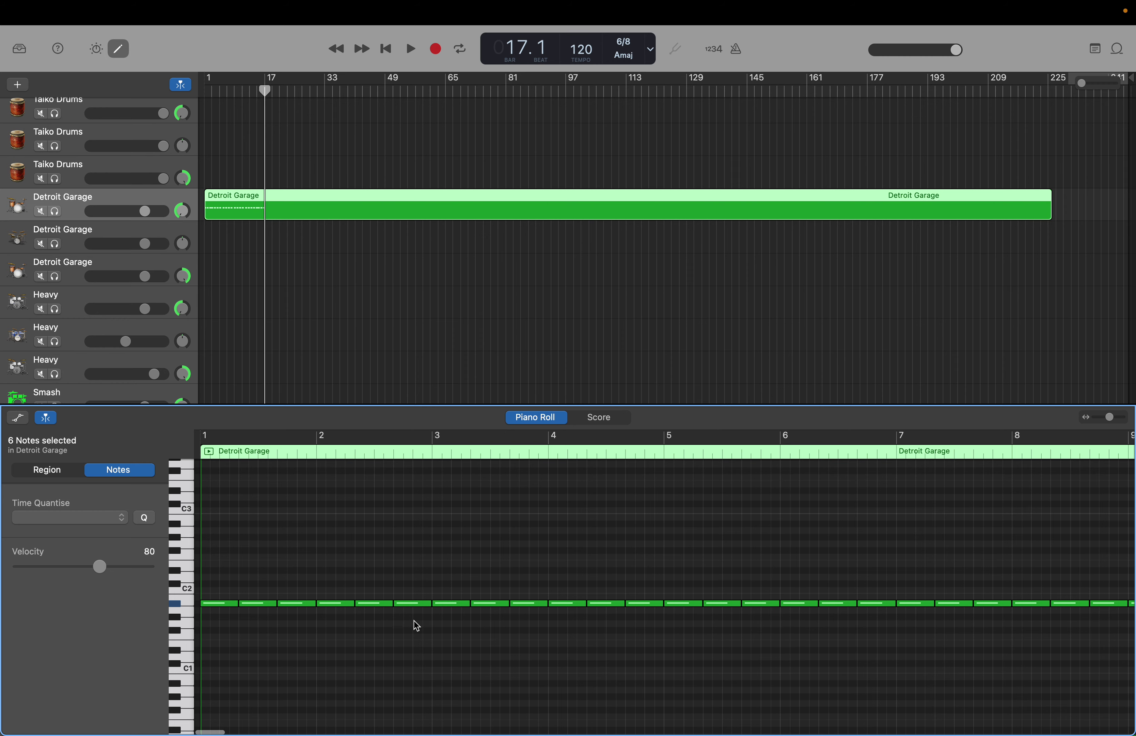
{"action": "key", "text": "Return"}
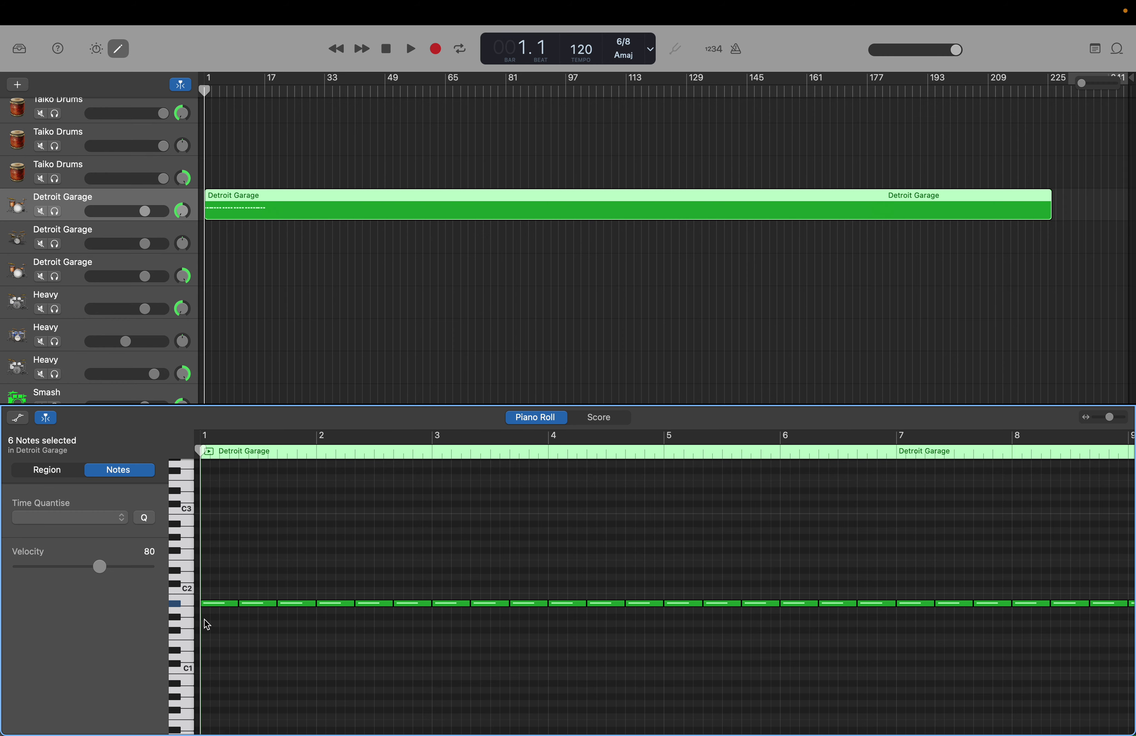
Audition the lower drum sounds and add two-beat C1 notes in bar 1 on beats 1 and 5.
{"action": "left_click_drag", "start_coordinate": [186, 630], "coordinate": [193, 671]}
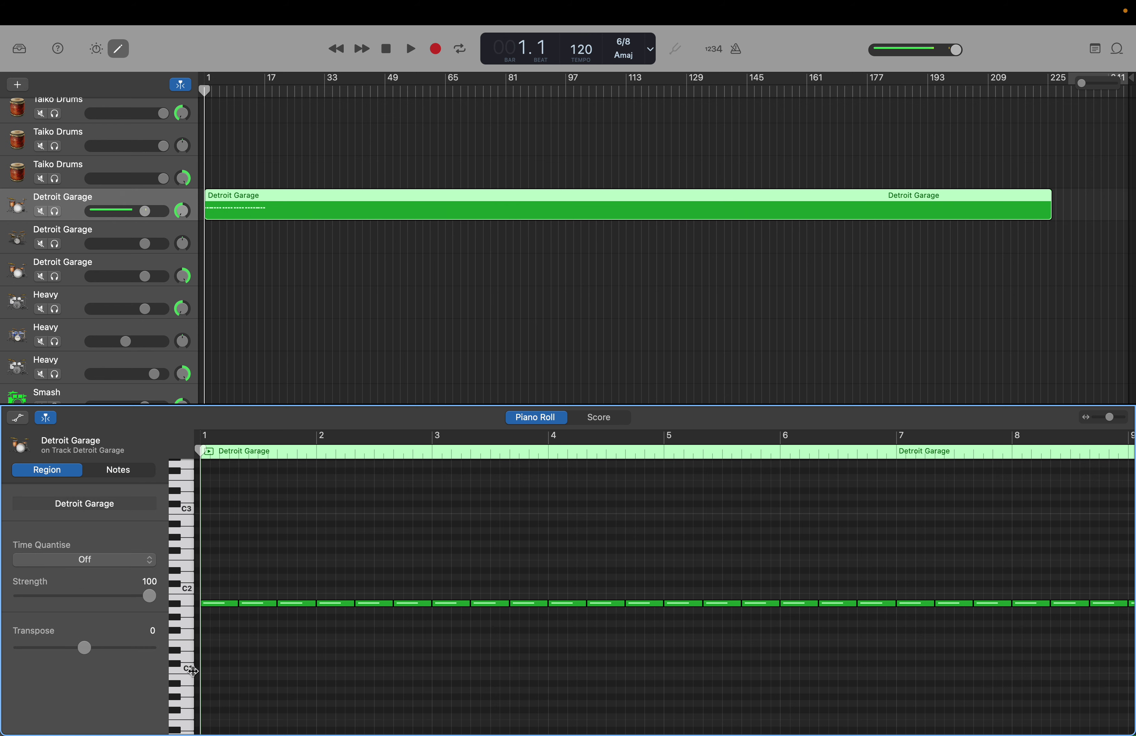
{"action": "right_click", "coordinate": [210, 670]}
{"action": "left_click", "coordinate": [214, 671]}
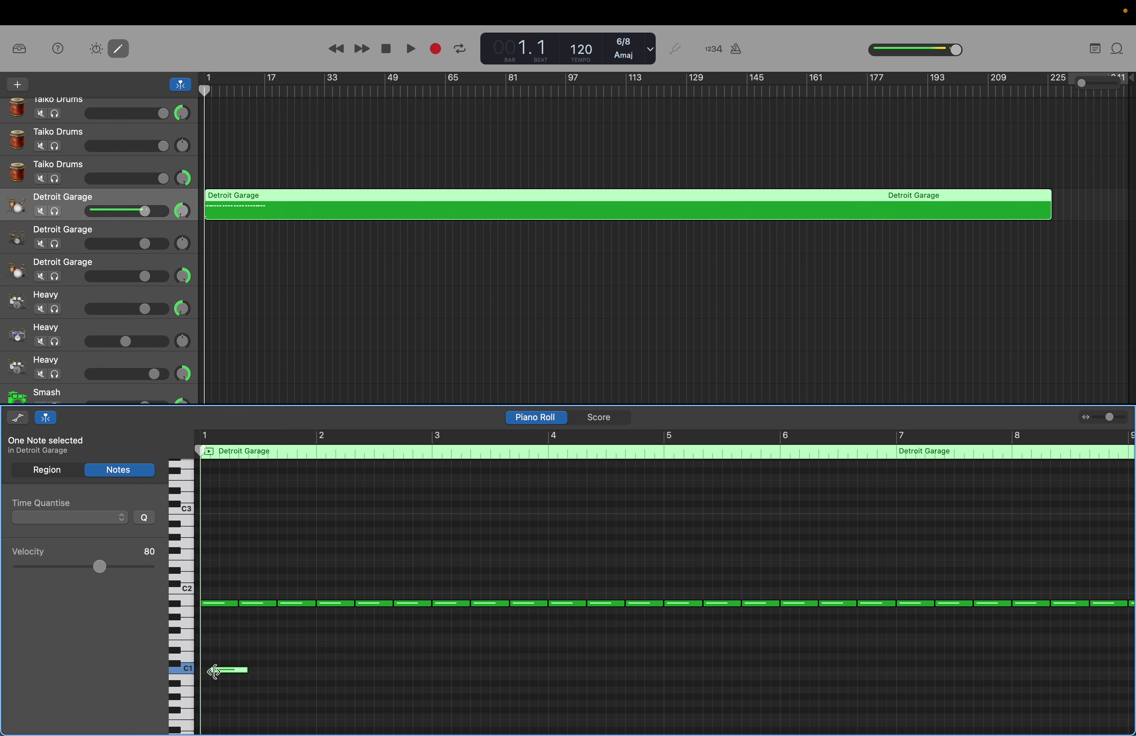
{"action": "left_click_drag", "start_coordinate": [229, 671], "coordinate": [234, 669]}
{"action": "left_click", "coordinate": [236, 671]}
{"action": "right_click", "coordinate": [278, 669]}
{"action": "left_click", "coordinate": [301, 675]}
Audition the sounds just above C1 and add a two-beat D1 note aligned to the start of bar 2.
{"action": "left_click", "coordinate": [187, 656]}
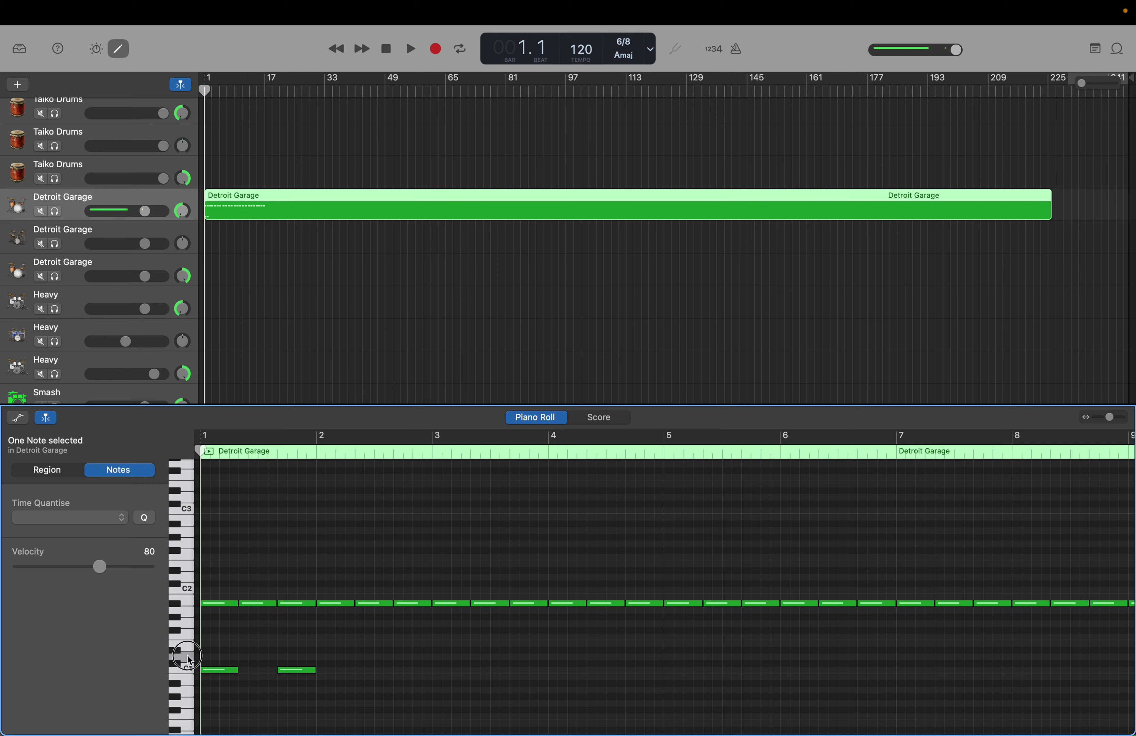
{"action": "left_click", "coordinate": [187, 647]}
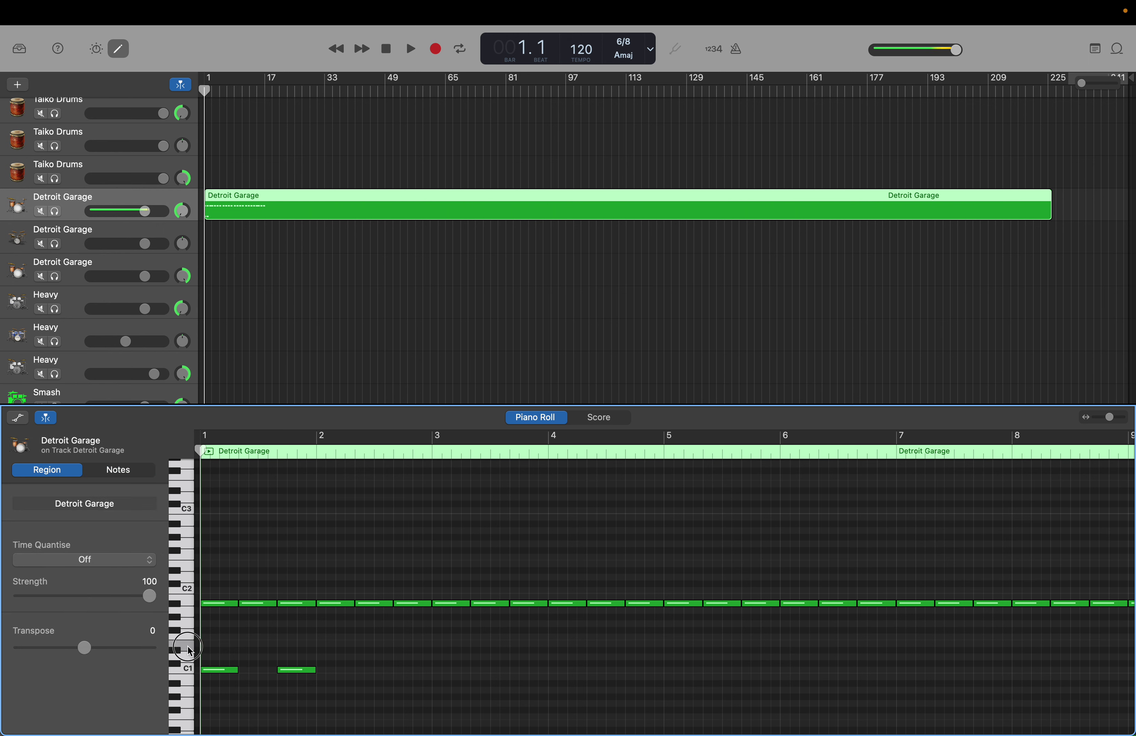
{"action": "left_click", "coordinate": [187, 656]}
{"action": "right_click", "coordinate": [325, 661]}
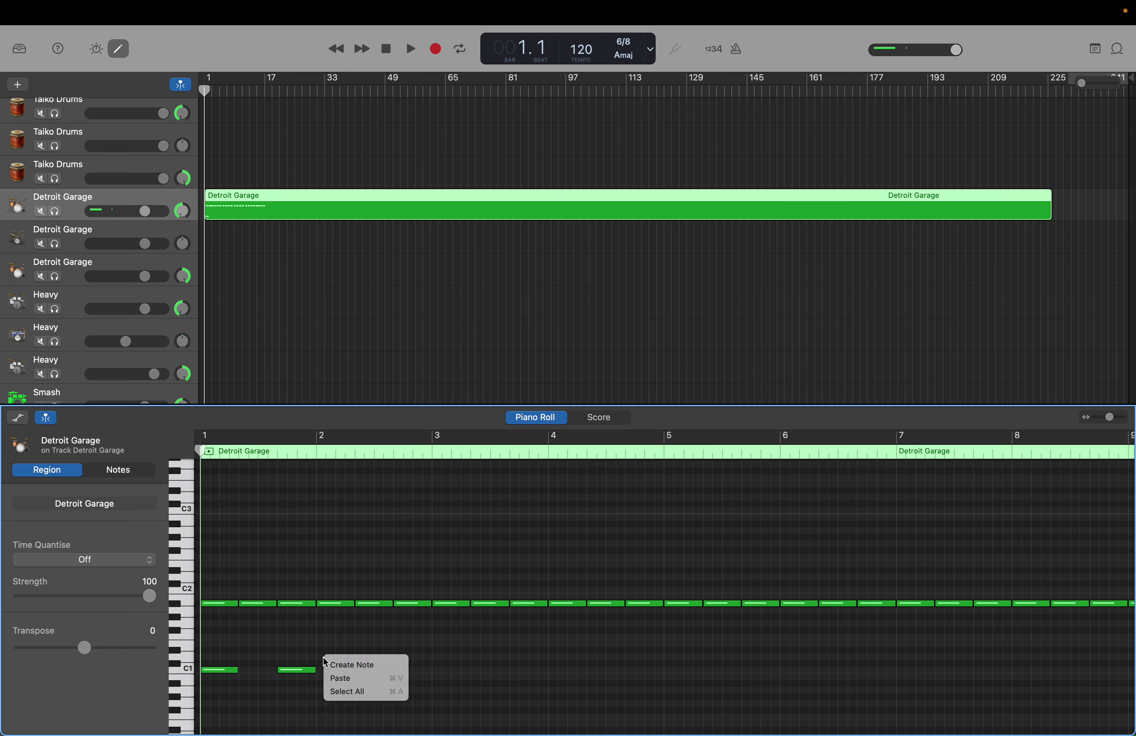
{"action": "left_click", "coordinate": [326, 661]}
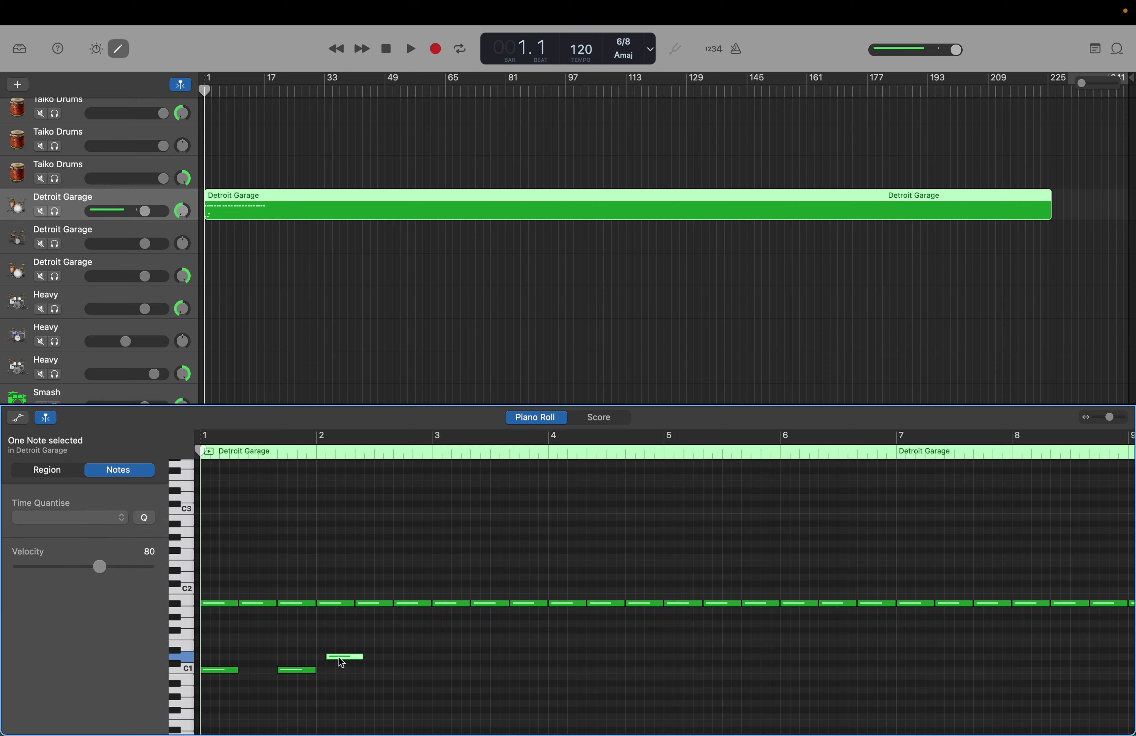
{"action": "left_click_drag", "start_coordinate": [341, 663], "coordinate": [333, 662]}
{"action": "left_click", "coordinate": [389, 683]}
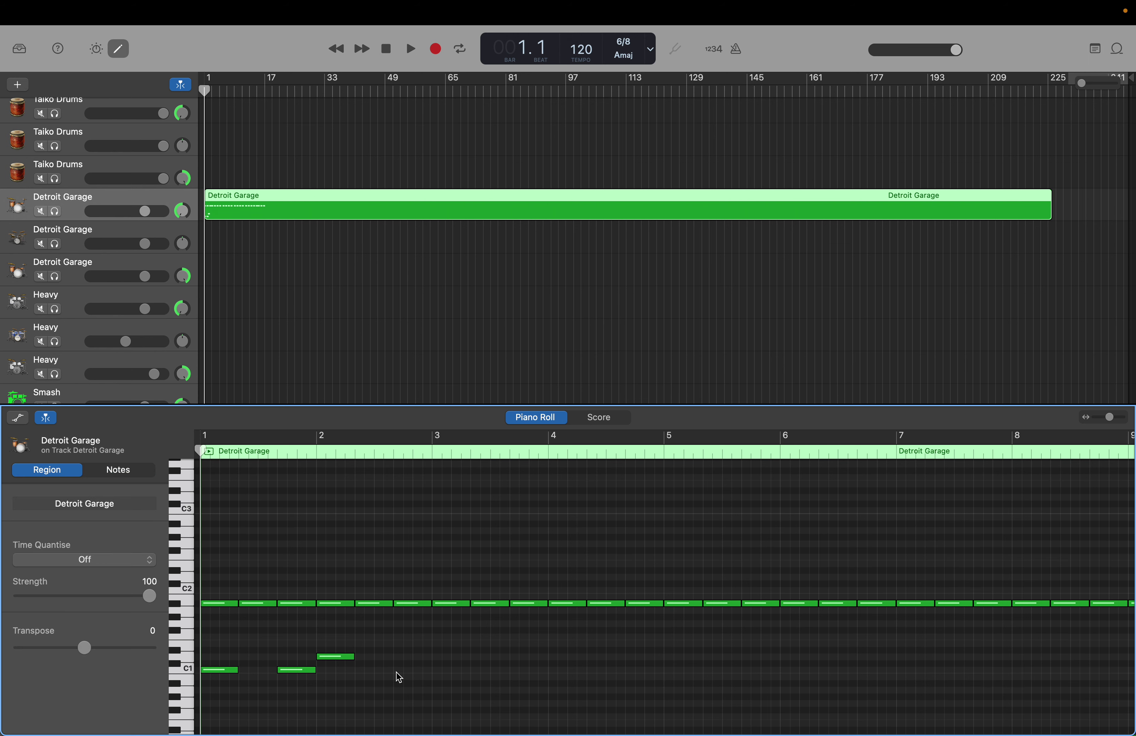
Add C1 notes on beat 5 of bar 2 and on beats 1 and 5 of bar 3.
{"action": "scroll", "coordinate": [398, 675], "scroll_direction": "down", "scroll_amount": 1}
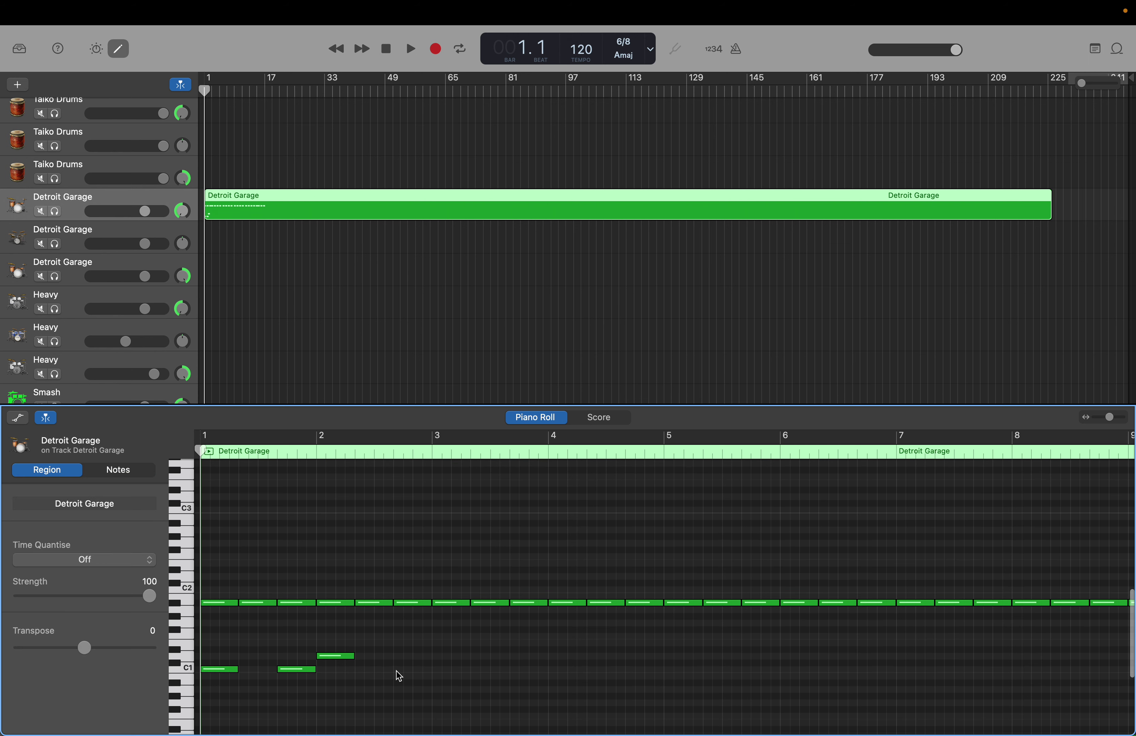
{"action": "right_click", "coordinate": [397, 670]}
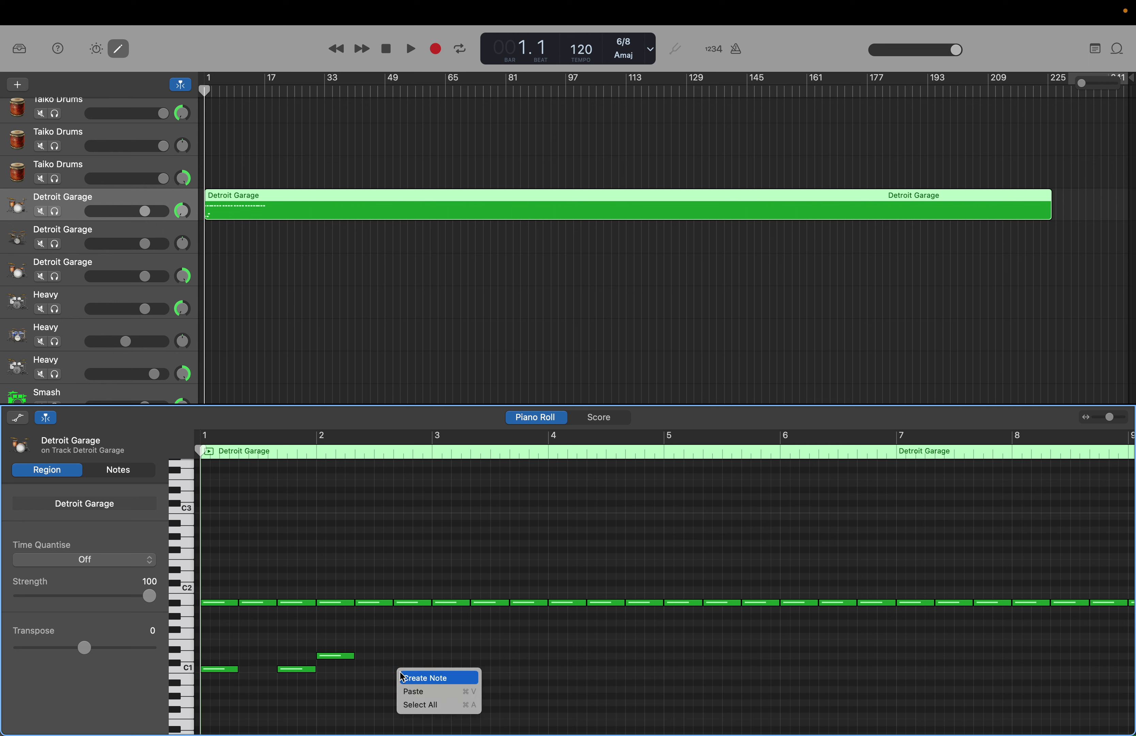
{"action": "left_click", "coordinate": [403, 677]}
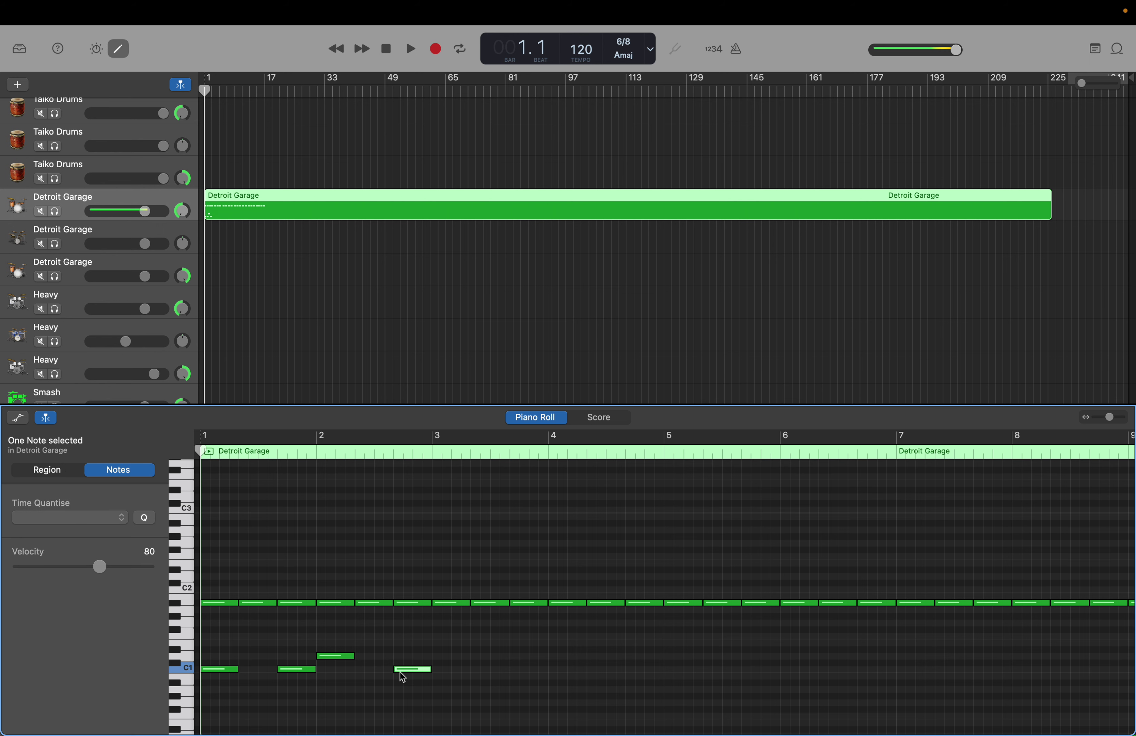
{"action": "right_click", "coordinate": [438, 671]}
{"action": "left_click", "coordinate": [446, 678]}
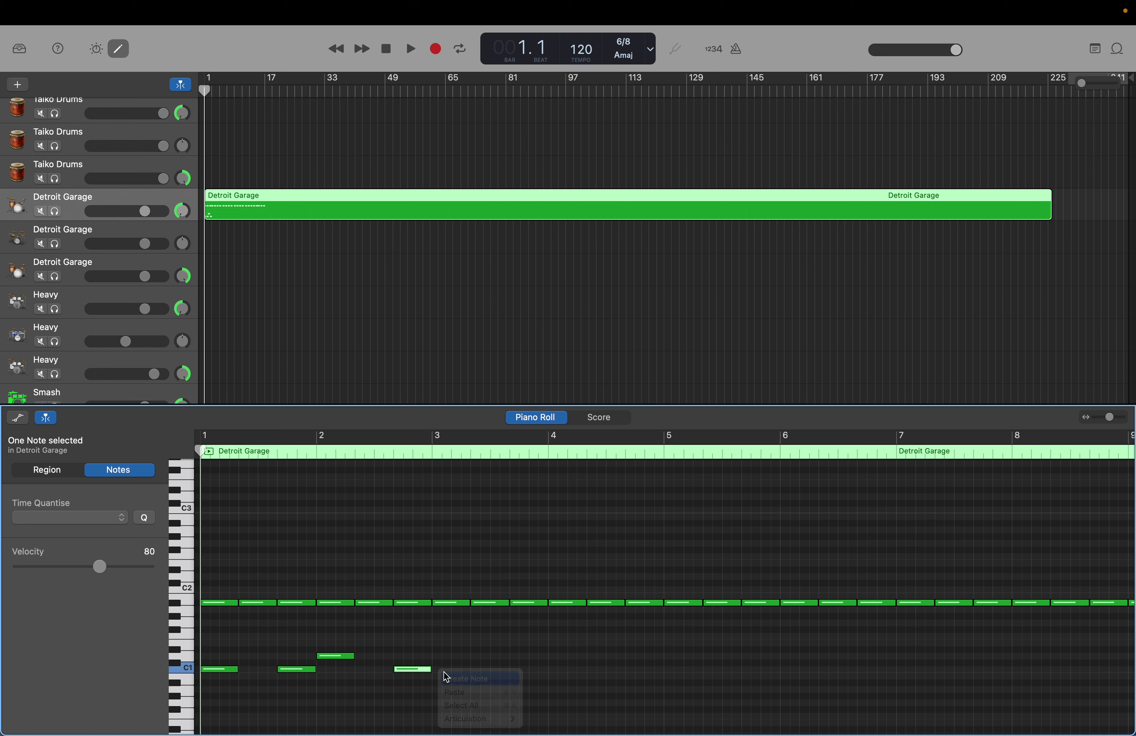
{"action": "right_click", "coordinate": [510, 667]}
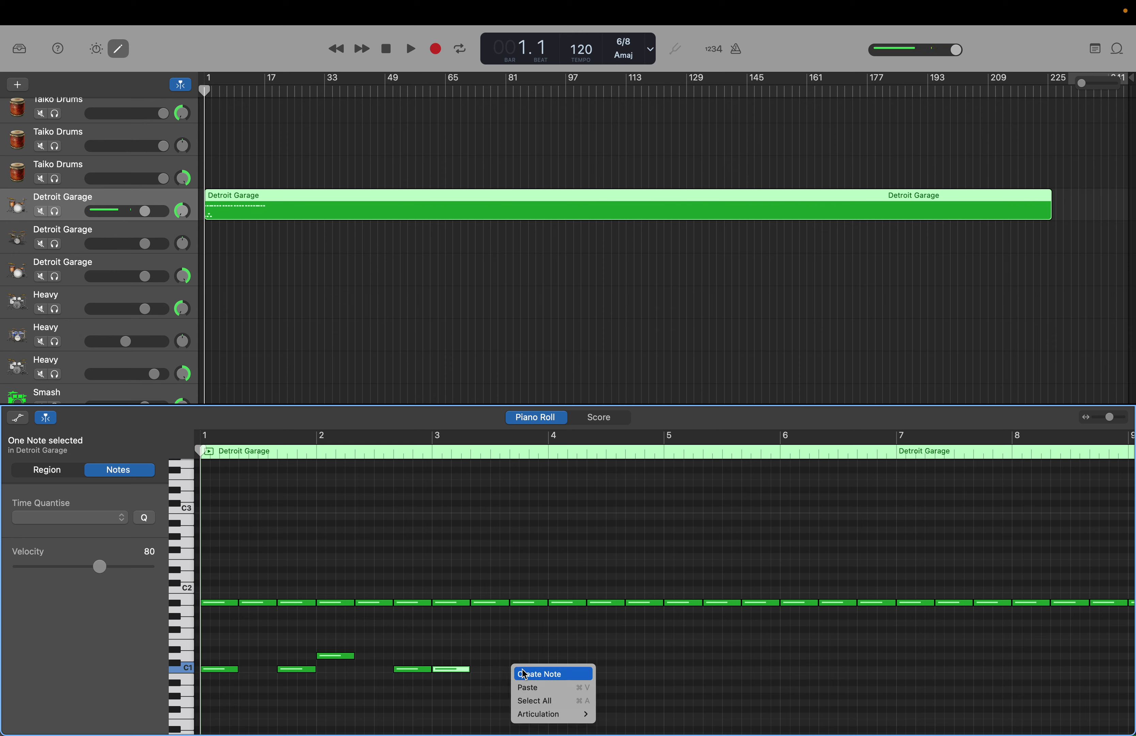
{"action": "left_click", "coordinate": [522, 668]}
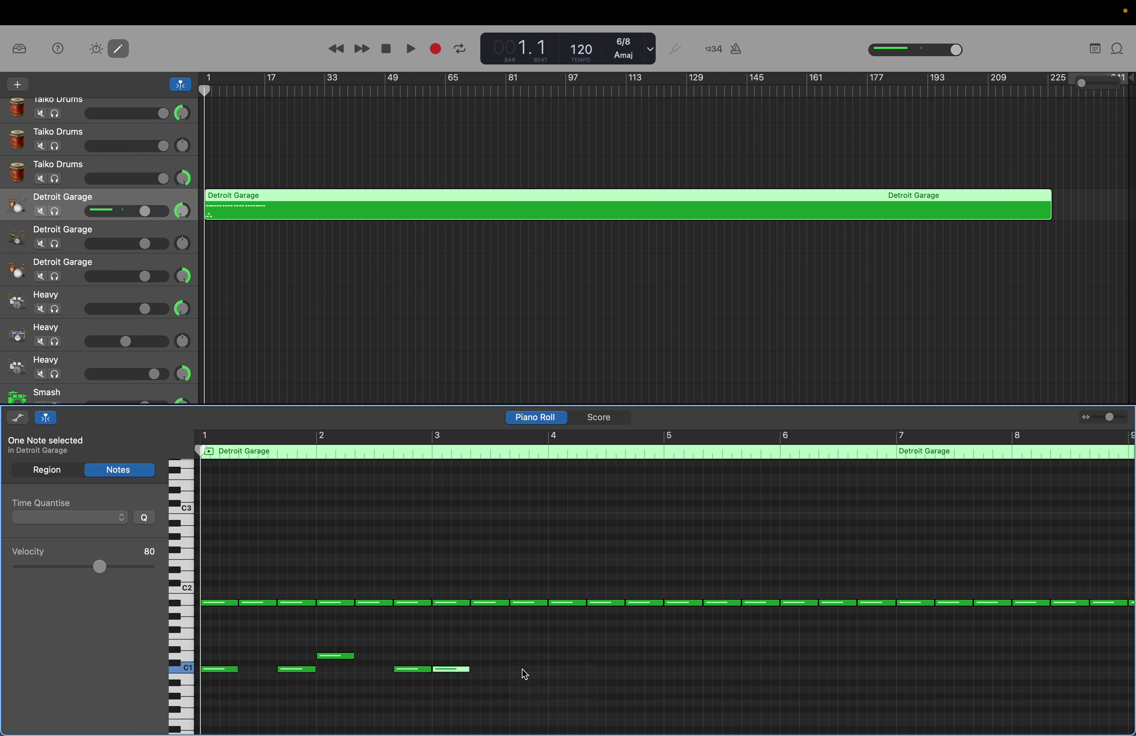
Add a D1 note at the start of bar 4 and C1 notes on beat 5 of bar 4 and beats 1 and 5 of bar 5.
{"action": "right_click", "coordinate": [550, 652]}
{"action": "left_click", "coordinate": [559, 656]}
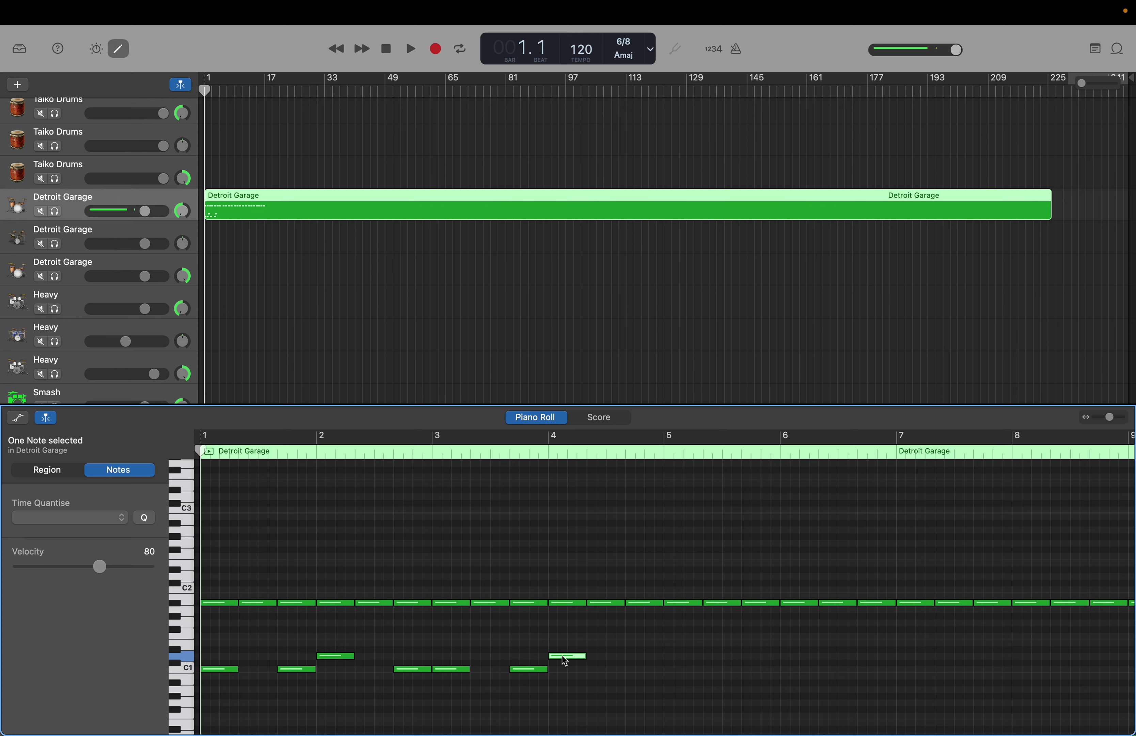
{"action": "right_click", "coordinate": [628, 667]}
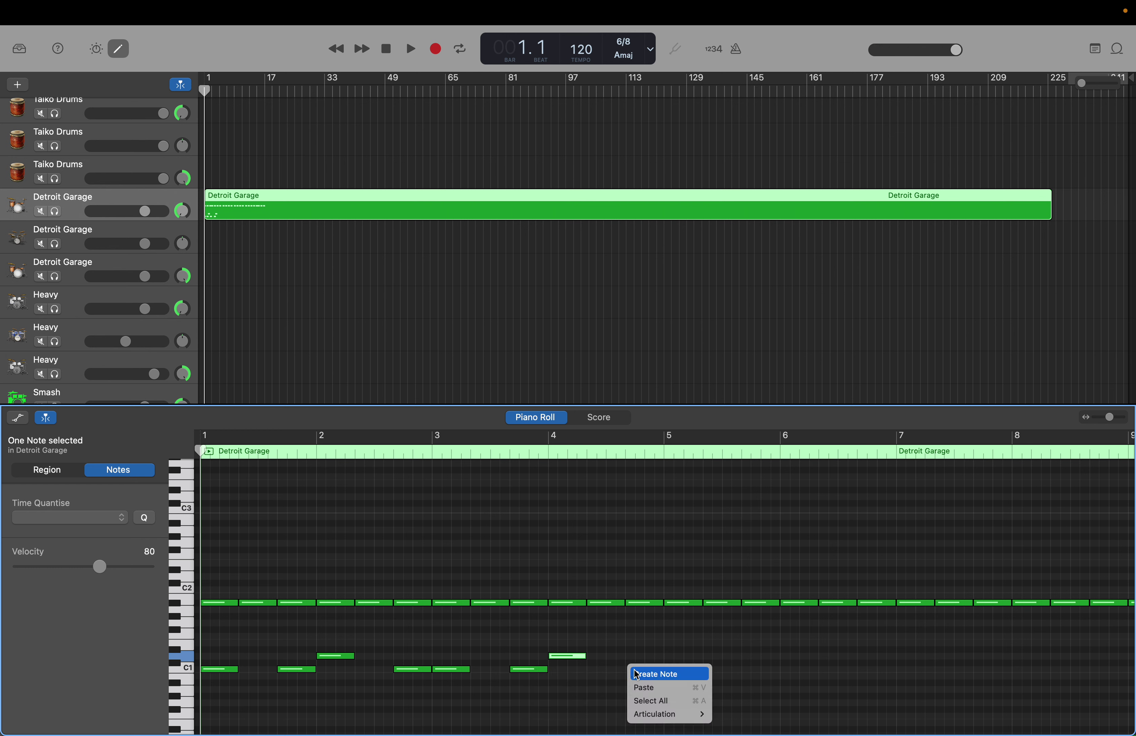
{"action": "left_click", "coordinate": [633, 671]}
{"action": "right_click", "coordinate": [668, 669]}
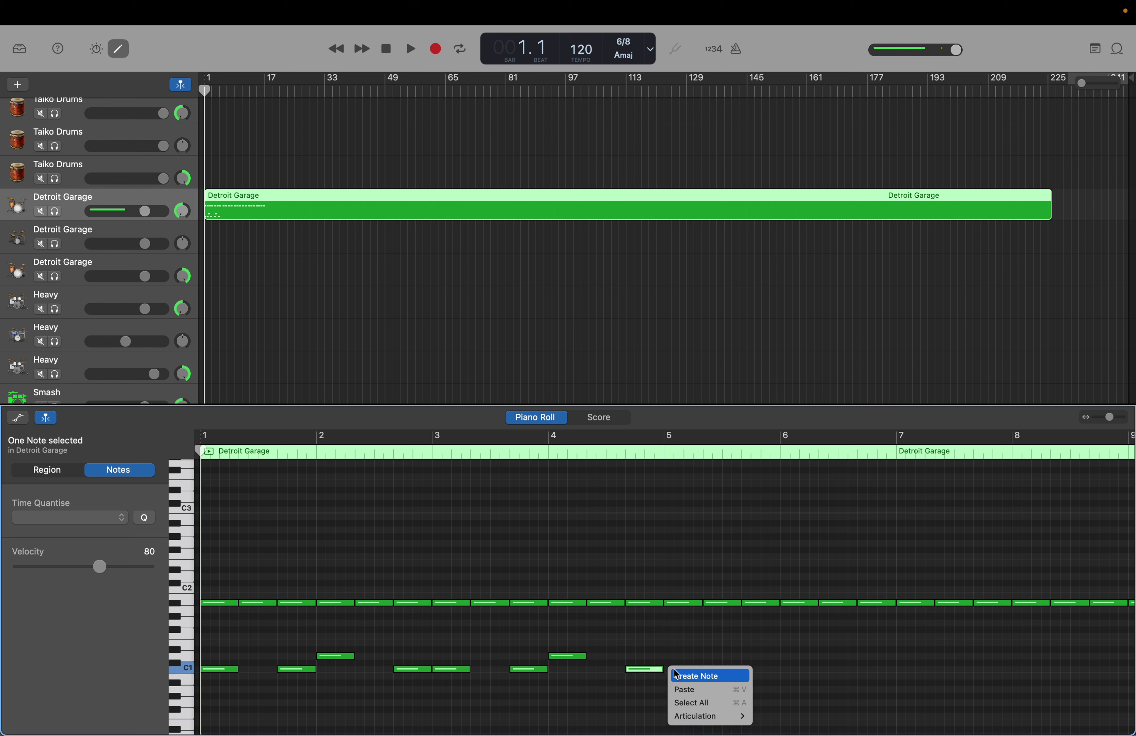
{"action": "left_click", "coordinate": [682, 670]}
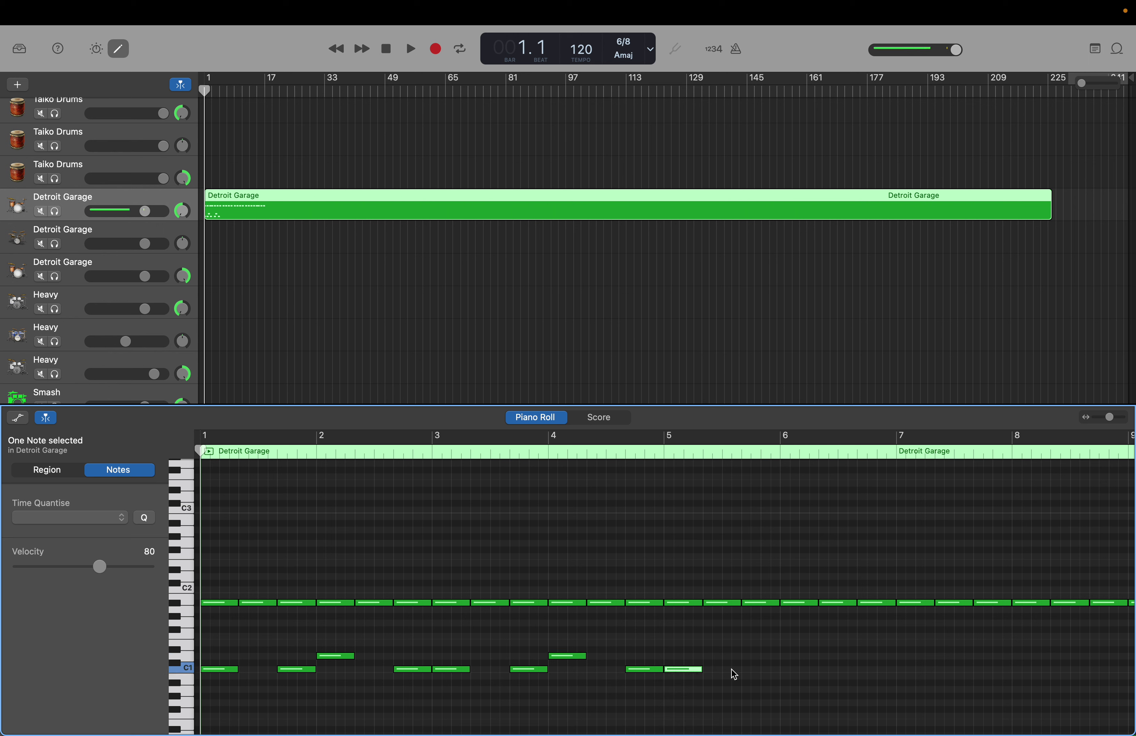
{"action": "right_click", "coordinate": [742, 668]}
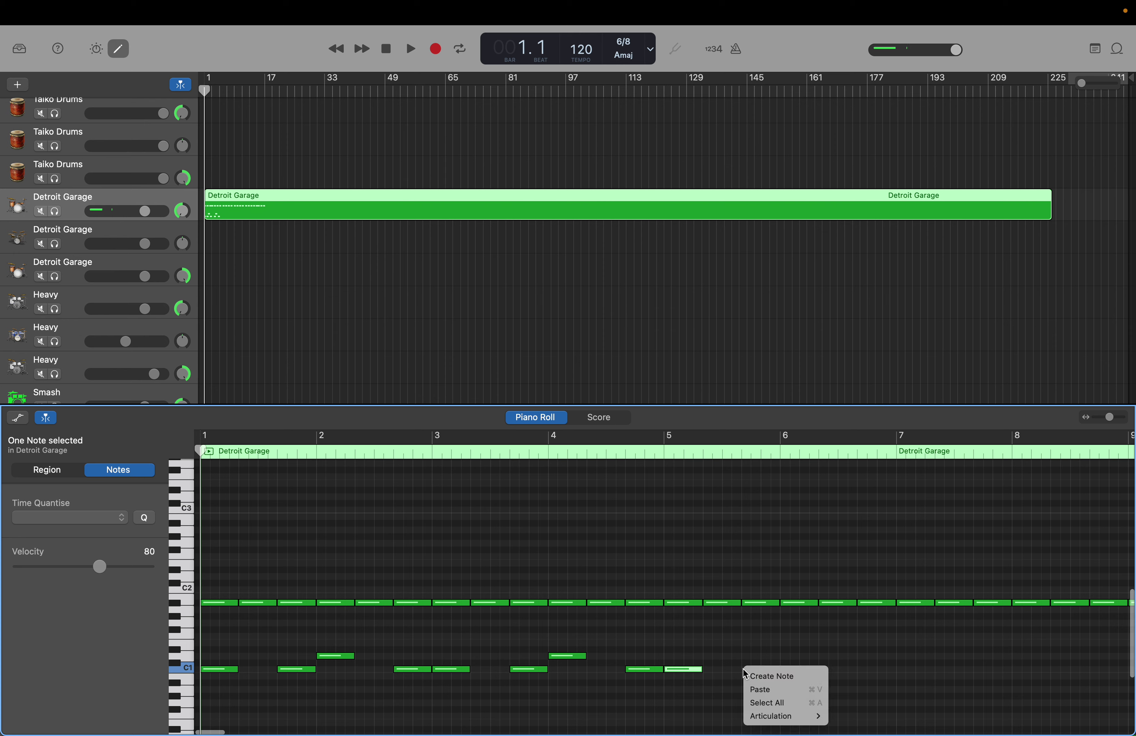
{"action": "left_click", "coordinate": [757, 676]}
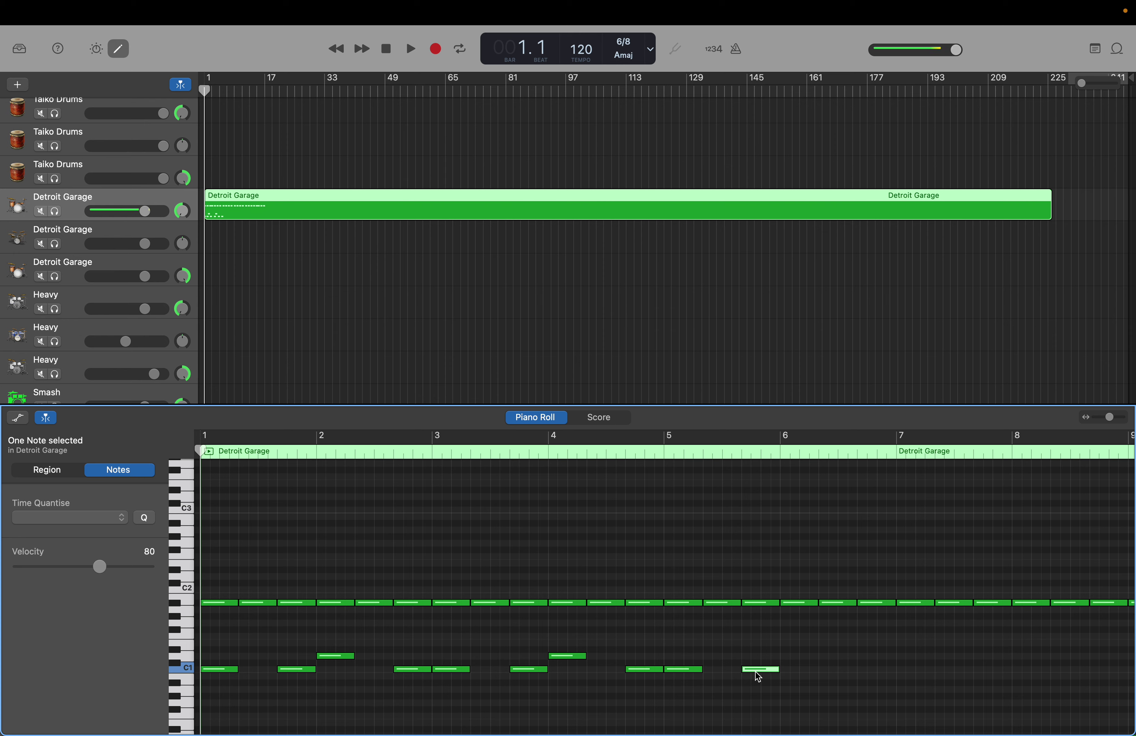
Add a D1 note at the start of bar 6 and a C1 note on beat 5 of bar 6.
{"action": "right_click", "coordinate": [782, 654]}
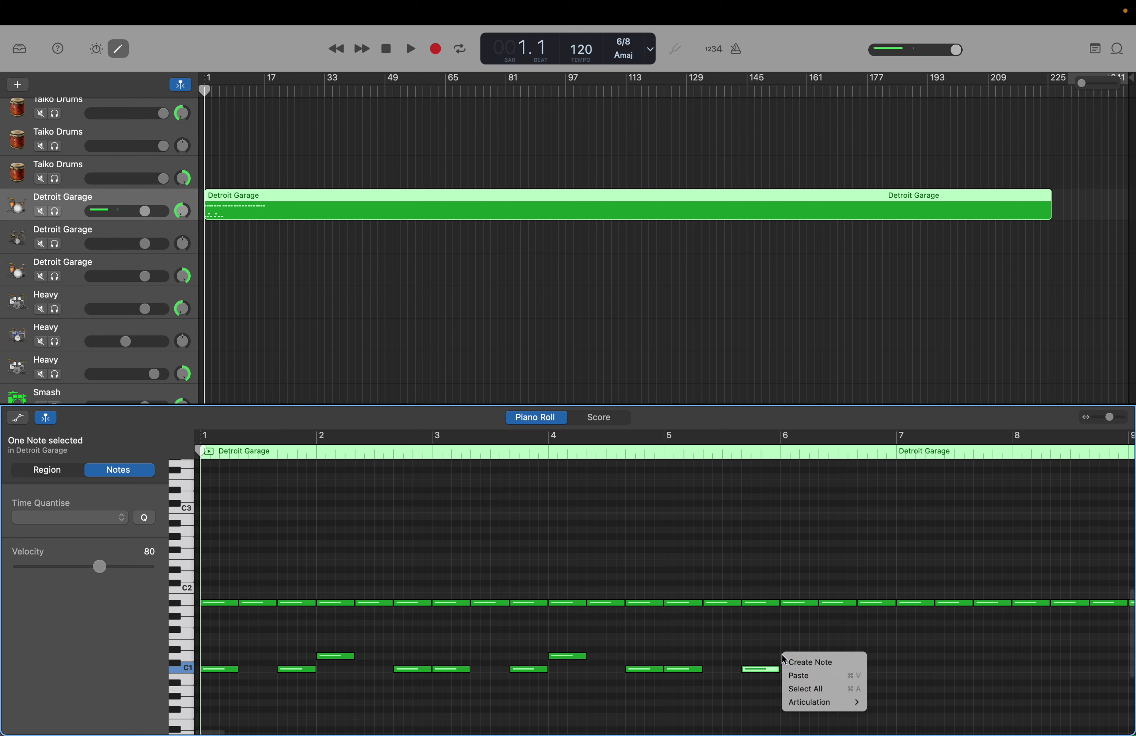
{"action": "left_click", "coordinate": [790, 659]}
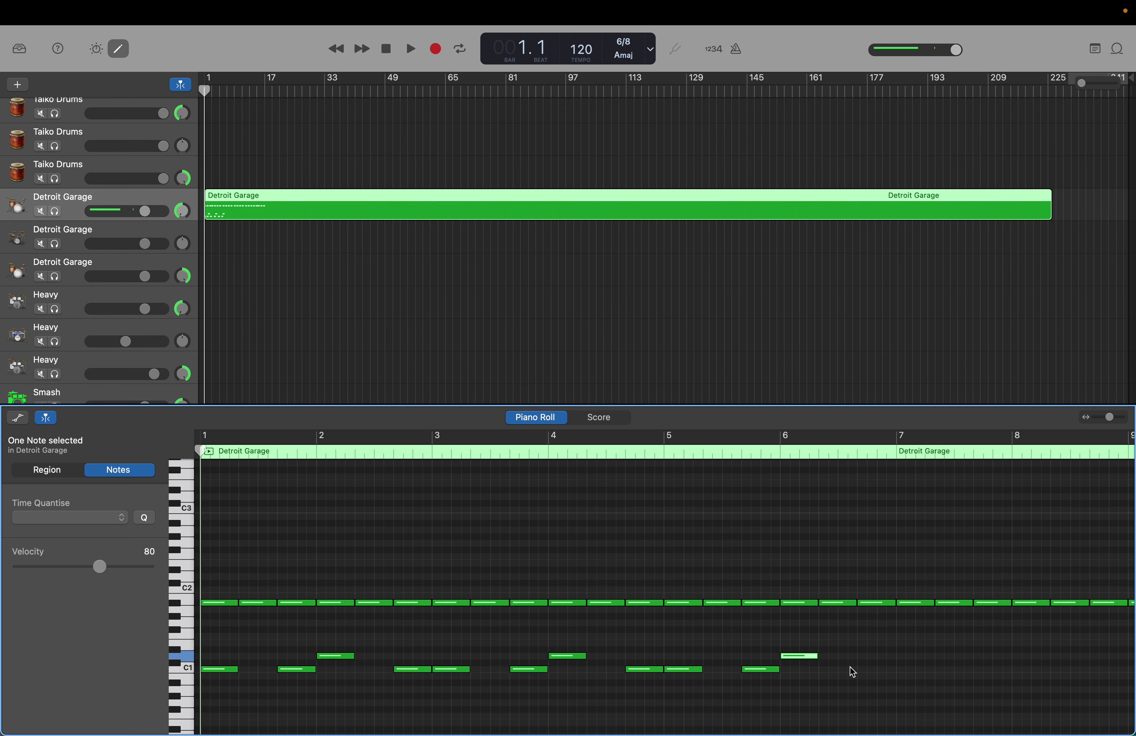
{"action": "scroll", "coordinate": [856, 666], "scroll_direction": "right", "scroll_amount": 3}
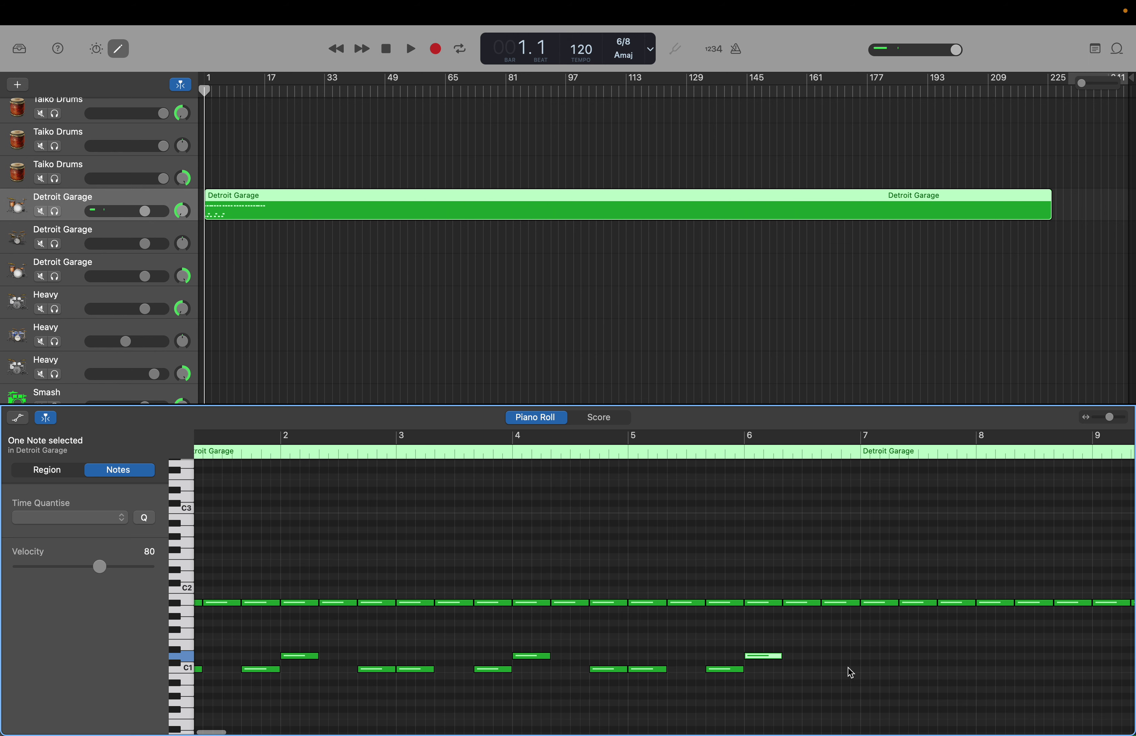
{"action": "right_click", "coordinate": [829, 667]}
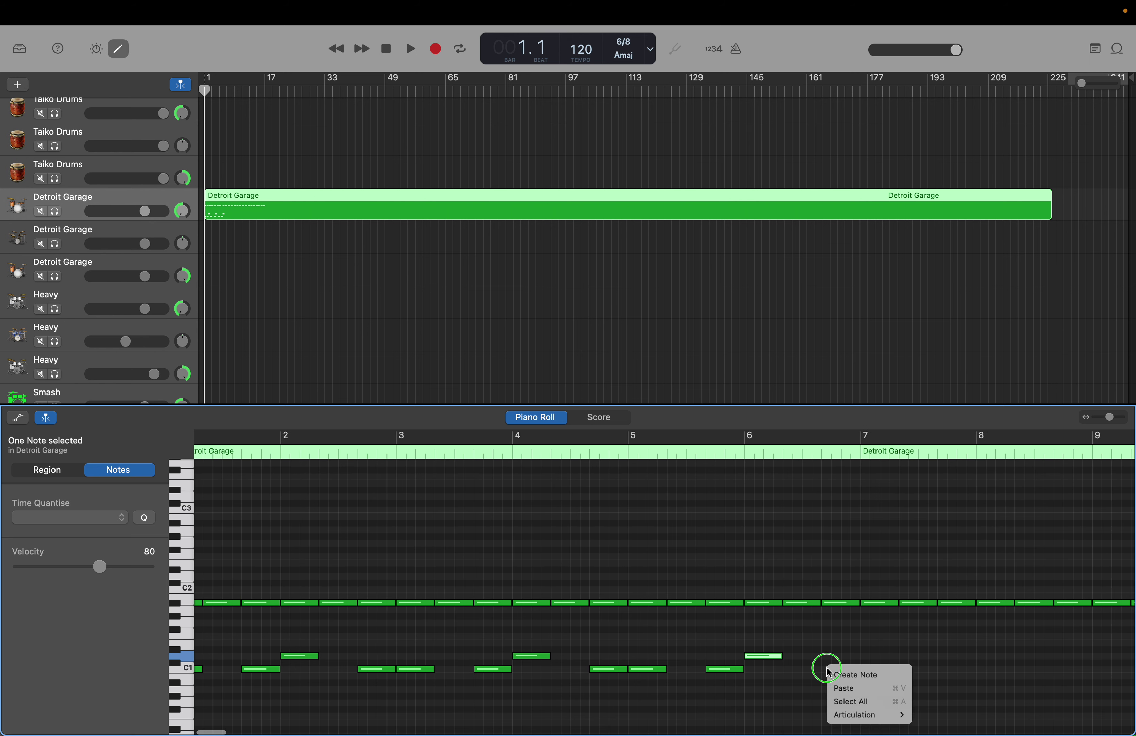
{"action": "left_click", "coordinate": [855, 674]}
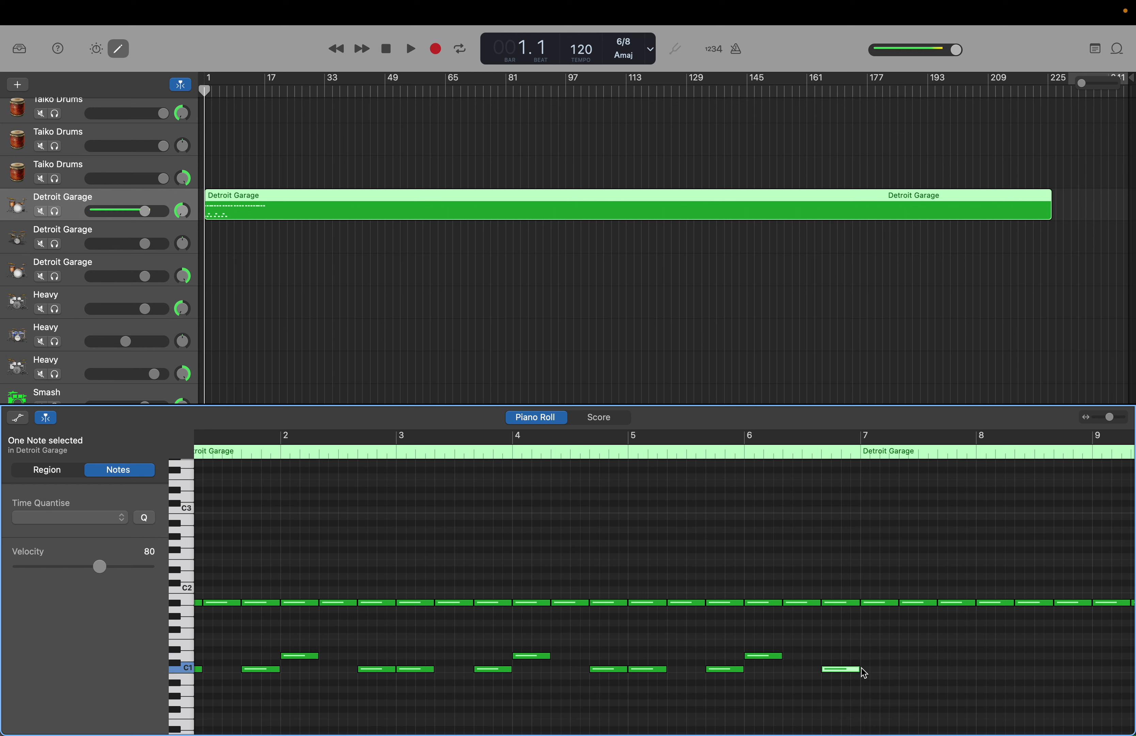
Add two-beat C1 notes on beats 1 and 5 of bar 7, aligning the second exactly to the beat.
{"action": "right_click", "coordinate": [862, 667]}
{"action": "left_click", "coordinate": [890, 672]}
{"action": "right_click", "coordinate": [945, 668]}
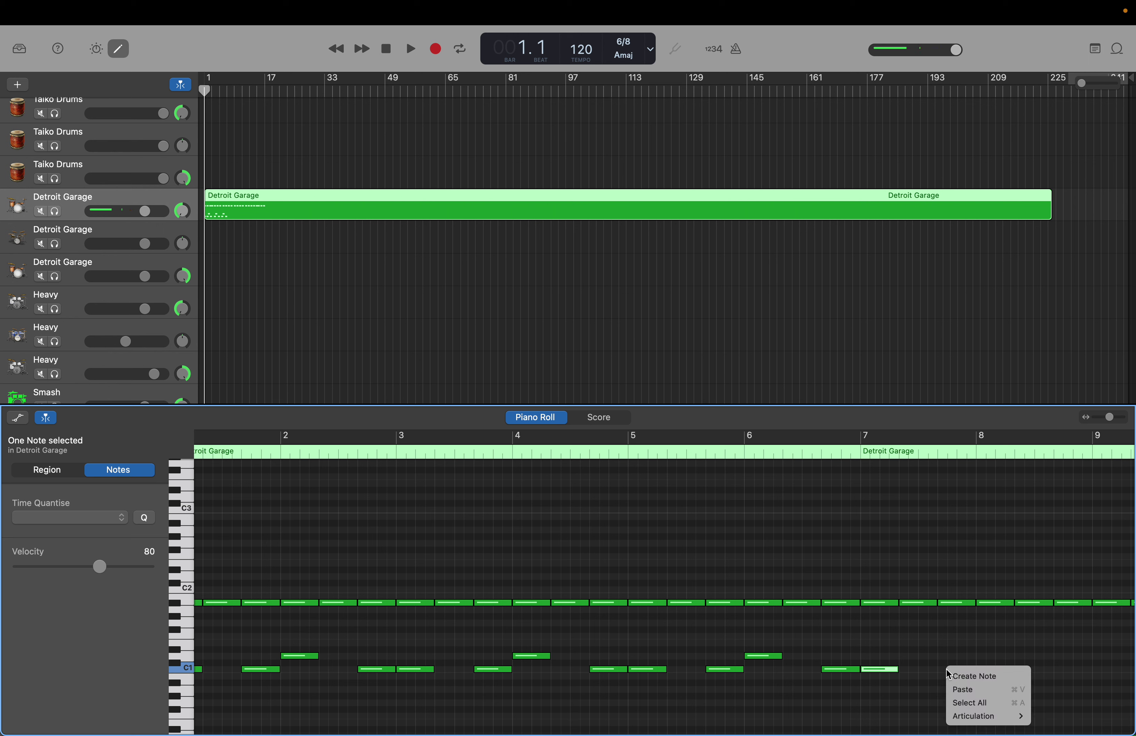
{"action": "left_click", "coordinate": [967, 673]}
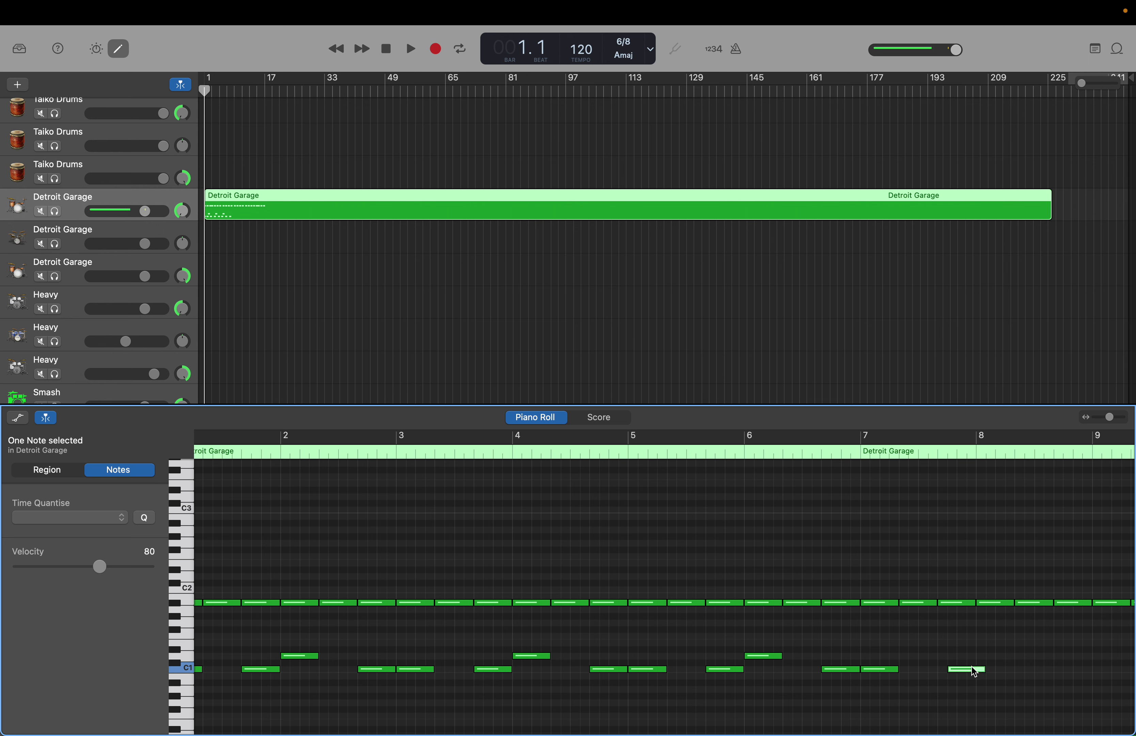
{"action": "left_click_drag", "start_coordinate": [972, 667], "coordinate": [962, 667]}
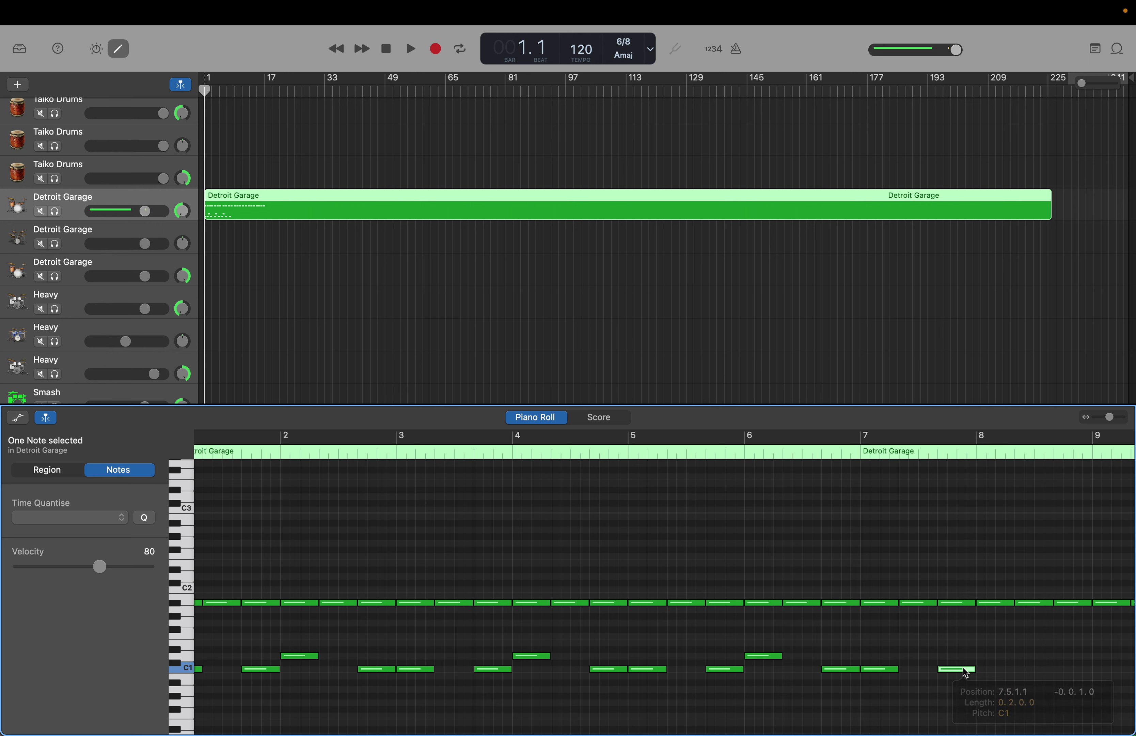
Add D1 notes on beats 1 and 5 of bar 8.
{"action": "right_click", "coordinate": [981, 658]}
{"action": "left_click", "coordinate": [988, 662]}
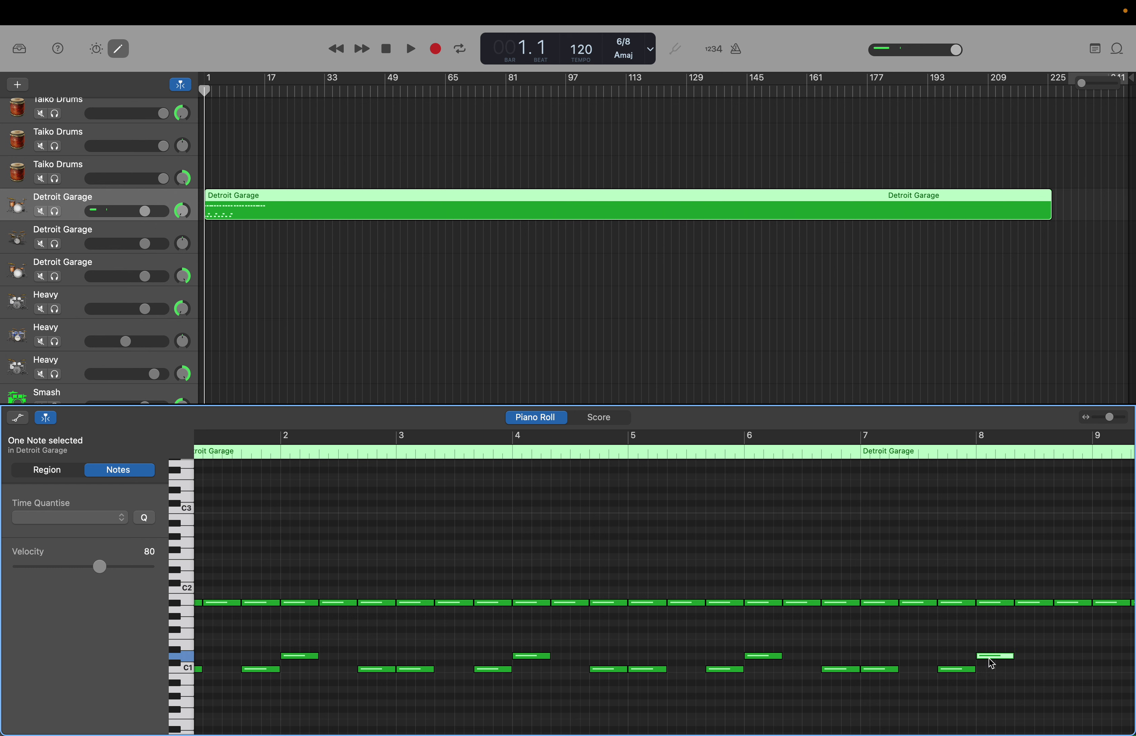
{"action": "right_click", "coordinate": [1055, 654]}
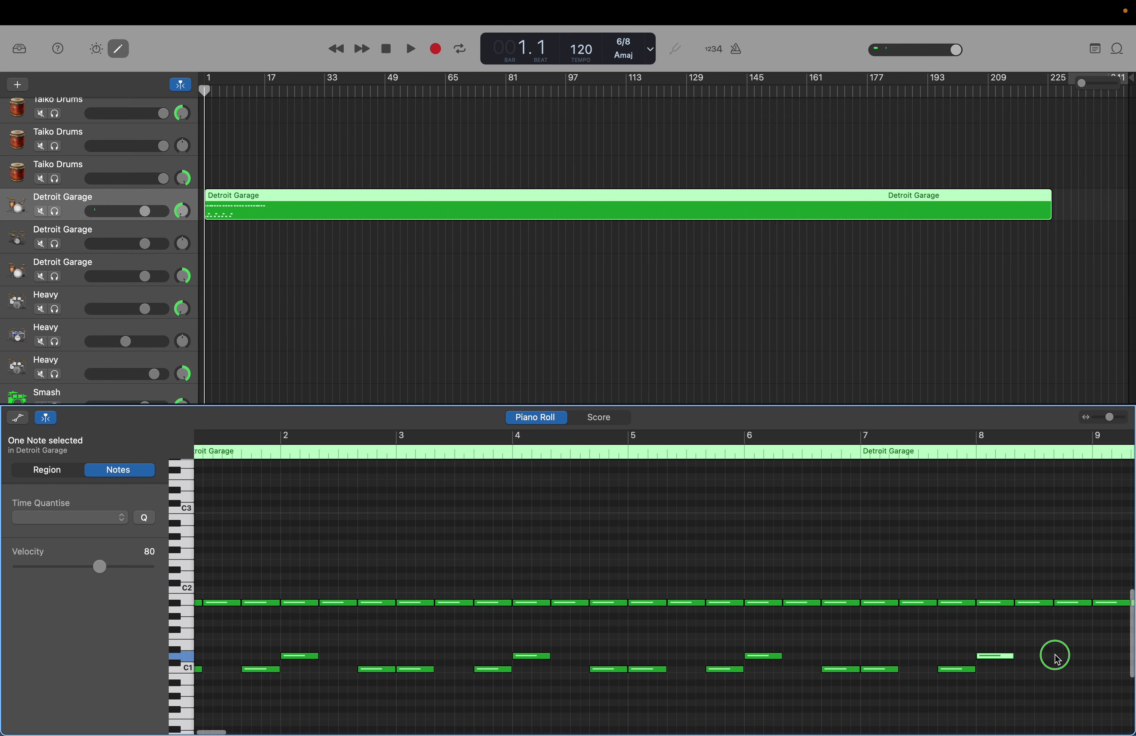
{"action": "left_click", "coordinate": [1052, 656]}
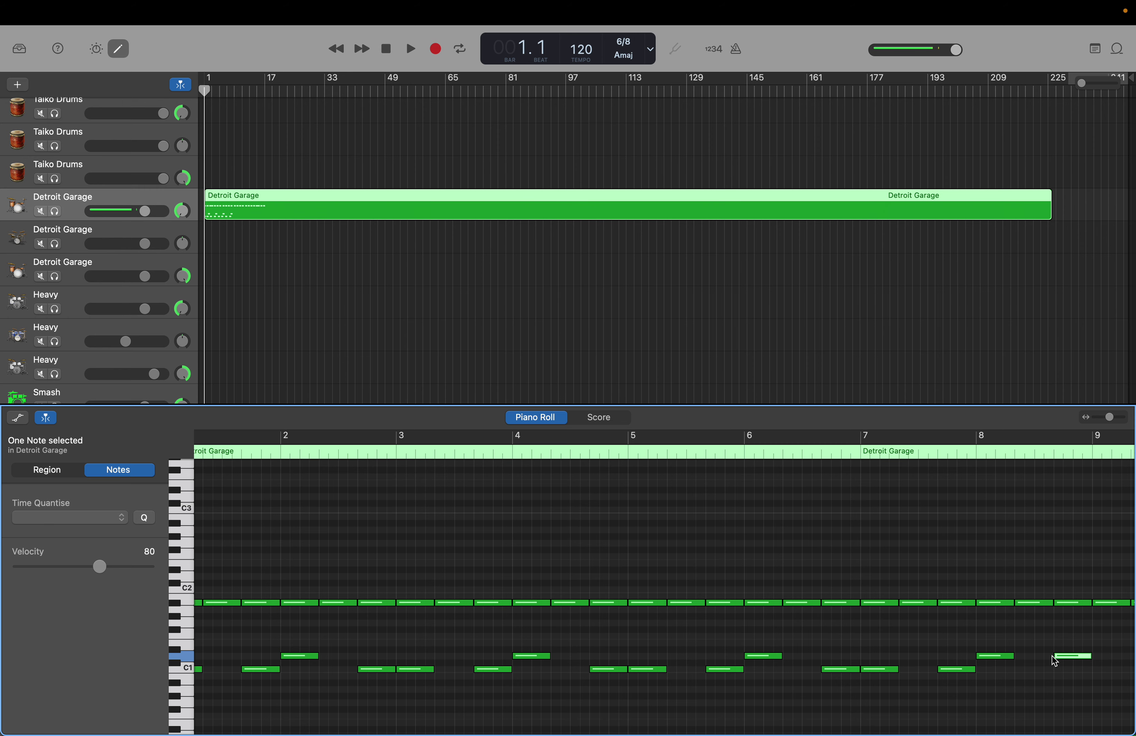
Review the C1 and D1 pattern across bars 1 to 8 and the empty bars that follow.
{"action": "scroll", "coordinate": [1052, 656], "scroll_direction": "right", "scroll_amount": 5}
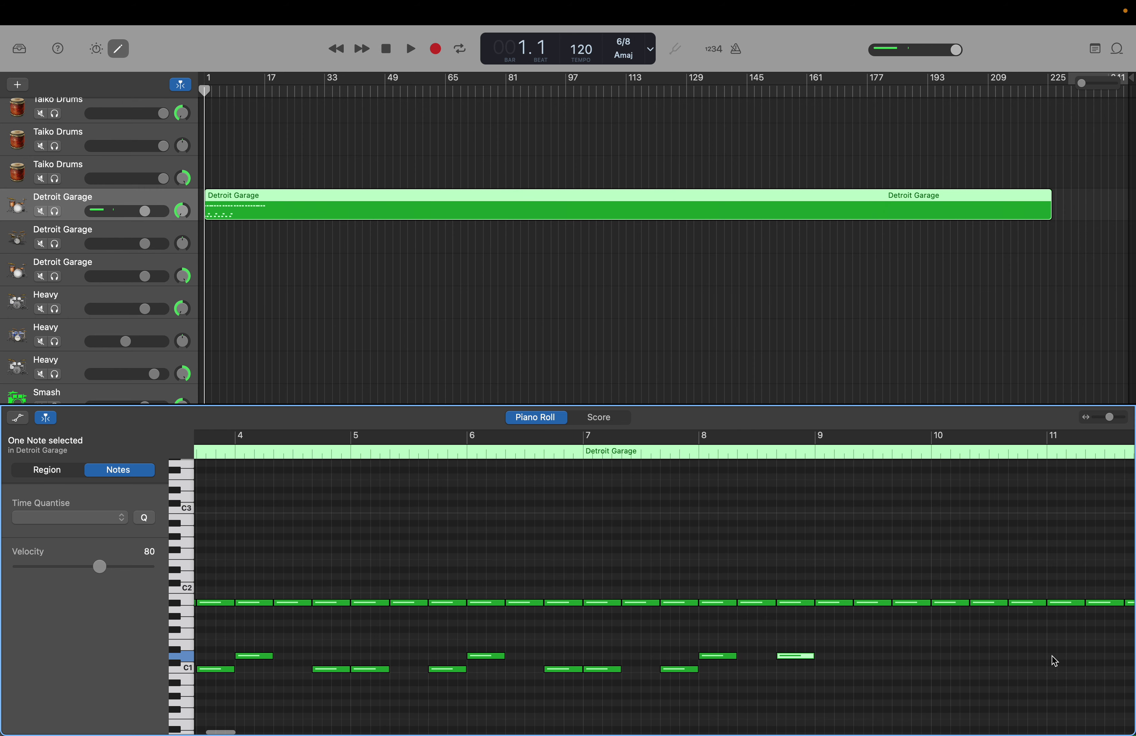
{"action": "scroll", "coordinate": [1052, 656], "scroll_direction": "right", "scroll_amount": 2}
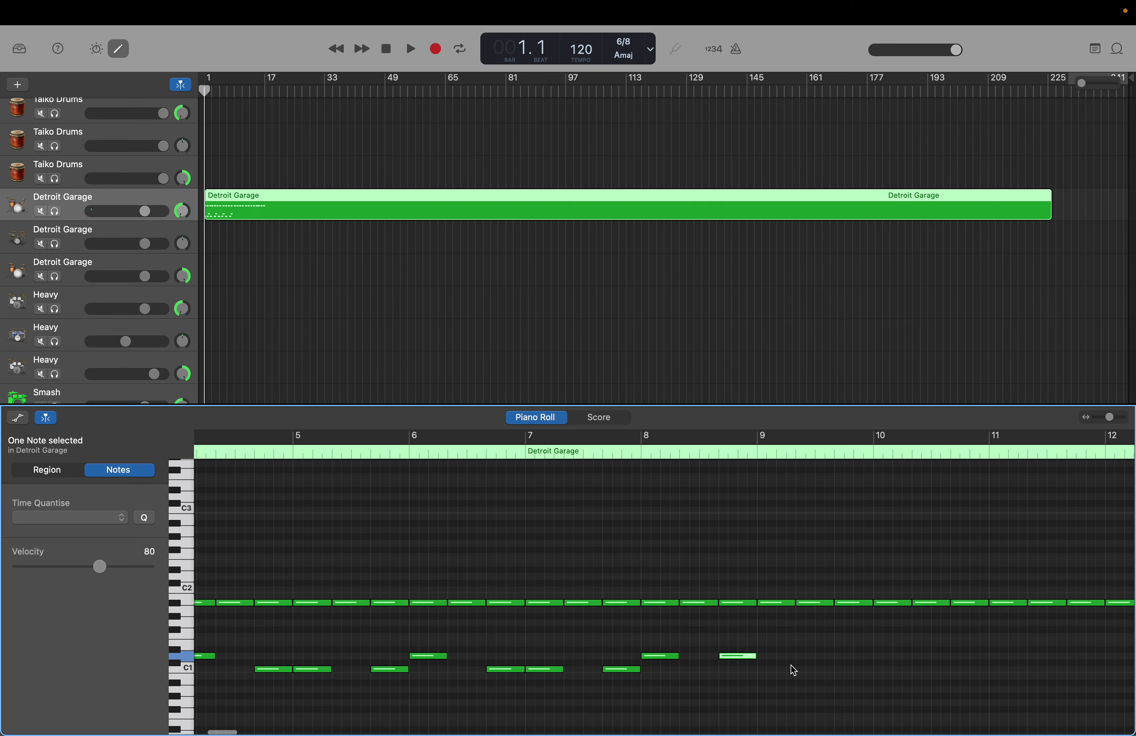
{"action": "scroll", "coordinate": [791, 665], "scroll_direction": "left", "scroll_amount": 8}
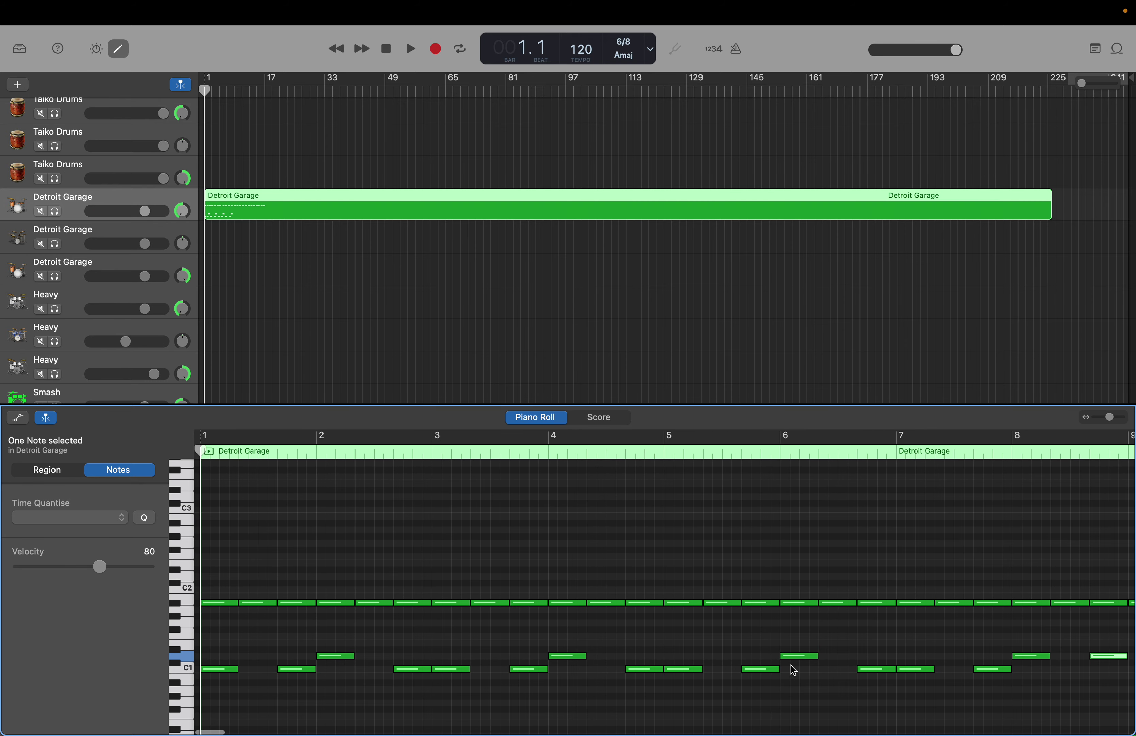
{"action": "scroll", "coordinate": [791, 664], "scroll_direction": "right", "scroll_amount": 2}
{"action": "scroll", "coordinate": [791, 665], "scroll_direction": "left", "scroll_amount": 2}
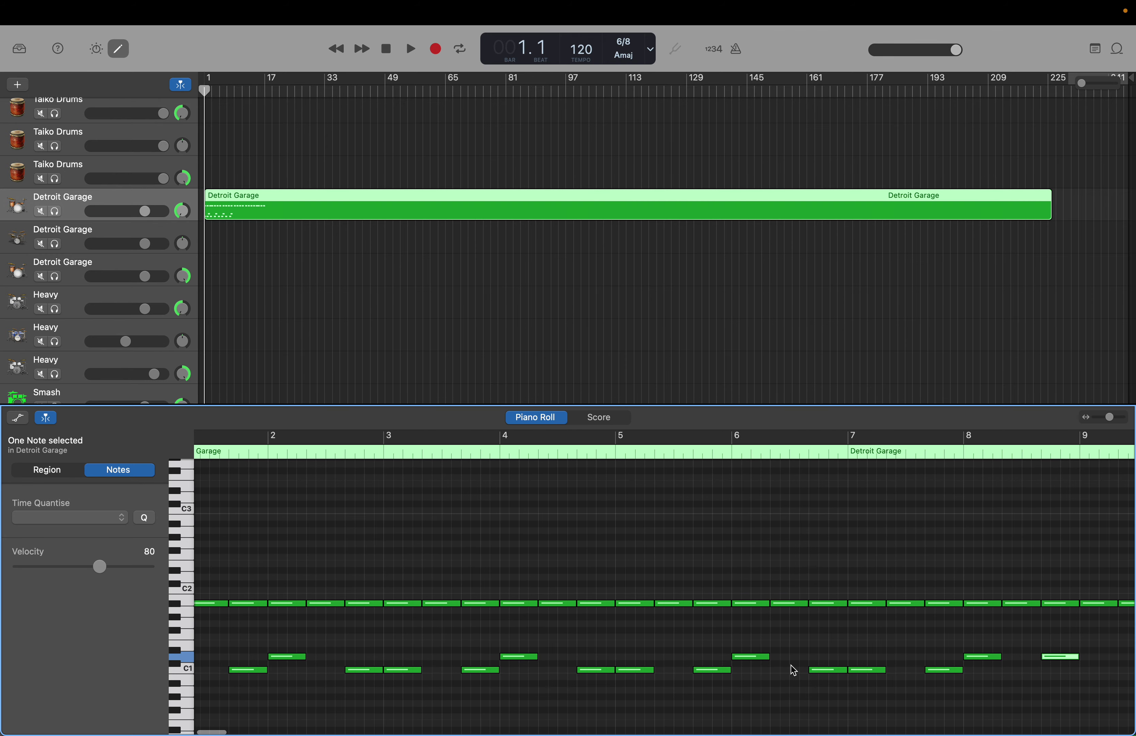
{"action": "scroll", "coordinate": [791, 665], "scroll_direction": "down", "scroll_amount": 1}
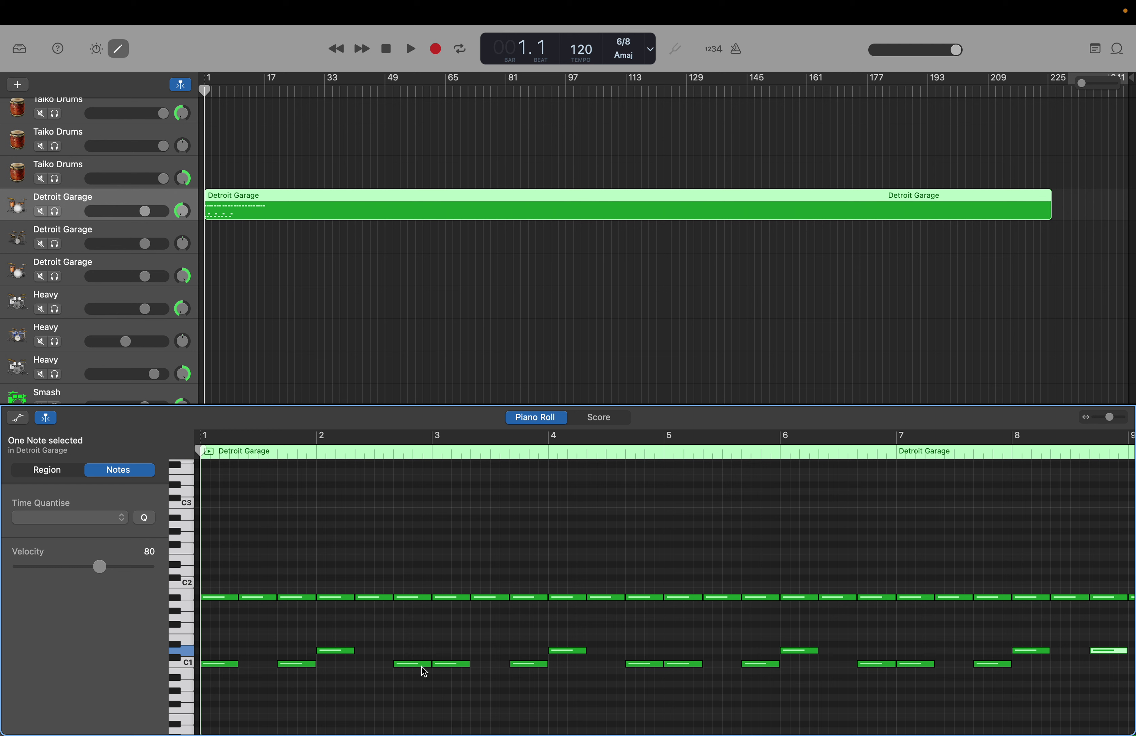
{"action": "left_click", "coordinate": [437, 661]}
{"action": "scroll", "coordinate": [830, 642], "scroll_direction": "right", "scroll_amount": 5}
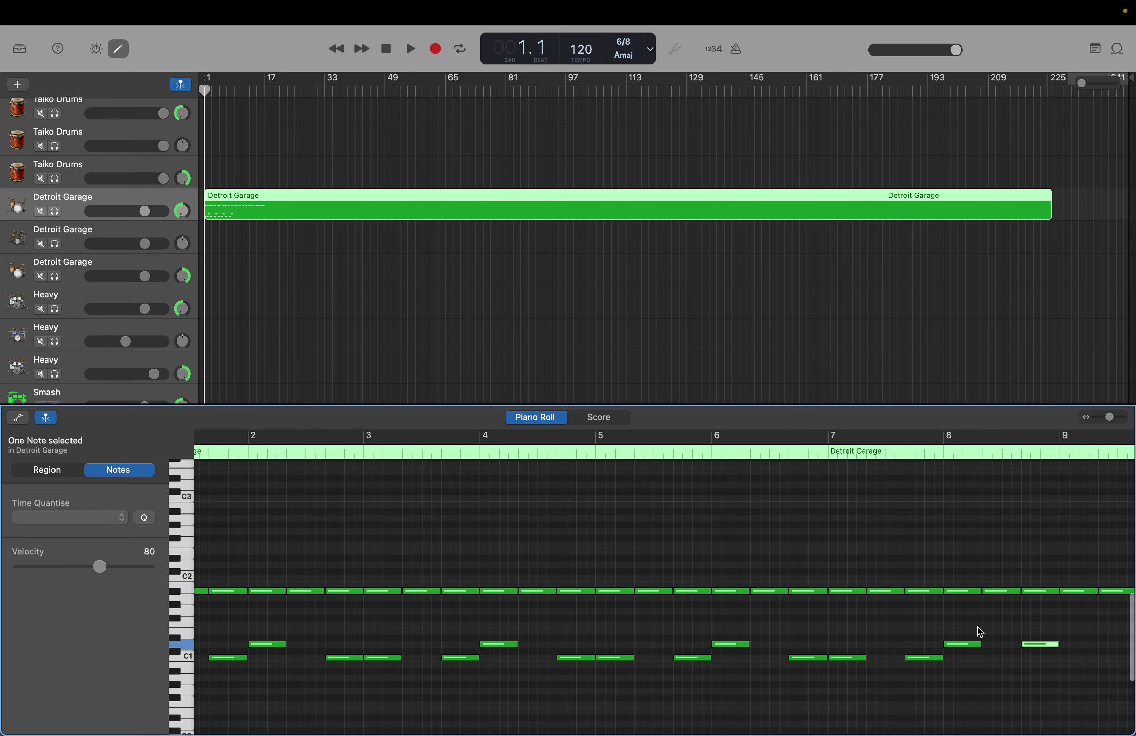
{"action": "scroll", "coordinate": [979, 632], "scroll_direction": "right", "scroll_amount": 1}
{"action": "scroll", "coordinate": [979, 631], "scroll_direction": "left", "scroll_amount": 3}
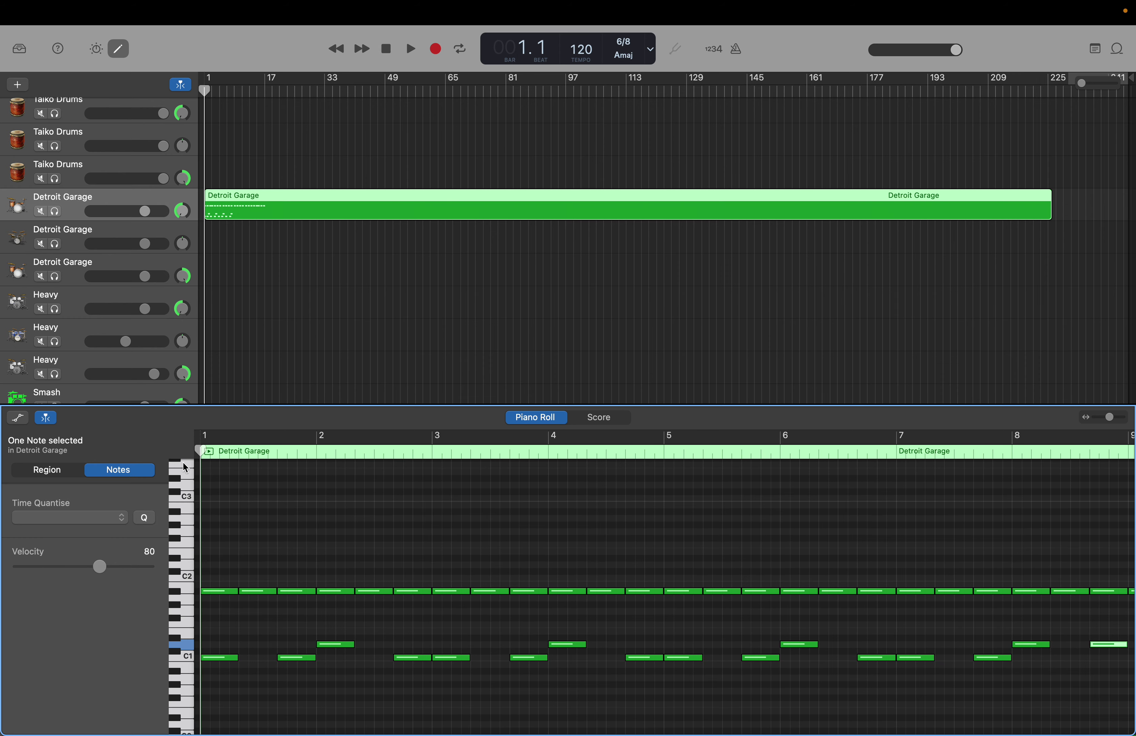
Copy the C1 and D1 notes of bars 1 to 8 and paste them at bar 9.
{"action": "left_click_drag", "start_coordinate": [196, 452], "coordinate": [1067, 623]}
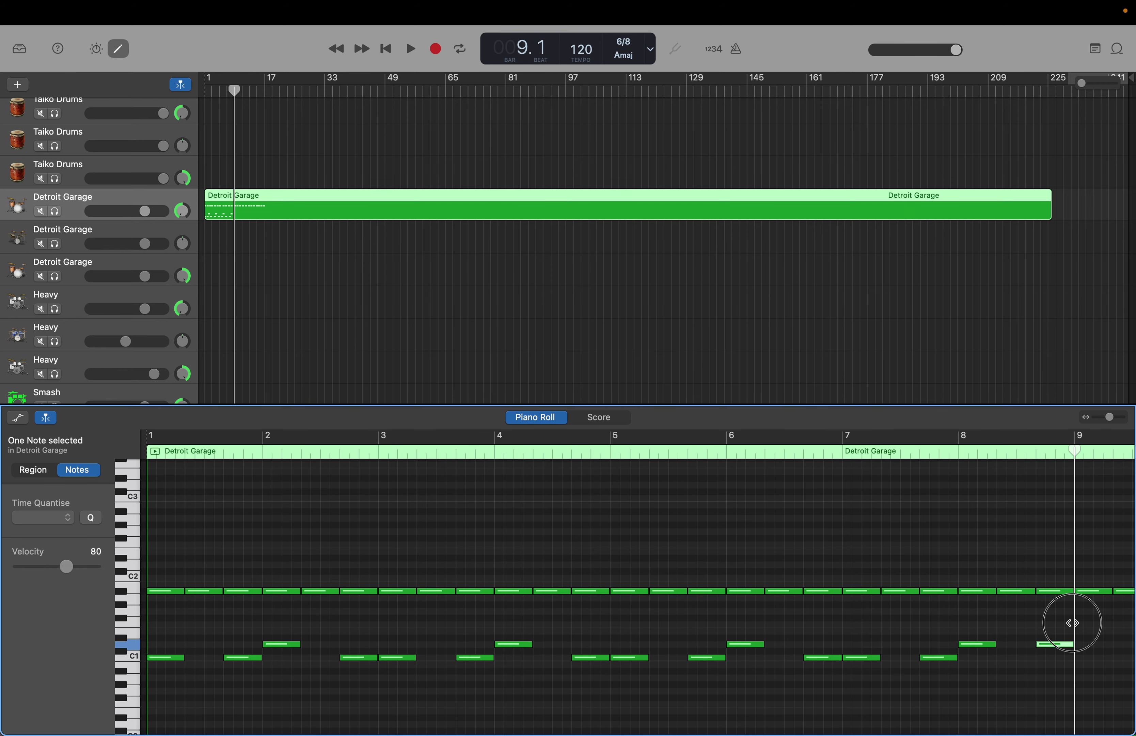
{"action": "scroll", "coordinate": [1072, 622], "scroll_direction": "right", "scroll_amount": 5}
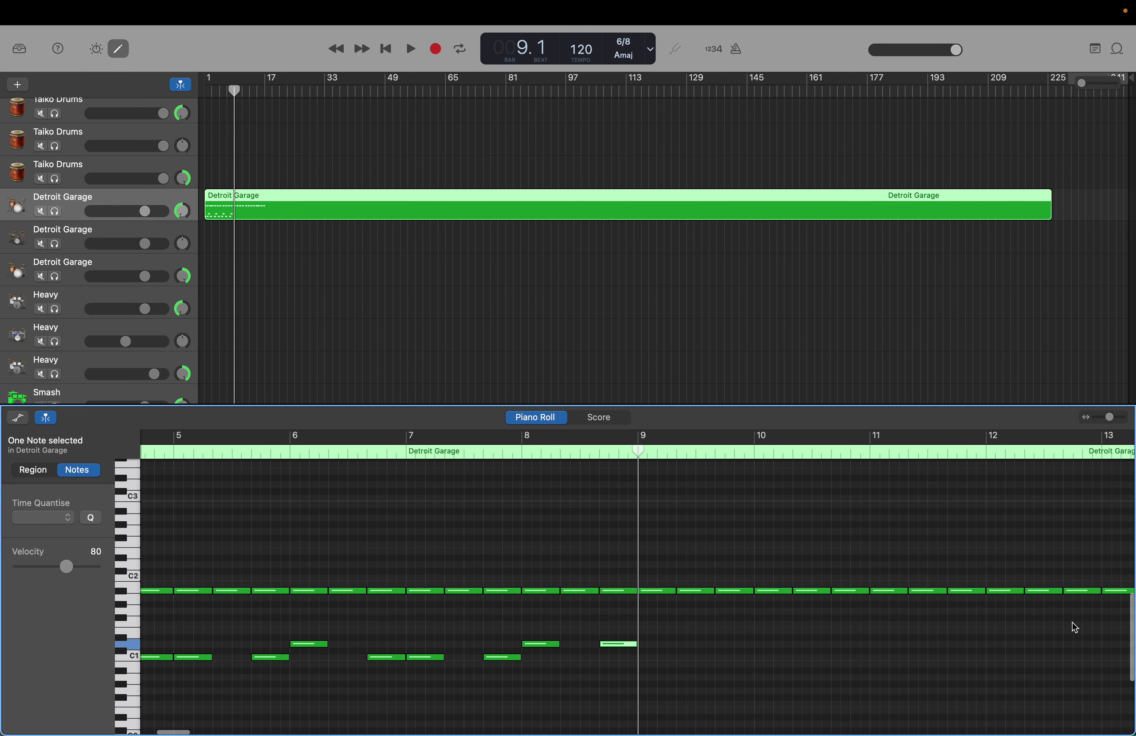
{"action": "scroll", "coordinate": [1072, 624], "scroll_direction": "left", "scroll_amount": 5}
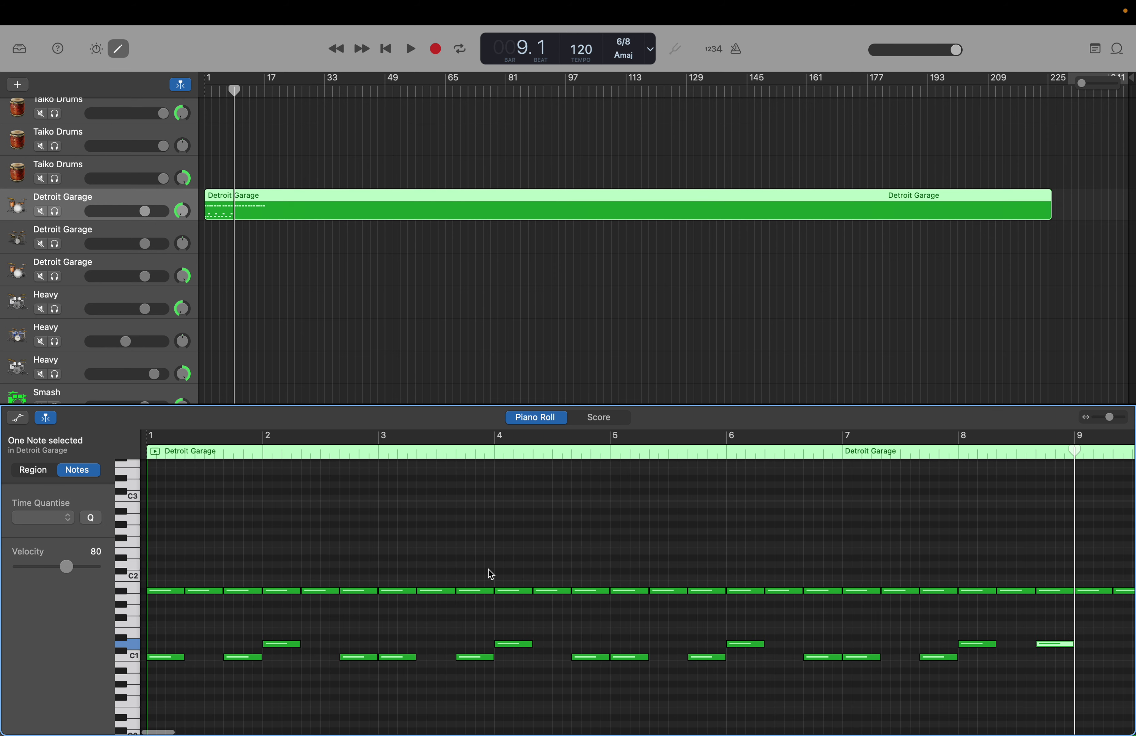
{"action": "left_click_drag", "start_coordinate": [170, 622], "coordinate": [1077, 704]}
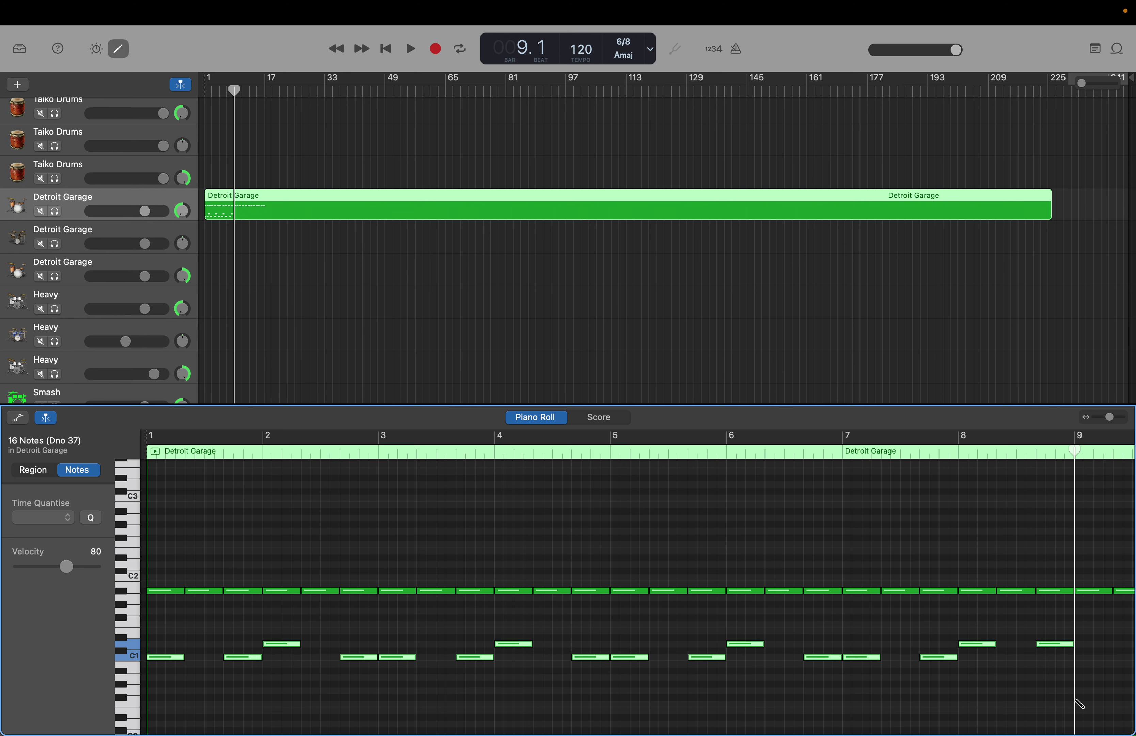
{"action": "key", "text": "super+v"}
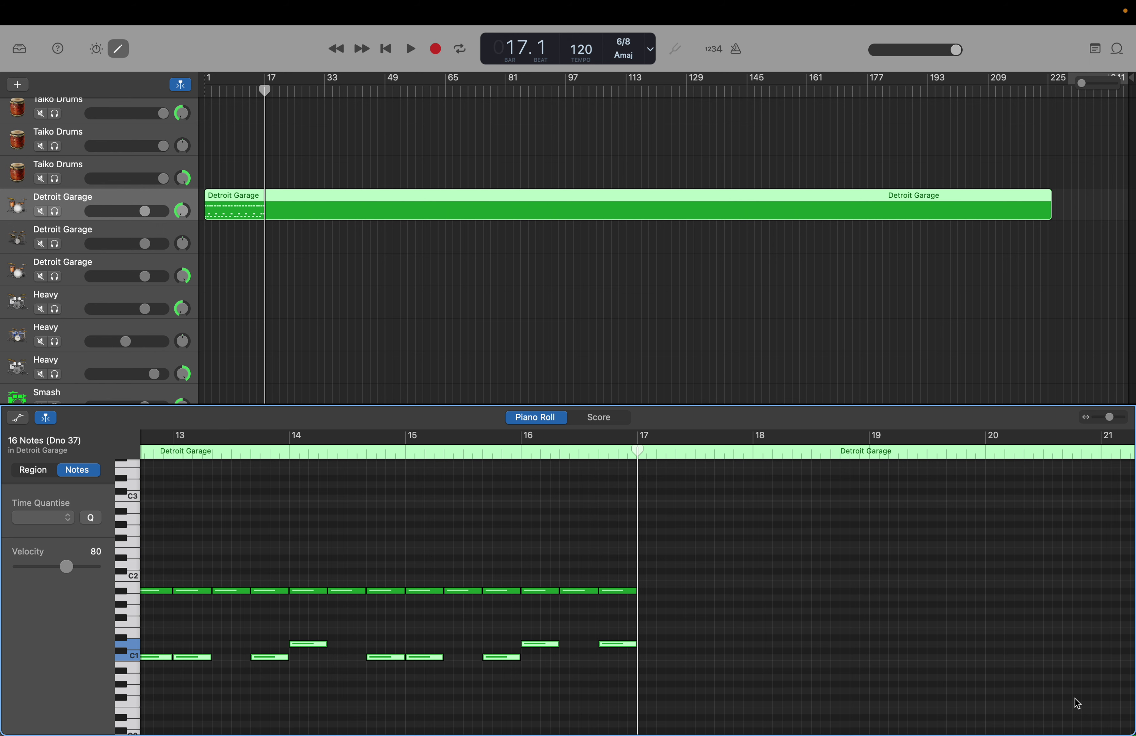
Copy all A#1, C1 and D1 notes of bars 1 to 16 and paste them at bar 17.
{"action": "scroll", "coordinate": [1074, 698], "scroll_direction": "left", "scroll_amount": 15}
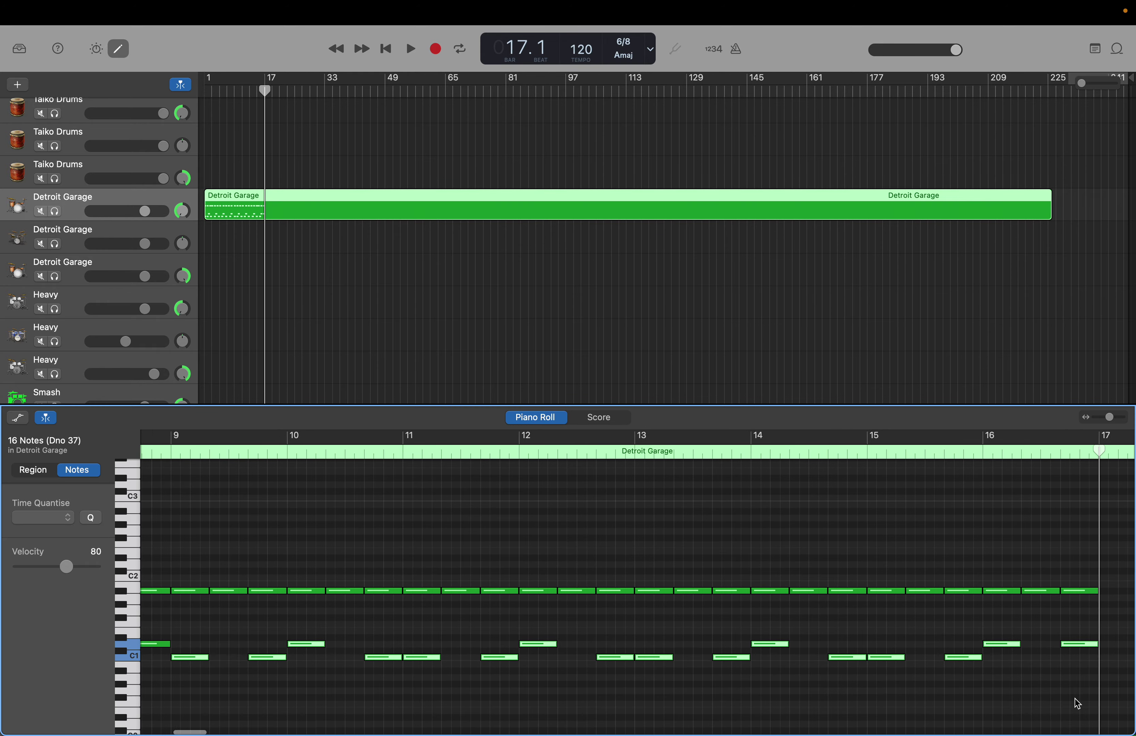
{"action": "scroll", "coordinate": [1075, 698], "scroll_direction": "right", "scroll_amount": 10}
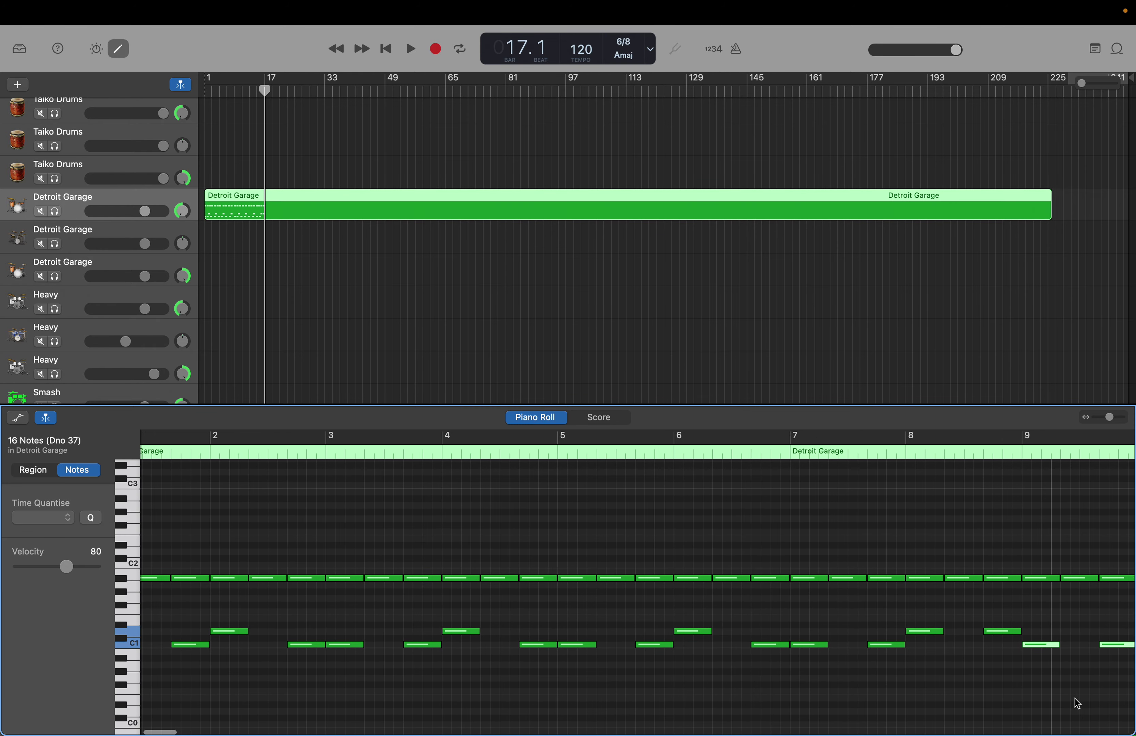
{"action": "scroll", "coordinate": [1075, 699], "scroll_direction": "right", "scroll_amount": 2}
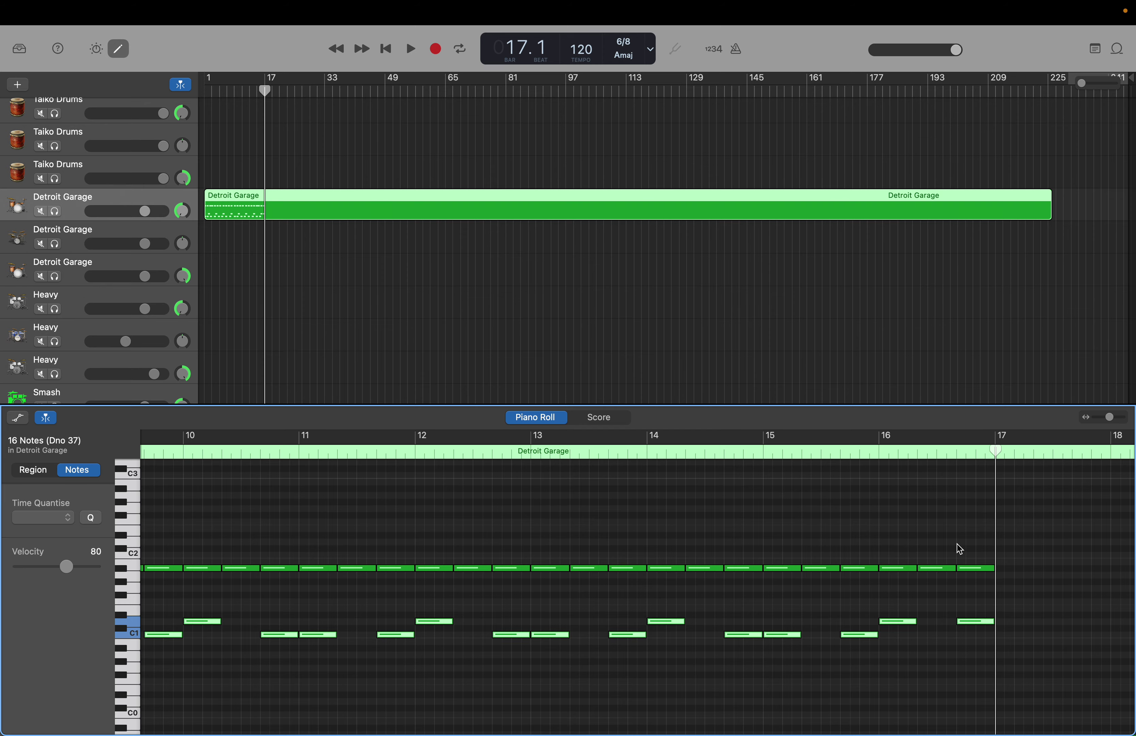
{"action": "left_click_drag", "start_coordinate": [965, 540], "coordinate": [74, 674]}
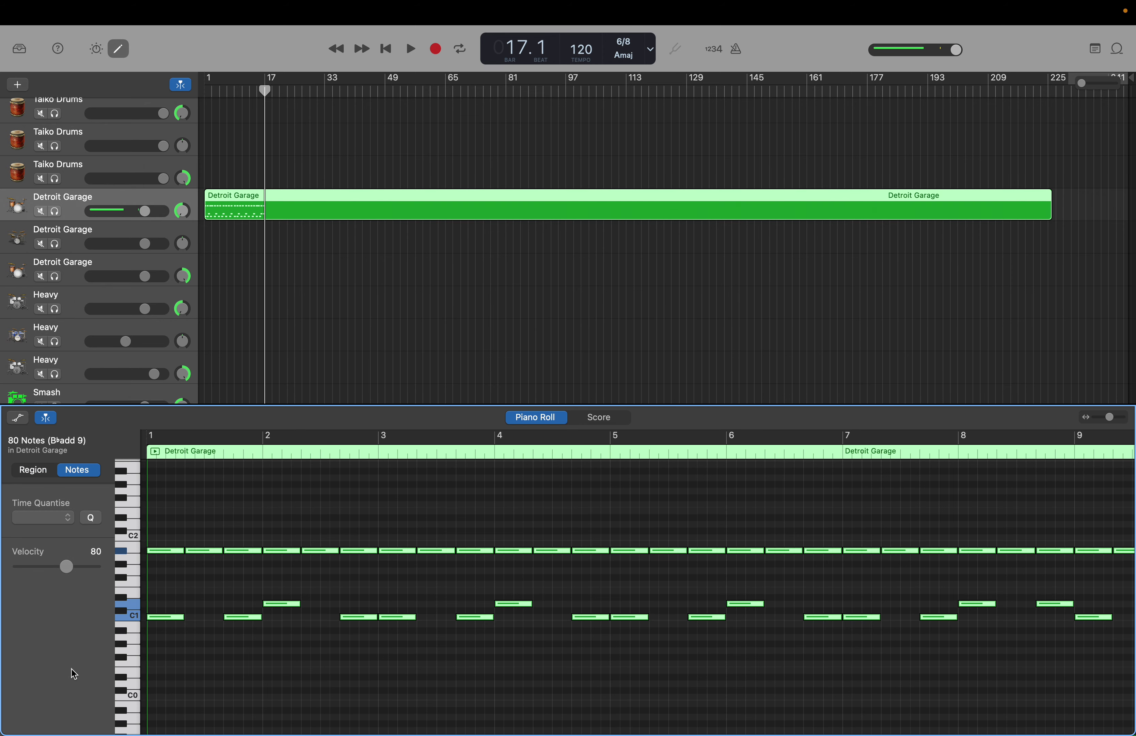
{"action": "key", "text": "super+v"}
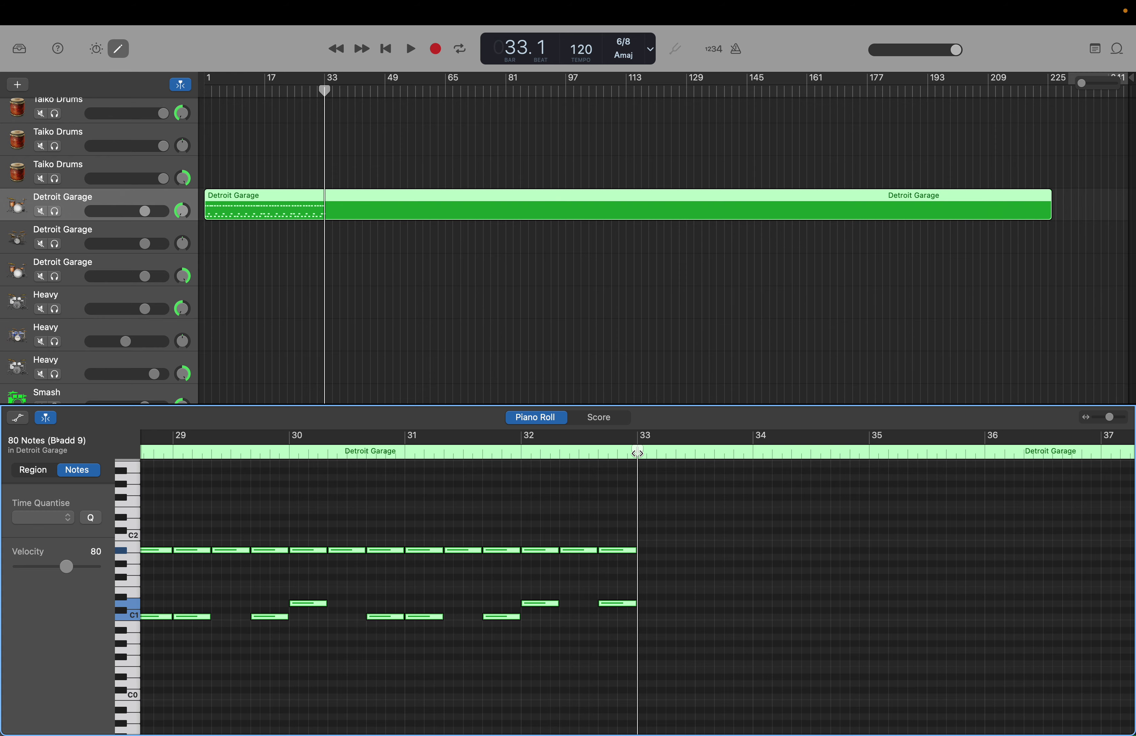
Cut all C1 and D1 notes of bars 1 to 32 and paste them at bar 1 on the second Detroit Garage track.
{"action": "left_click_drag", "start_coordinate": [637, 452], "coordinate": [6, 473]}
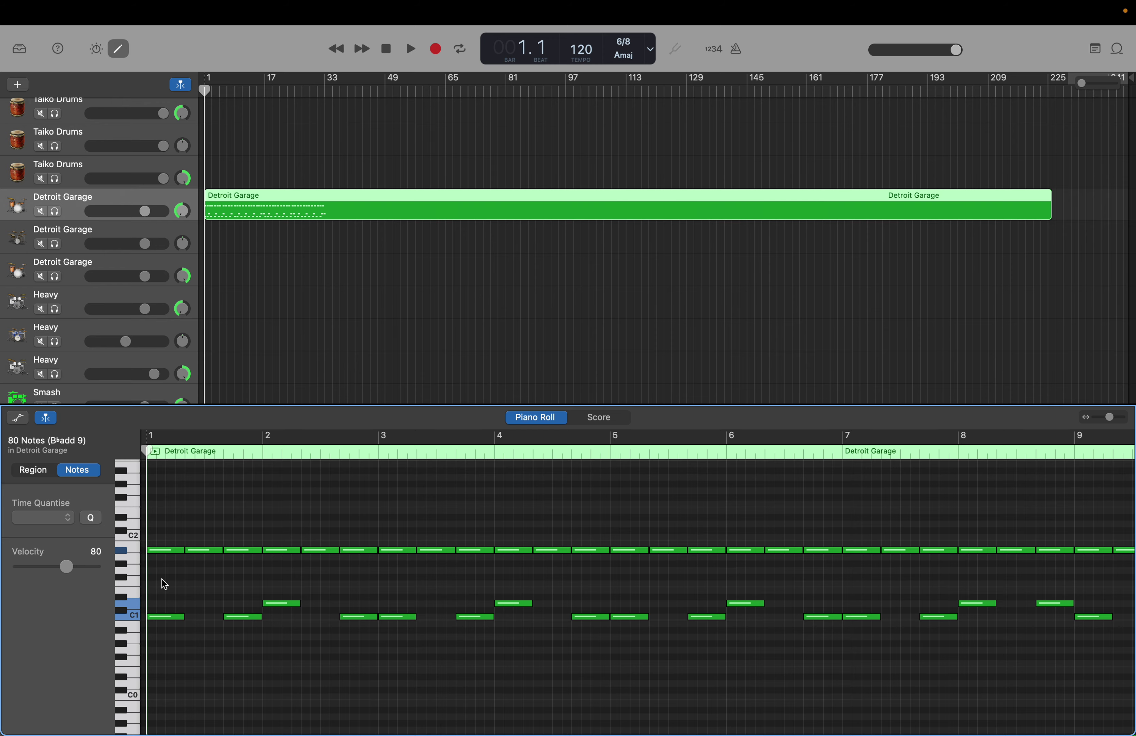
{"action": "left_click_drag", "start_coordinate": [160, 580], "coordinate": [1129, 646]}
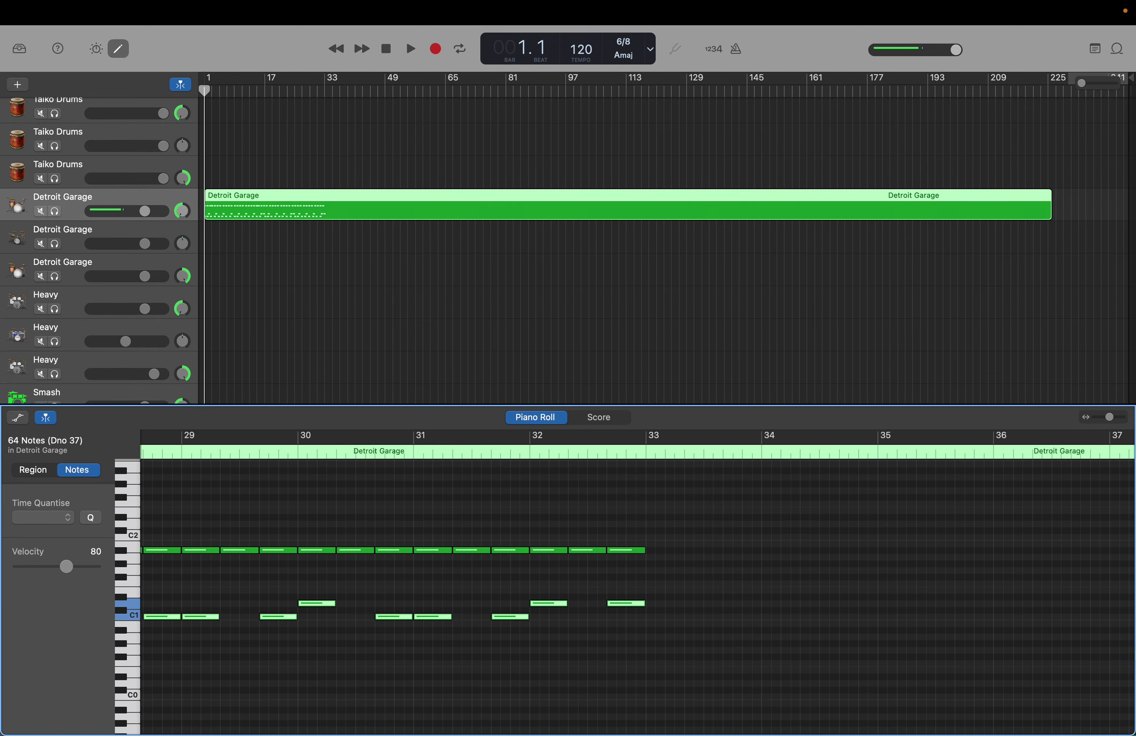
{"action": "key", "text": "Delete"}
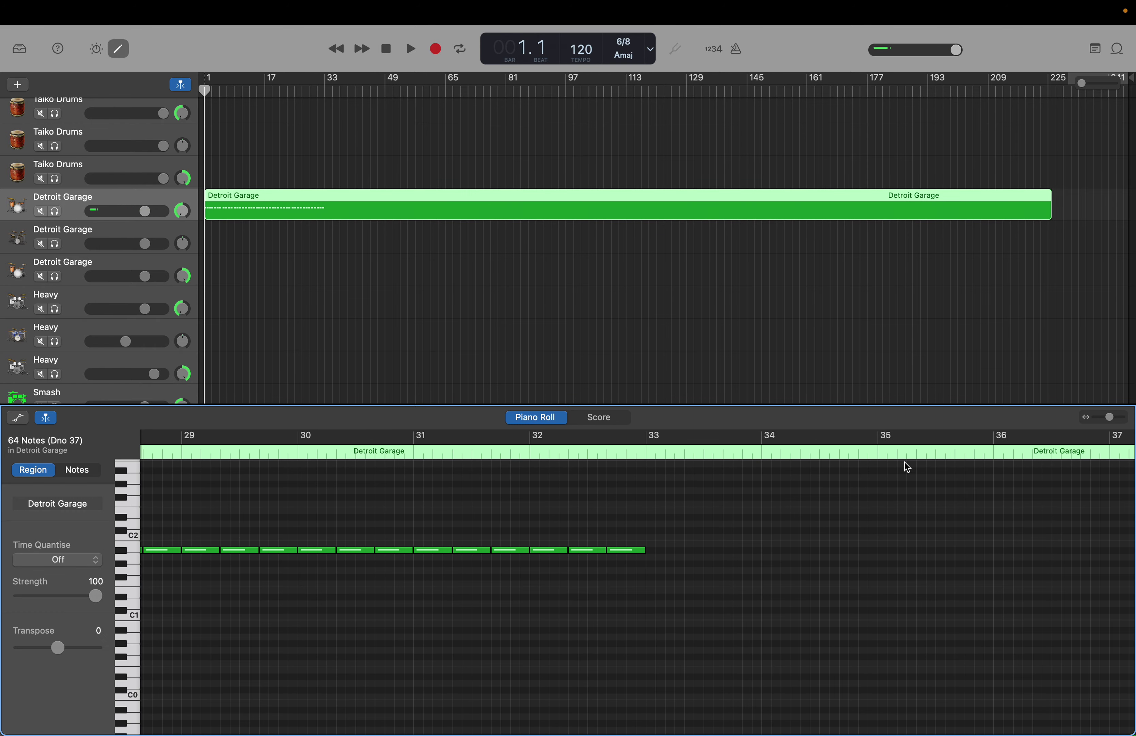
{"action": "left_click", "coordinate": [165, 231]}
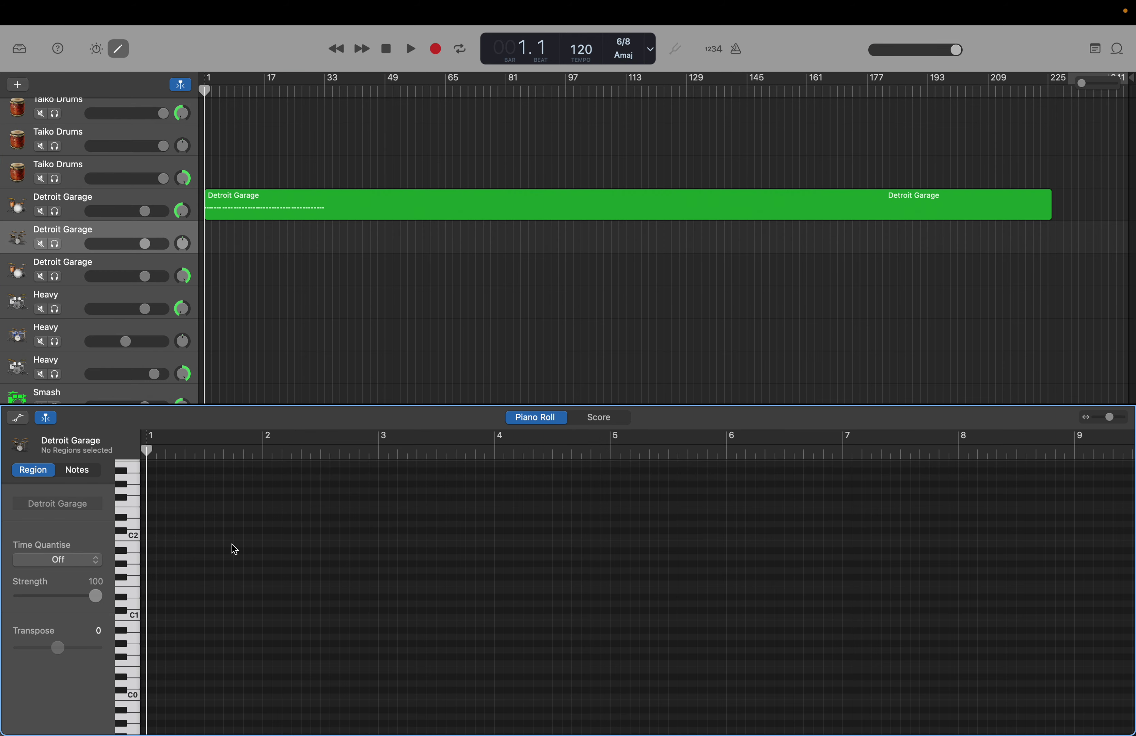
{"action": "key", "text": "super+v"}
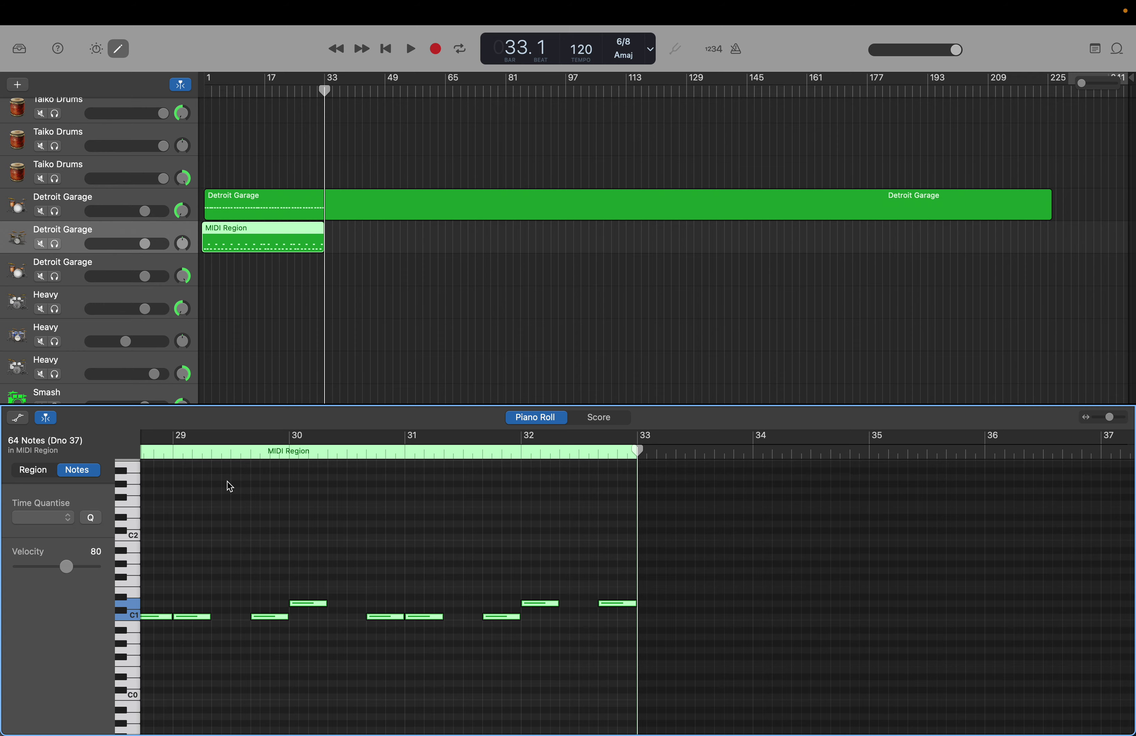
{"action": "scroll", "coordinate": [228, 482], "scroll_direction": "left", "scroll_amount": 15}
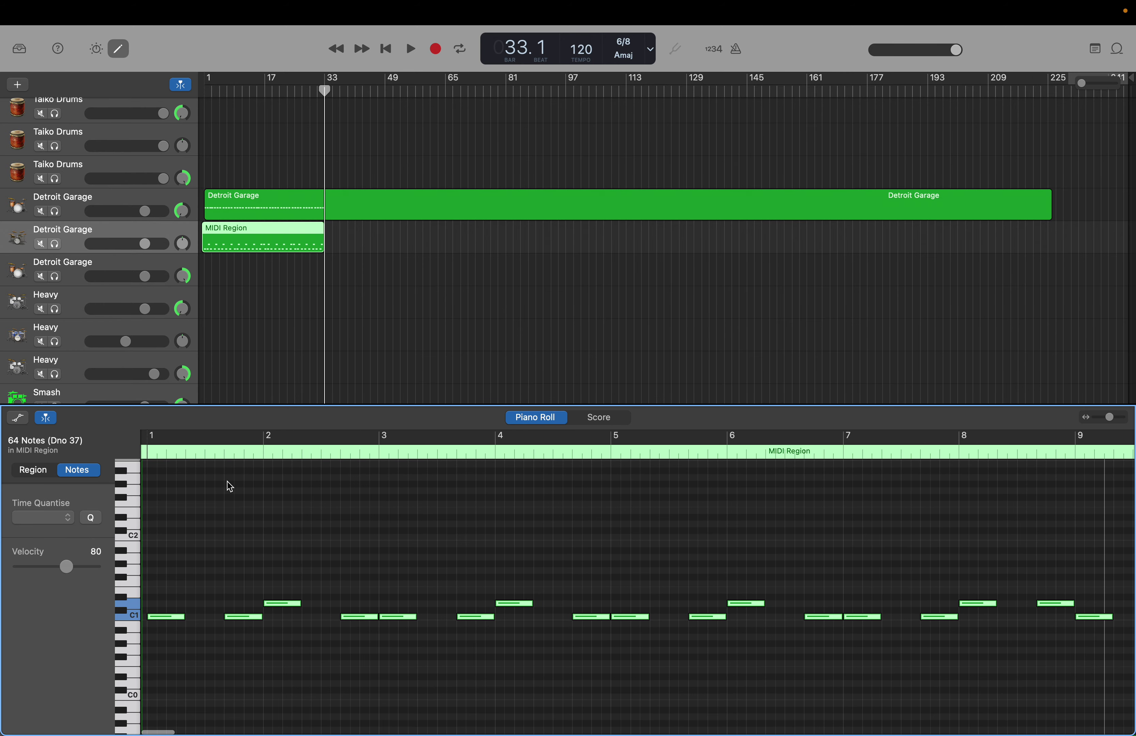
{"action": "left_click", "coordinate": [229, 459]}
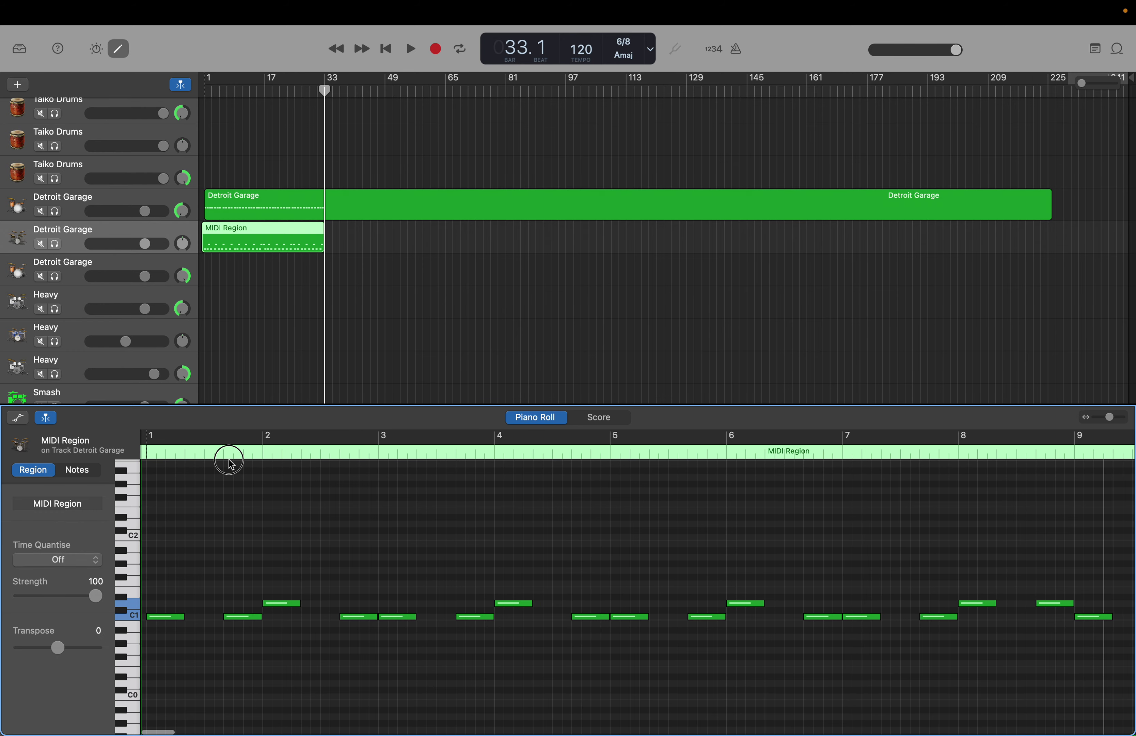
{"action": "left_click", "coordinate": [229, 454]}
{"action": "left_click_drag", "start_coordinate": [230, 457], "coordinate": [208, 442]}
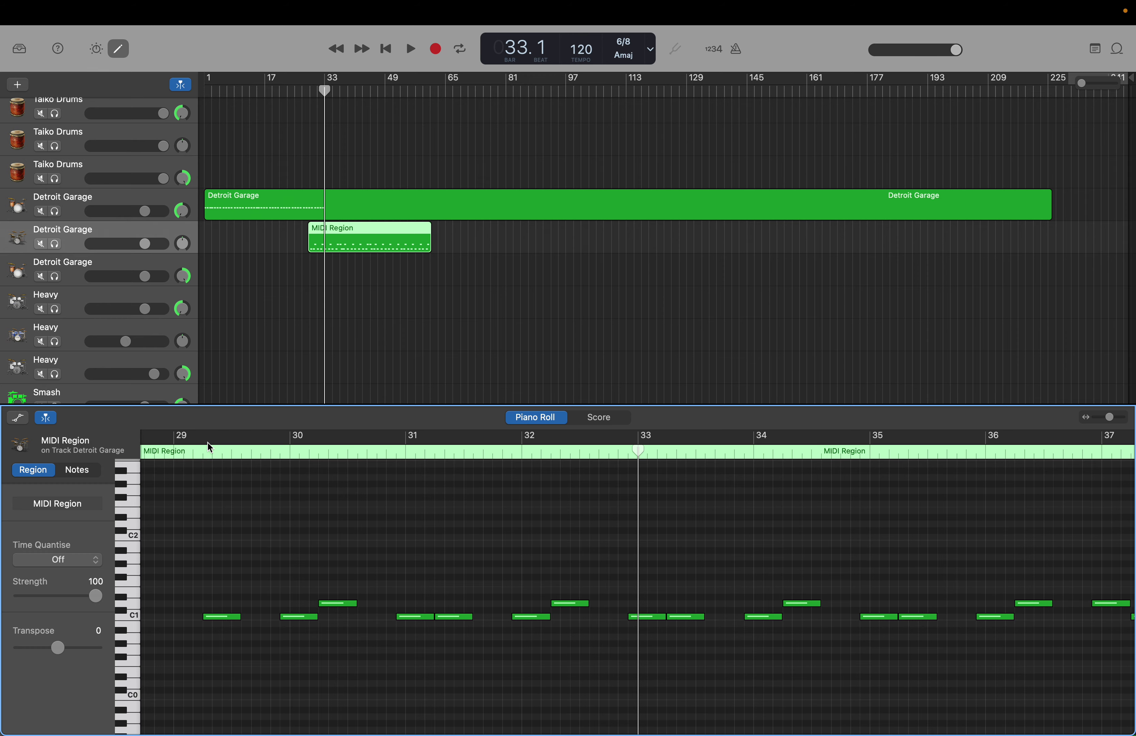
{"action": "key", "text": "super+z"}
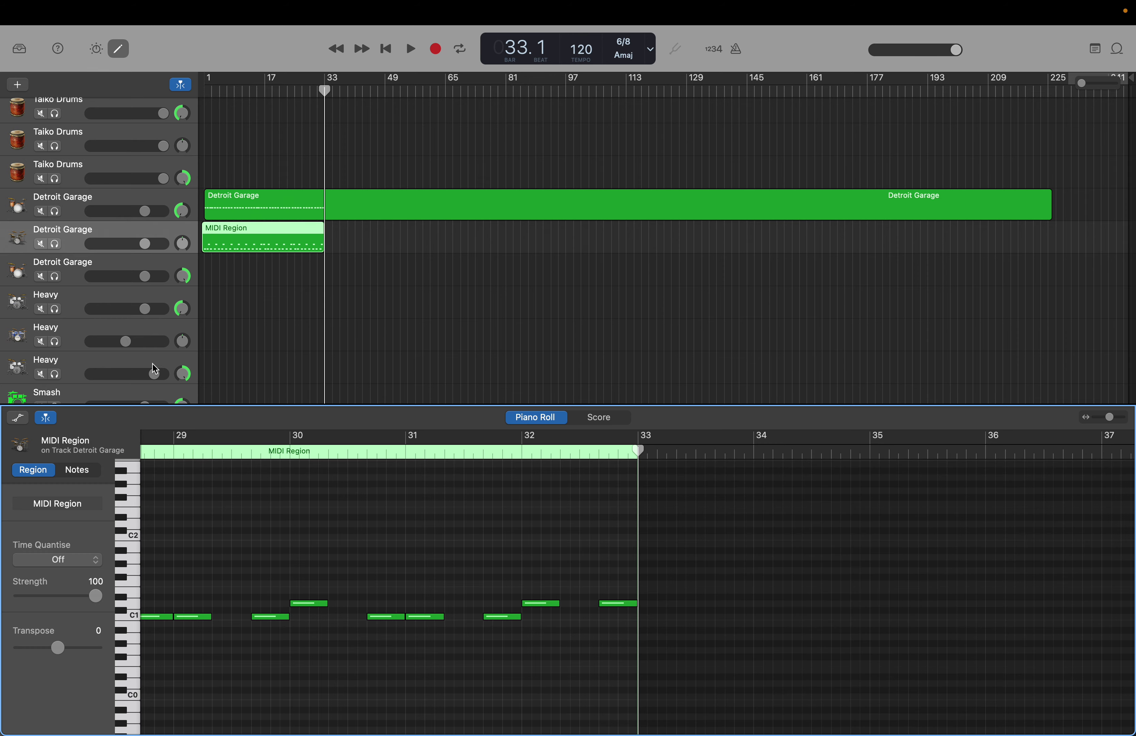
Undo the paste on the second Detroit Garage track and delete the short leftover MIDI region there.
{"action": "left_click", "coordinate": [233, 216]}
{"action": "key", "text": "Return"}
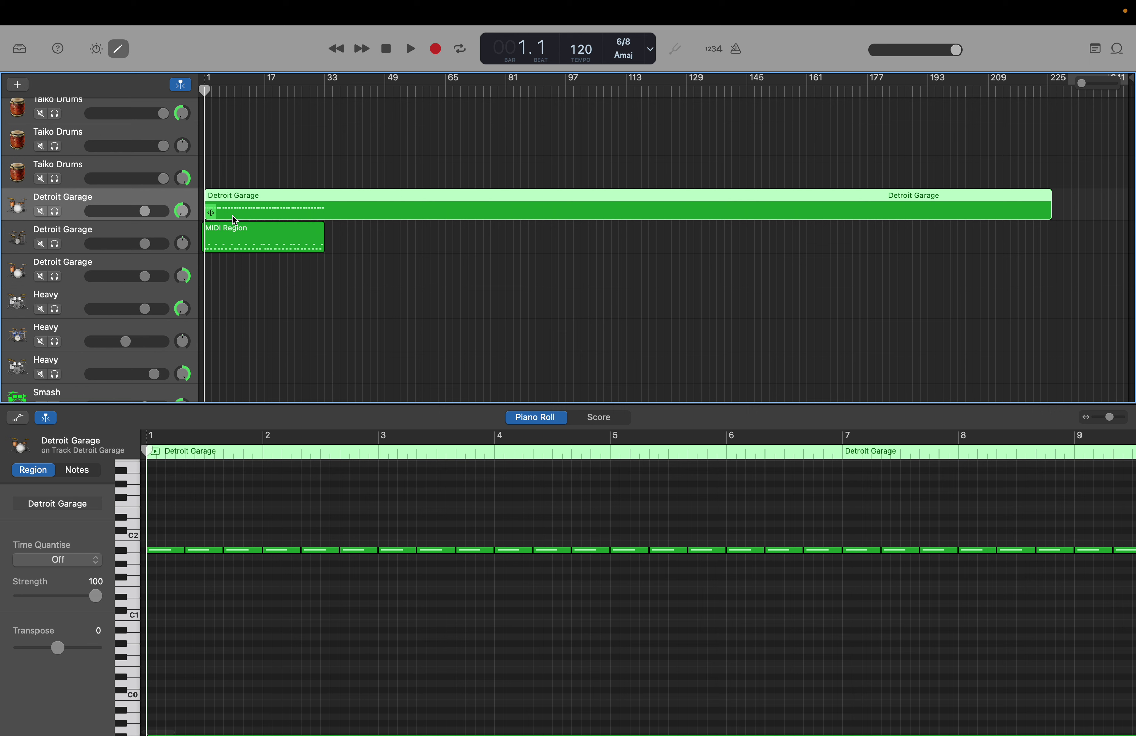
{"action": "left_click", "coordinate": [233, 227]}
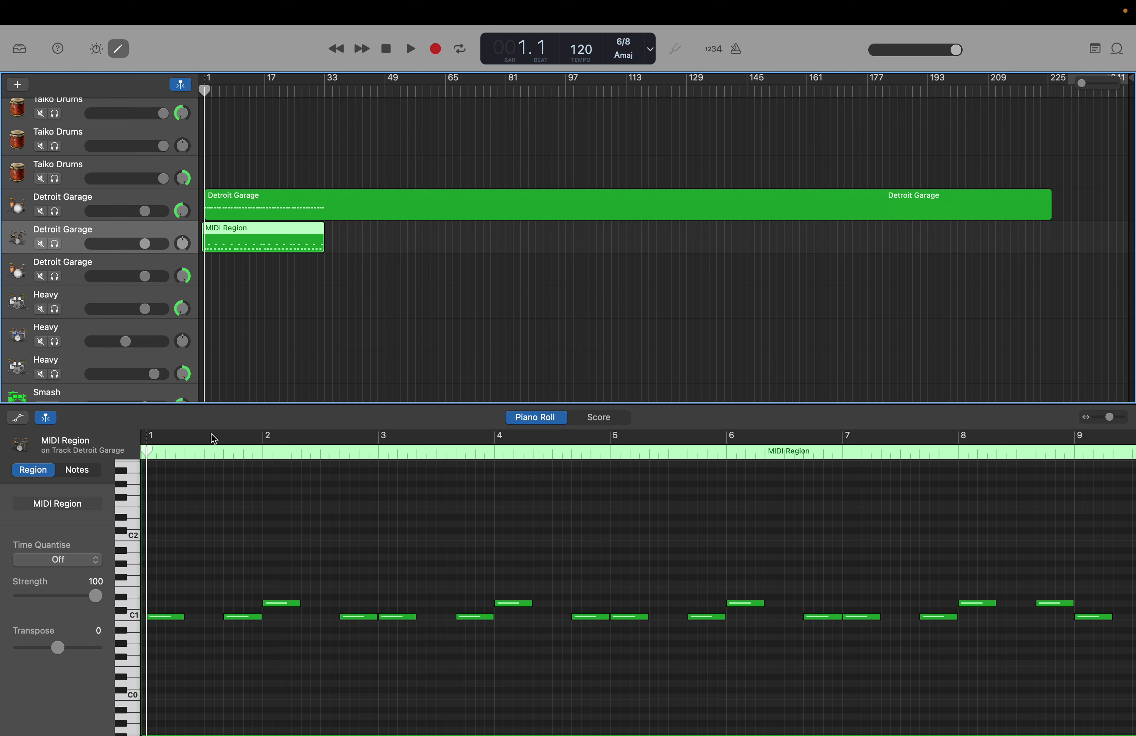
{"action": "key", "text": "super+z"}
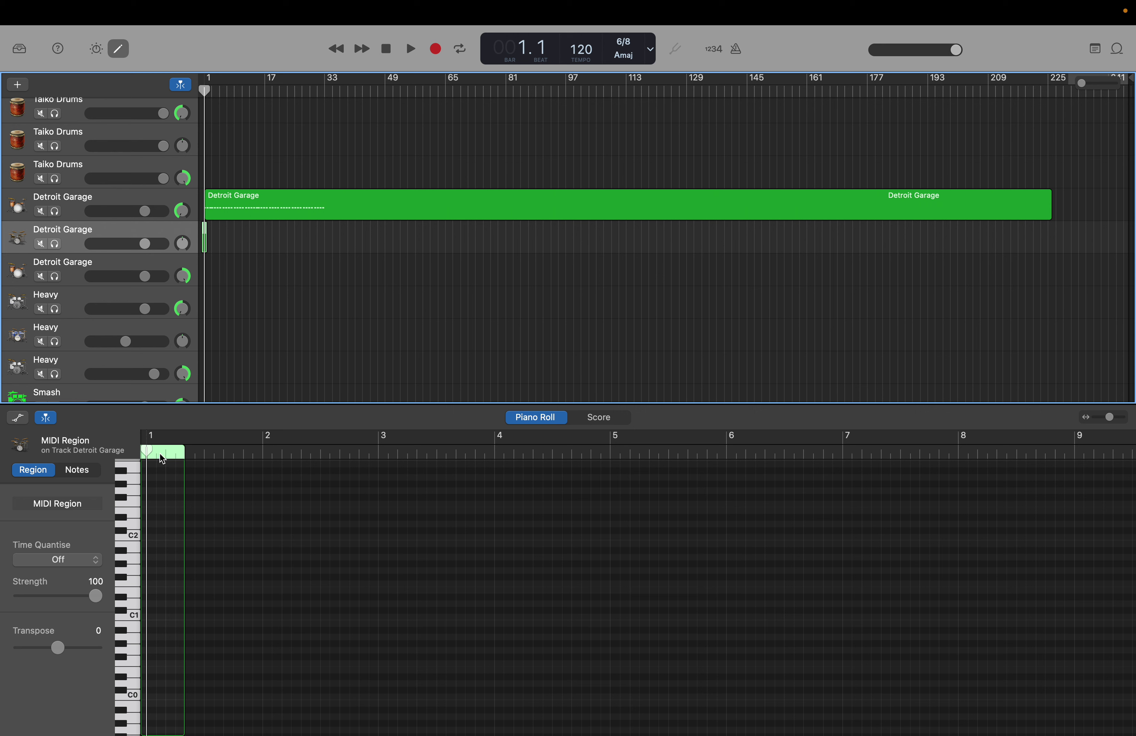
{"action": "right_click", "coordinate": [206, 246]}
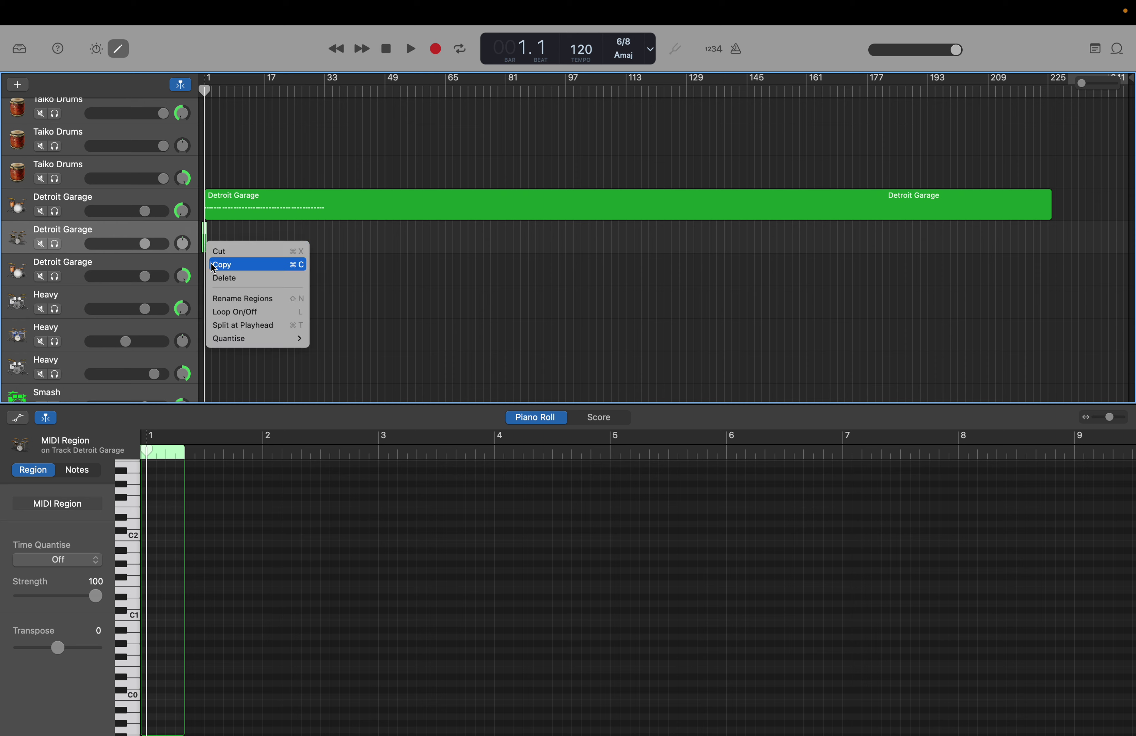
{"action": "left_click", "coordinate": [214, 283]}
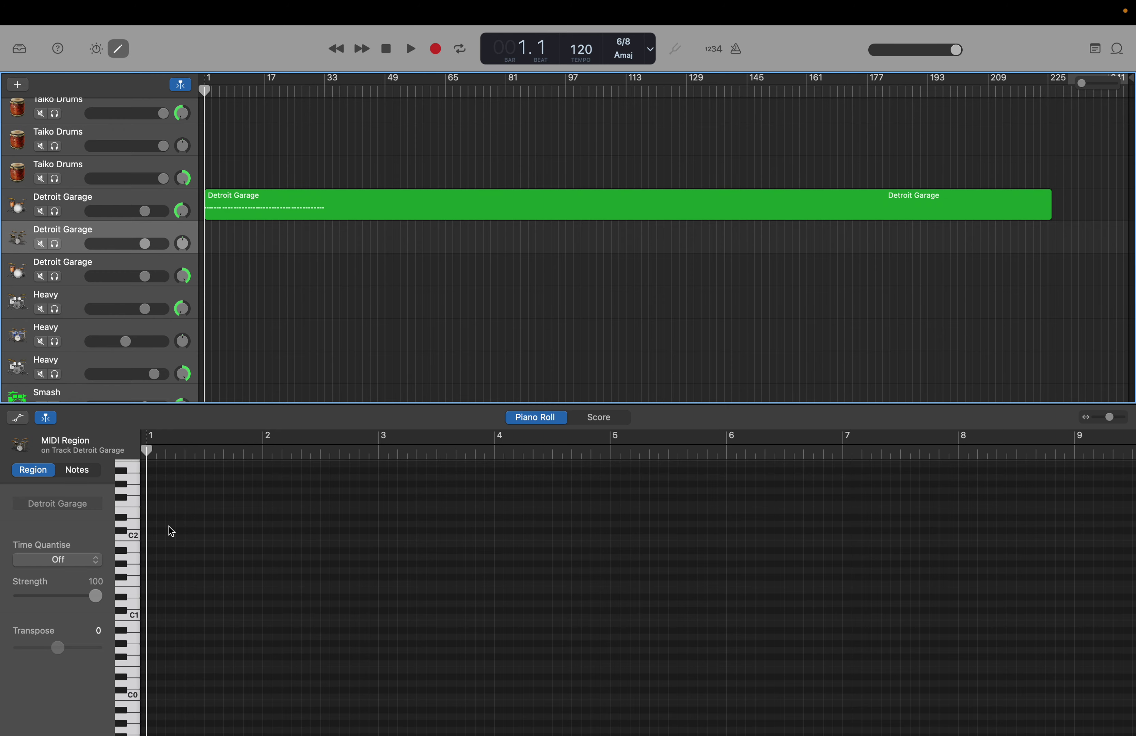
Create a region at bar 1 on the second Detroit Garage track, remove its starter note and paste the C1 and D1 notes into it.
{"action": "left_click", "coordinate": [157, 533]}
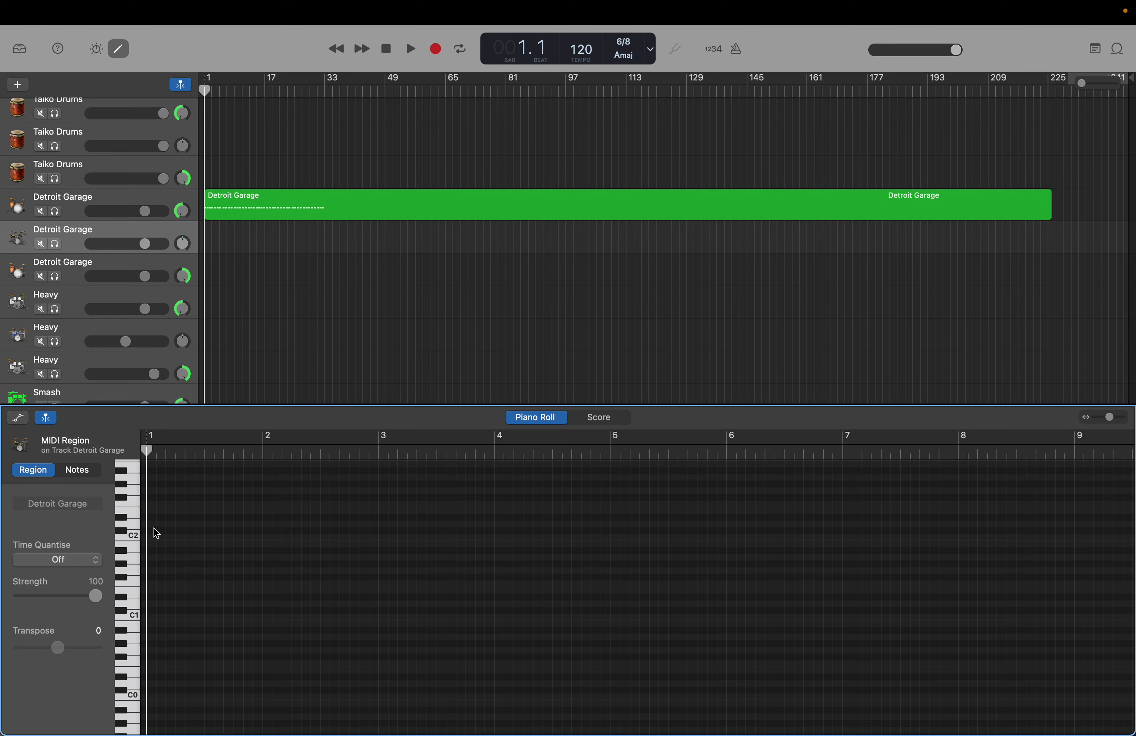
{"action": "right_click", "coordinate": [156, 534]}
{"action": "left_click", "coordinate": [160, 532]}
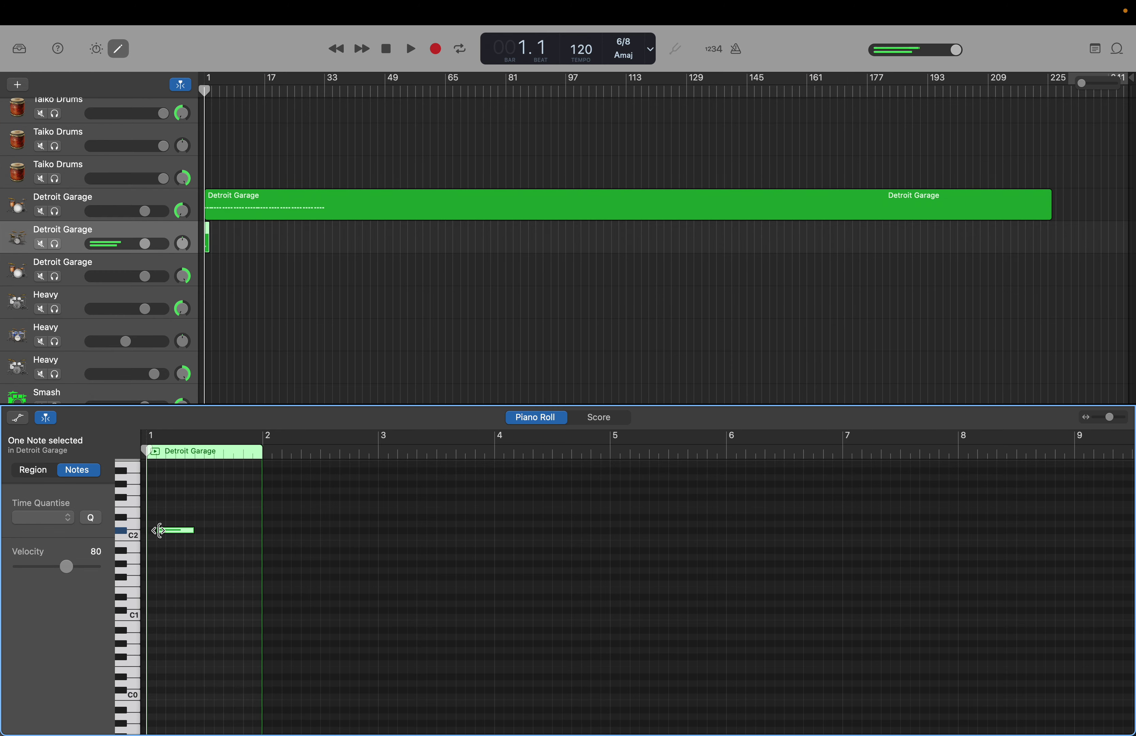
{"action": "left_click", "coordinate": [170, 516]}
{"action": "key", "text": "super+a"}
{"action": "key", "text": "Delete"}
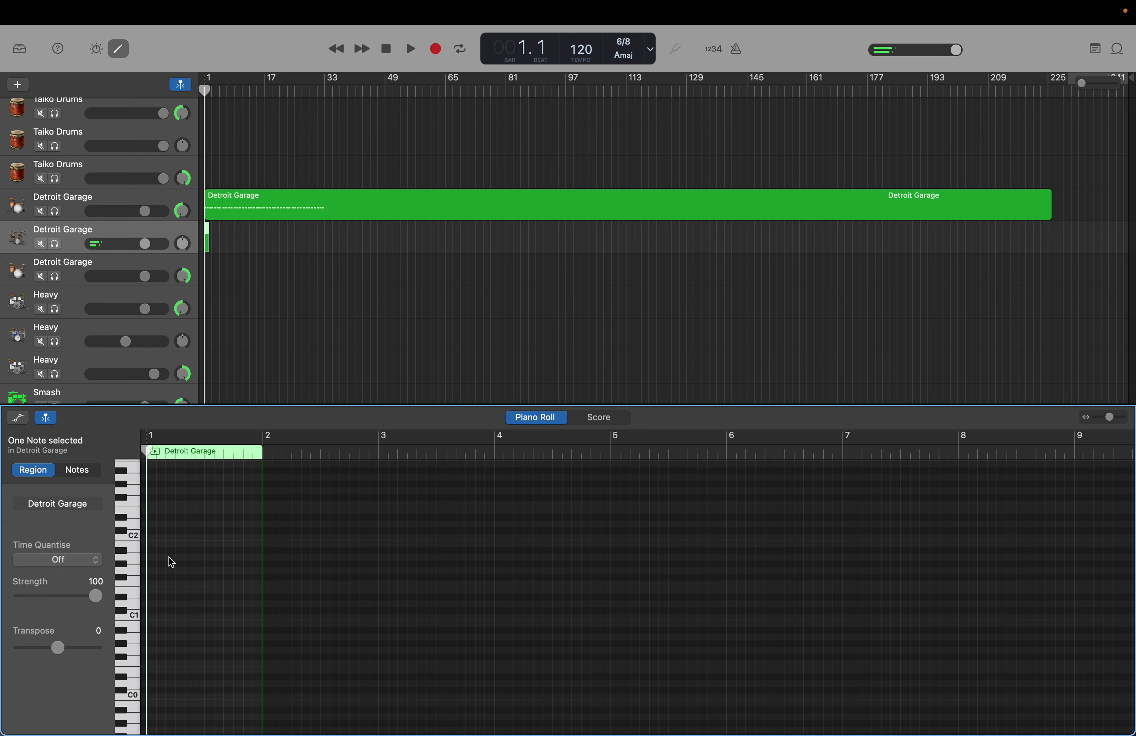
{"action": "key", "text": "super+v"}
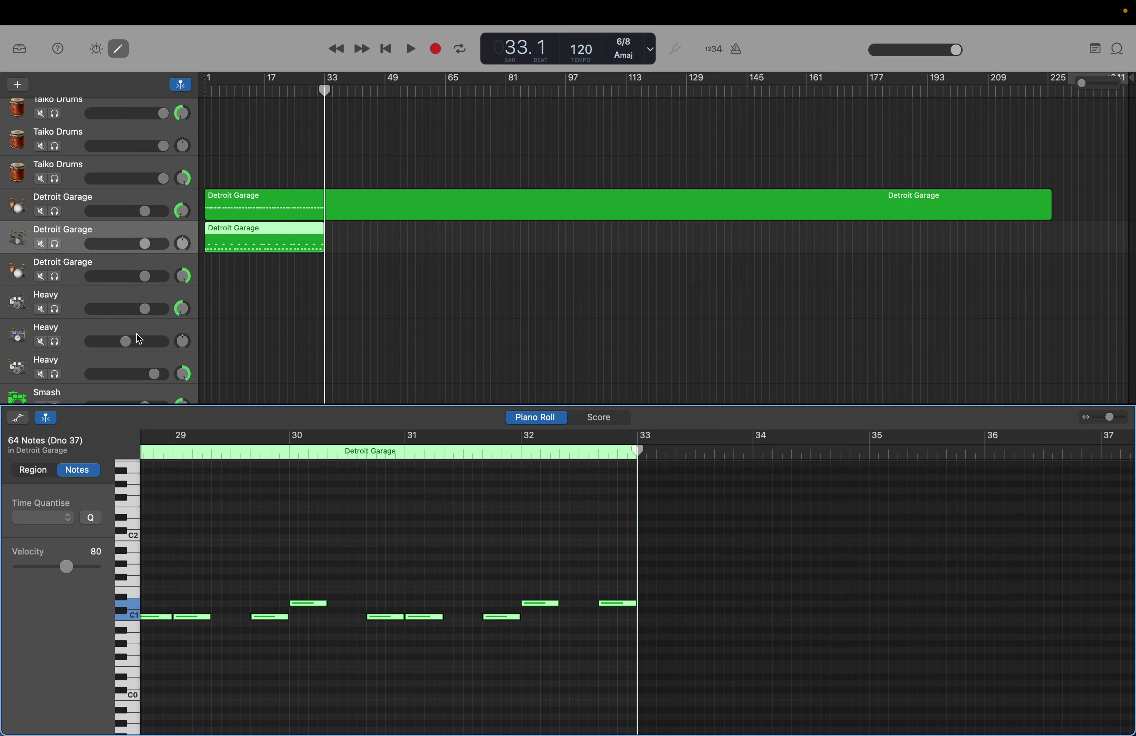
Extend the second Detroit Garage region to about bar 225, level with the end of the region on the track above.
{"action": "left_click", "coordinate": [319, 244]}
{"action": "left_click_drag", "start_coordinate": [319, 244], "coordinate": [1048, 278]}
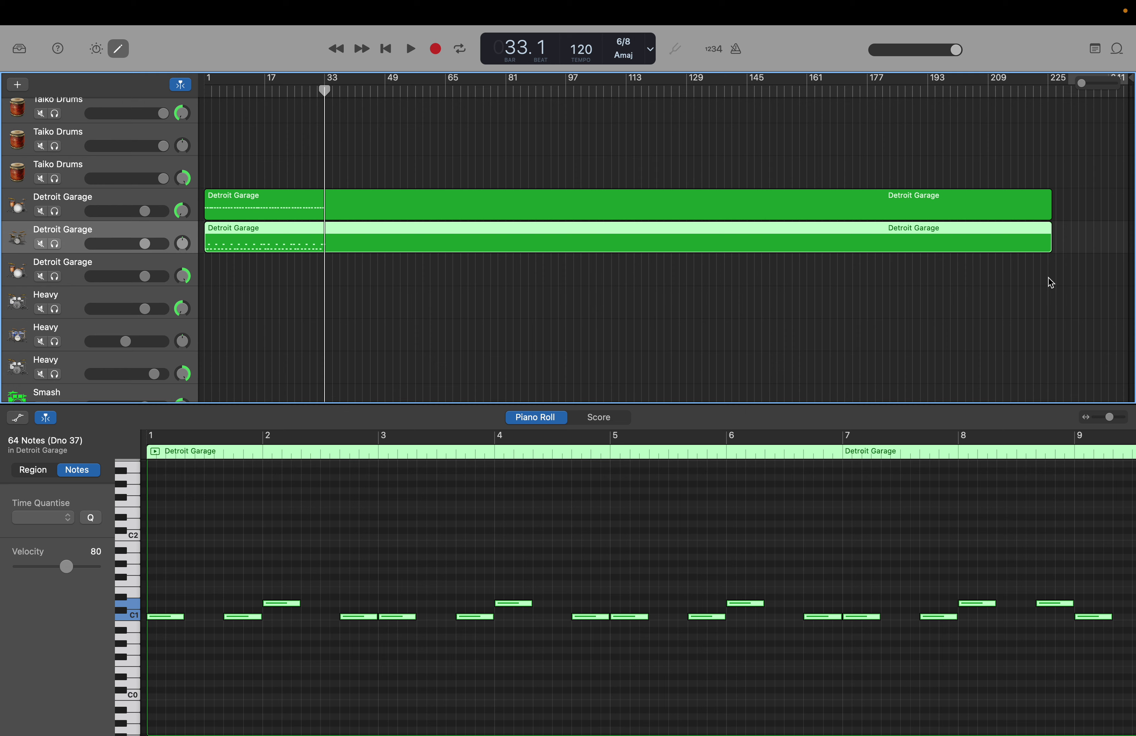
{"action": "scroll", "coordinate": [1049, 277], "scroll_direction": "up", "scroll_amount": 1}
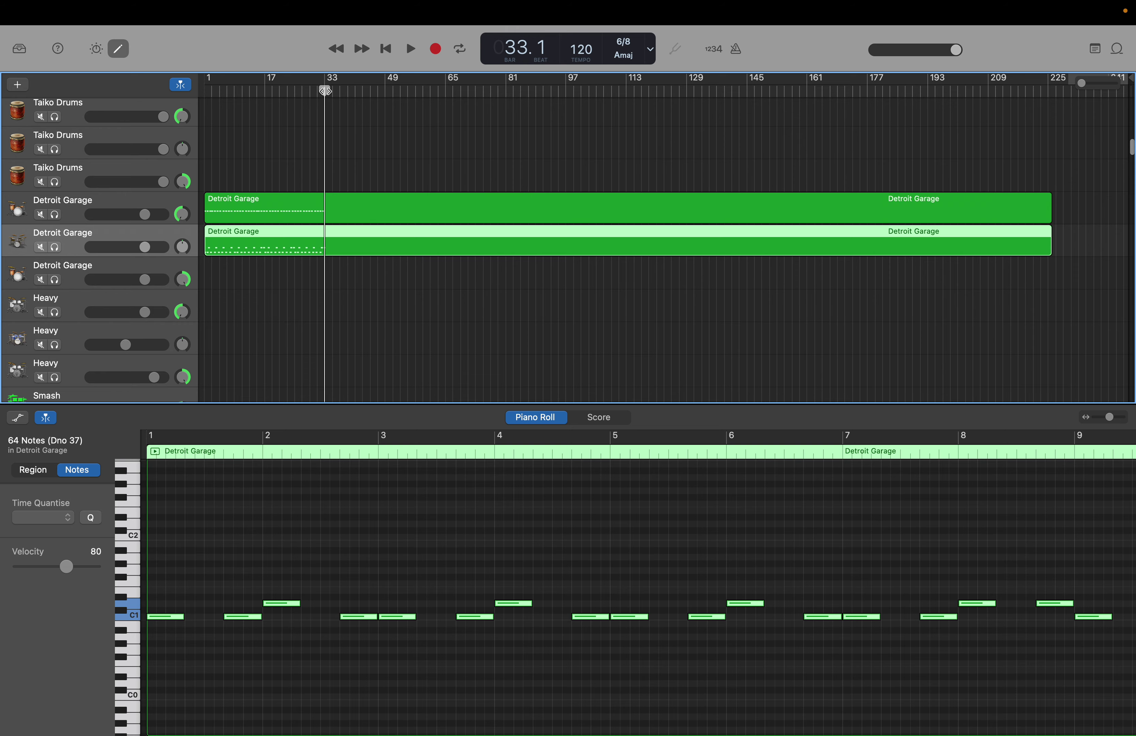
Audition the sounds above C2 on the second Detroit Garage kit and return the playhead to bar 1.
{"action": "left_click_drag", "start_coordinate": [325, 89], "coordinate": [268, 89]}
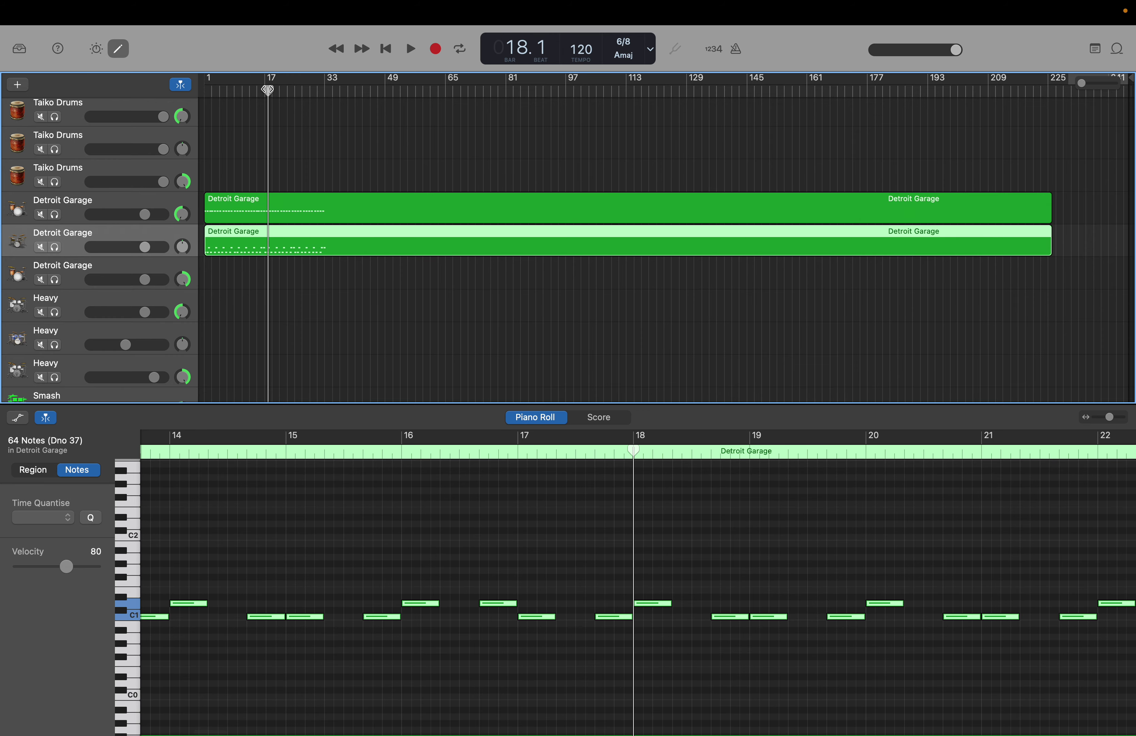
{"action": "left_click", "coordinate": [127, 487]}
{"action": "left_click_drag", "start_coordinate": [128, 489], "coordinate": [131, 522]}
{"action": "left_click", "coordinate": [134, 524]}
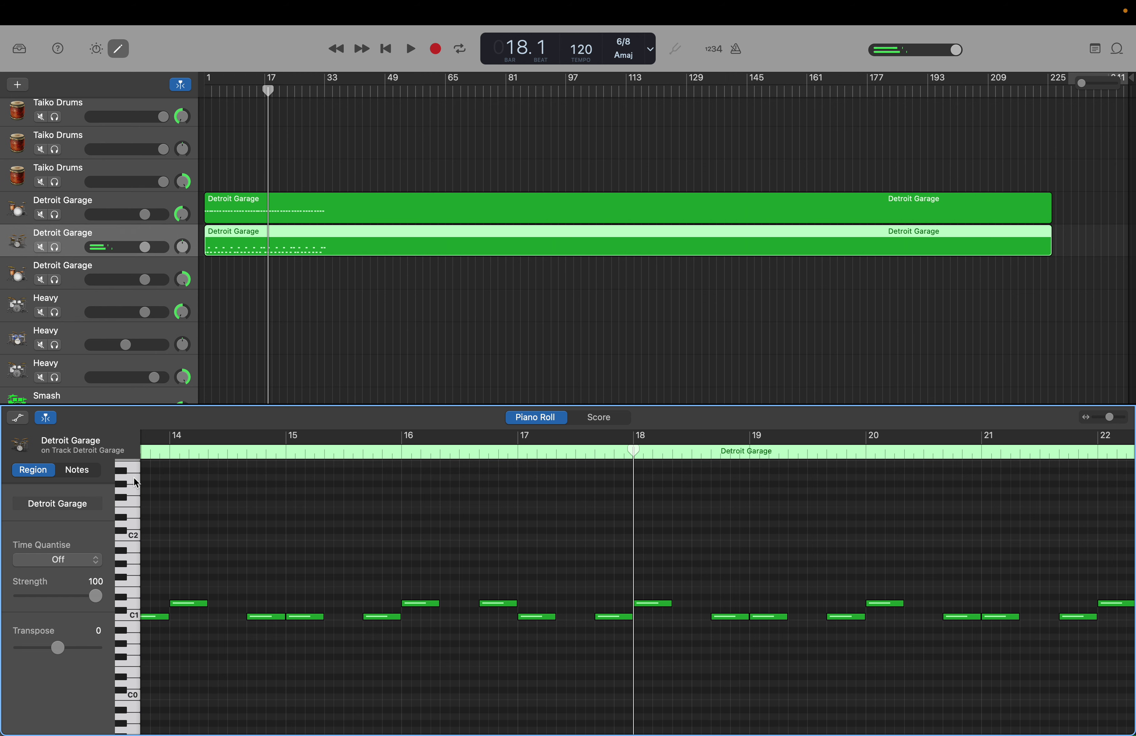
{"action": "key", "text": "Return"}
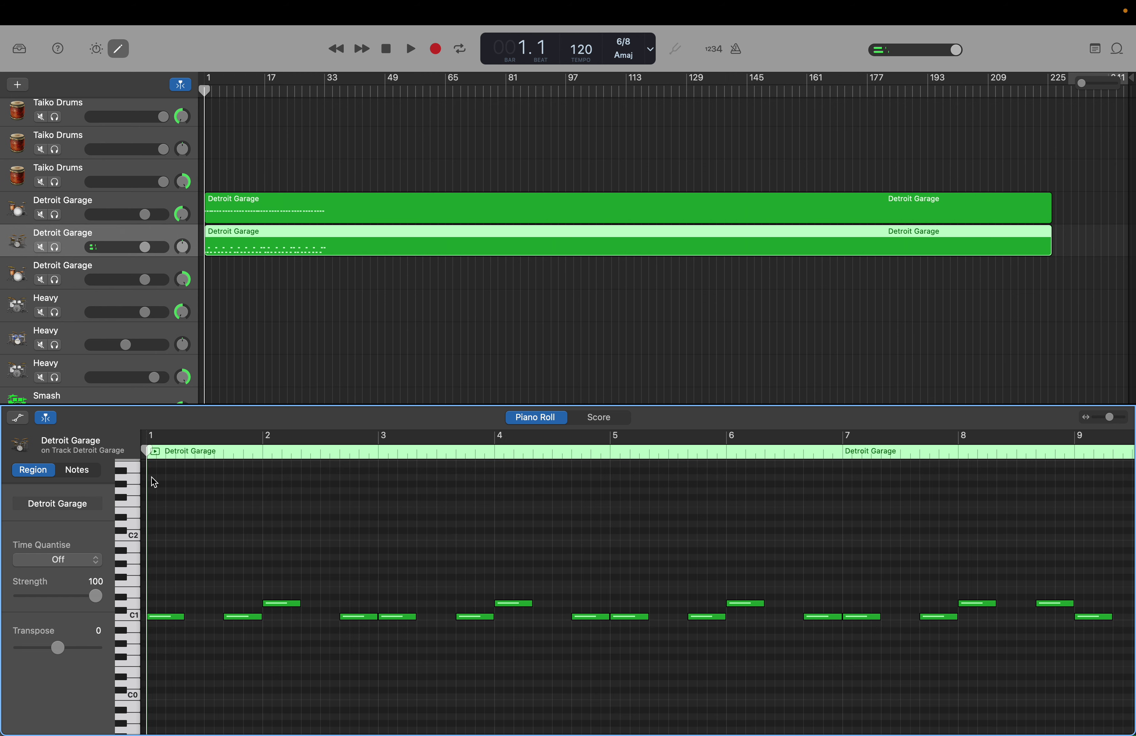
Add an A2 note at the start of bar 1 in the second Detroit Garage region.
{"action": "right_click", "coordinate": [152, 477]}
{"action": "left_click", "coordinate": [157, 479]}
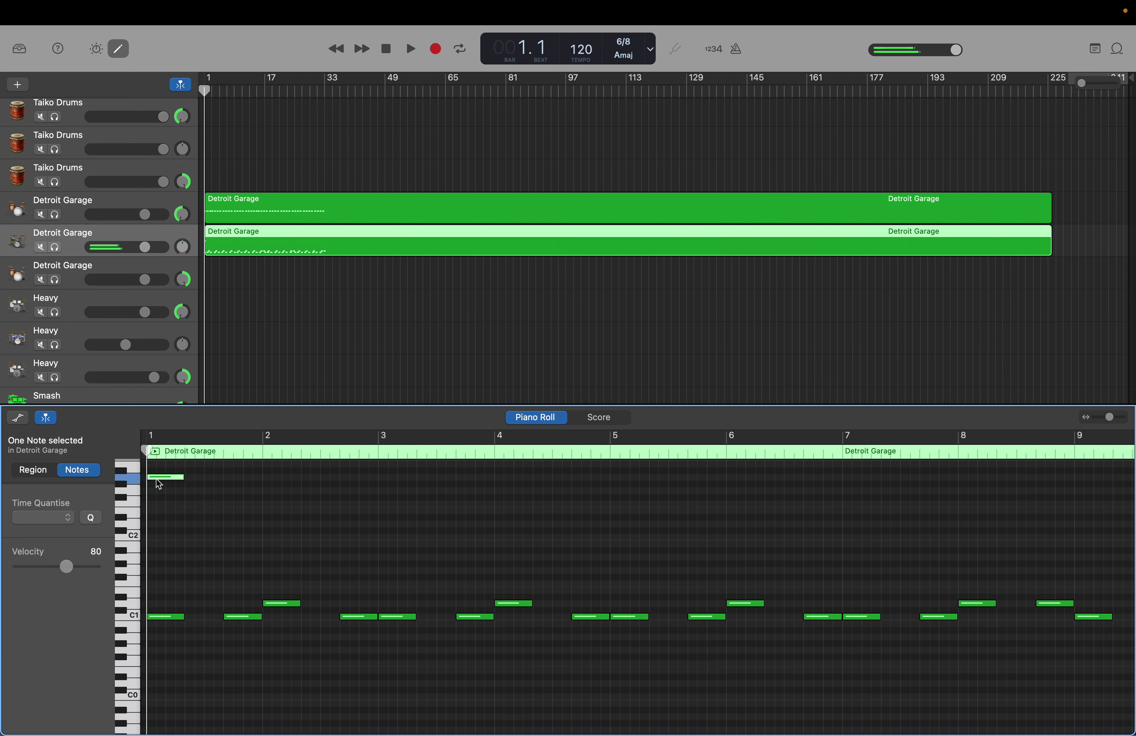
{"action": "left_click", "coordinate": [180, 475]}
Add an E2 note at the start of bar 17 in the second Detroit Garage region.
{"action": "scroll", "coordinate": [283, 474], "scroll_direction": "right", "scroll_amount": 10}
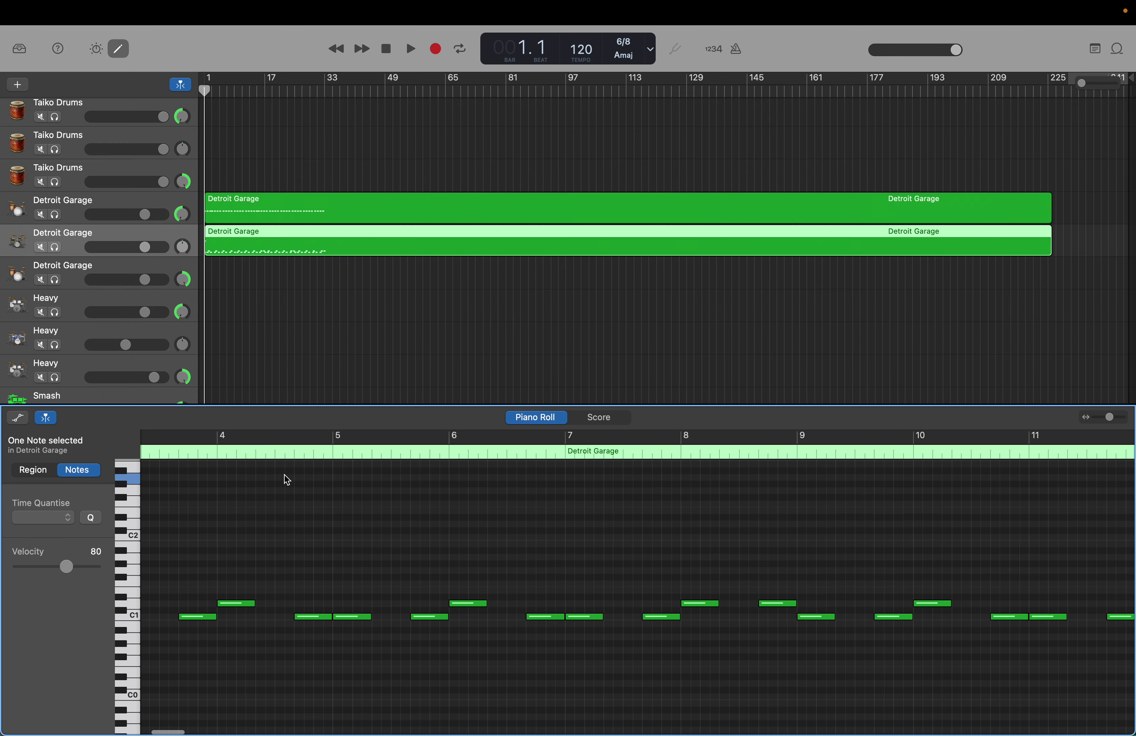
{"action": "scroll", "coordinate": [285, 474], "scroll_direction": "right", "scroll_amount": 10}
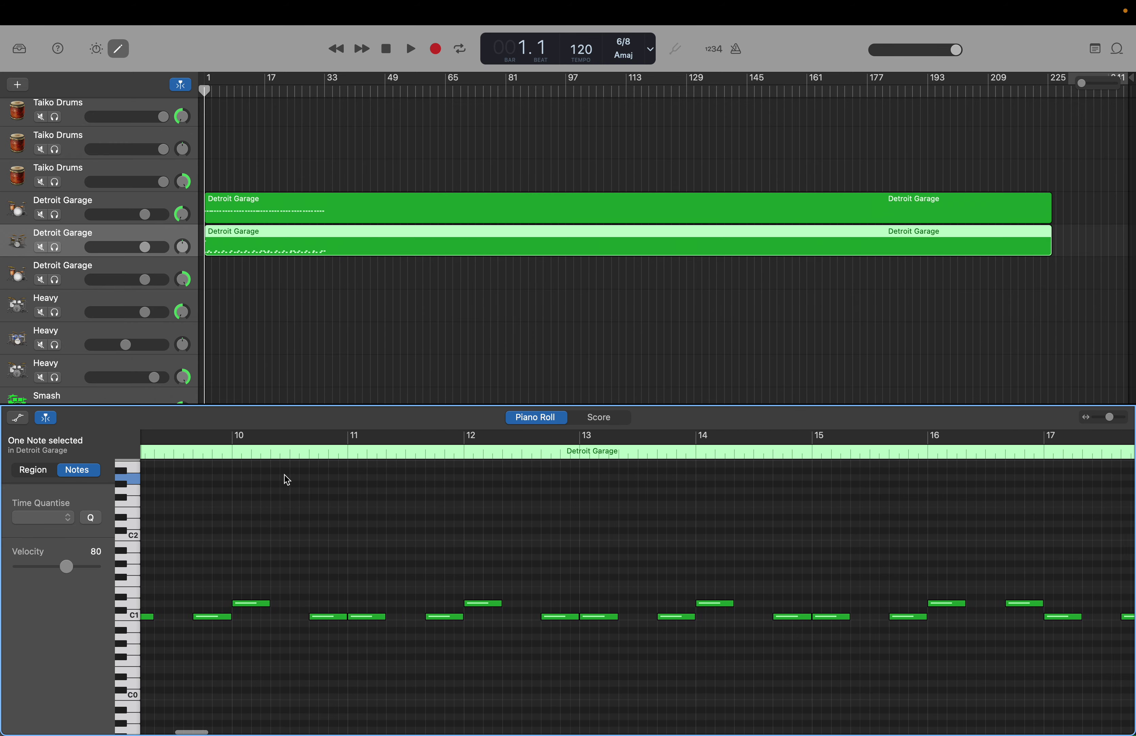
{"action": "scroll", "coordinate": [286, 479], "scroll_direction": "right", "scroll_amount": 10}
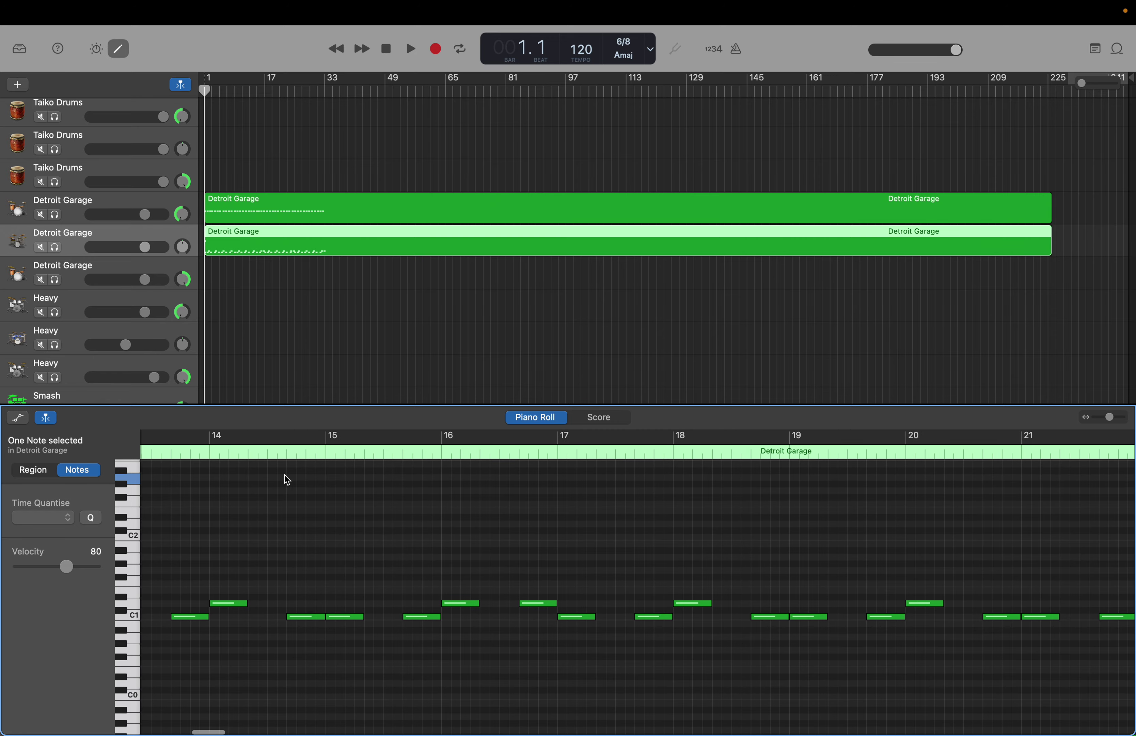
{"action": "scroll", "coordinate": [286, 479], "scroll_direction": "right", "scroll_amount": 1}
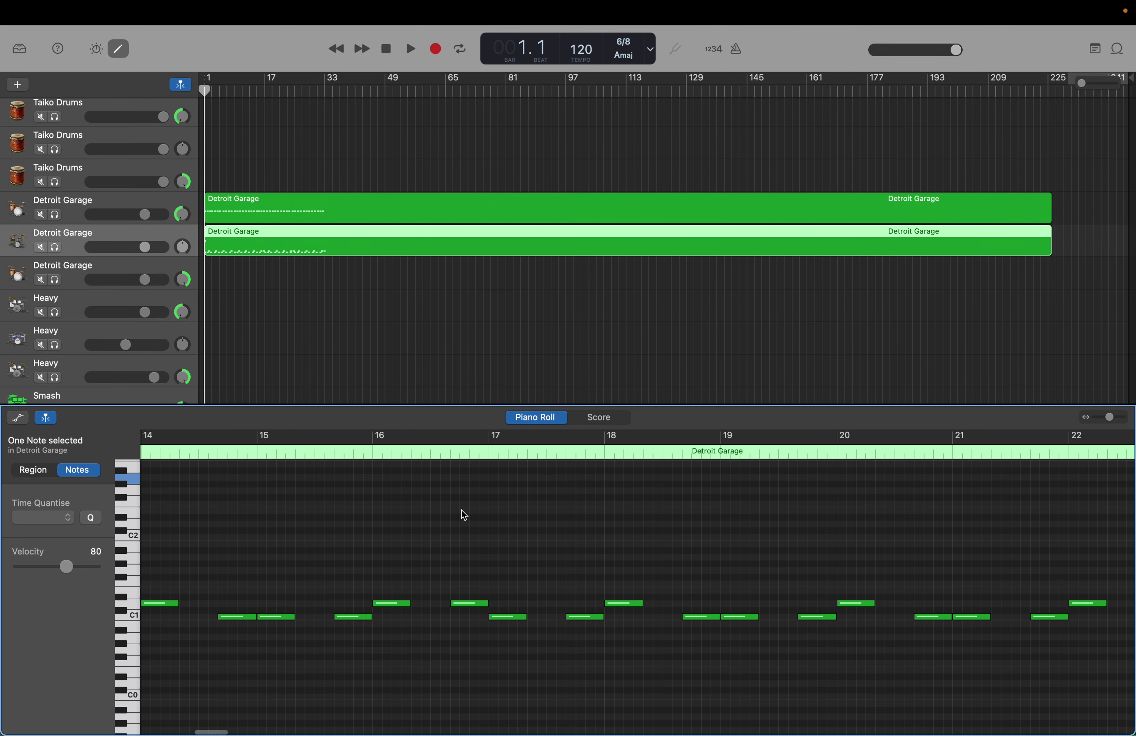
{"action": "right_click", "coordinate": [496, 515]}
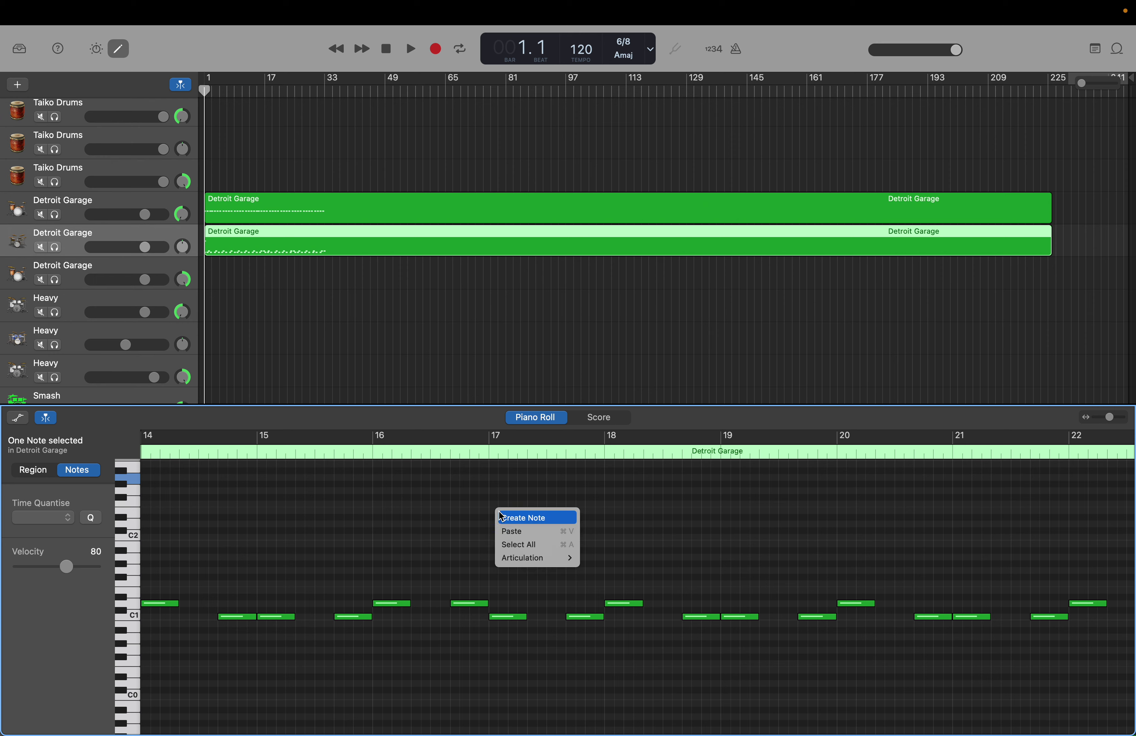
{"action": "left_click", "coordinate": [499, 513]}
{"action": "mouse_move", "coordinate": [499, 511]}
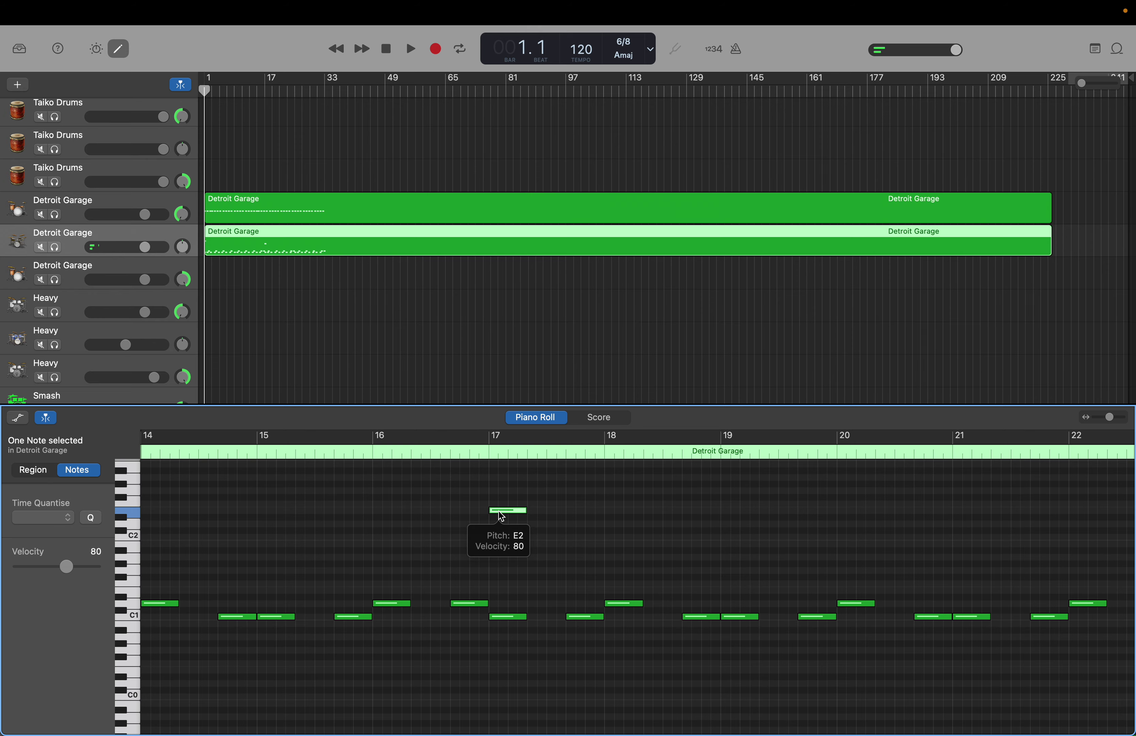
Delete the last C1 note of bar 30 and both C1 notes of bar 31.
{"action": "scroll", "coordinate": [499, 512], "scroll_direction": "right", "scroll_amount": 10}
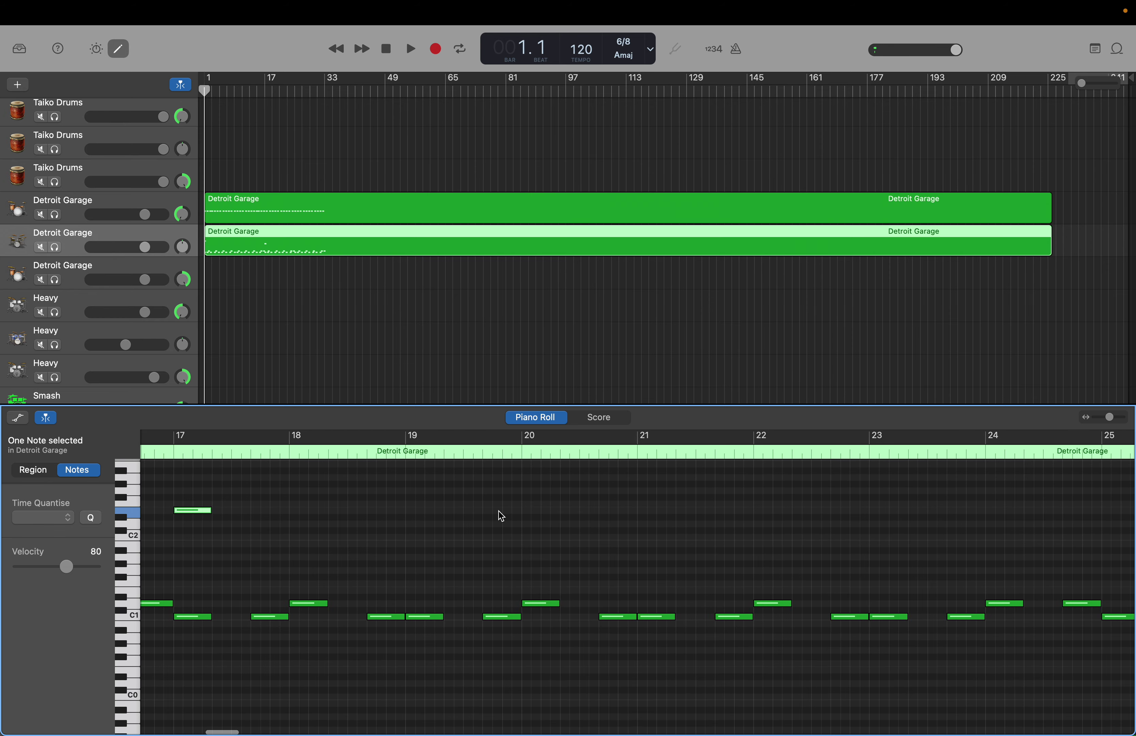
{"action": "scroll", "coordinate": [499, 511], "scroll_direction": "right", "scroll_amount": 15}
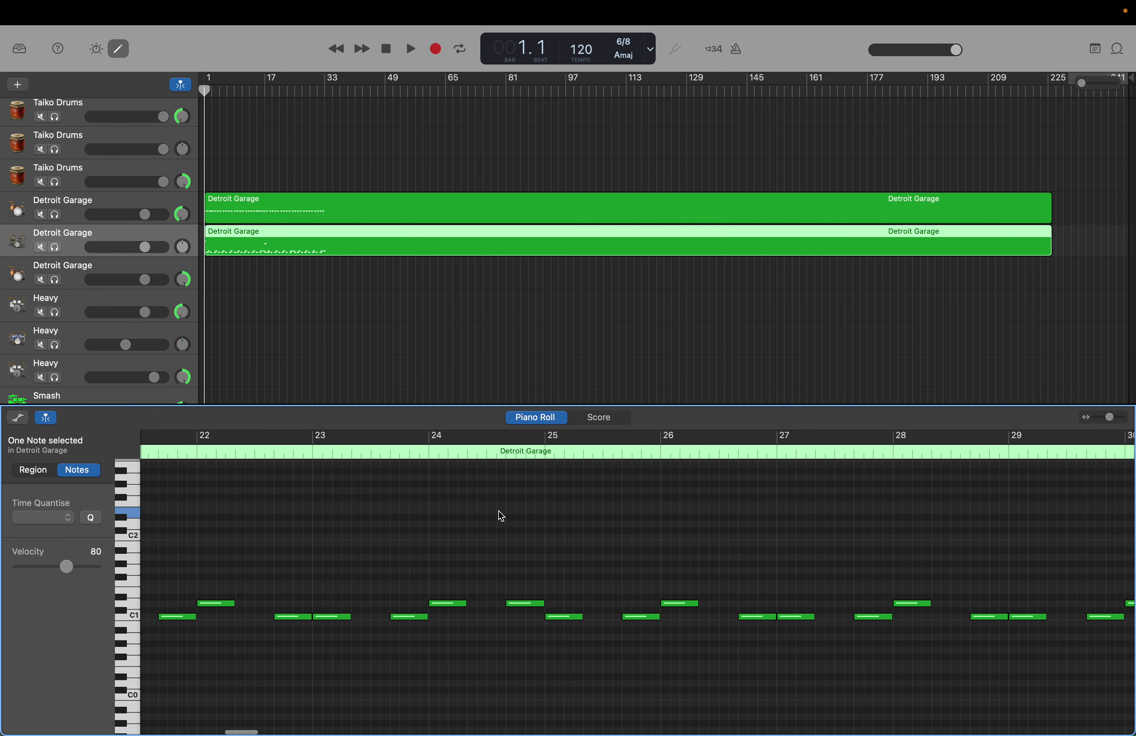
{"action": "scroll", "coordinate": [499, 511], "scroll_direction": "right", "scroll_amount": 4}
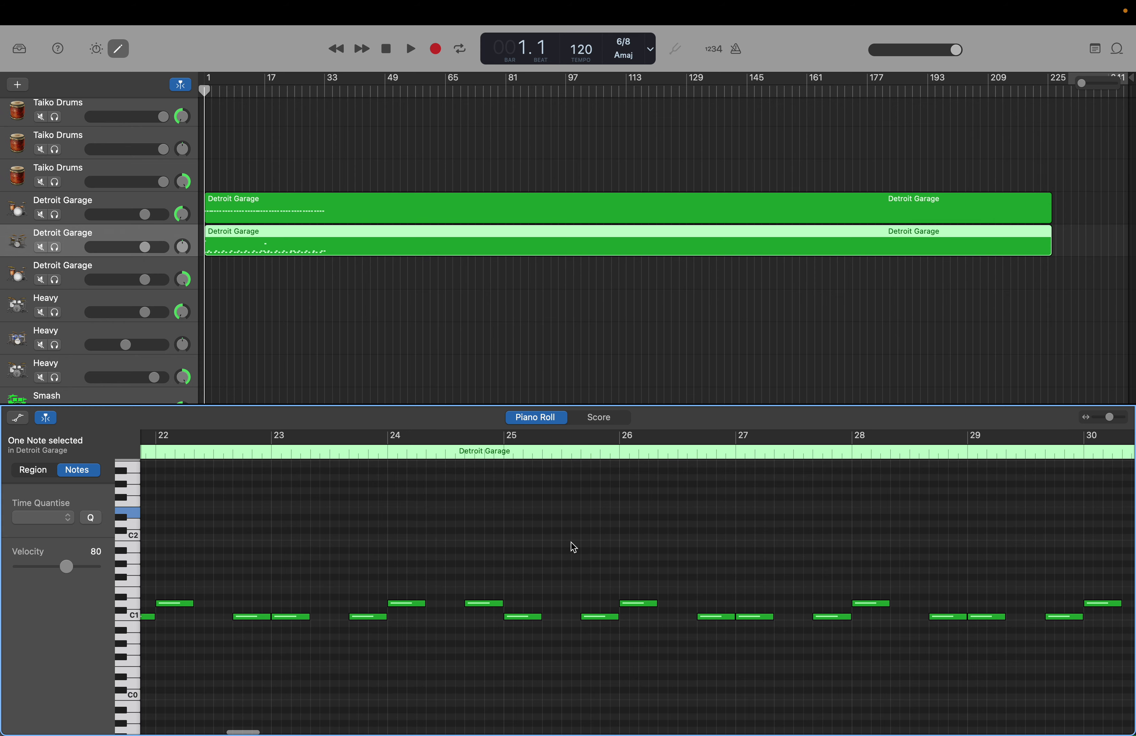
{"action": "scroll", "coordinate": [573, 547], "scroll_direction": "right", "scroll_amount": 10}
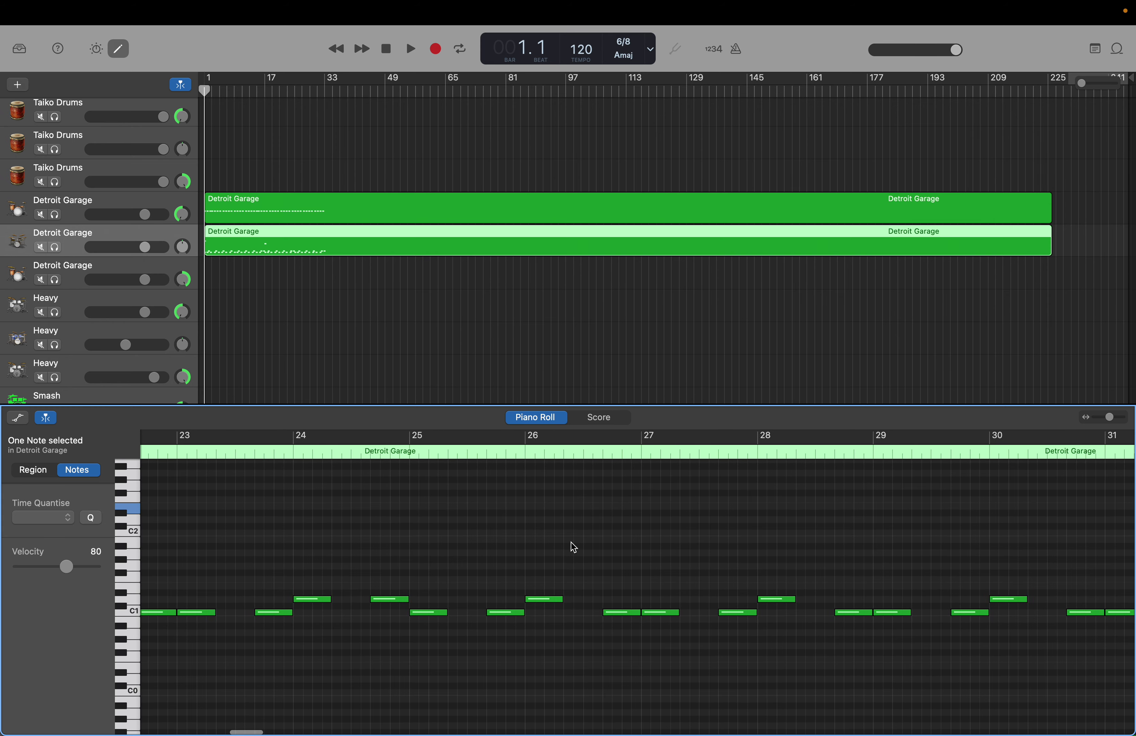
{"action": "scroll", "coordinate": [574, 547], "scroll_direction": "right", "scroll_amount": 20}
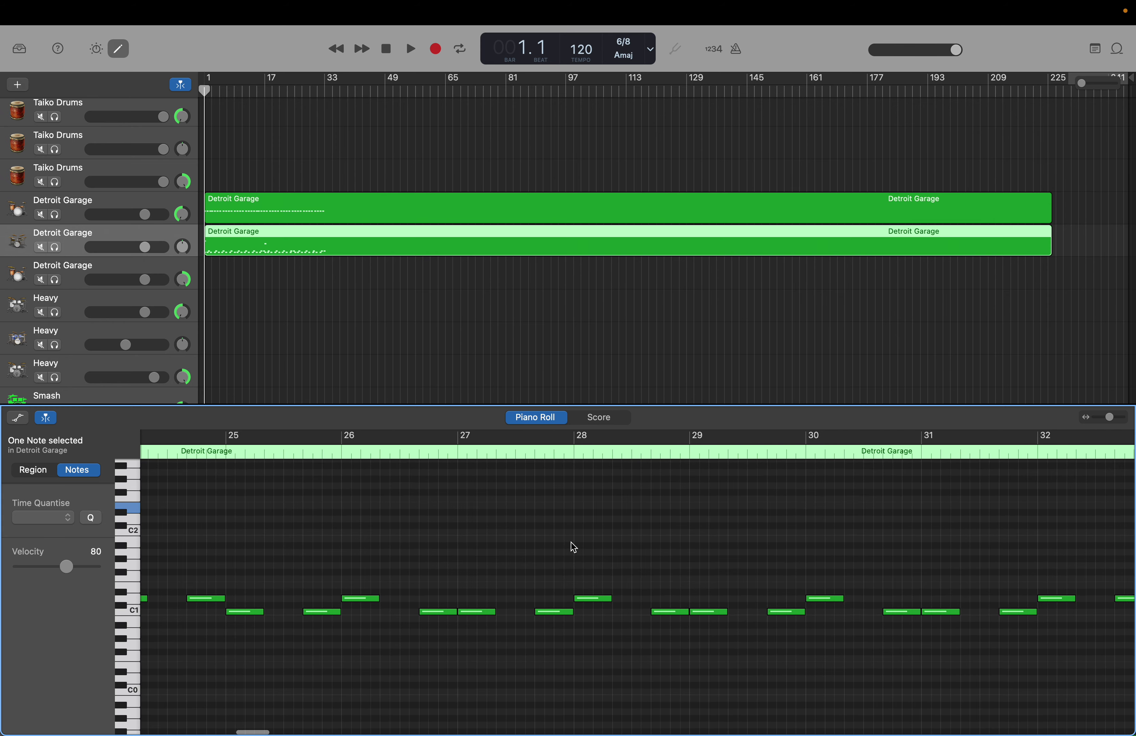
{"action": "scroll", "coordinate": [573, 544], "scroll_direction": "right", "scroll_amount": 10}
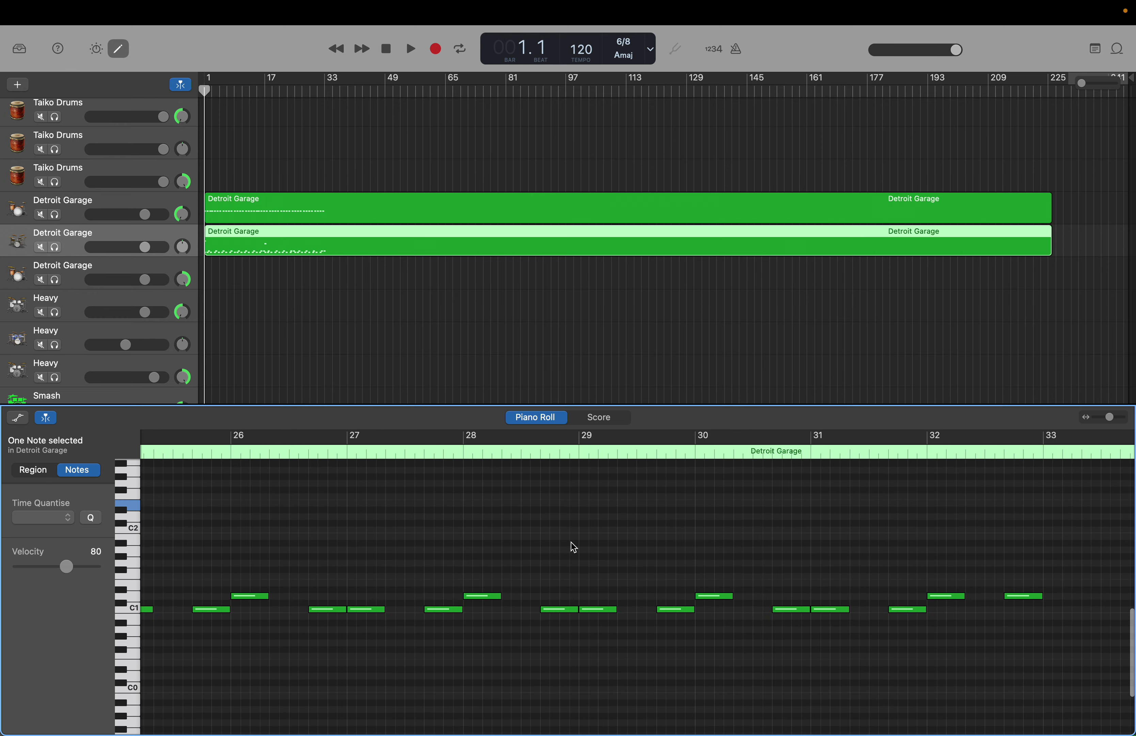
{"action": "scroll", "coordinate": [574, 547], "scroll_direction": "right", "scroll_amount": 3}
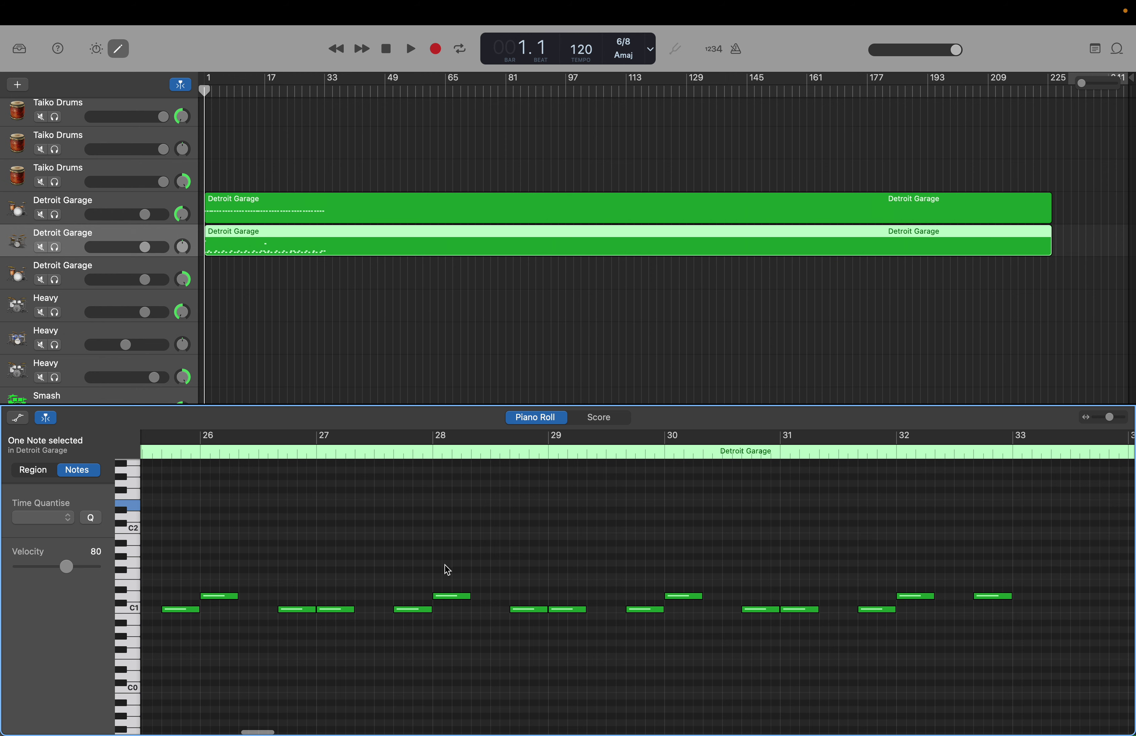
{"action": "scroll", "coordinate": [583, 608], "scroll_direction": "left", "scroll_amount": 1}
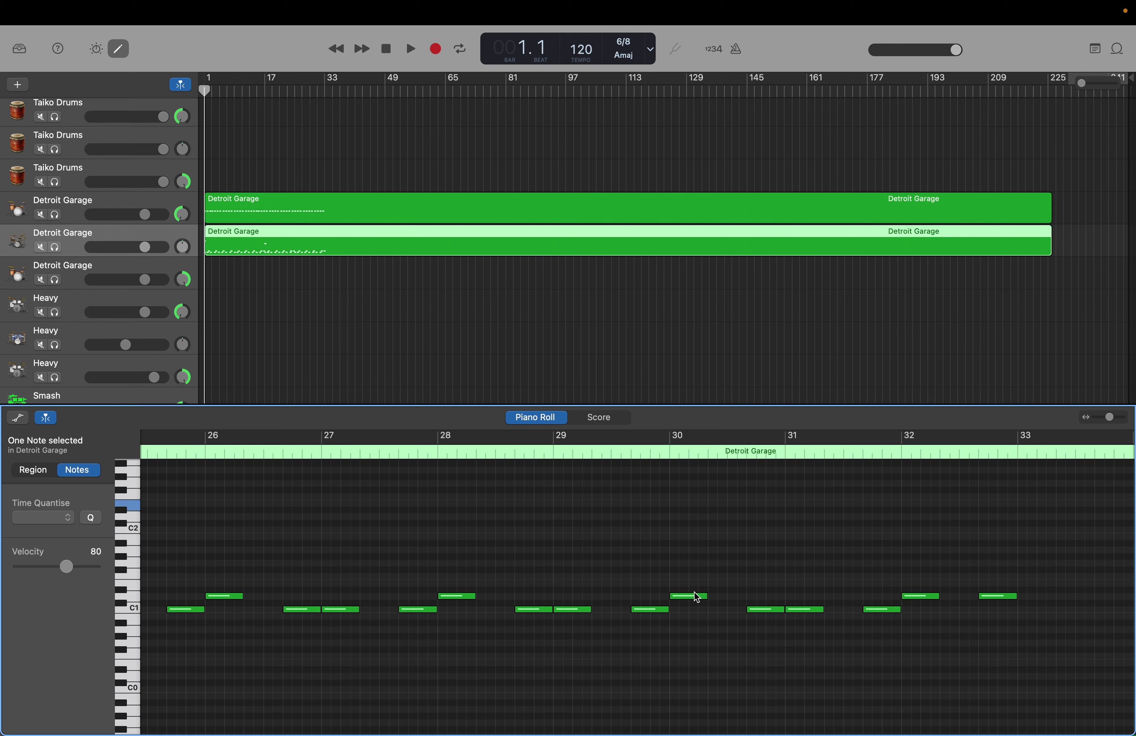
{"action": "left_click_drag", "start_coordinate": [745, 608], "coordinate": [883, 610]}
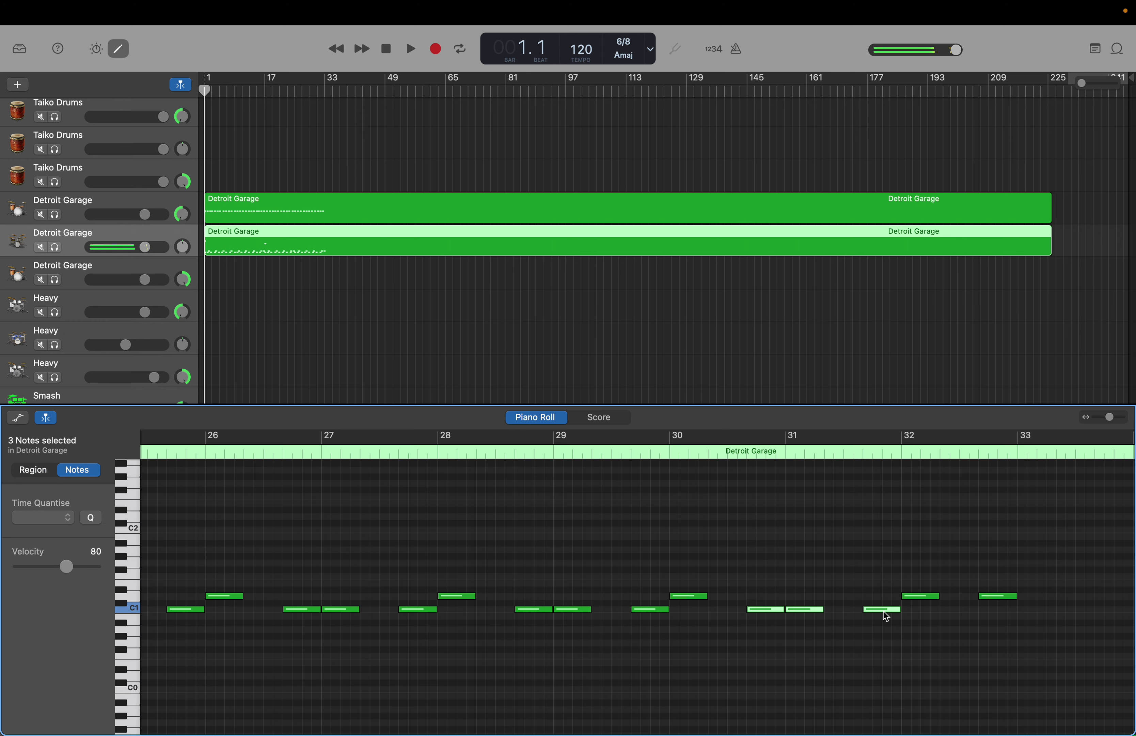
{"action": "key", "text": "Delete"}
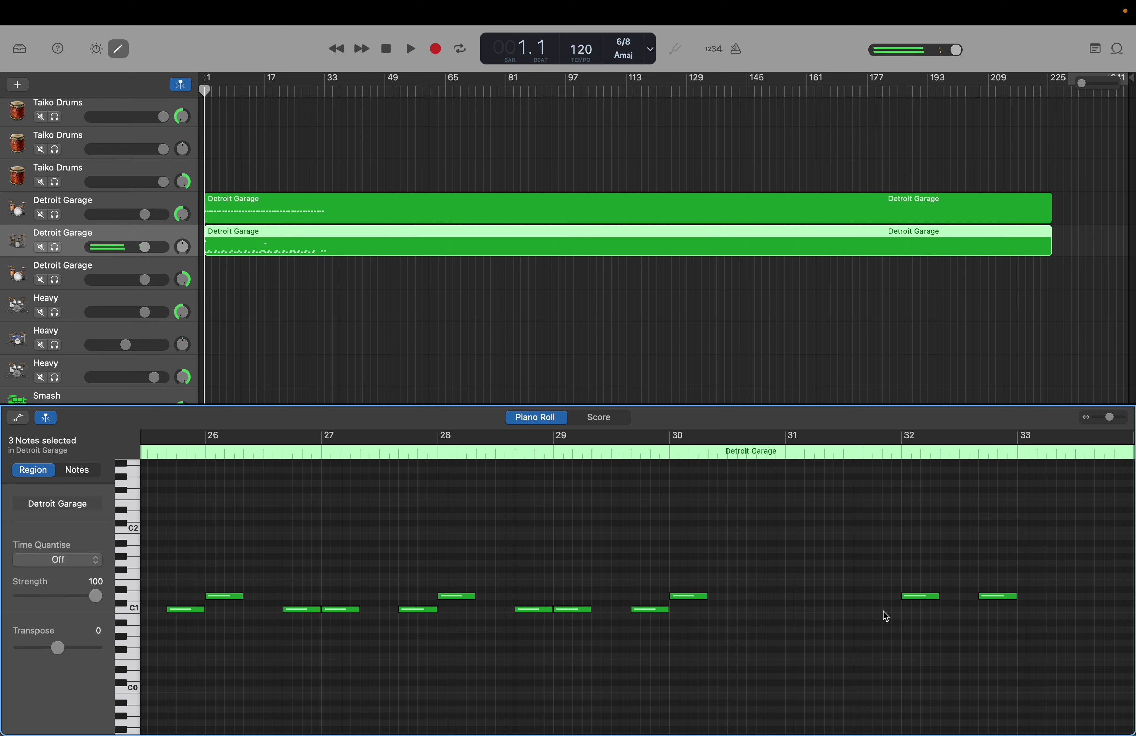
Add a C1 note at the start of each of bars 30, 31 and 32 in the second Detroit Garage region.
{"action": "right_click", "coordinate": [671, 608]}
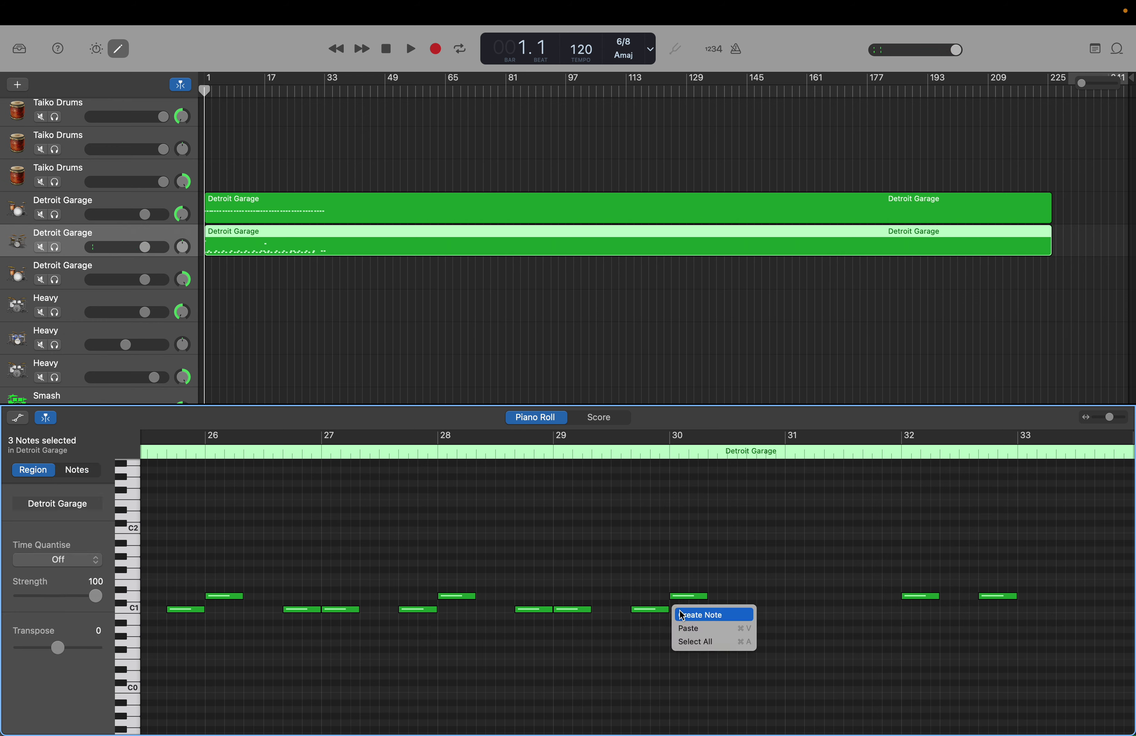
{"action": "left_click", "coordinate": [679, 611]}
{"action": "right_click", "coordinate": [791, 608]}
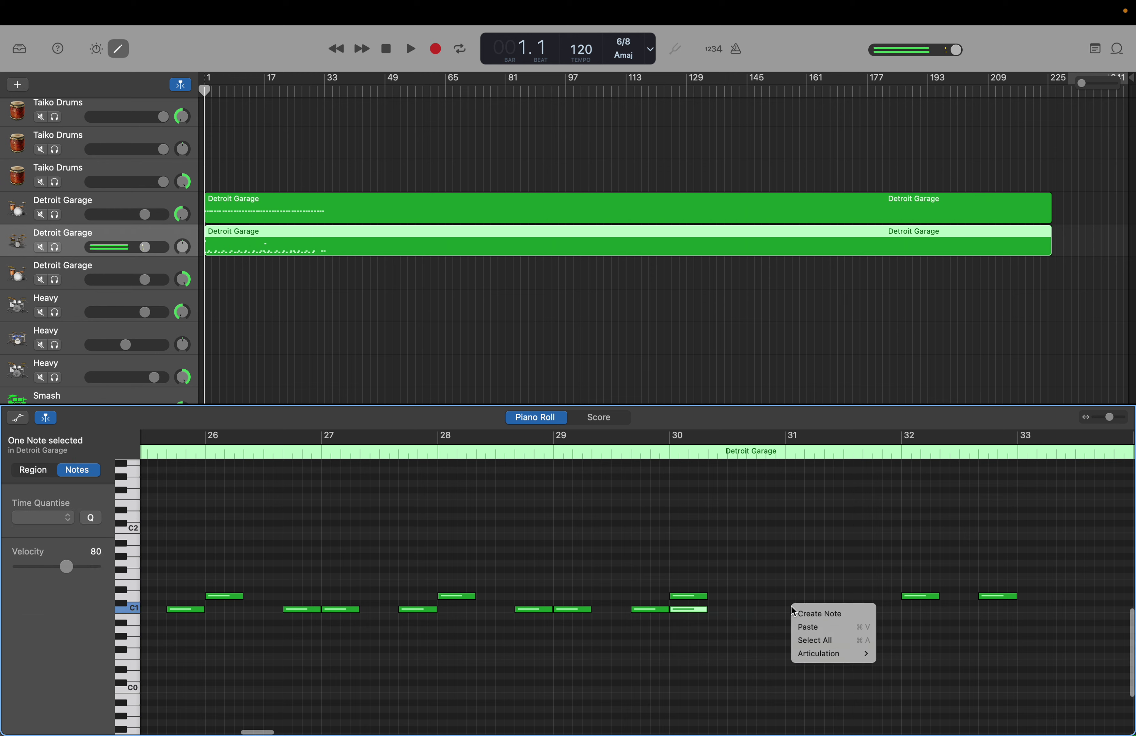
{"action": "left_click", "coordinate": [807, 611]}
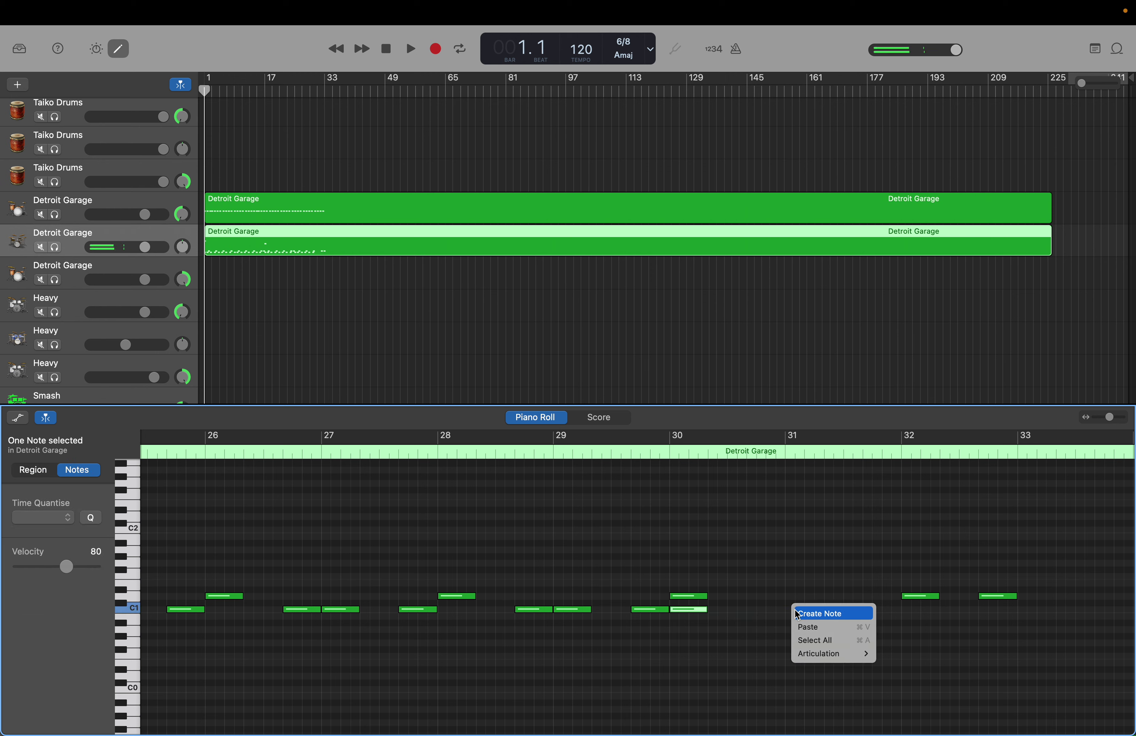
{"action": "right_click", "coordinate": [907, 610]}
{"action": "left_click", "coordinate": [908, 612]}
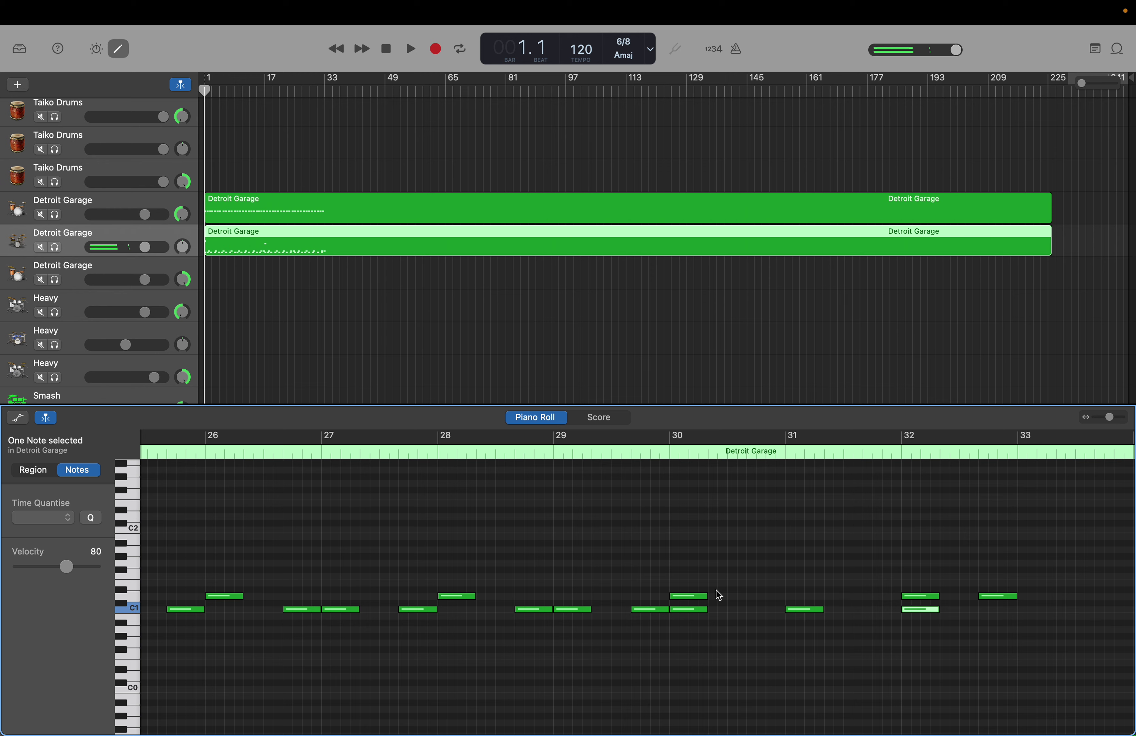
Delete both D1 notes of bar 32 and add an F1 note at the start of bar 30.
{"action": "left_click_drag", "start_coordinate": [859, 573], "coordinate": [998, 600]}
{"action": "key", "text": "Delete"}
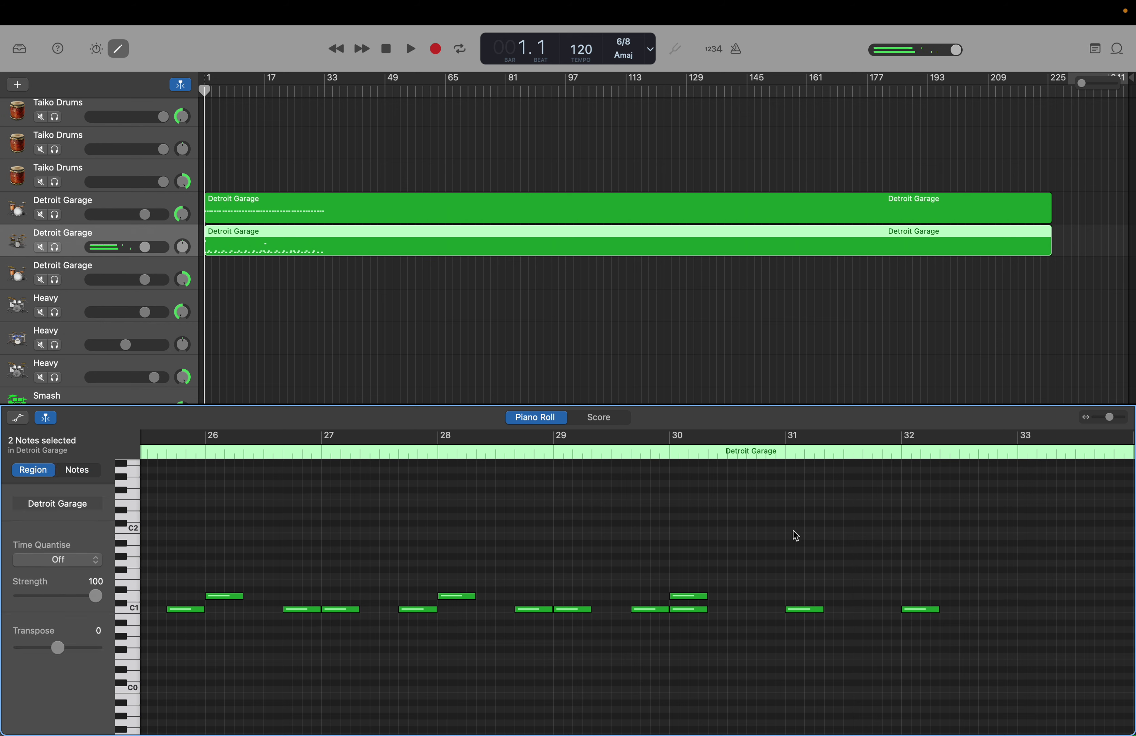
{"action": "right_click", "coordinate": [678, 572]}
{"action": "key", "text": "Escape"}
{"action": "left_click", "coordinate": [689, 574]}
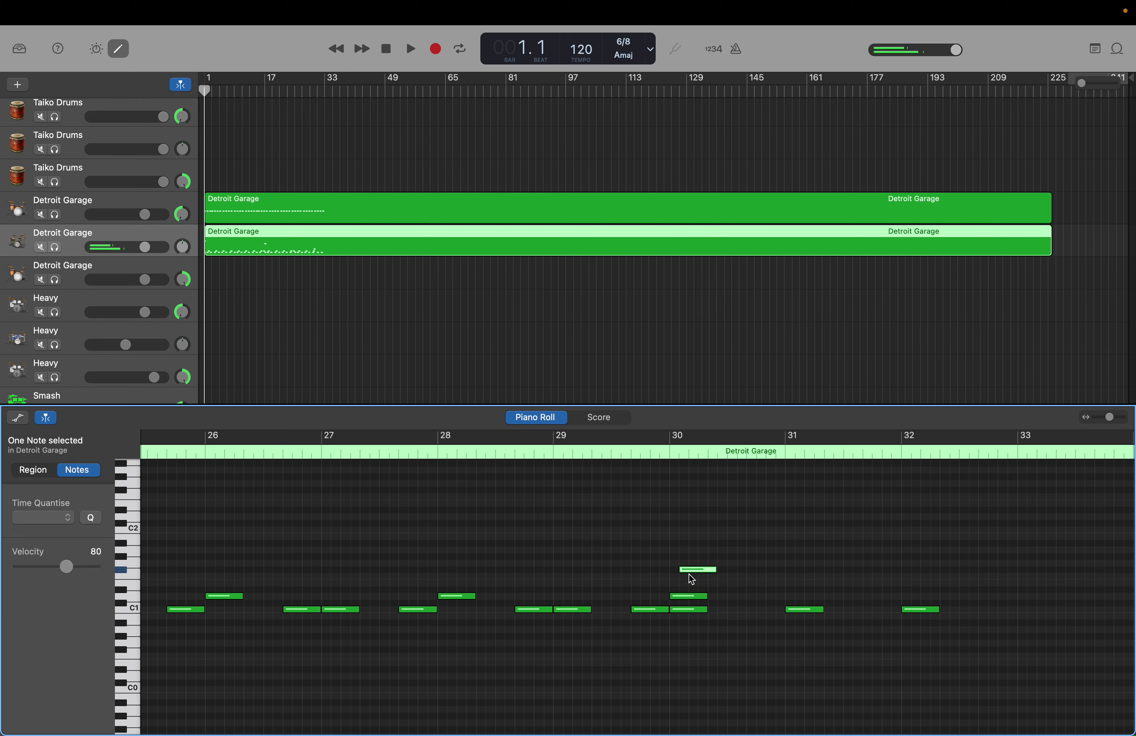
{"action": "left_click_drag", "start_coordinate": [689, 574], "coordinate": [684, 578]}
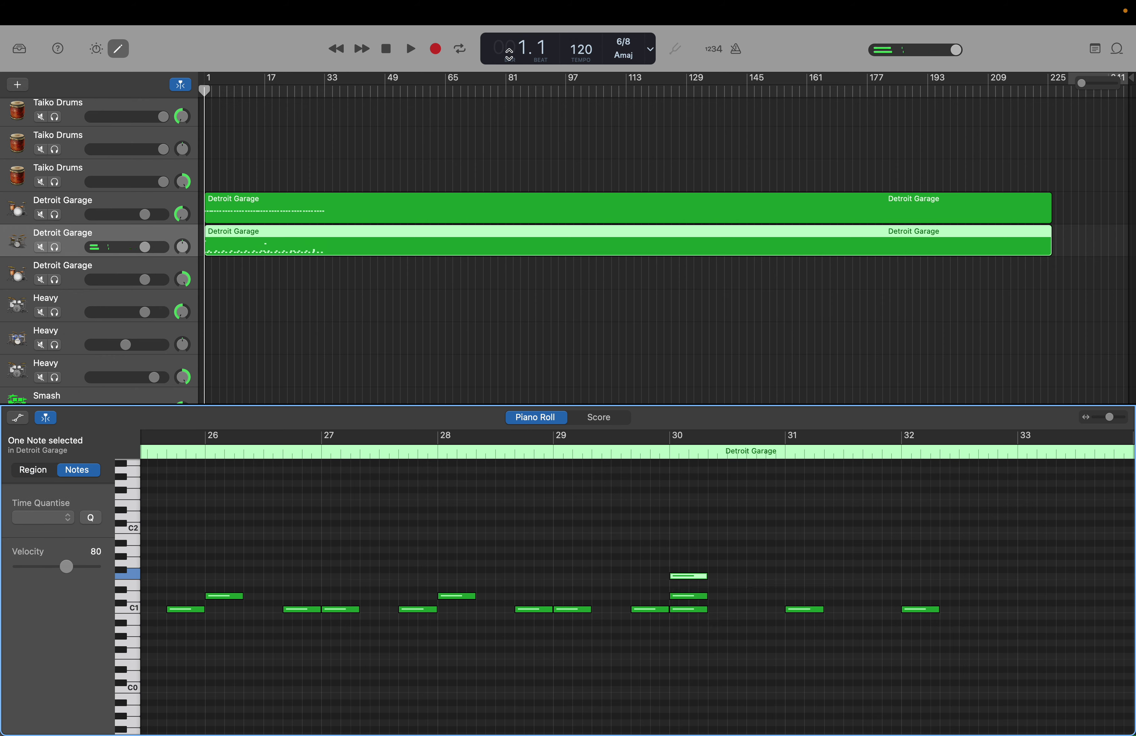
Move the playhead to bar 30, beat 3, at the end of the first D1 and F1 notes.
{"action": "double_click", "coordinate": [510, 49]}
{"action": "type", "text": "30"}
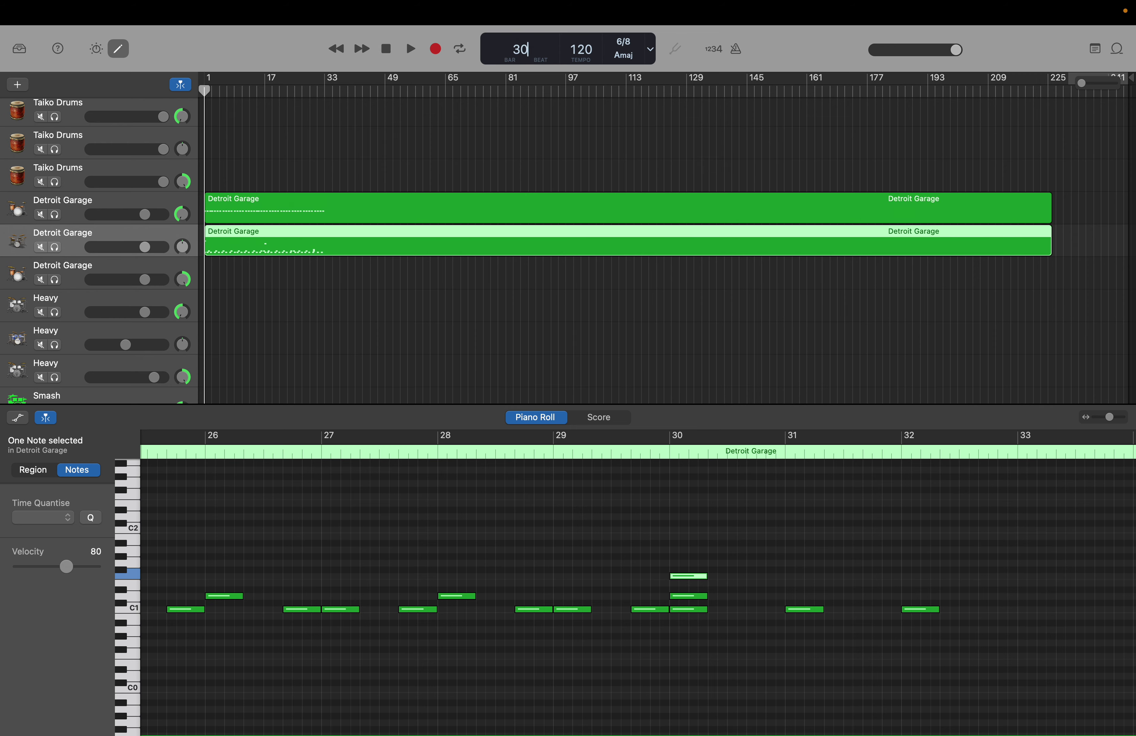
{"action": "key", "text": "Return"}
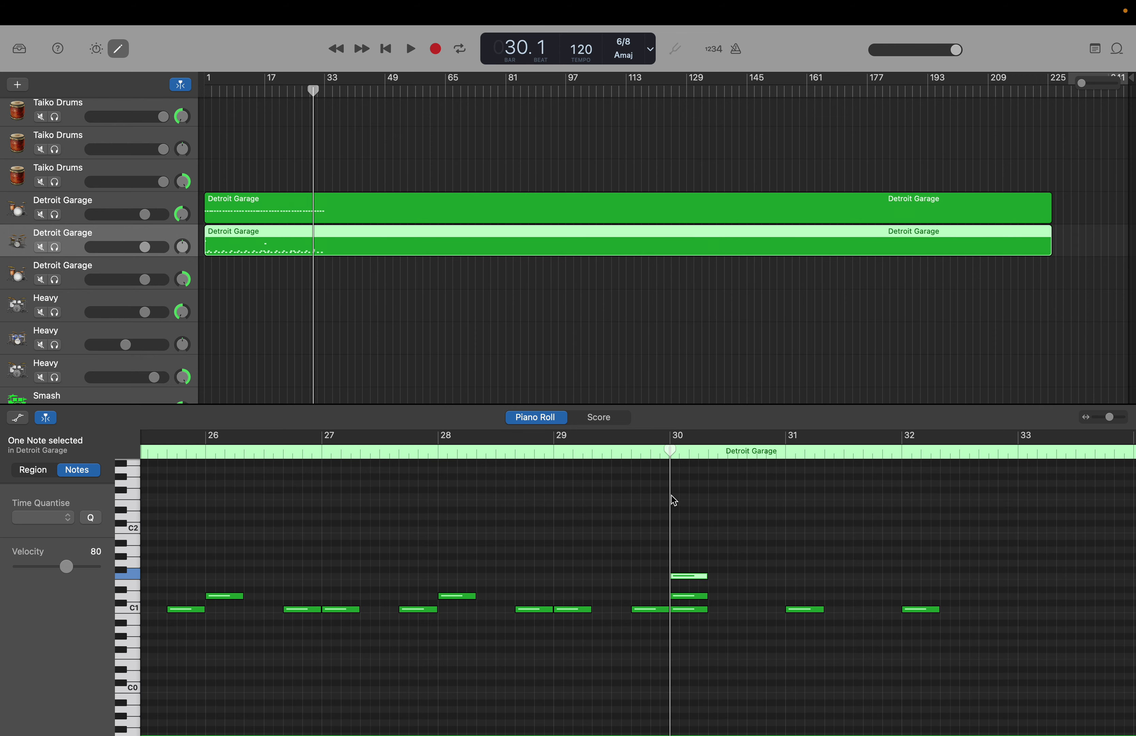
{"action": "left_click_drag", "start_coordinate": [673, 454], "coordinate": [707, 453]}
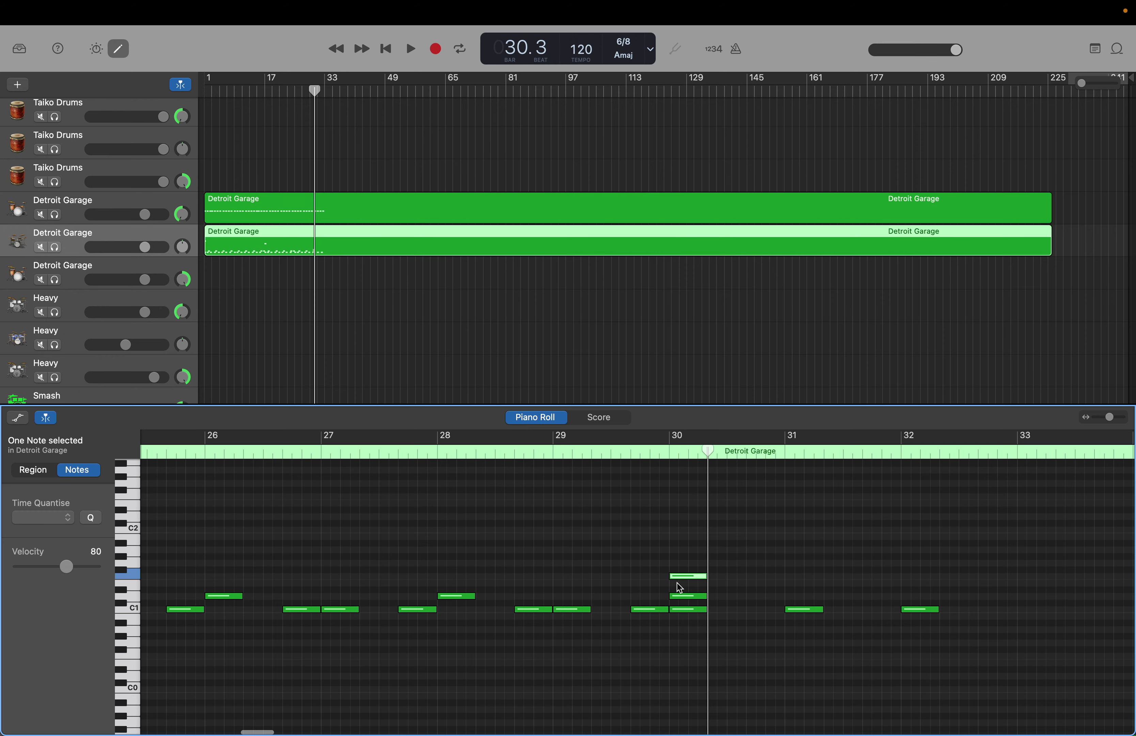
{"action": "left_click", "coordinate": [687, 570]}
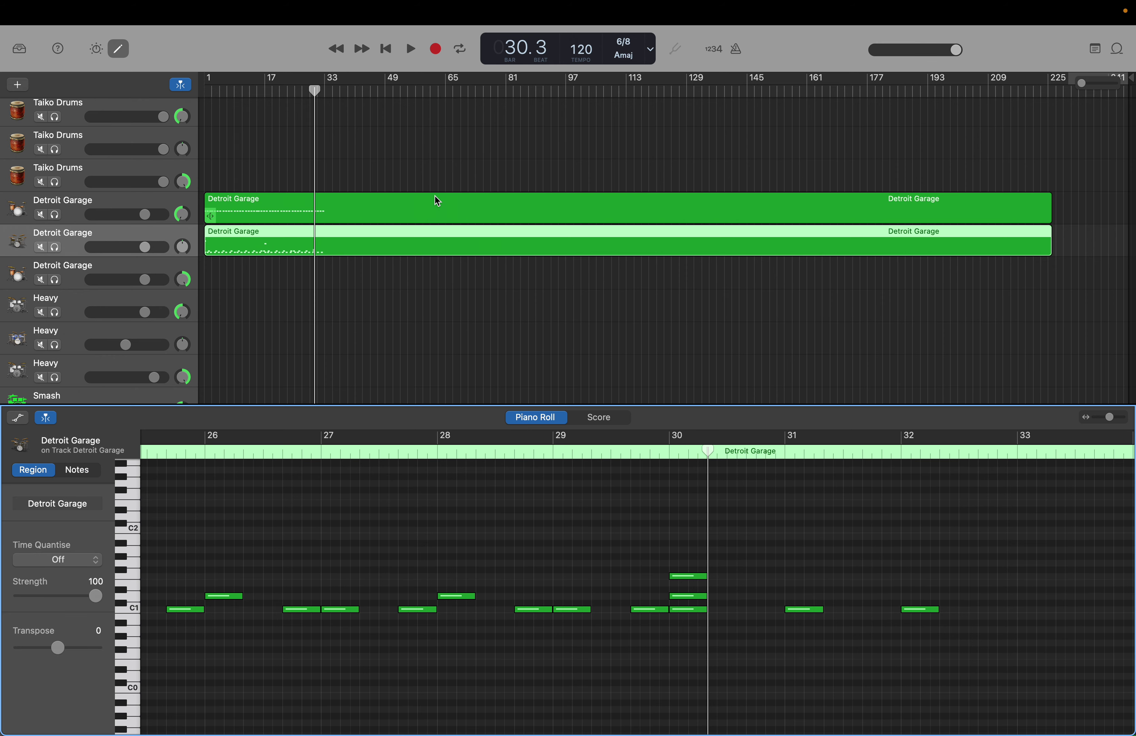
Delete all A#1 notes in bars 30 to 32 of the first Detroit Garage region.
{"action": "left_click", "coordinate": [336, 200]}
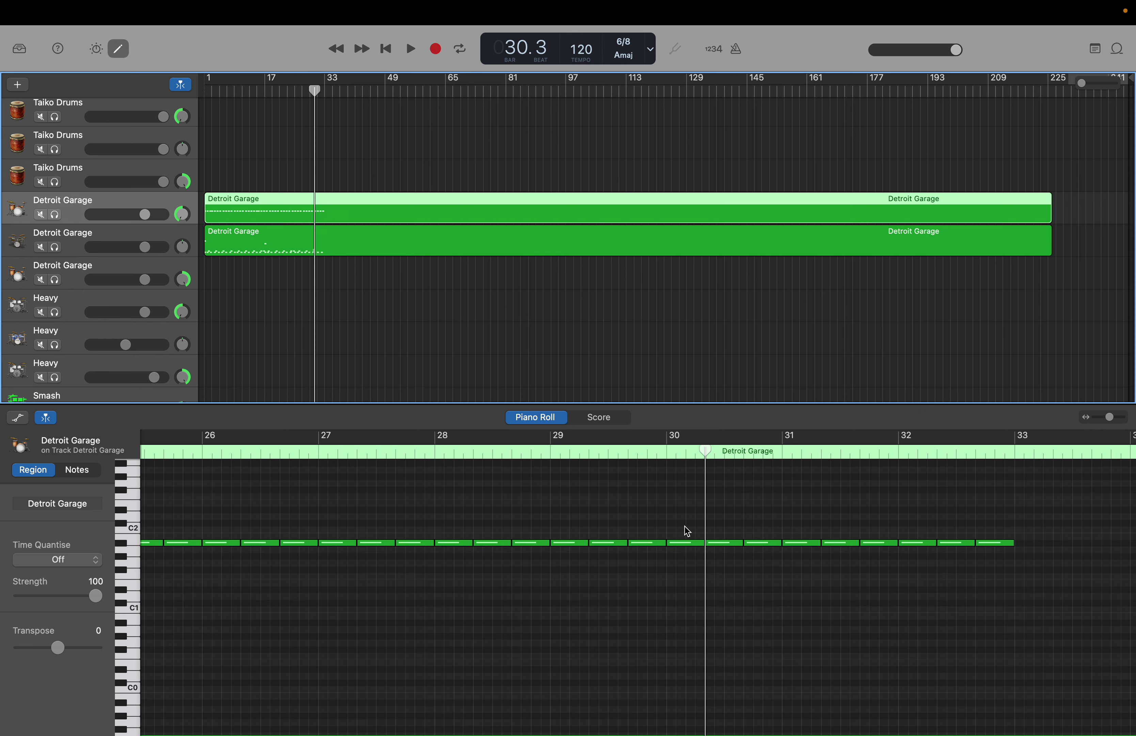
{"action": "left_click_drag", "start_coordinate": [684, 528], "coordinate": [1017, 582]}
{"action": "key", "text": "Delete"}
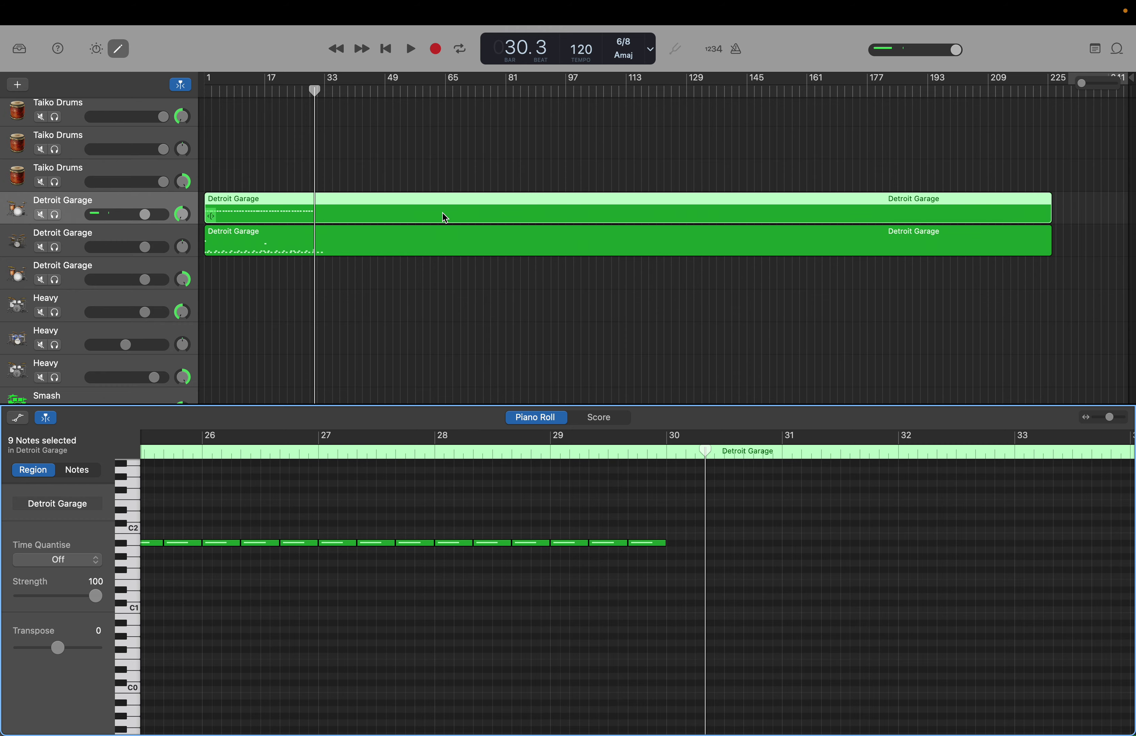
Copy bar 30's D1 and F1 notes in the second Detroit Garage region and paste them back-to-back through the end of bar 32.
{"action": "left_click", "coordinate": [324, 235]}
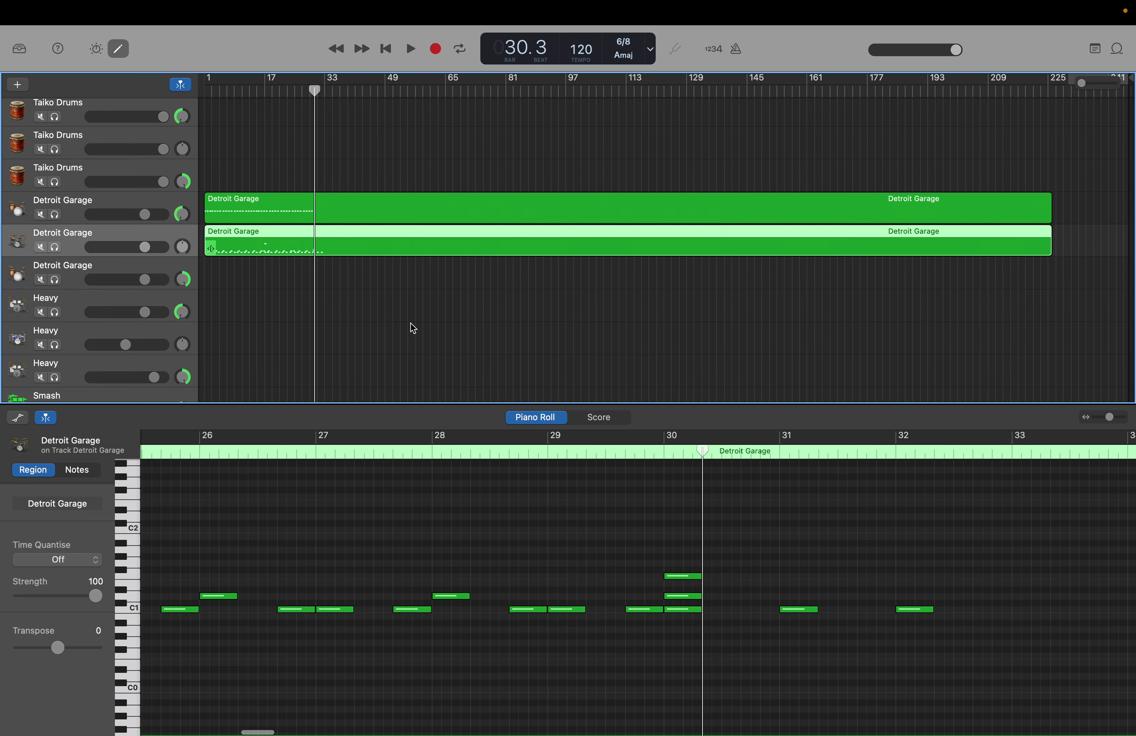
{"action": "left_click", "coordinate": [682, 576]}
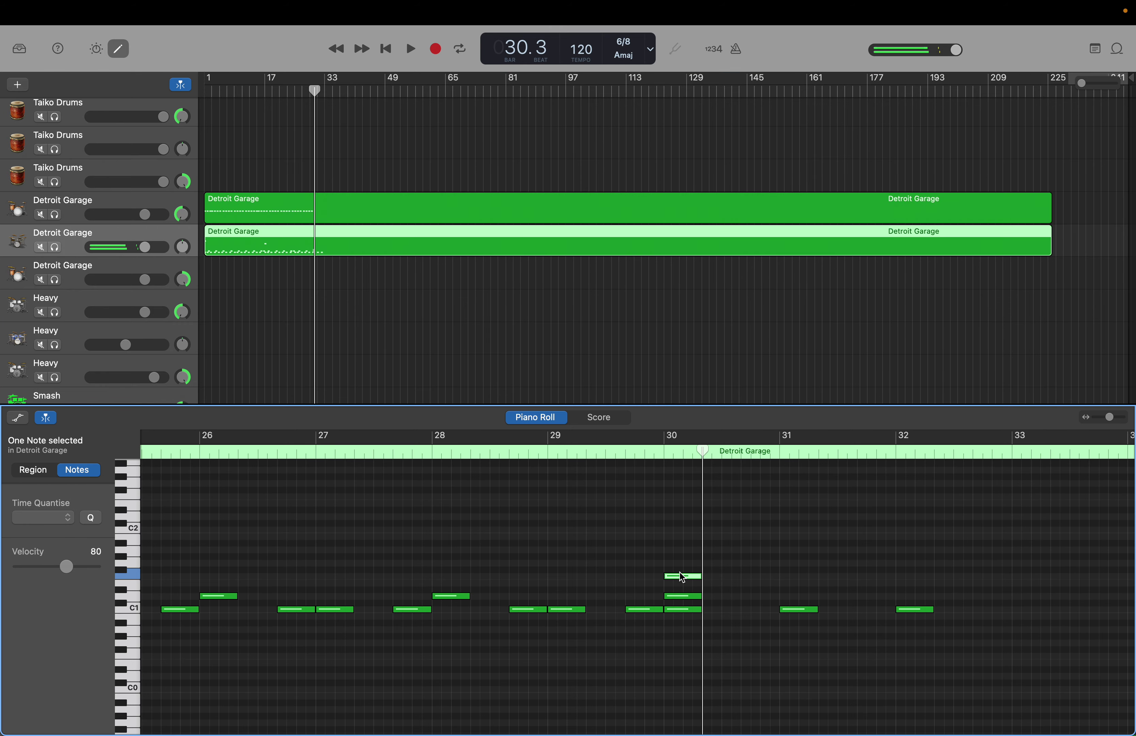
{"action": "left_click", "coordinate": [681, 572]}
{"action": "left_click", "coordinate": [681, 597]}
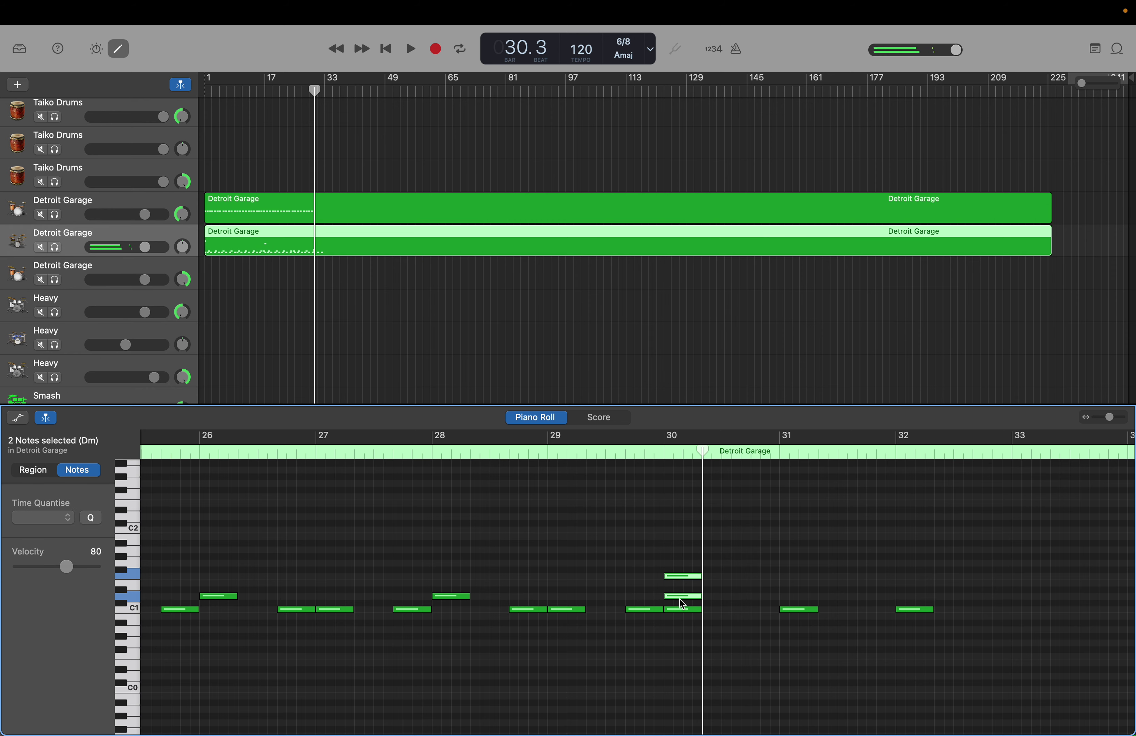
{"action": "left_click_drag", "start_coordinate": [684, 603], "coordinate": [684, 603]}
{"action": "left_click", "coordinate": [577, 522]}
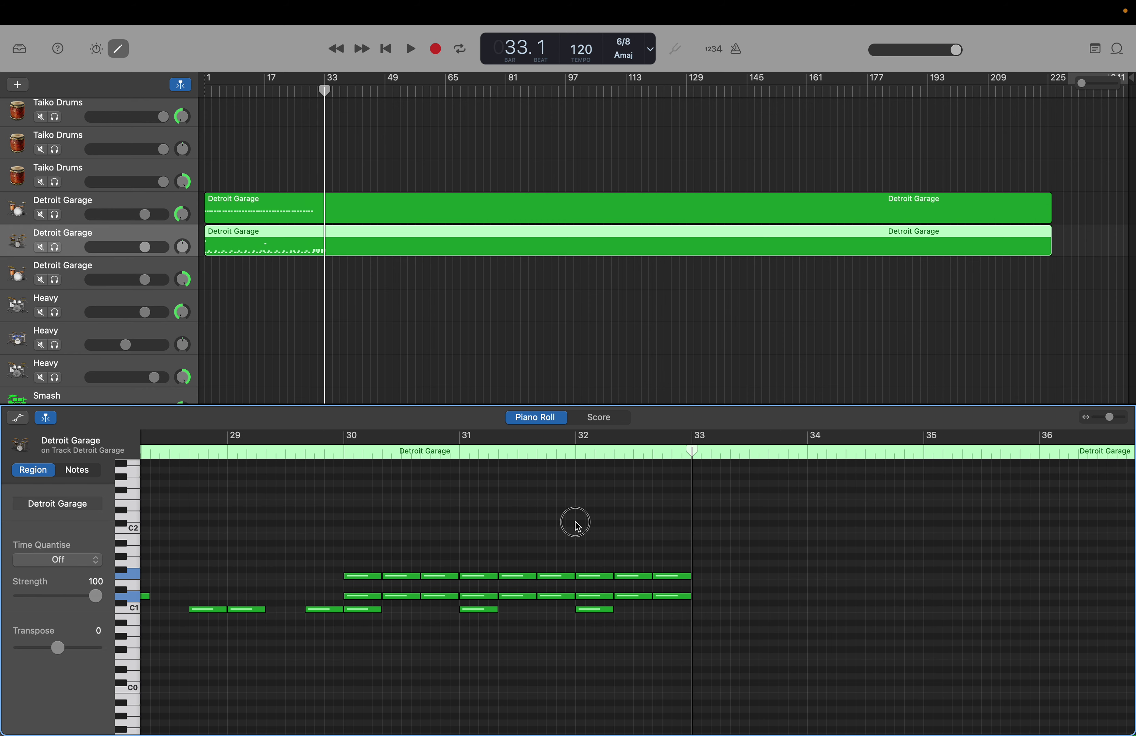
Fill the middle third of bar 16 with two half-length D1 notes and delete that bar's last D1 note.
{"action": "scroll", "coordinate": [578, 525], "scroll_direction": "left", "scroll_amount": 10}
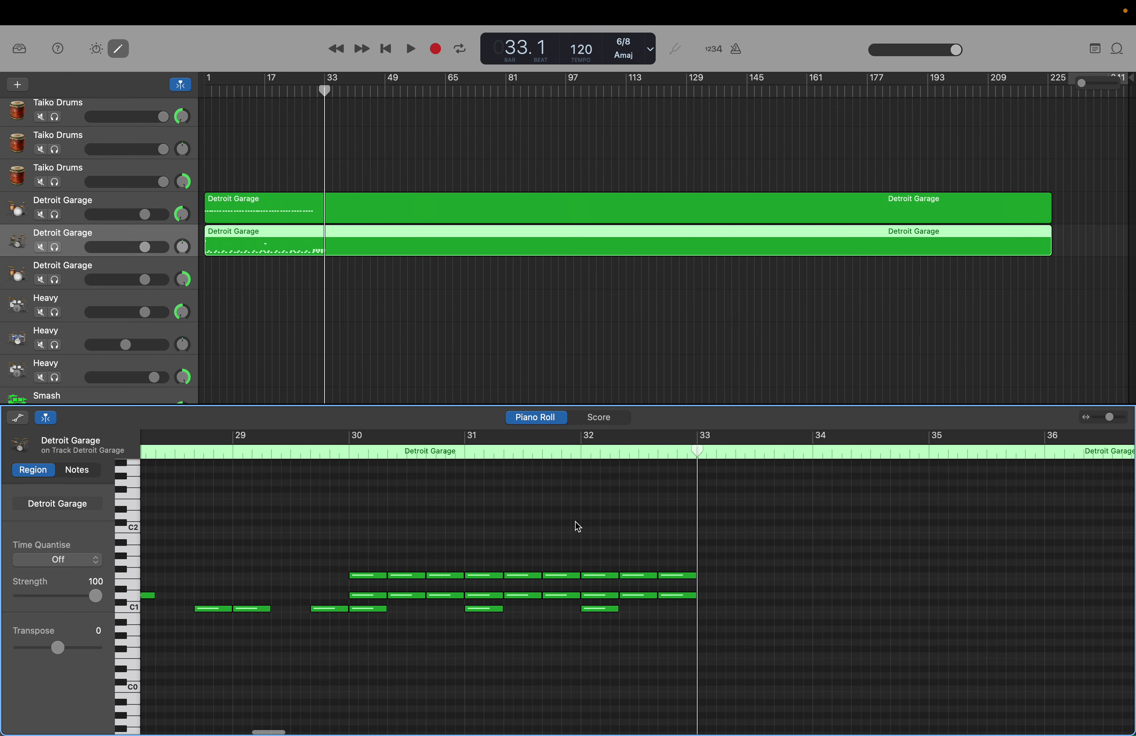
{"action": "scroll", "coordinate": [575, 522], "scroll_direction": "left", "scroll_amount": 15}
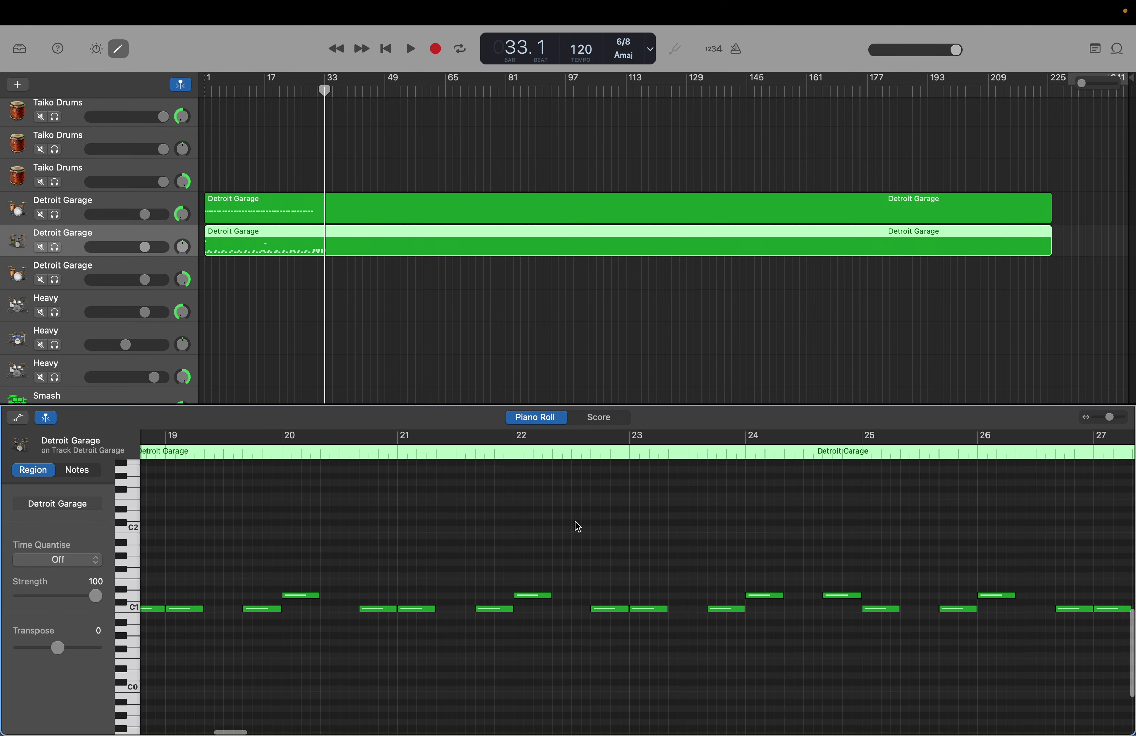
{"action": "scroll", "coordinate": [575, 521], "scroll_direction": "left", "scroll_amount": 1}
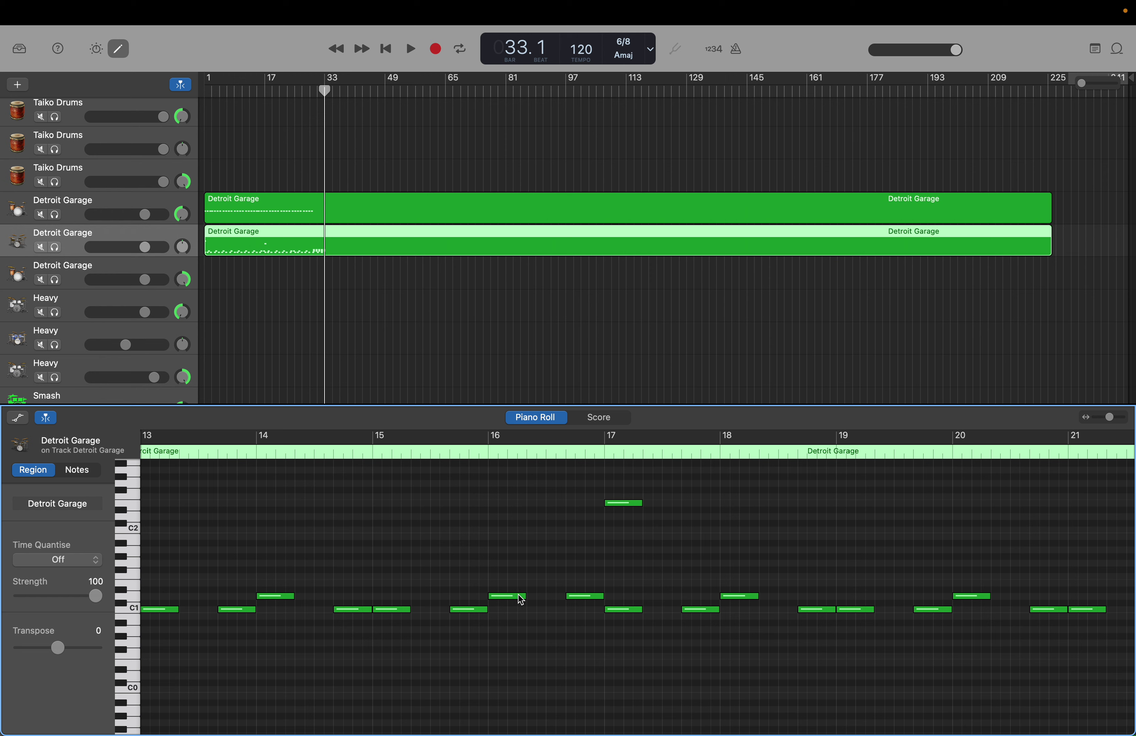
{"action": "right_click", "coordinate": [532, 598]}
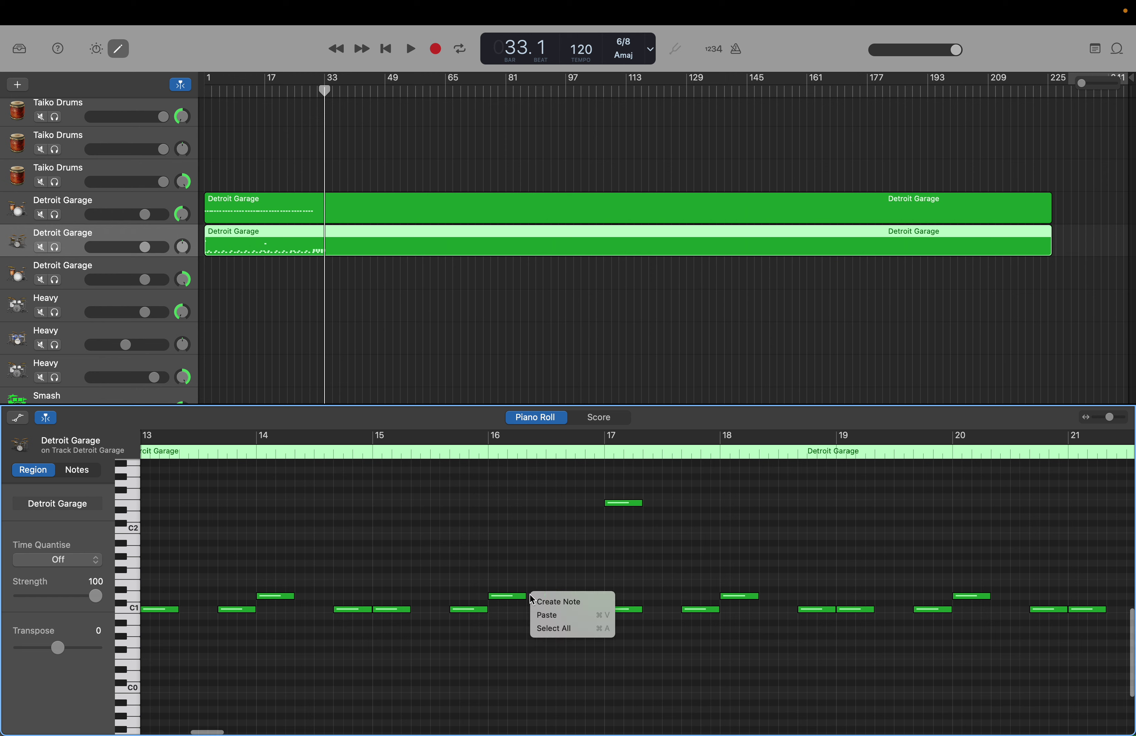
{"action": "left_click", "coordinate": [539, 600]}
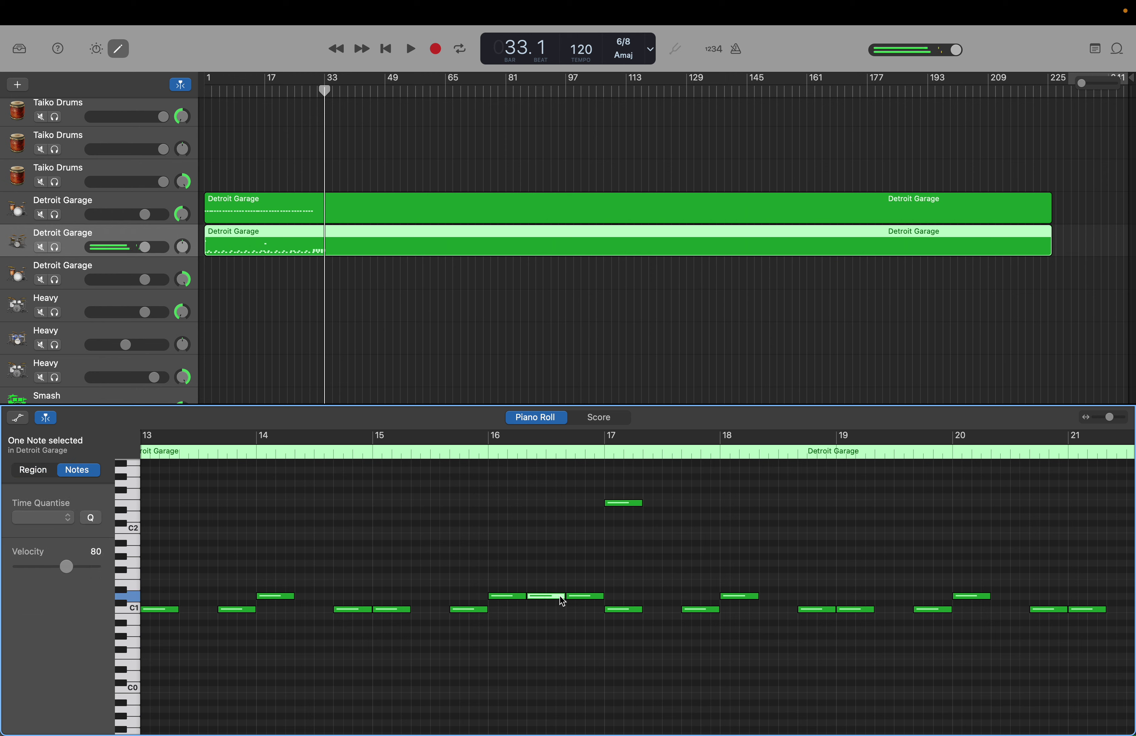
{"action": "left_click_drag", "start_coordinate": [558, 597], "coordinate": [543, 595]}
{"action": "right_click", "coordinate": [550, 597]}
{"action": "left_click", "coordinate": [563, 601]}
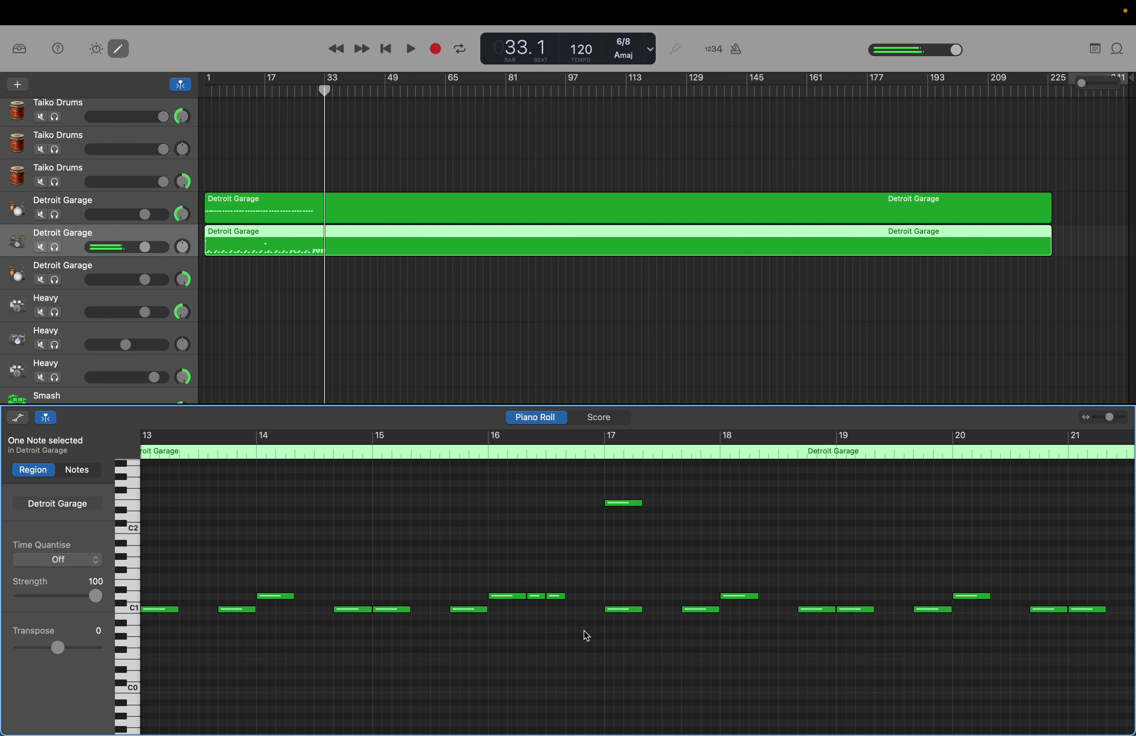
Fill the last third of bar 16 with two more half-length D1 notes.
{"action": "right_click", "coordinate": [571, 596]}
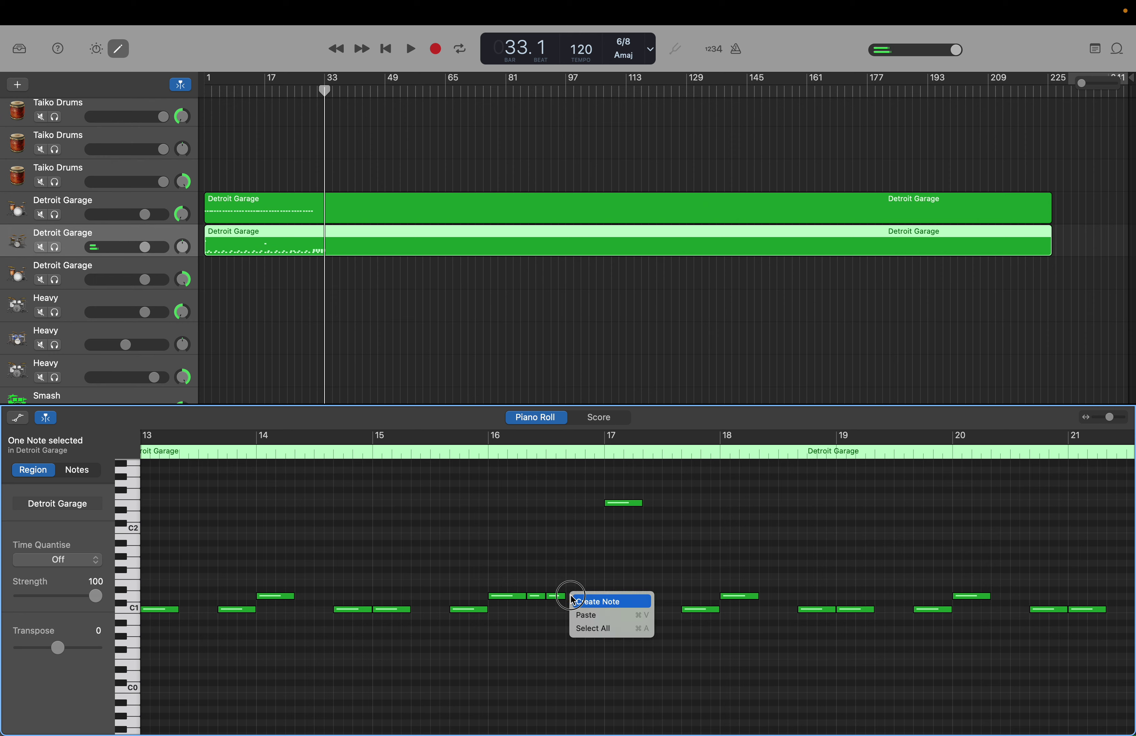
{"action": "left_click", "coordinate": [574, 600]}
{"action": "right_click", "coordinate": [593, 600]}
{"action": "left_click", "coordinate": [595, 602]}
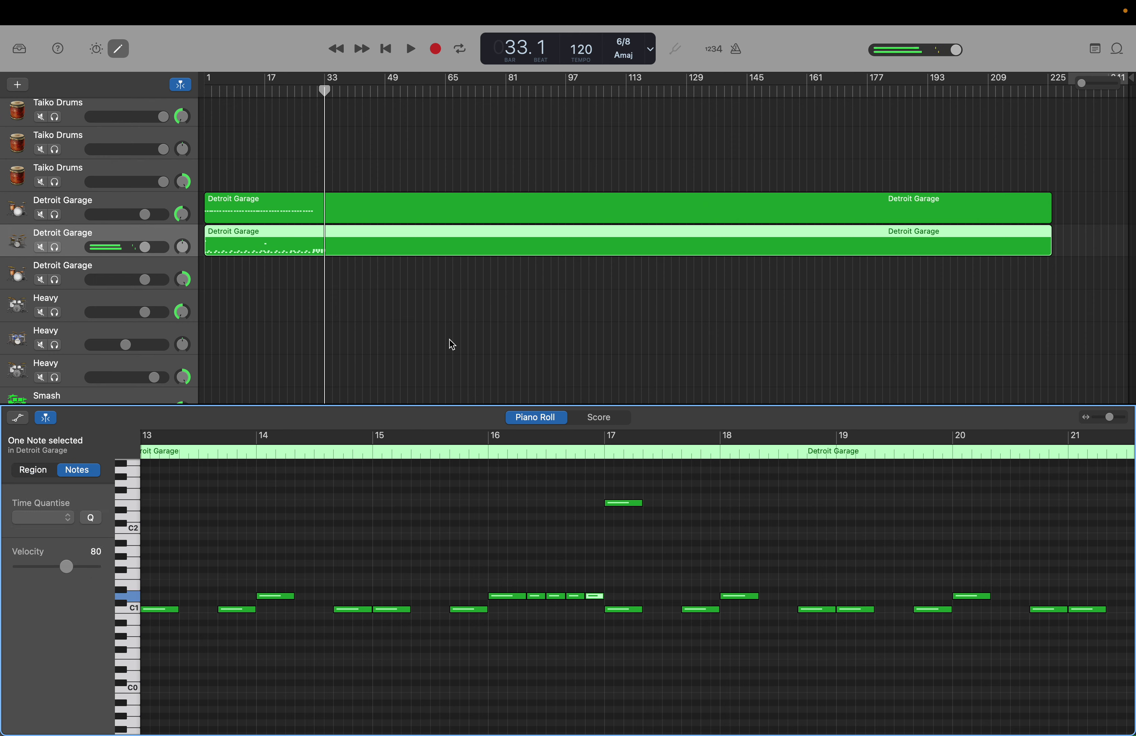
Delete the last two A#1 notes of bar 16 and the first of bar 17 in the first Detroit Garage region.
{"action": "left_click", "coordinate": [296, 218]}
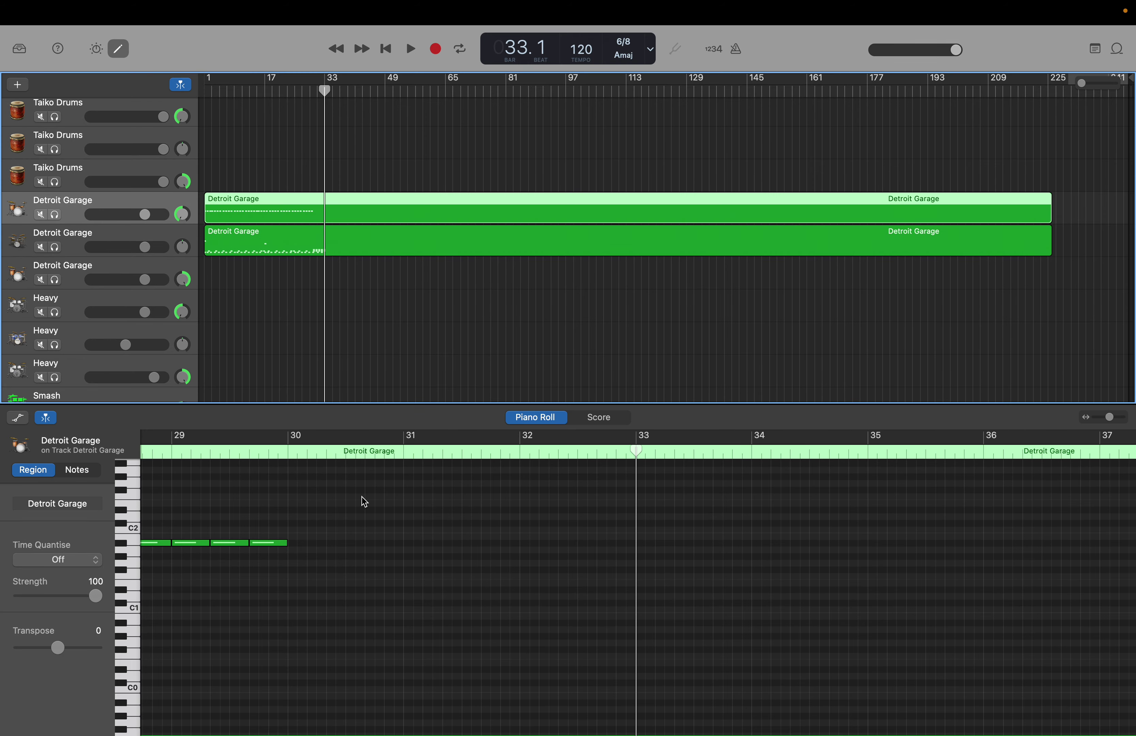
{"action": "scroll", "coordinate": [363, 500], "scroll_direction": "left", "scroll_amount": 15}
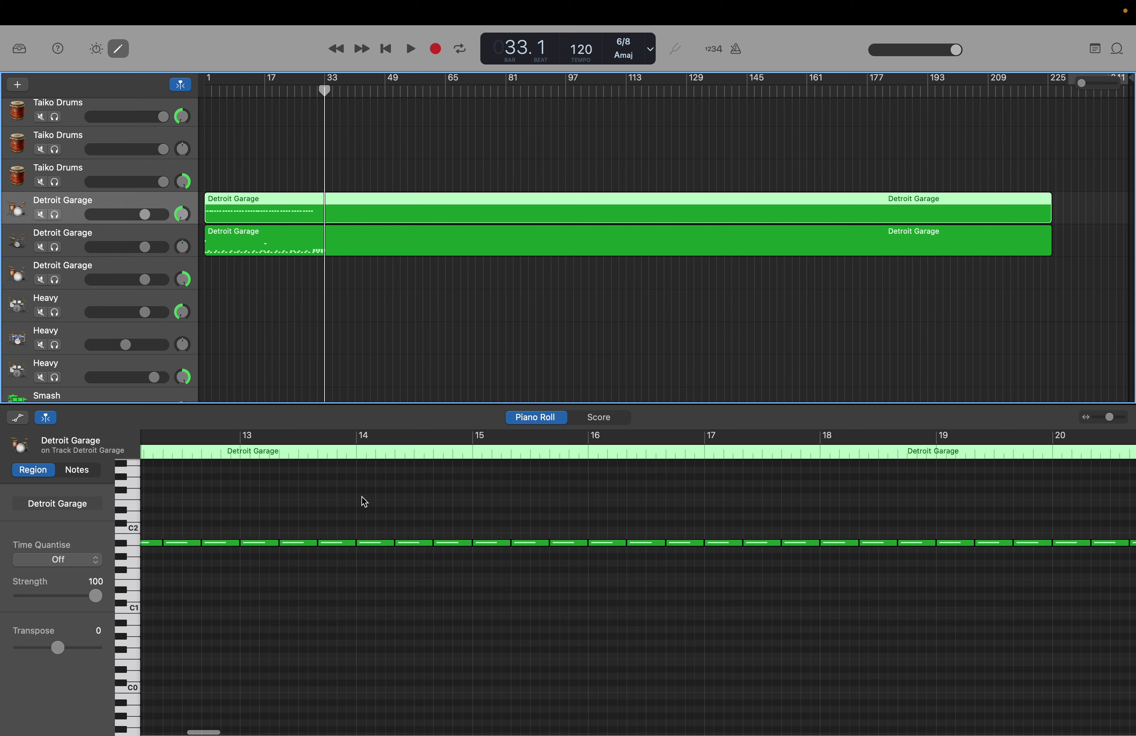
{"action": "left_click", "coordinate": [642, 530]}
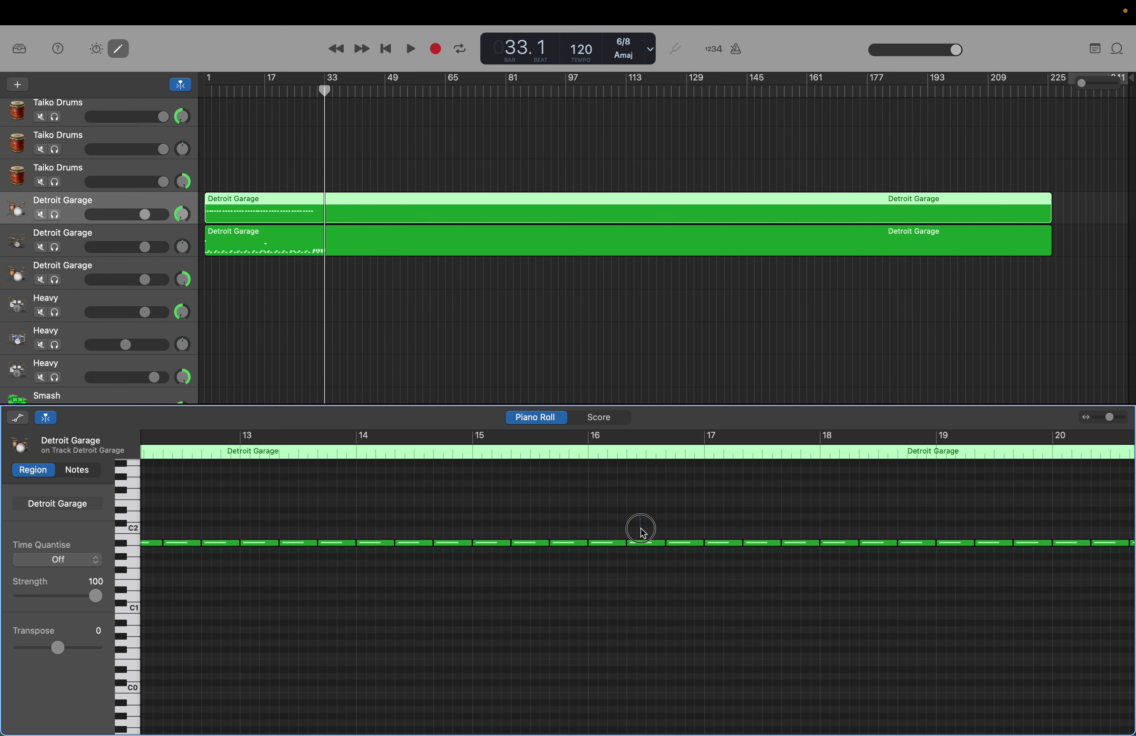
{"action": "left_click_drag", "start_coordinate": [641, 528], "coordinate": [723, 575]}
{"action": "key", "text": "Delete"}
{"action": "key", "text": "Delete"}
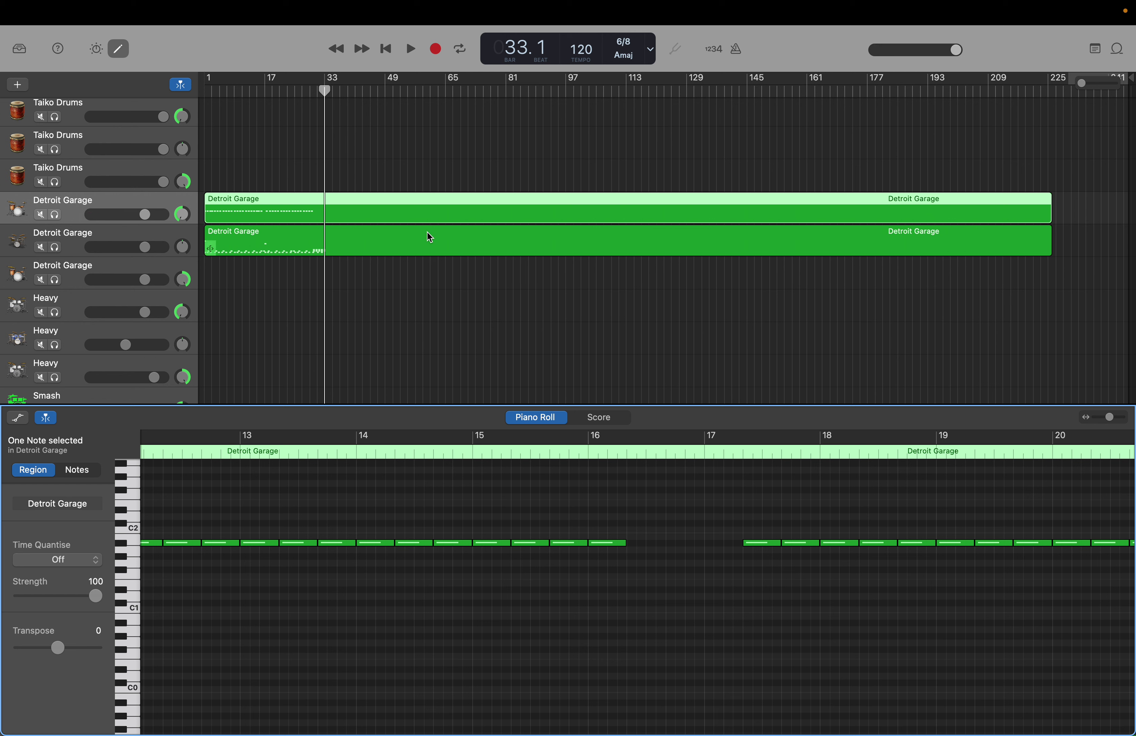
Select the Upright Studio Bass for Duet track and return the playhead to the start of bar 1.
{"action": "scroll", "coordinate": [430, 236], "scroll_direction": "down", "scroll_amount": 3}
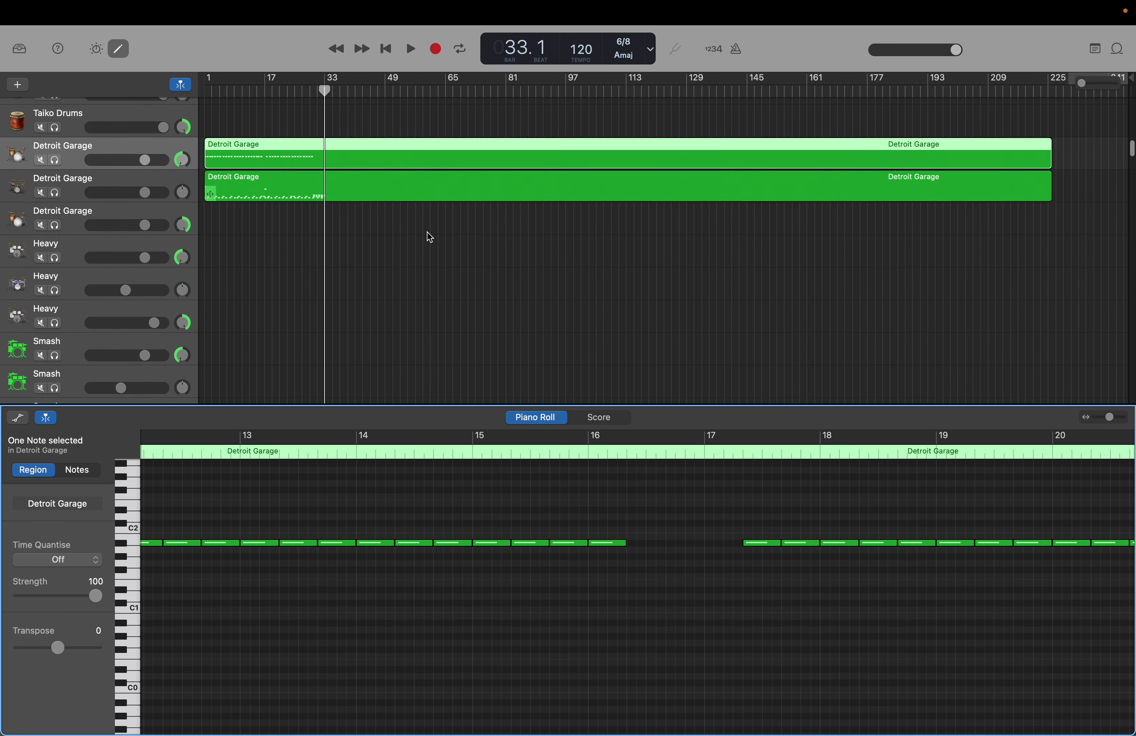
{"action": "scroll", "coordinate": [430, 236], "scroll_direction": "up", "scroll_amount": 10}
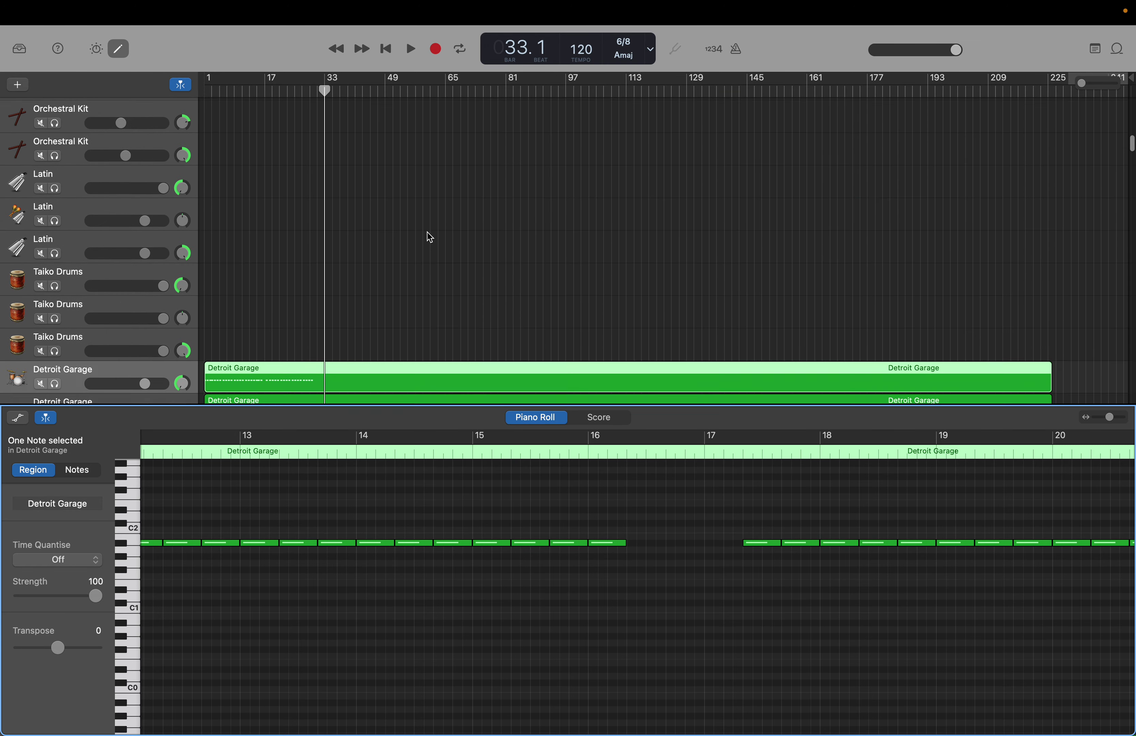
{"action": "scroll", "coordinate": [430, 236], "scroll_direction": "up", "scroll_amount": 4}
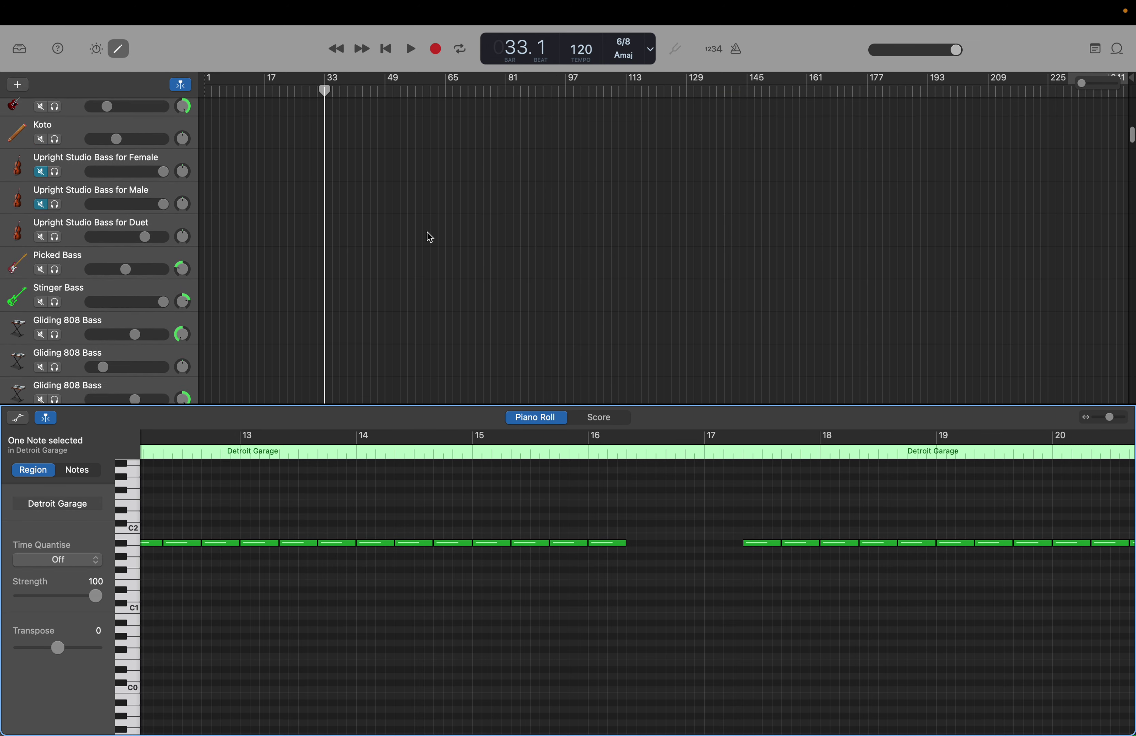
{"action": "left_click", "coordinate": [149, 224]}
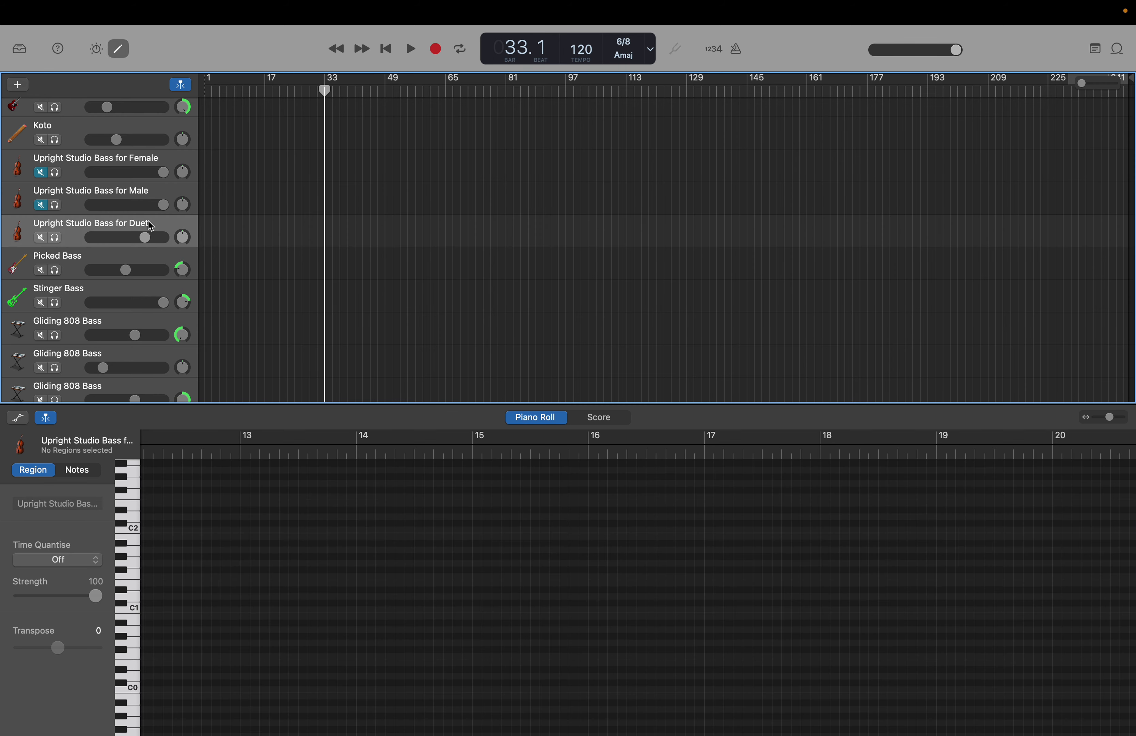
{"action": "key", "text": "Return"}
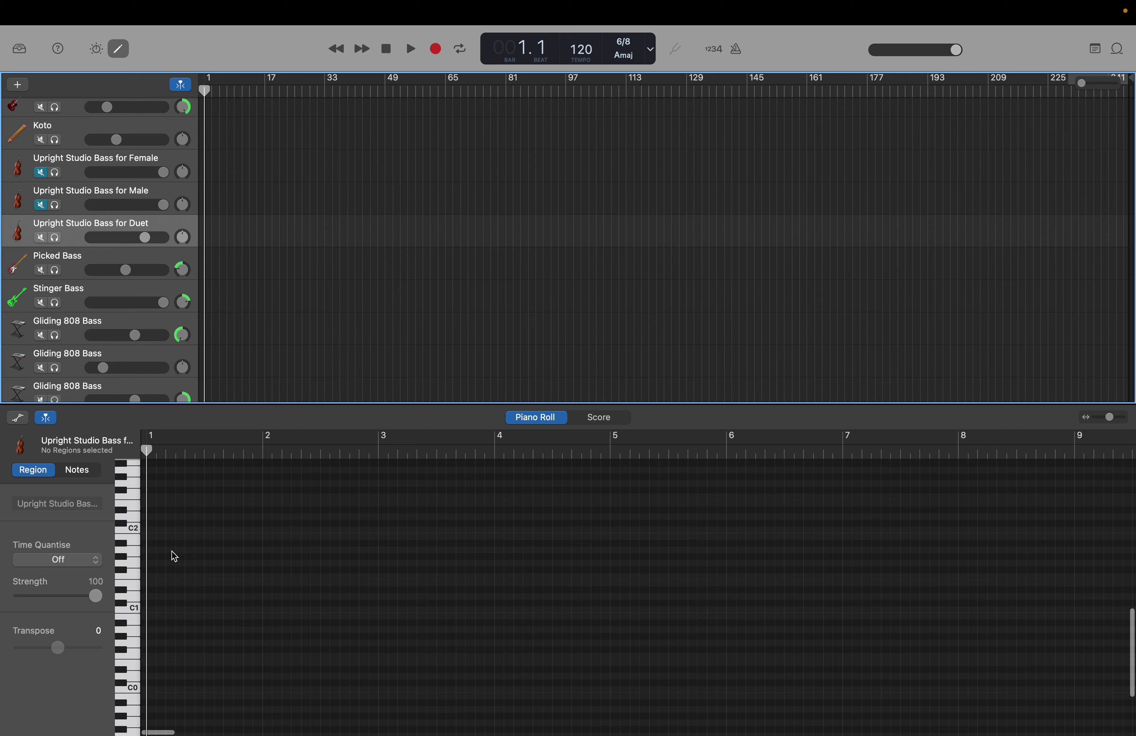
Audition low bass pitches on the piano roll keyboard, including E1 and A1, to find the starting note.
{"action": "left_click", "coordinate": [136, 590]}
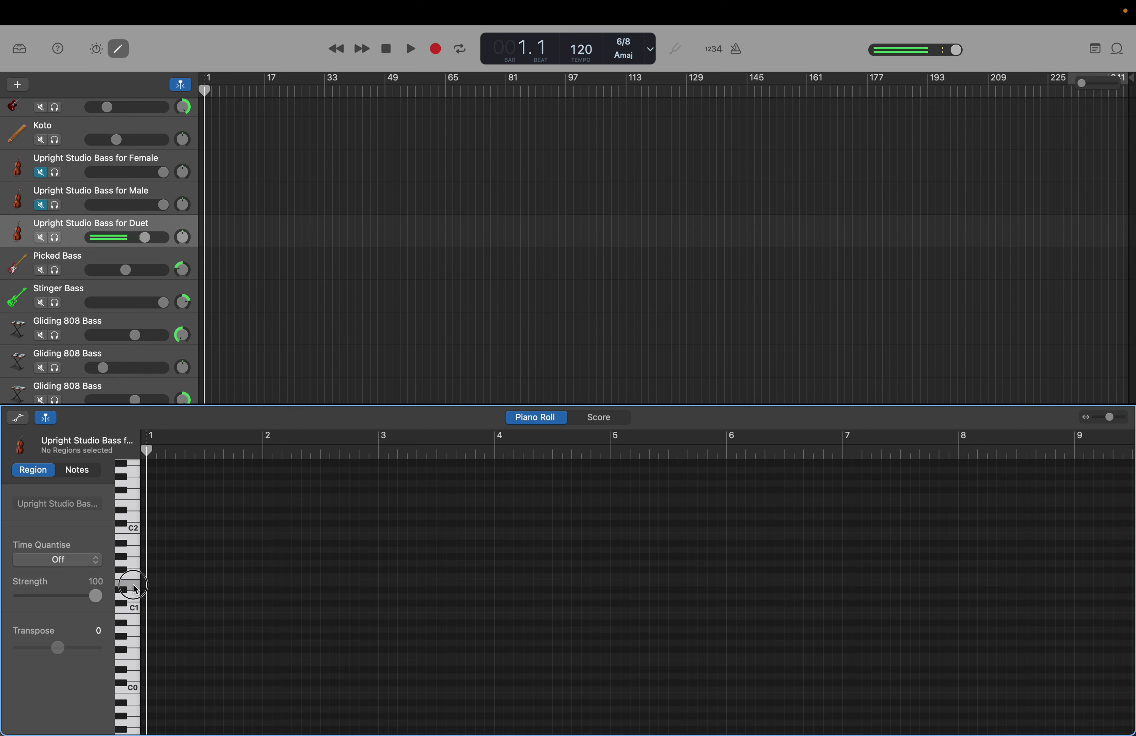
{"action": "left_click", "coordinate": [134, 664]}
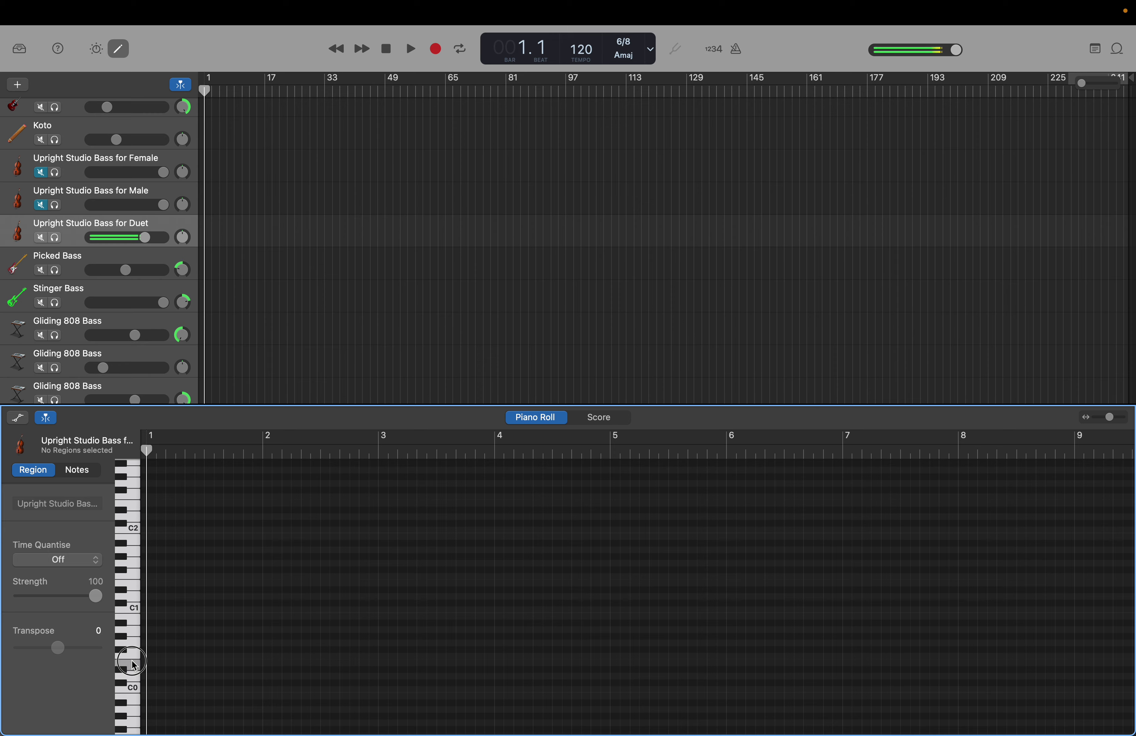
{"action": "left_click", "coordinate": [136, 596]}
{"action": "left_click", "coordinate": [134, 552]}
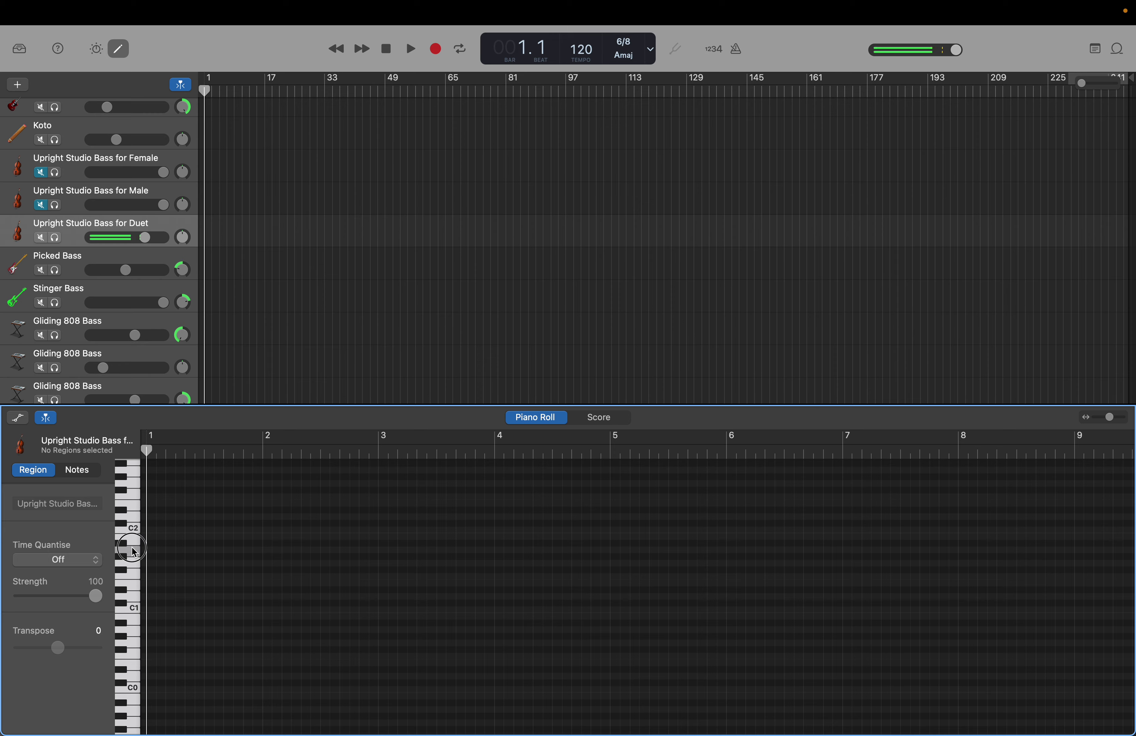
{"action": "left_click", "coordinate": [134, 552]}
{"action": "left_click", "coordinate": [135, 552]}
Create an A1 note four beats long at bar 1 and extend its region to about bar 224.
{"action": "right_click", "coordinate": [153, 554]}
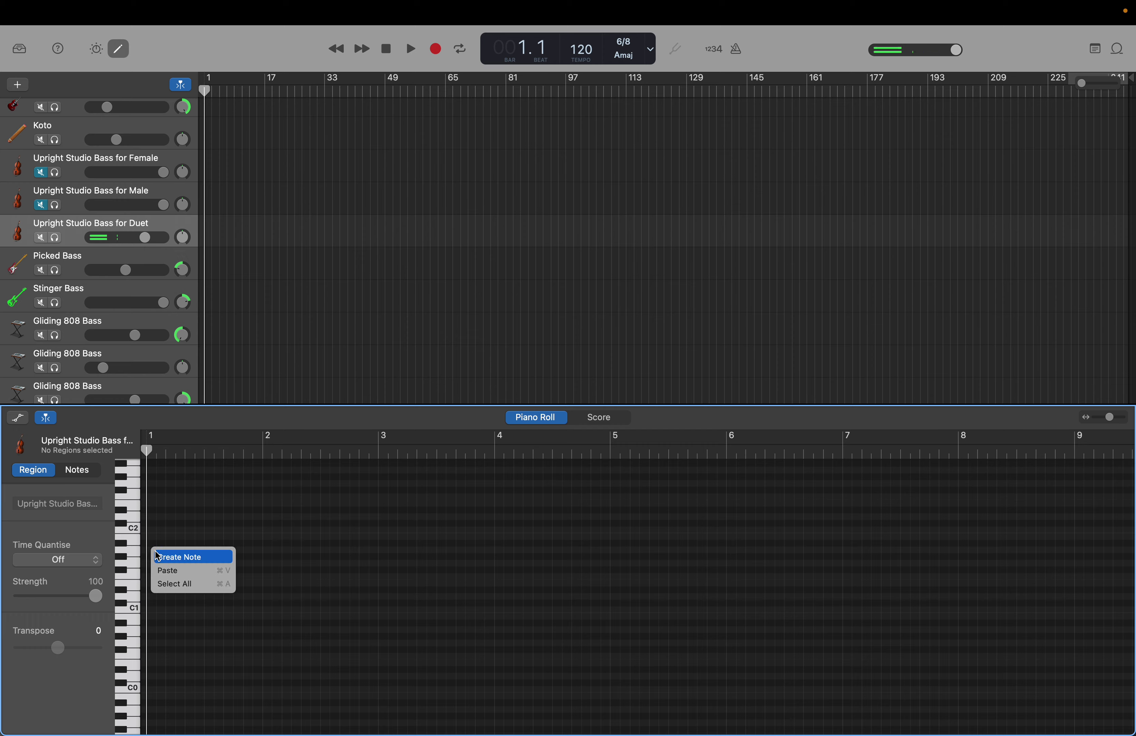
{"action": "left_click", "coordinate": [160, 557]}
{"action": "left_click_drag", "start_coordinate": [160, 557], "coordinate": [221, 561]}
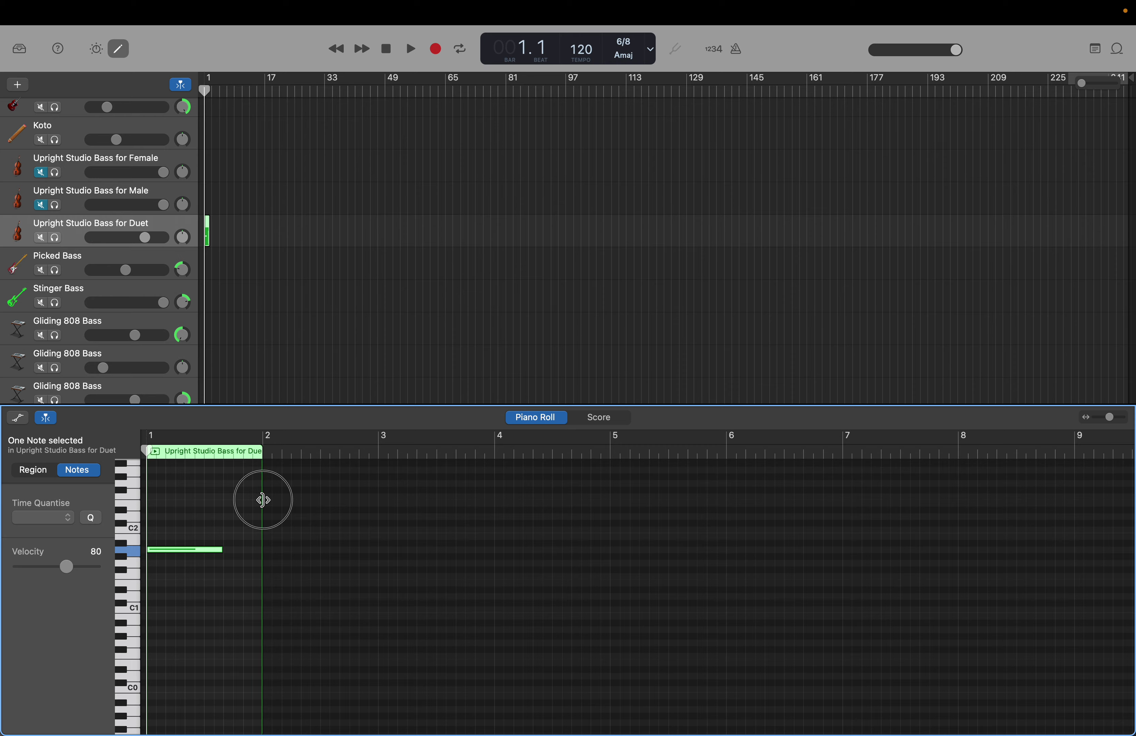
{"action": "left_click_drag", "start_coordinate": [262, 499], "coordinate": [513, 500]}
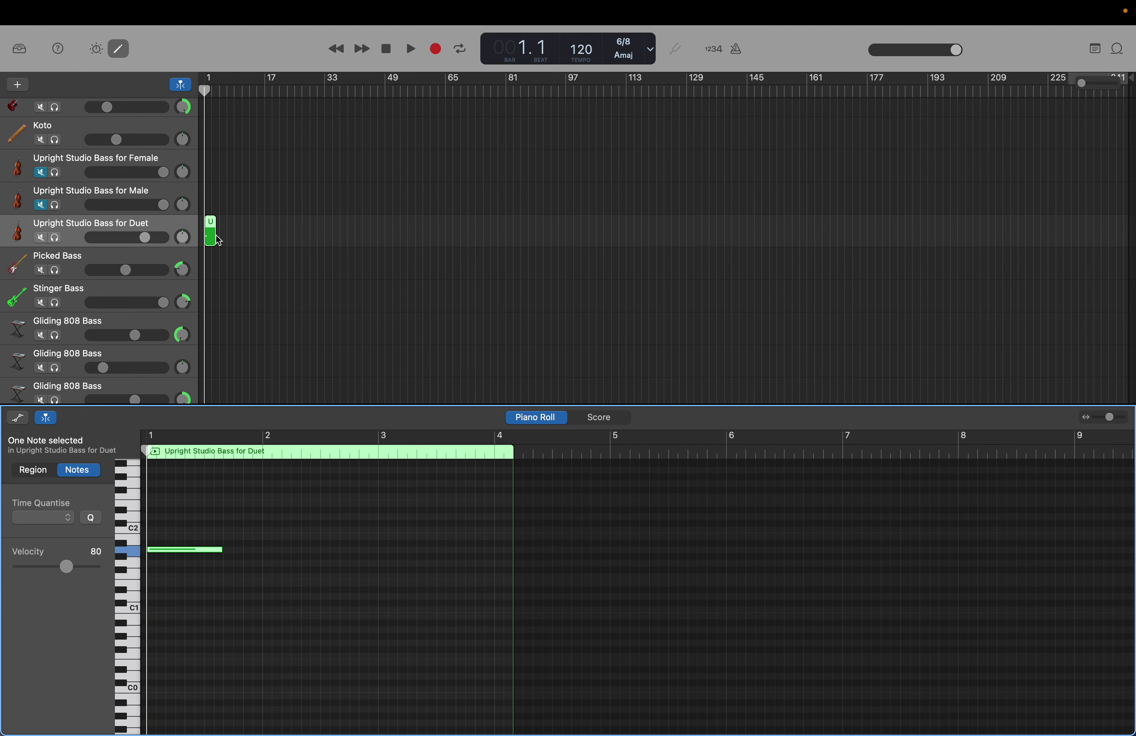
{"action": "left_click_drag", "start_coordinate": [219, 241], "coordinate": [1046, 301]}
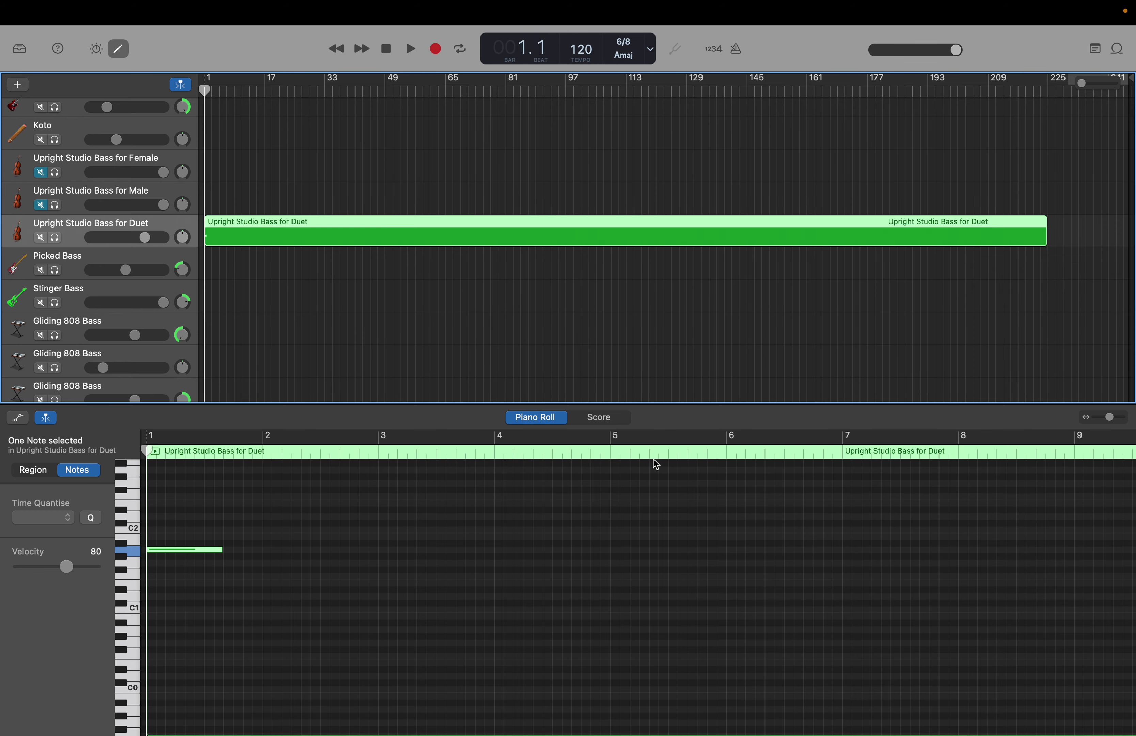
Add a second A1 note filling the last two beats of bar 1 and place the playhead at bar 2.
{"action": "right_click", "coordinate": [230, 550]}
{"action": "left_click", "coordinate": [243, 556]}
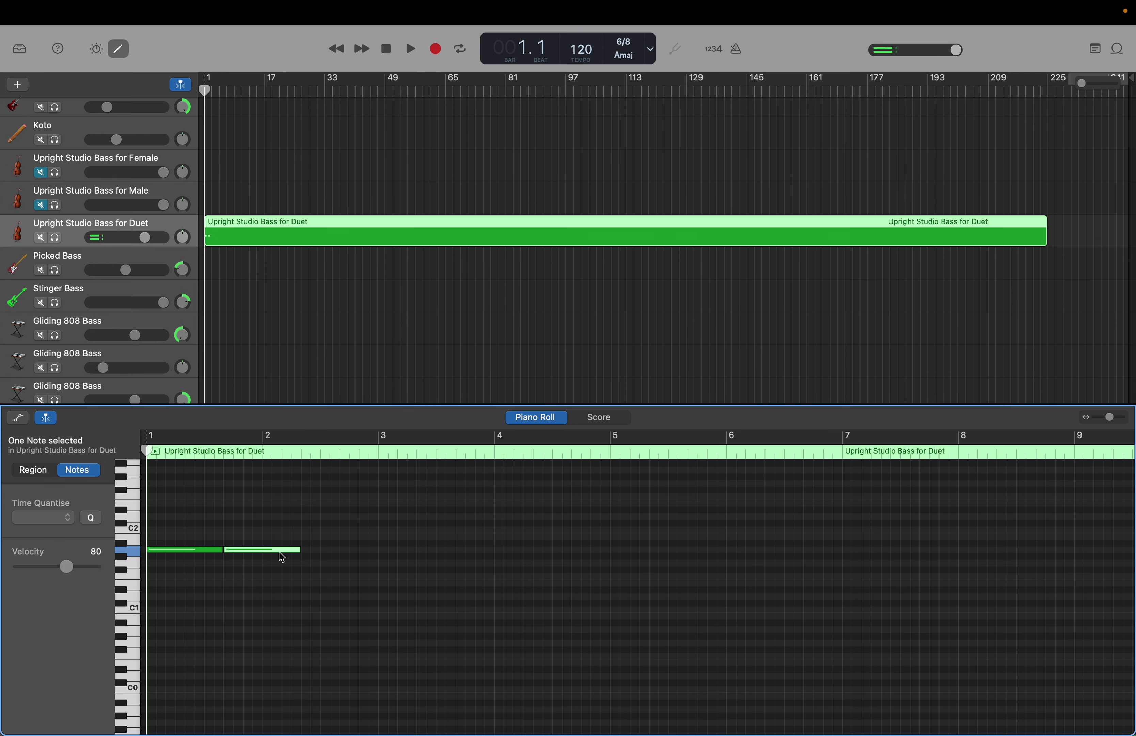
{"action": "left_click_drag", "start_coordinate": [296, 550], "coordinate": [237, 550]}
{"action": "left_click_drag", "start_coordinate": [145, 451], "coordinate": [260, 474]}
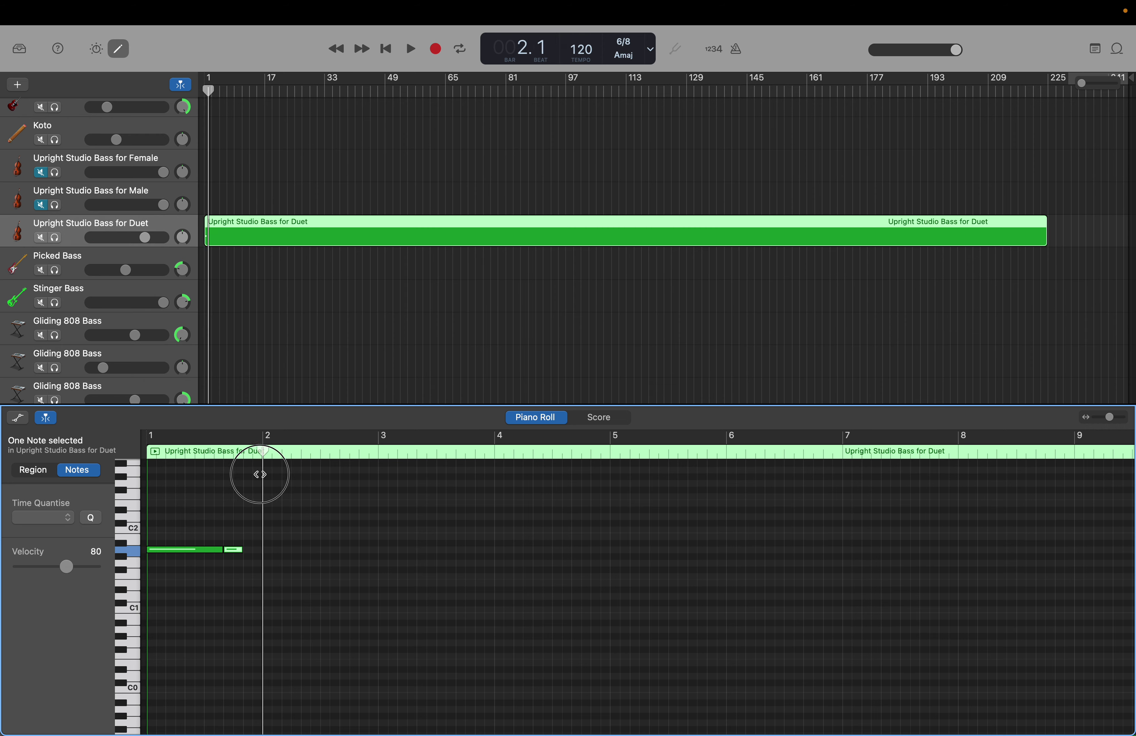
{"action": "left_click_drag", "start_coordinate": [201, 522], "coordinate": [260, 580]}
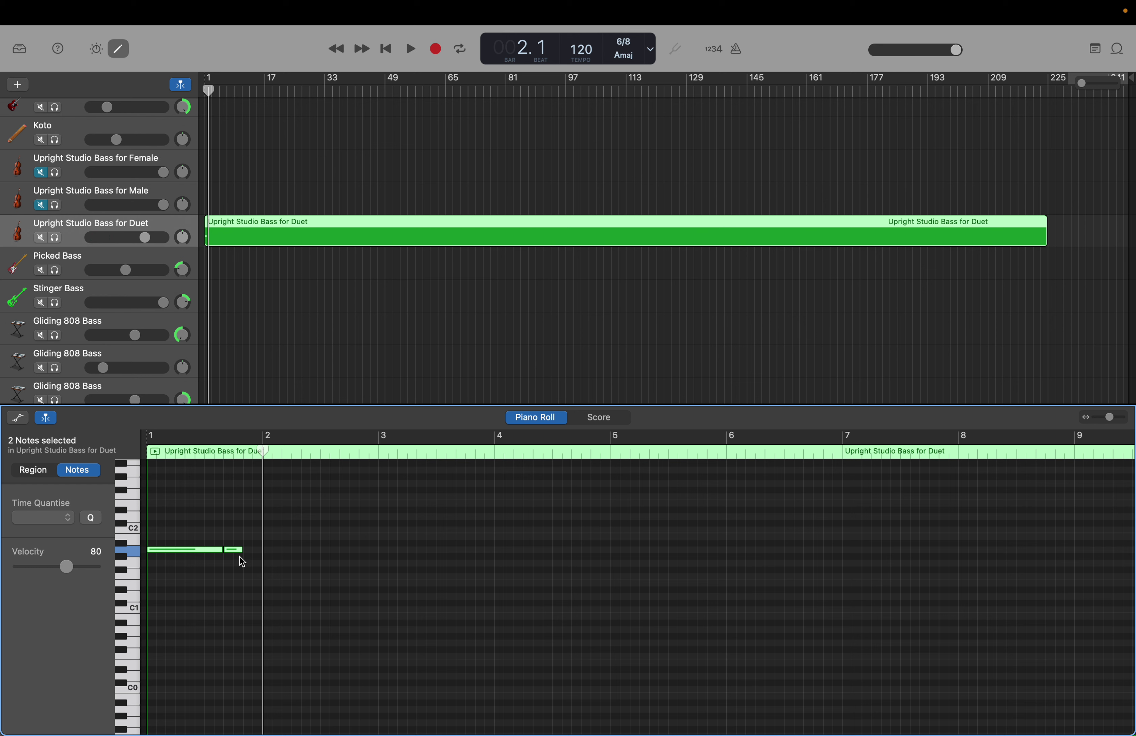
{"action": "left_click", "coordinate": [236, 567]}
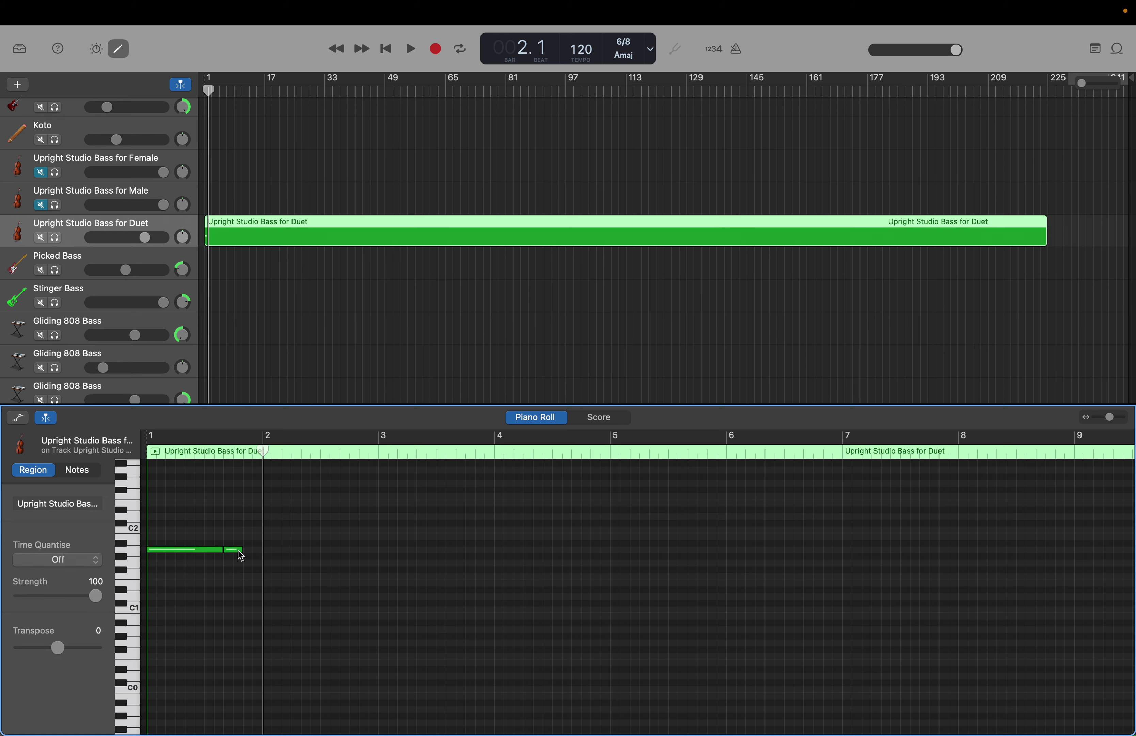
{"action": "left_click_drag", "start_coordinate": [239, 550], "coordinate": [260, 551]}
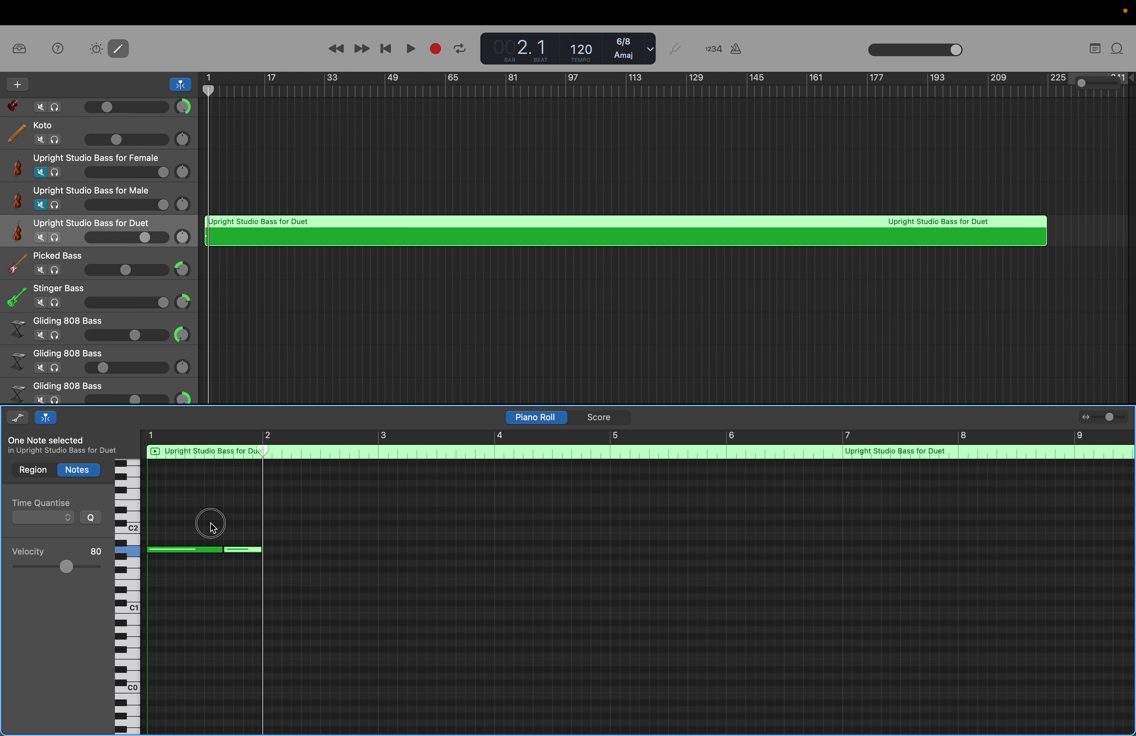
Duplicate bar 1's two A1 notes into bar 2 and raise the copies to C#2.
{"action": "left_click_drag", "start_coordinate": [212, 527], "coordinate": [239, 562]}
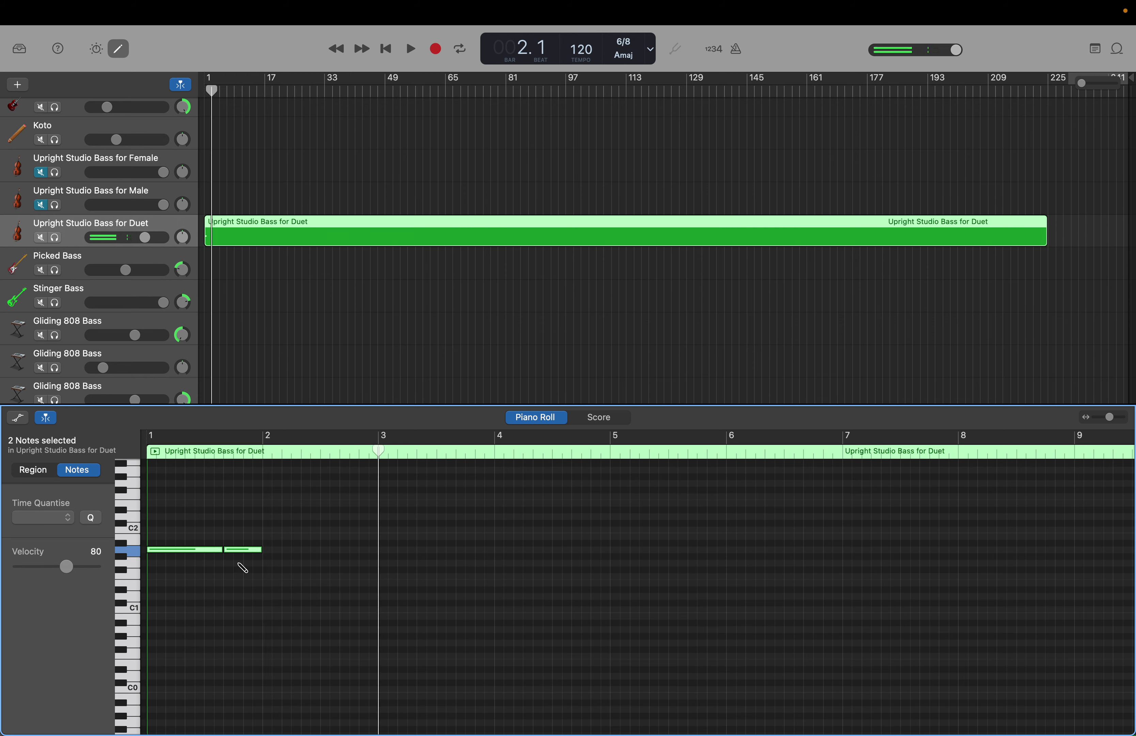
{"action": "key", "text": "super+r"}
{"action": "left_click_drag", "start_coordinate": [285, 555], "coordinate": [289, 530]}
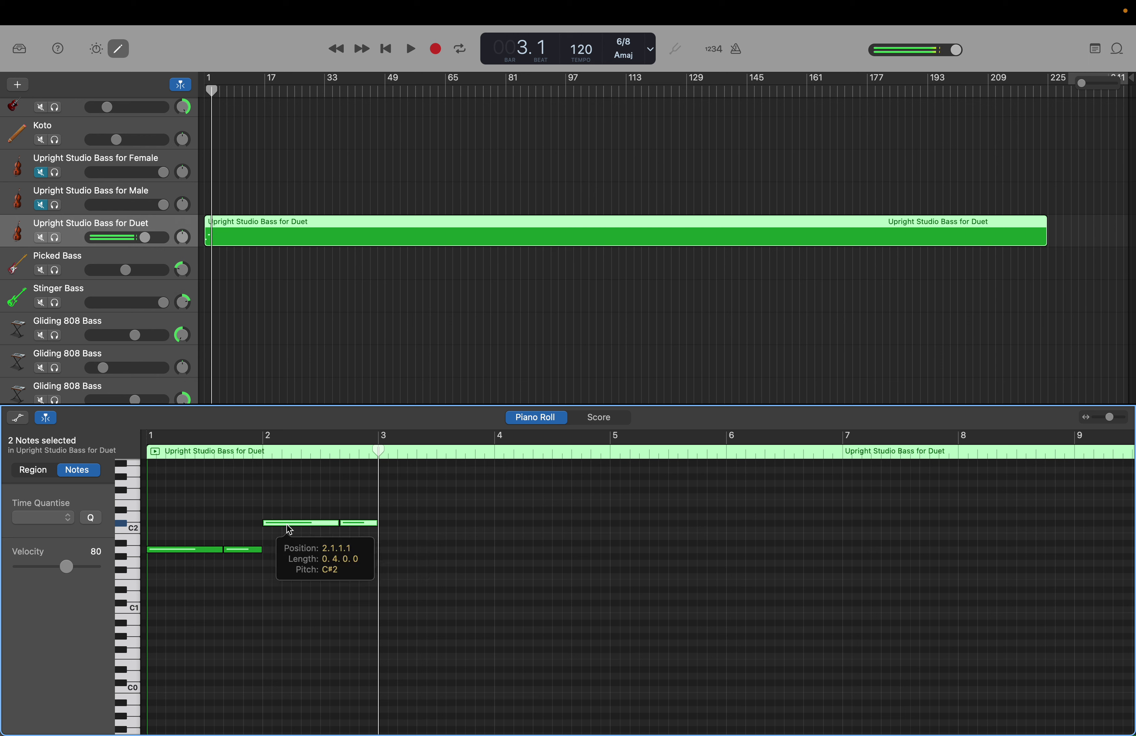
Try bar 2's two notes at B1, E2 and D2, comparing them with the last A1 note of bar 1.
{"action": "left_click", "coordinate": [255, 553]}
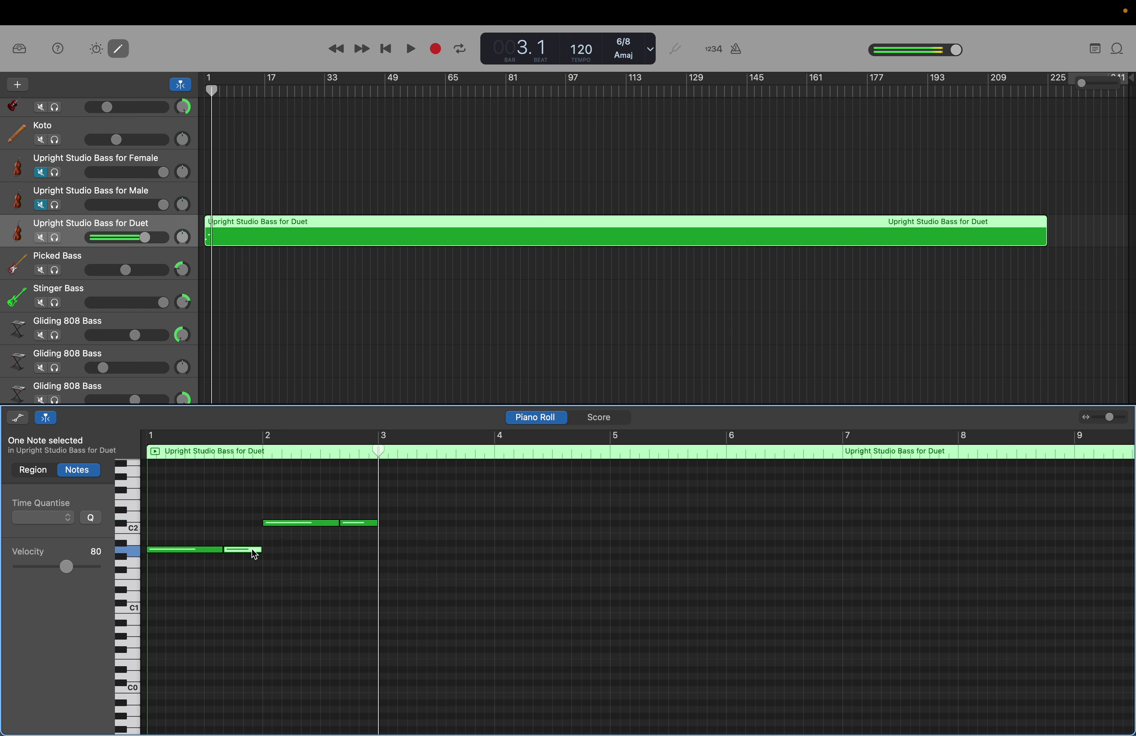
{"action": "left_click_drag", "start_coordinate": [288, 525], "coordinate": [320, 537]}
{"action": "left_click_drag", "start_coordinate": [322, 540], "coordinate": [322, 540]}
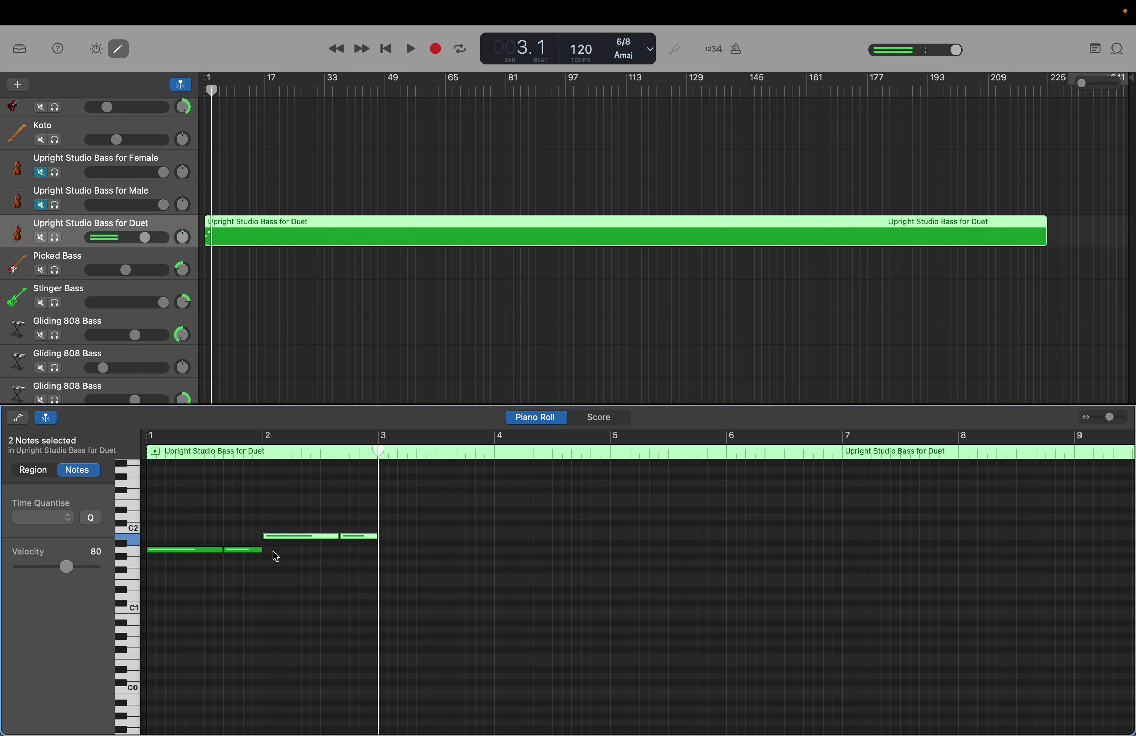
{"action": "left_click", "coordinate": [257, 550]}
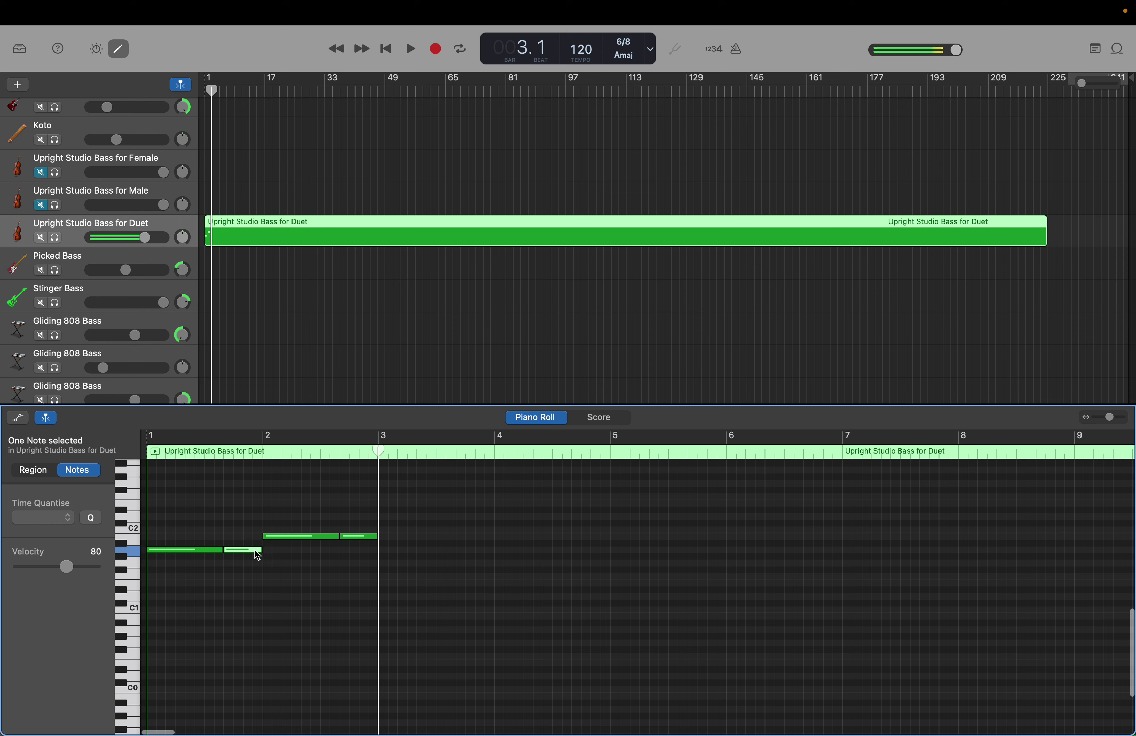
{"action": "left_click", "coordinate": [280, 537]}
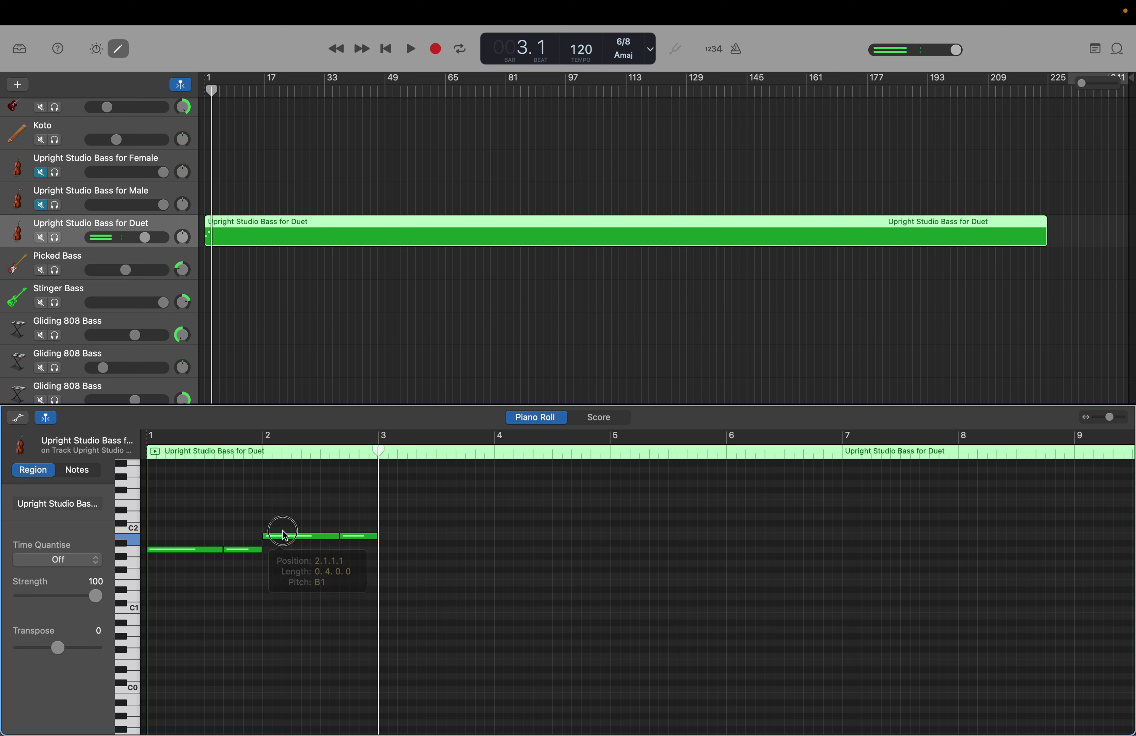
{"action": "left_click_drag", "start_coordinate": [265, 526], "coordinate": [323, 510]}
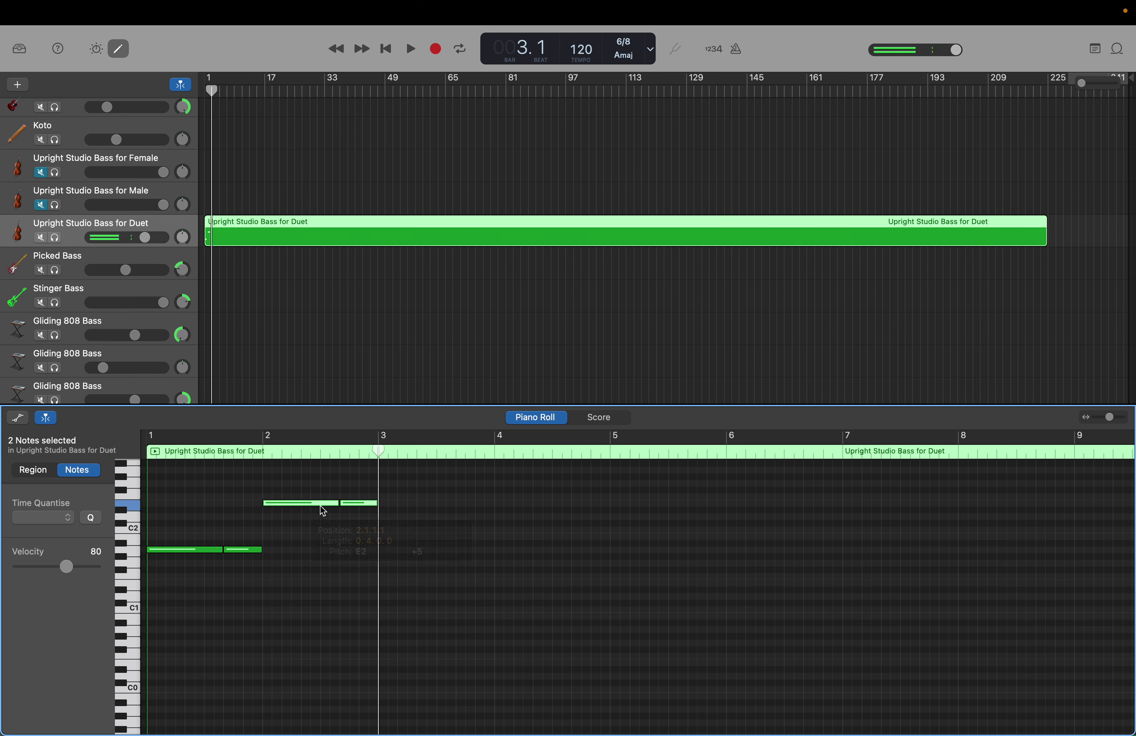
{"action": "left_click", "coordinate": [254, 550]}
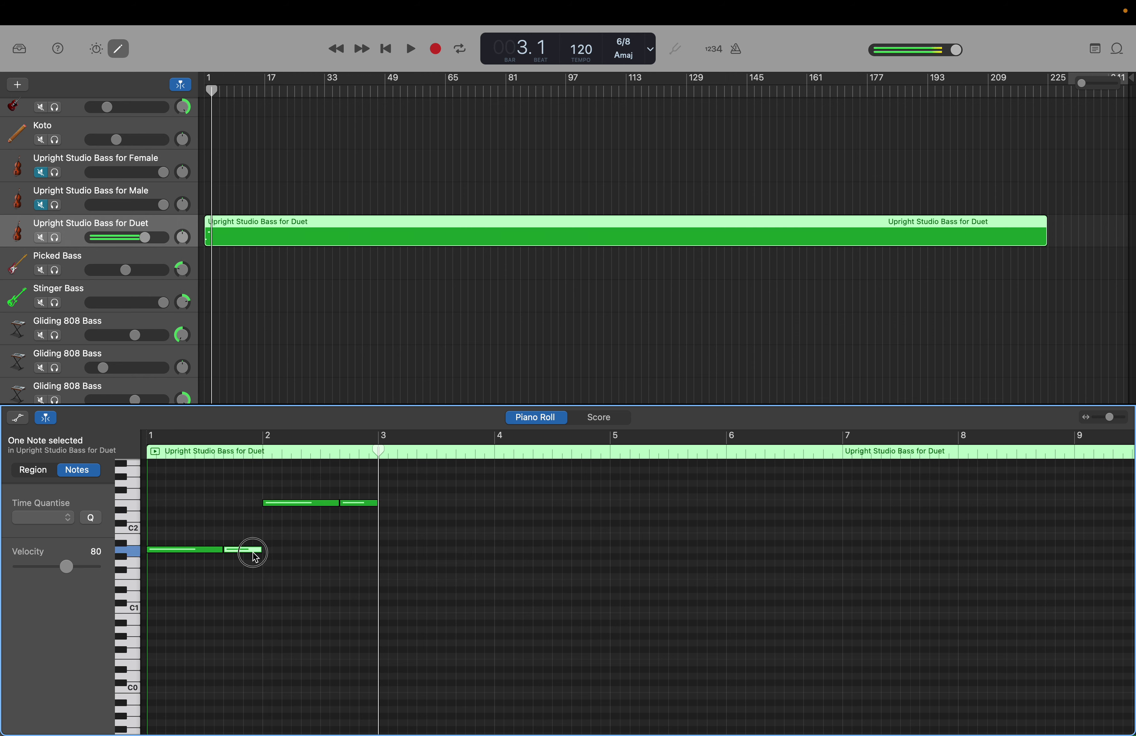
{"action": "left_click", "coordinate": [287, 509]}
{"action": "left_click_drag", "start_coordinate": [291, 487], "coordinate": [297, 522]}
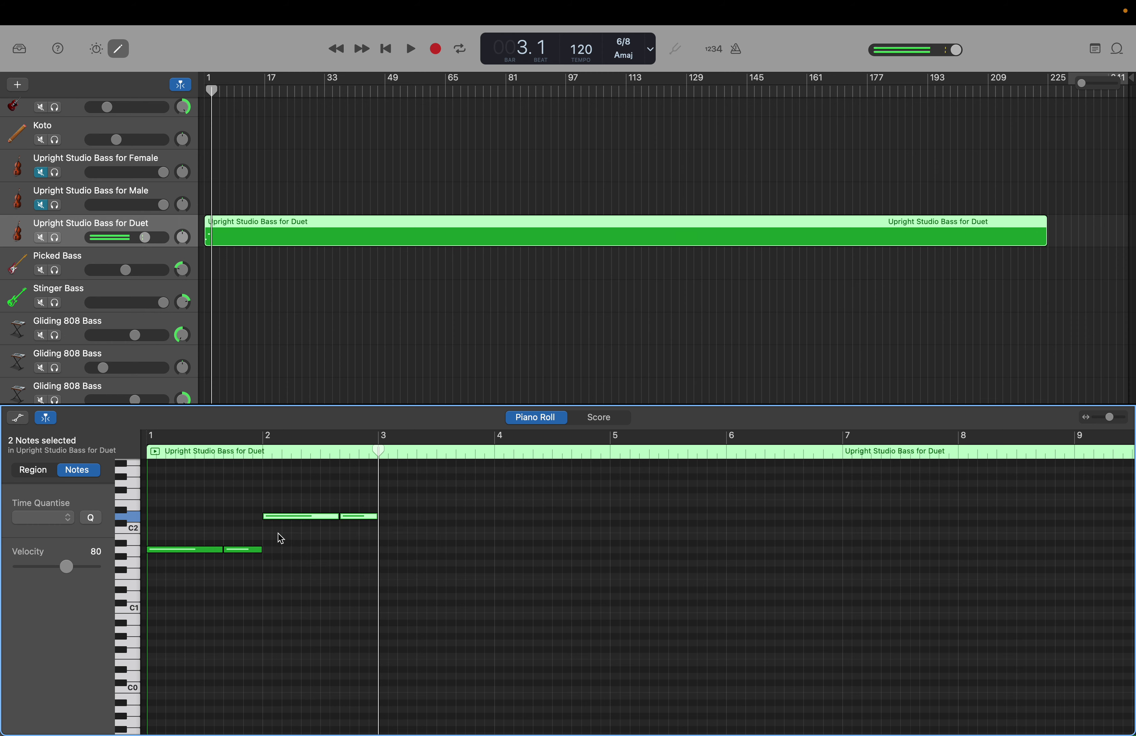
Lower bar 2's two notes to C#2 and compare them by ear with bar 1's A1.
{"action": "left_click", "coordinate": [251, 551]}
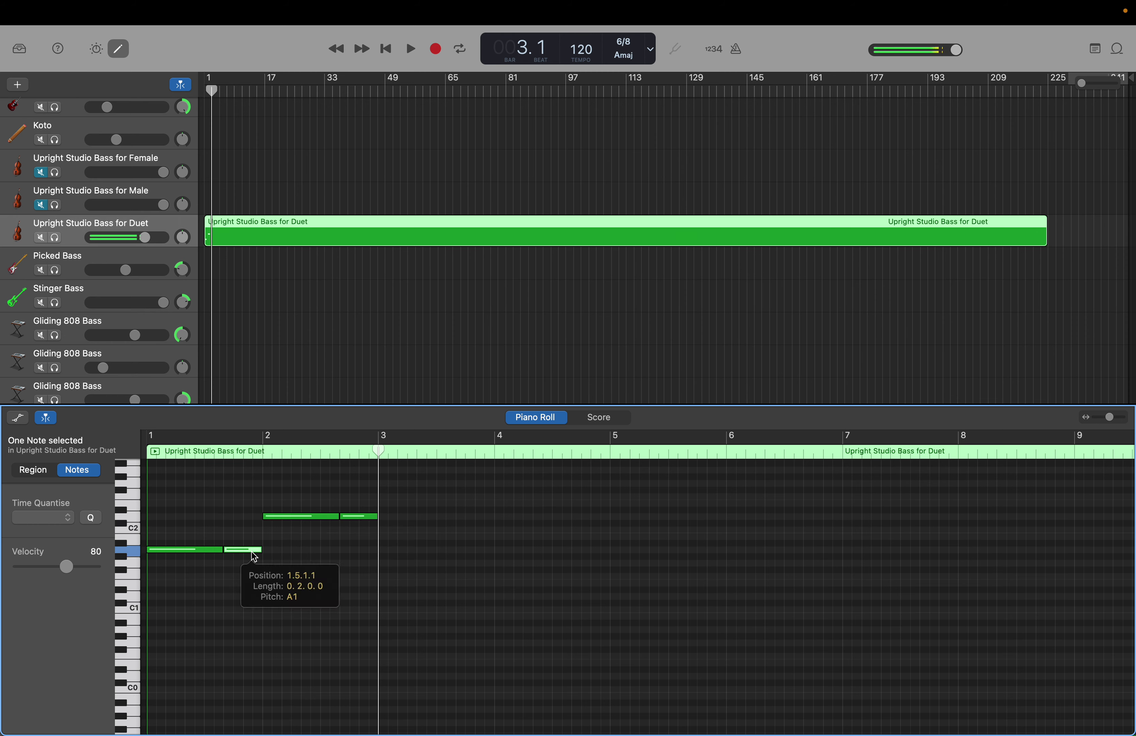
{"action": "left_click", "coordinate": [279, 521]}
{"action": "left_click", "coordinate": [280, 519]}
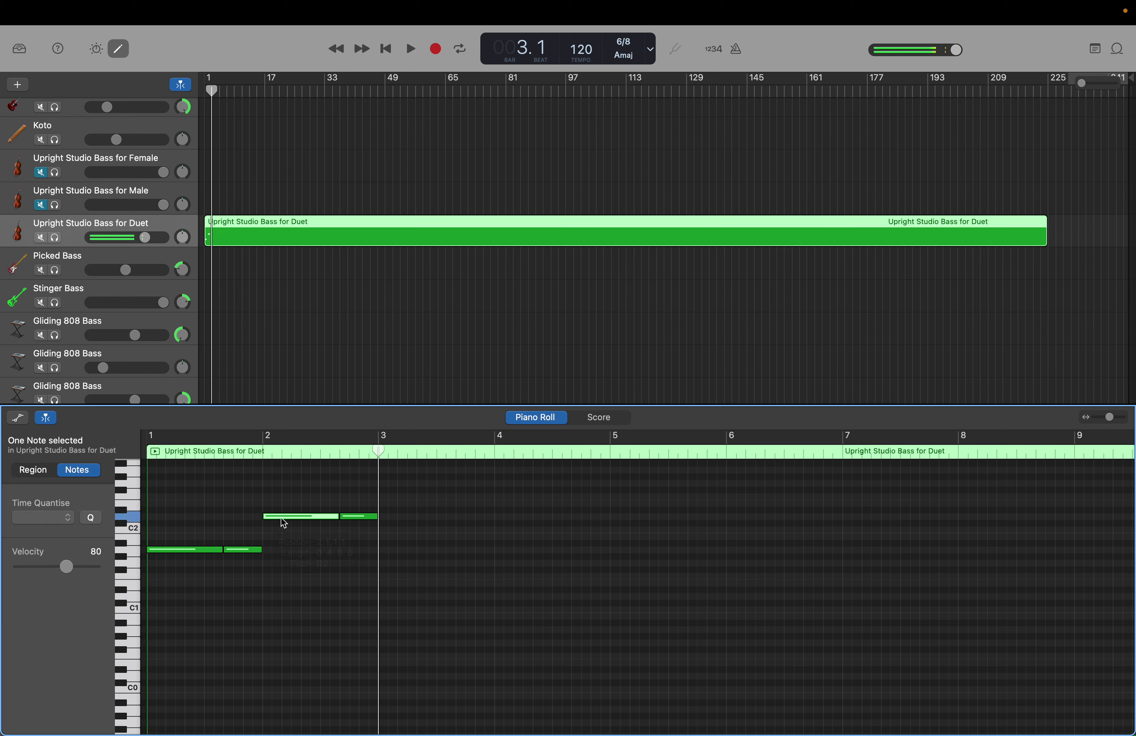
{"action": "left_click_drag", "start_coordinate": [282, 514], "coordinate": [327, 523]}
{"action": "left_click", "coordinate": [256, 549]}
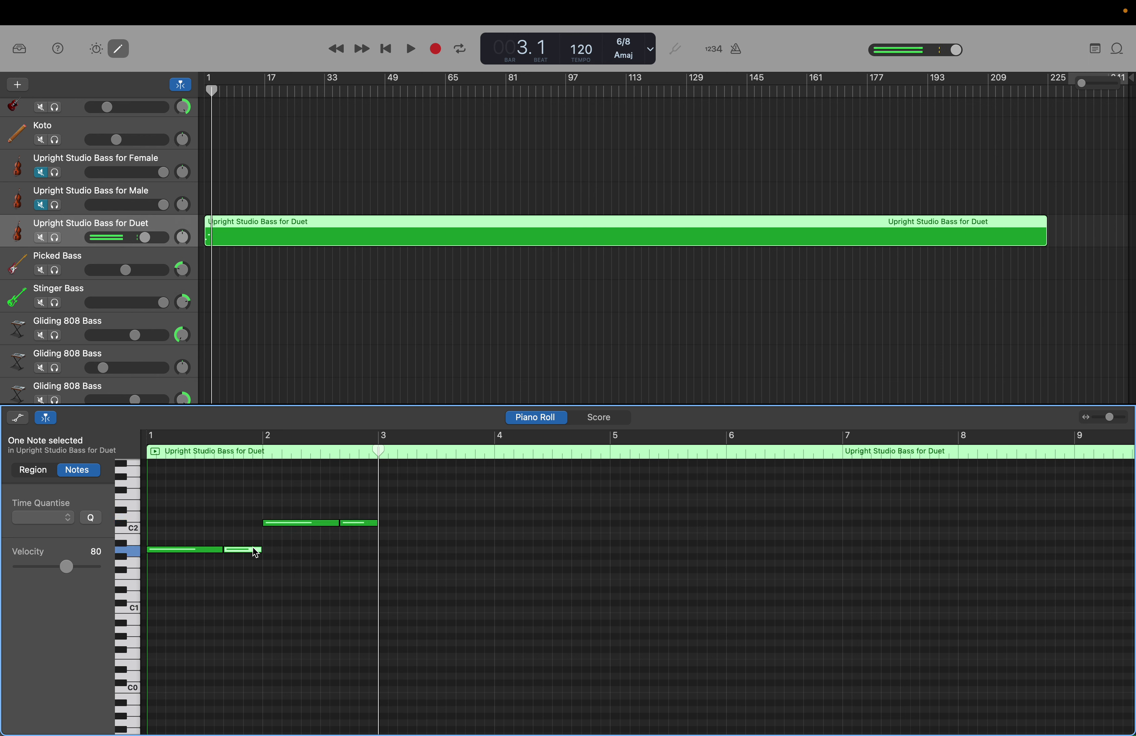
{"action": "left_click", "coordinate": [277, 527]}
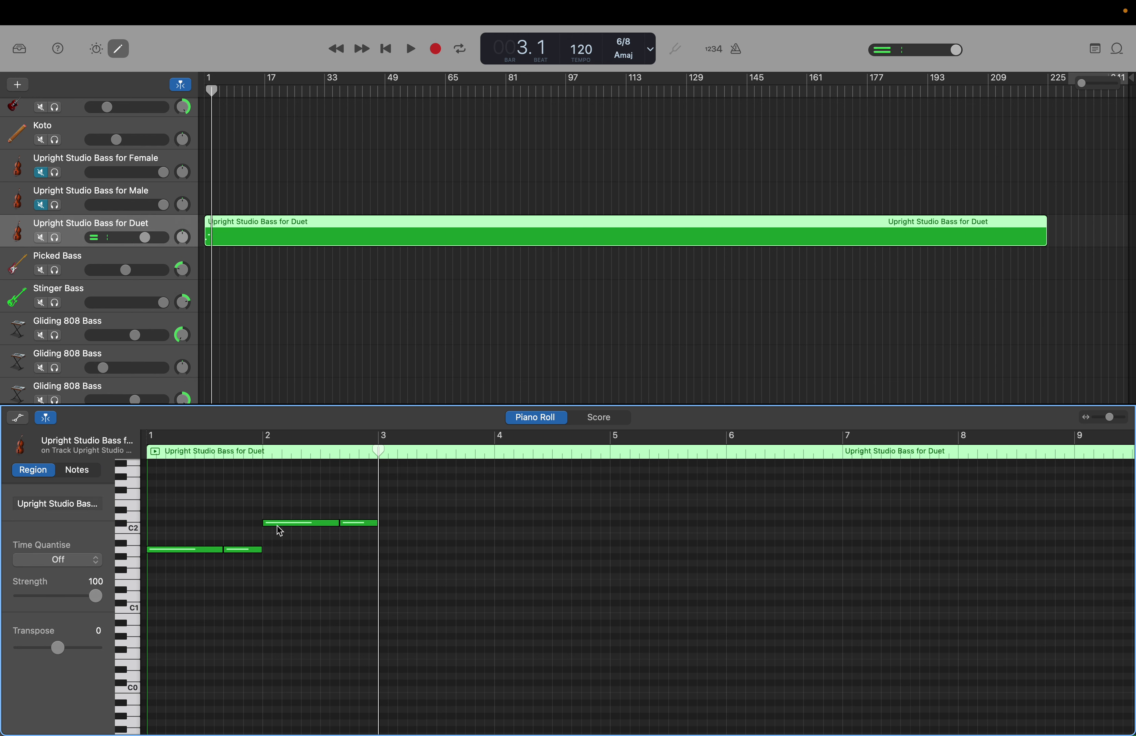
{"action": "left_click", "coordinate": [277, 525]}
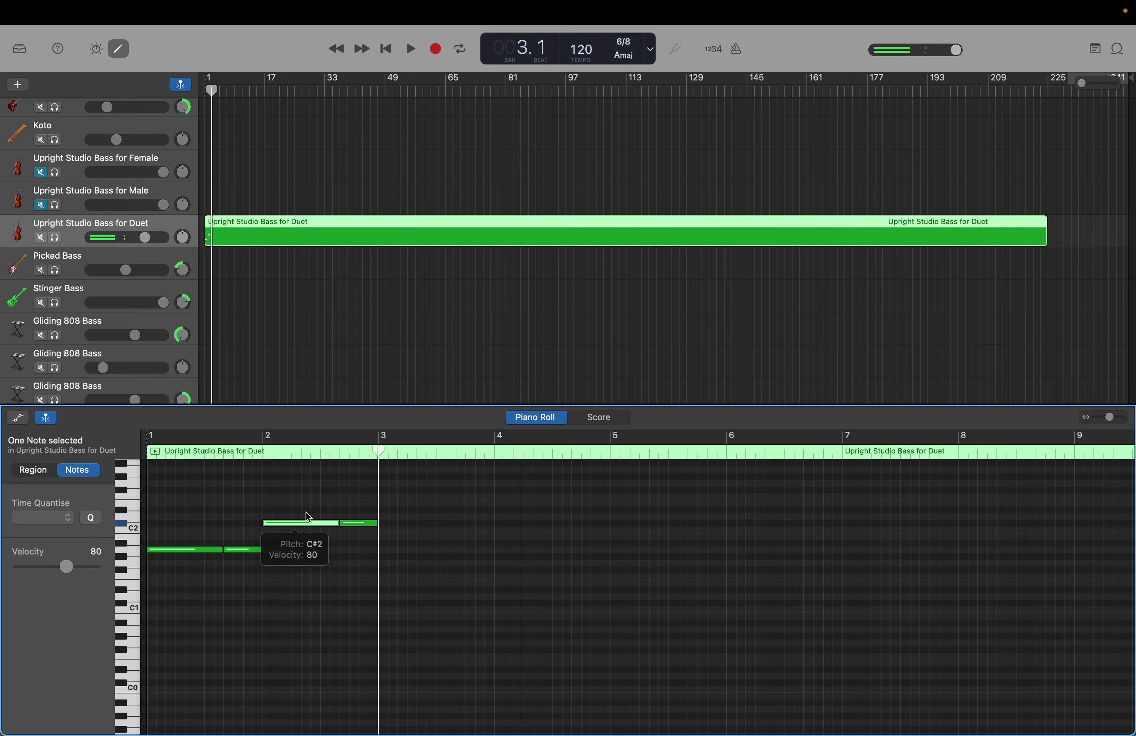
Copy bar 2's two C#2 notes into bar 3 and raise the copies to E2.
{"action": "left_click", "coordinate": [281, 515]}
{"action": "left_click_drag", "start_coordinate": [281, 515], "coordinate": [366, 558]}
{"action": "key", "text": "super+v"}
{"action": "left_click_drag", "start_coordinate": [396, 522], "coordinate": [401, 505]}
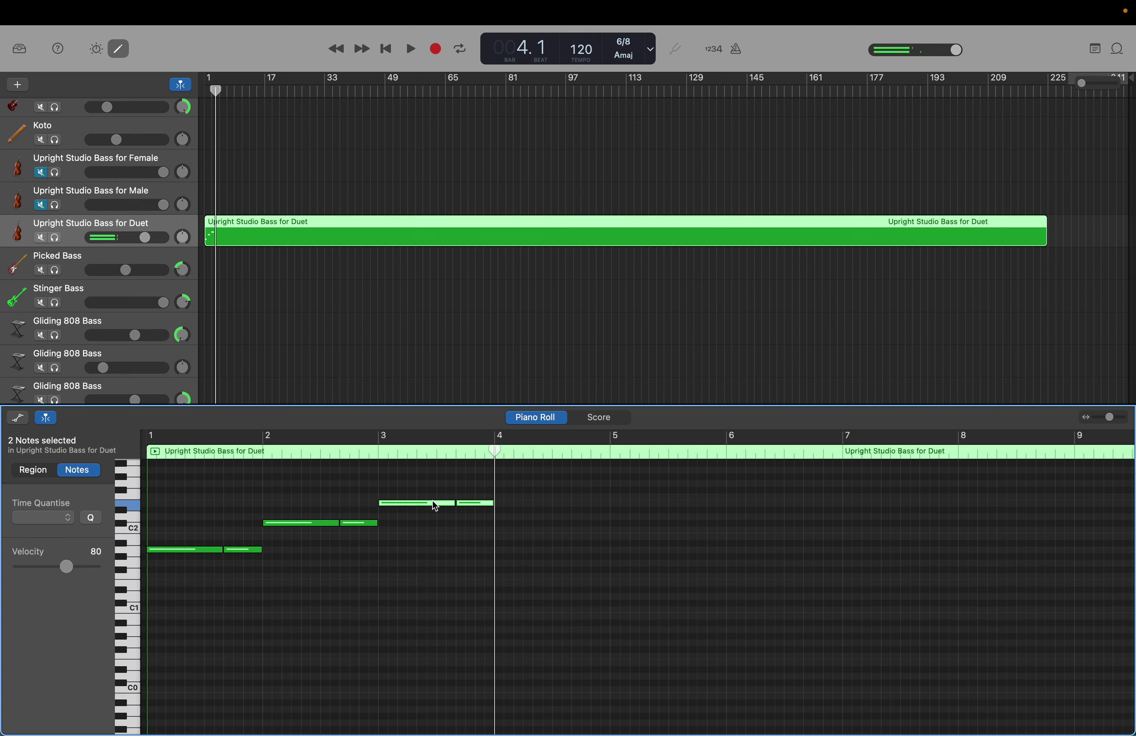
Copy bar 3's two E2 notes into bar 4 and raise the first copy to F#2.
{"action": "left_click", "coordinate": [446, 506]}
{"action": "key", "text": "super+c"}
{"action": "key", "text": "super+v"}
{"action": "left_click", "coordinate": [524, 526]}
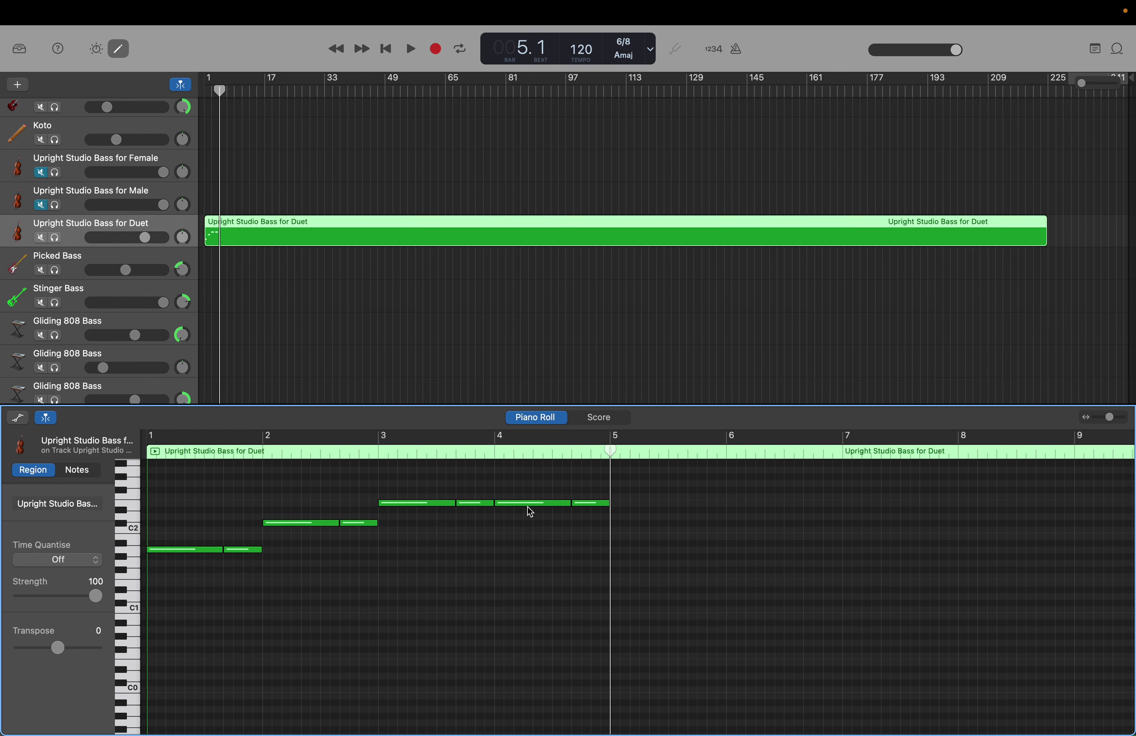
{"action": "left_click", "coordinate": [582, 504]}
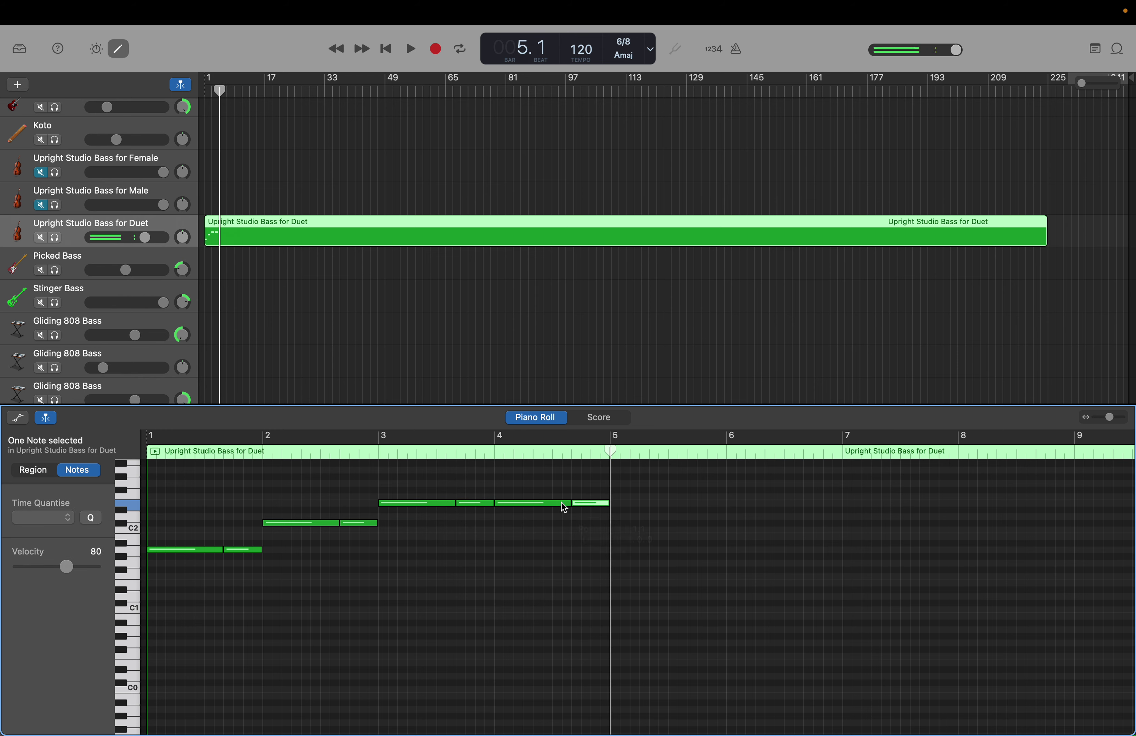
{"action": "left_click_drag", "start_coordinate": [550, 505], "coordinate": [553, 497]}
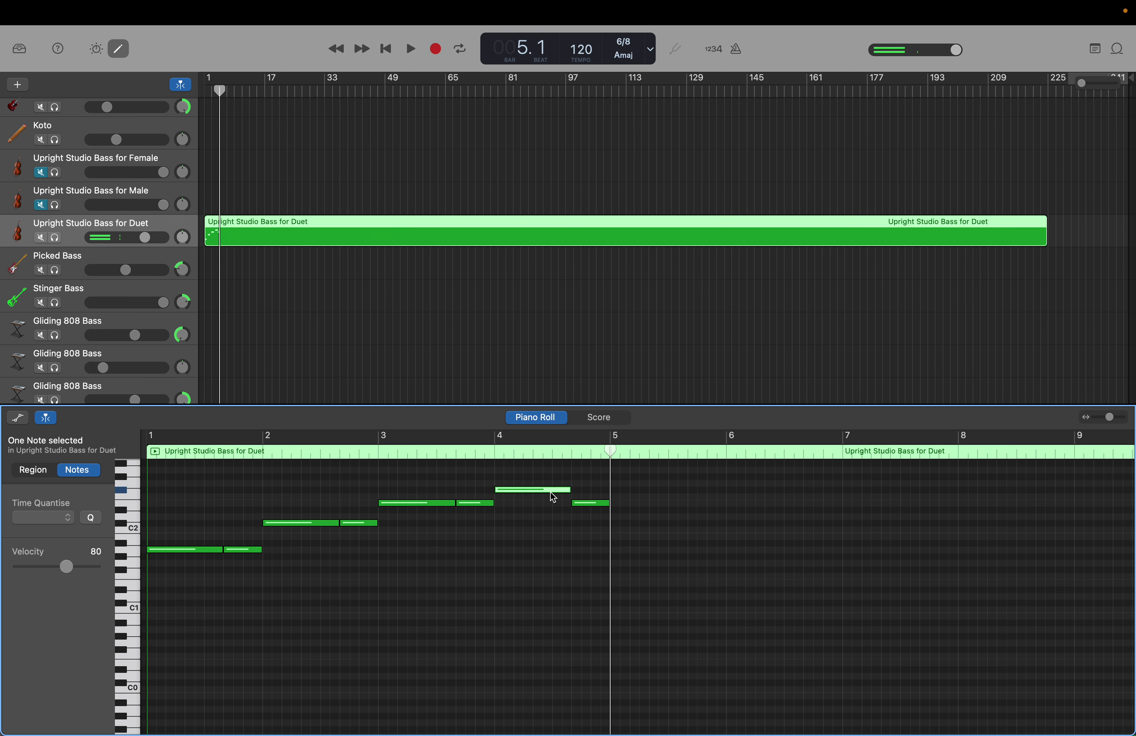
Audition the last notes of the four-bar bass phrase and copy all eight of its notes into bars 5–8 and 9–12.
{"action": "scroll", "coordinate": [552, 497], "scroll_direction": "up", "scroll_amount": 2}
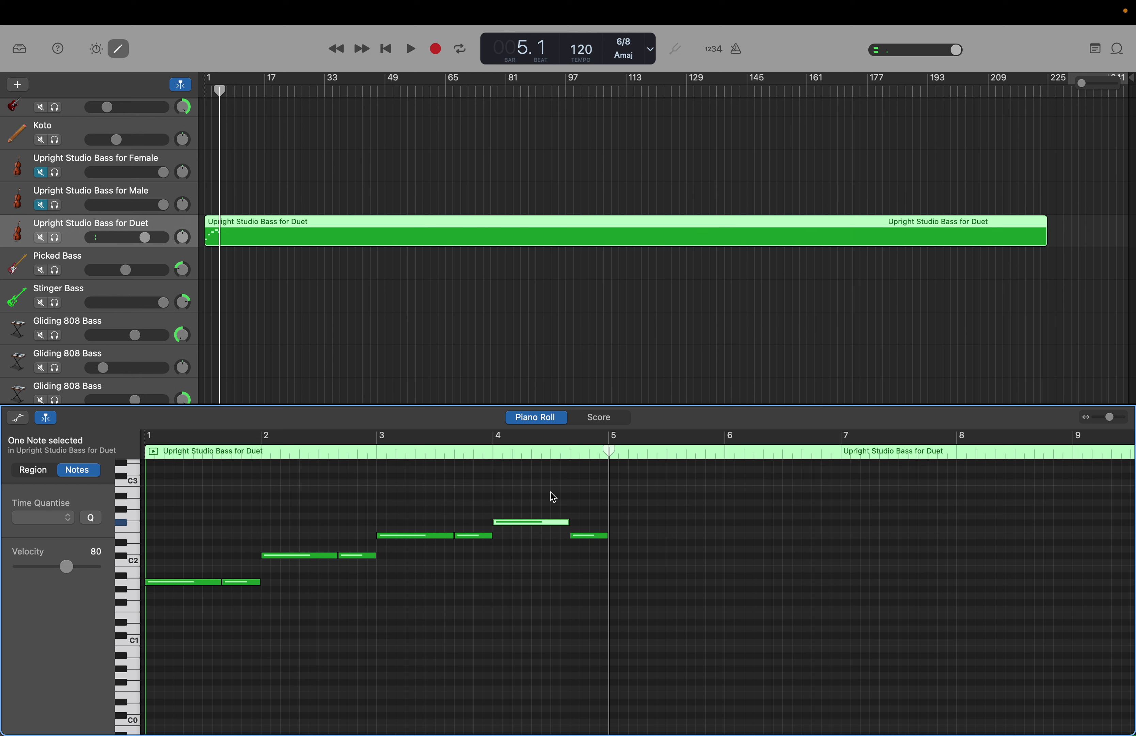
{"action": "left_click", "coordinate": [465, 536]}
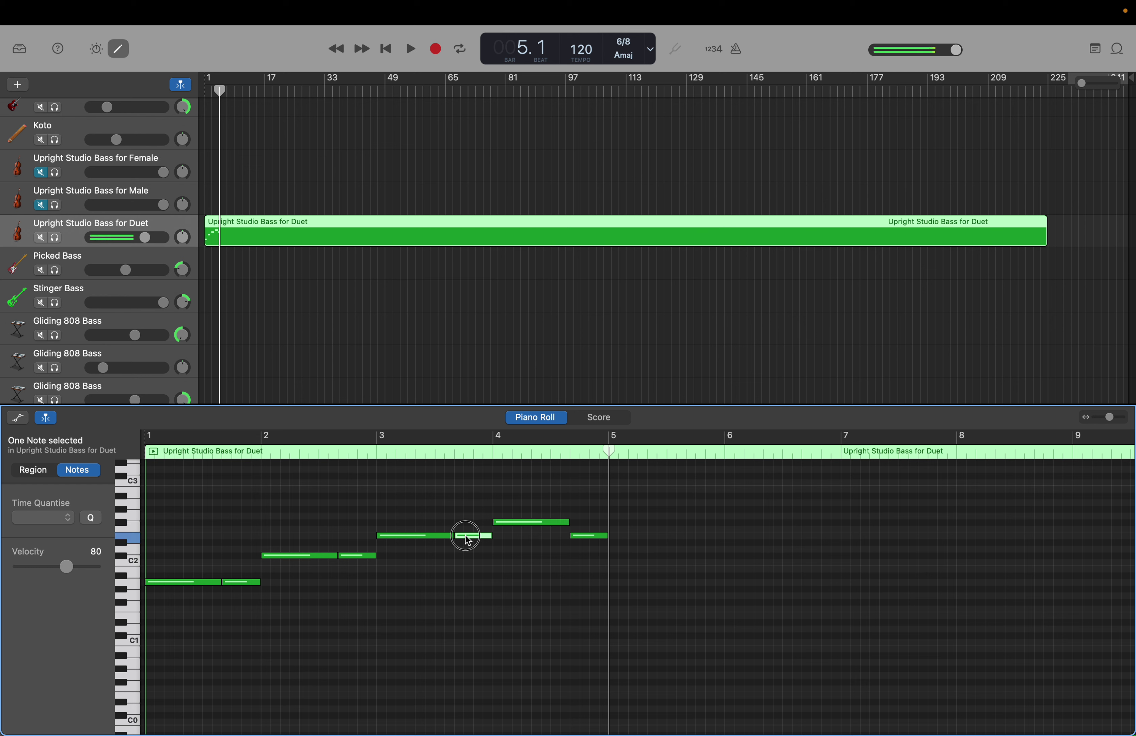
{"action": "left_click", "coordinate": [507, 525]}
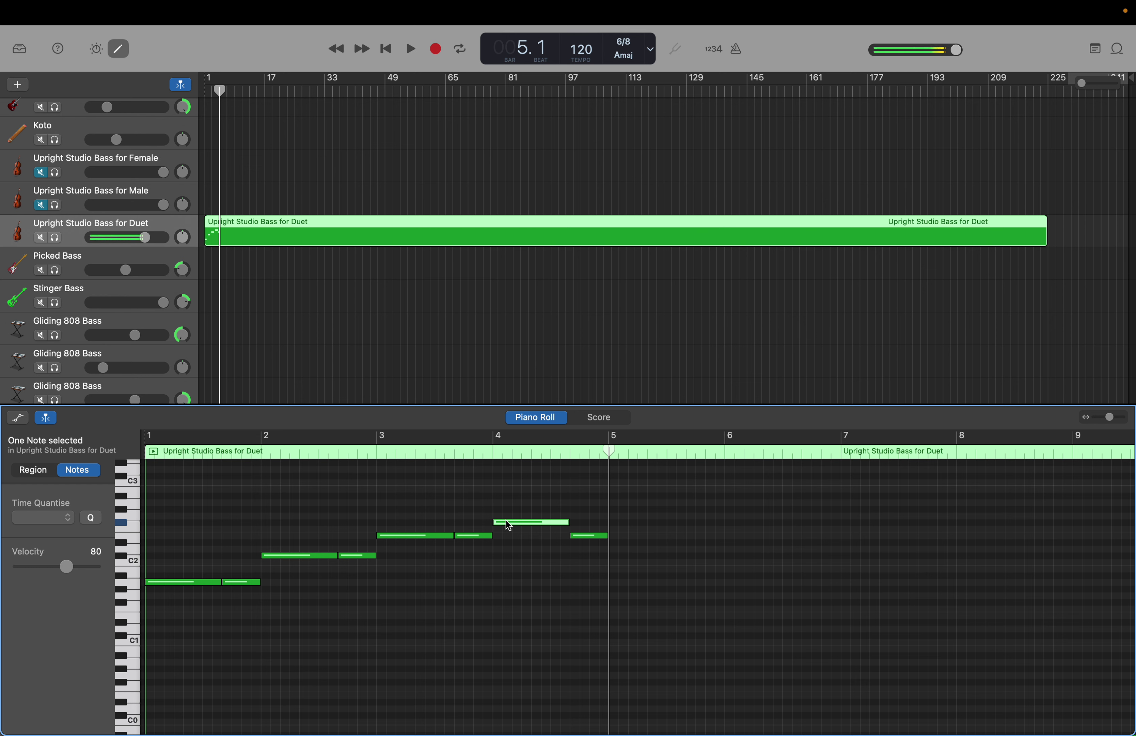
{"action": "left_click", "coordinate": [598, 537]}
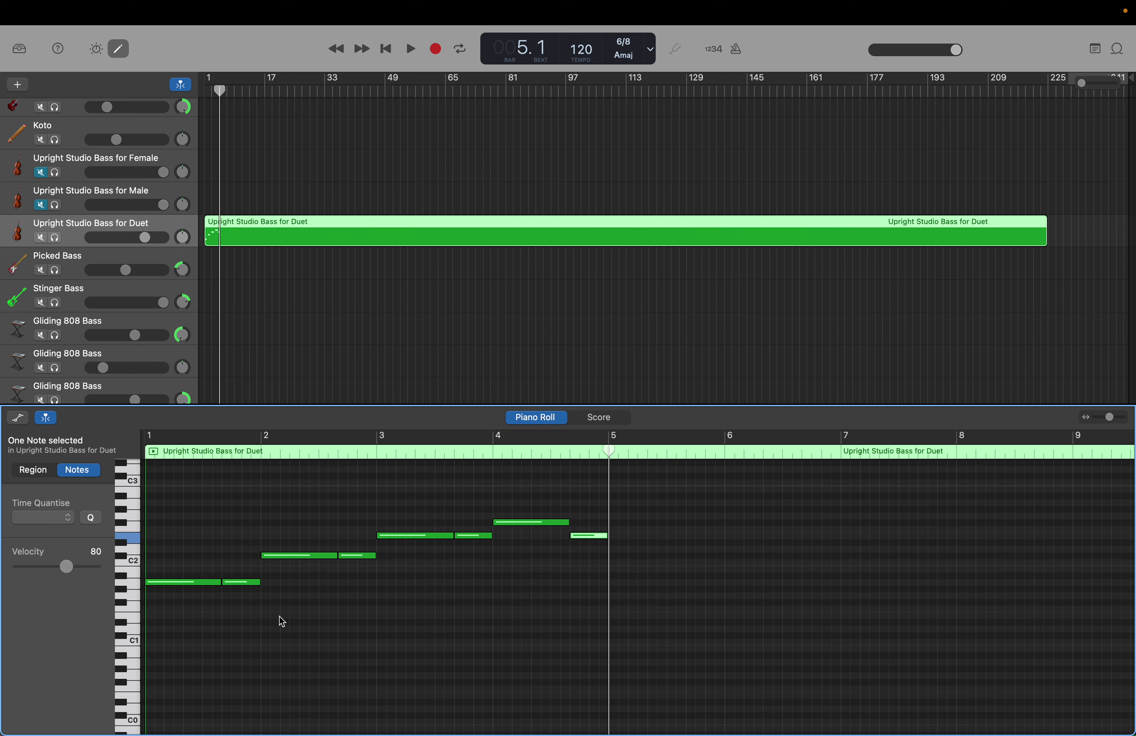
{"action": "left_click_drag", "start_coordinate": [164, 653], "coordinate": [584, 475]}
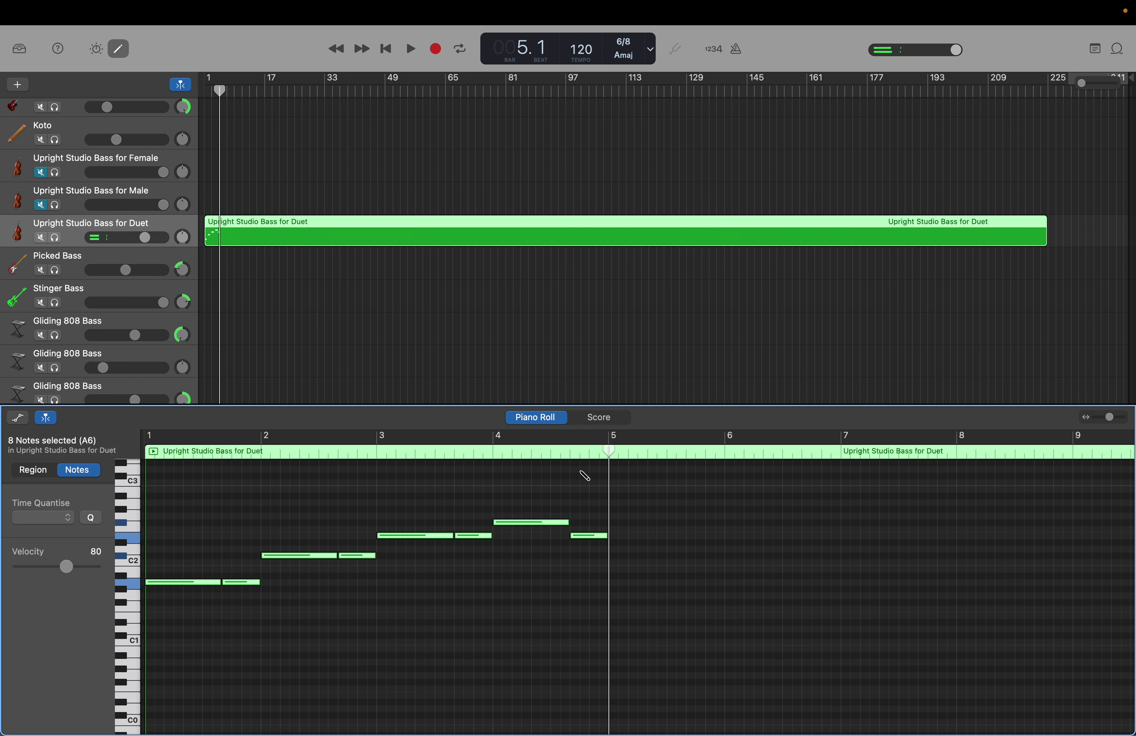
{"action": "key", "text": "super+v"}
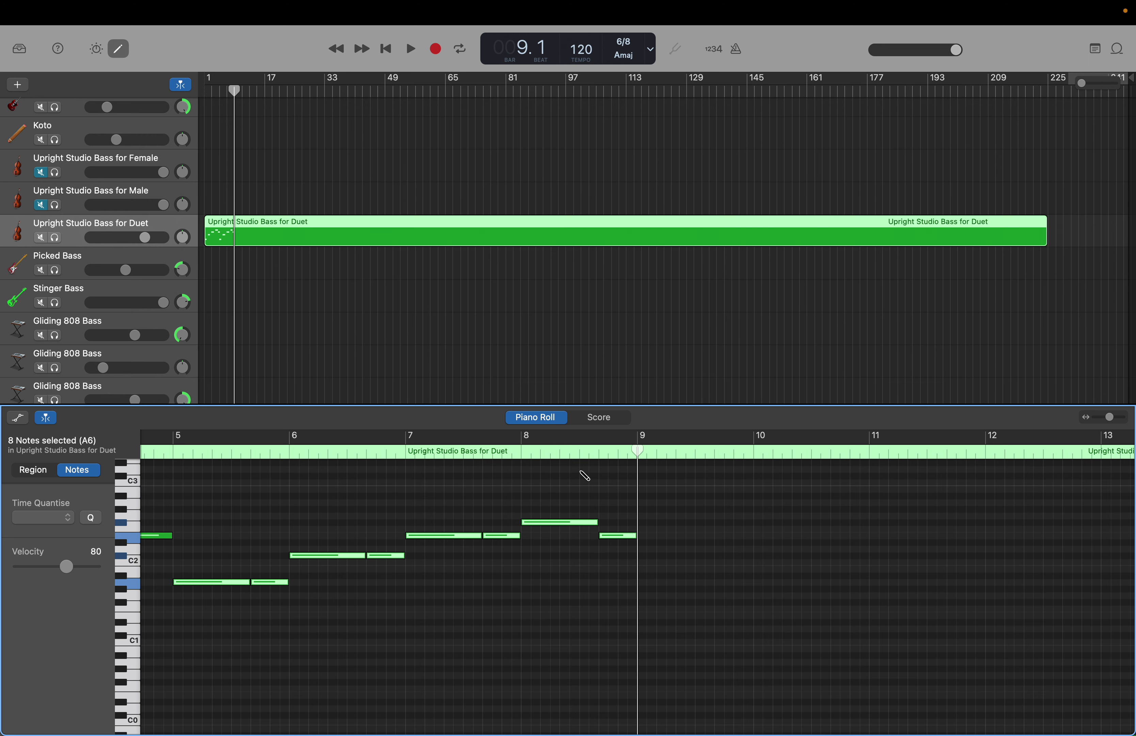
{"action": "key", "text": "super+v"}
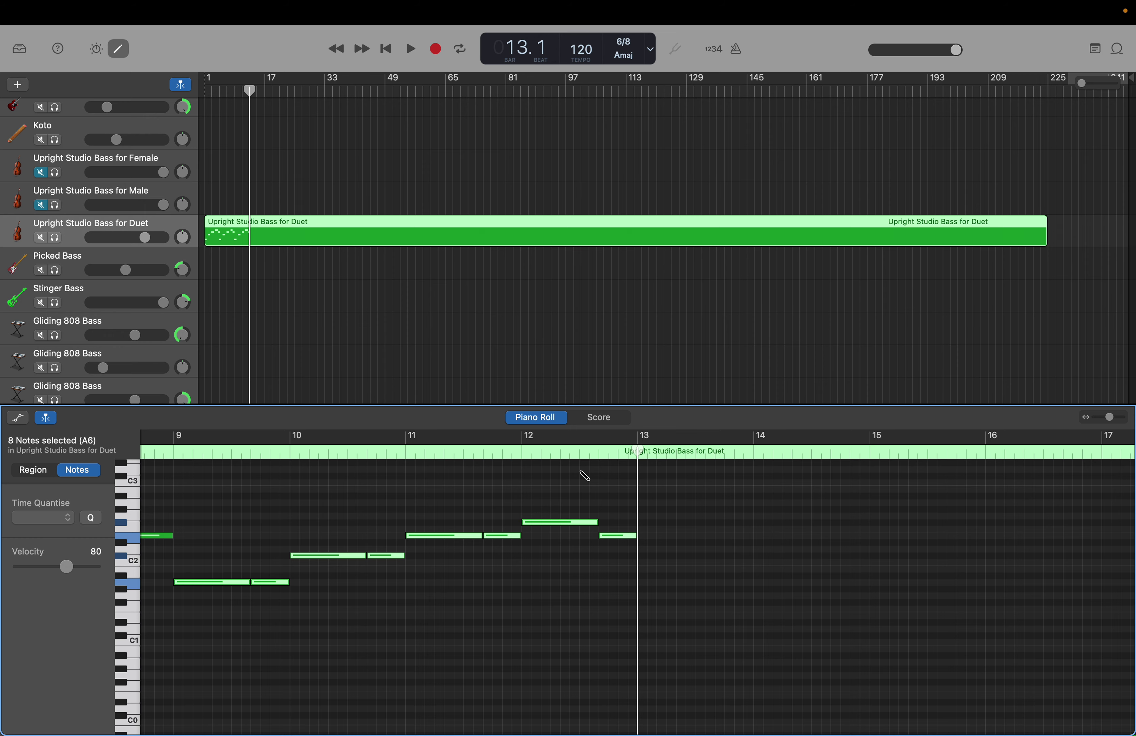
{"action": "scroll", "coordinate": [585, 475], "scroll_direction": "left", "scroll_amount": 10}
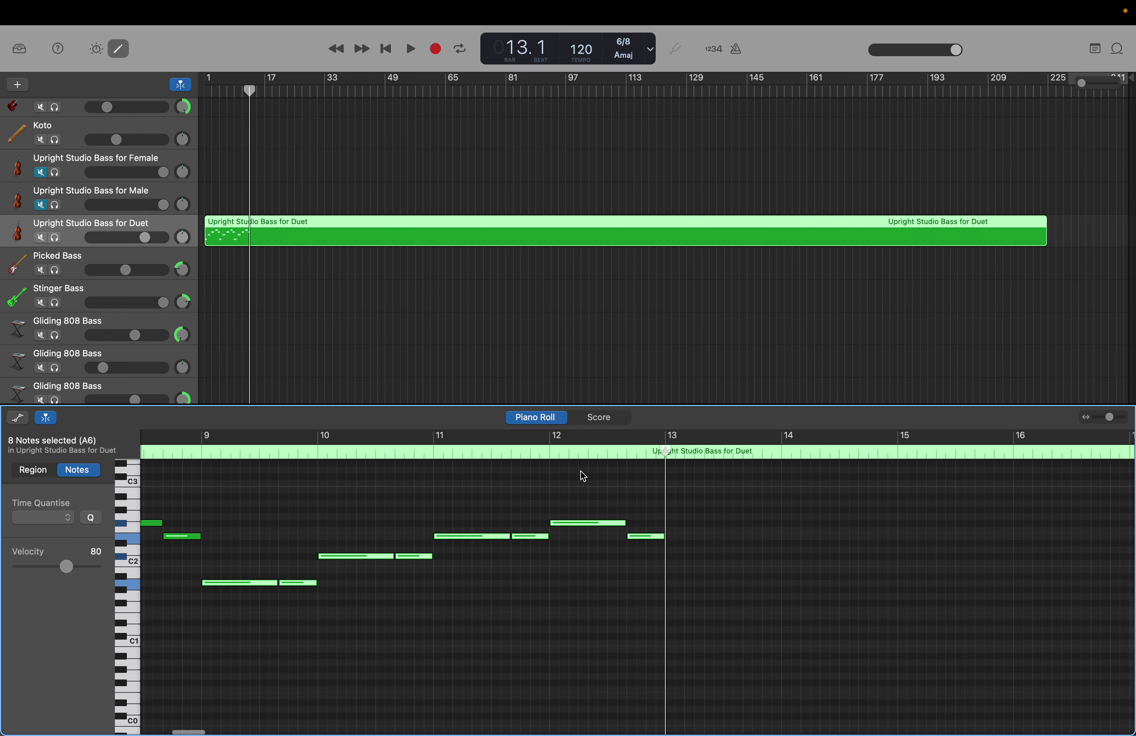
{"action": "scroll", "coordinate": [584, 476], "scroll_direction": "left", "scroll_amount": 10}
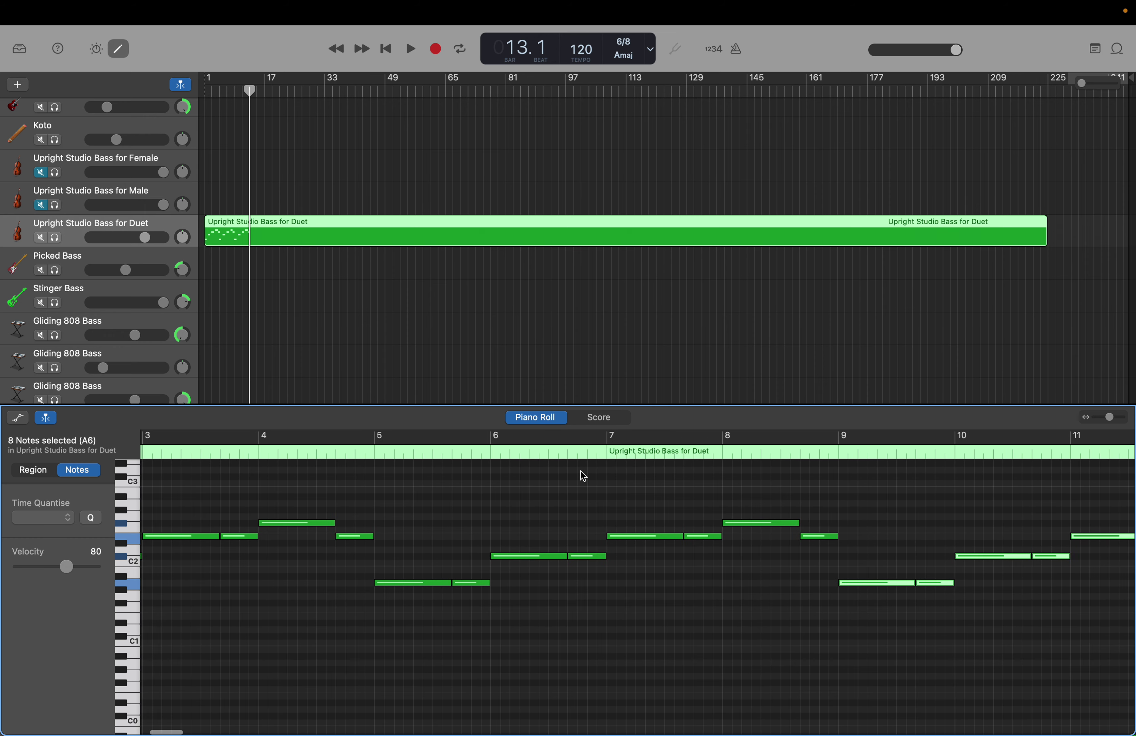
{"action": "scroll", "coordinate": [583, 475], "scroll_direction": "right", "scroll_amount": 10}
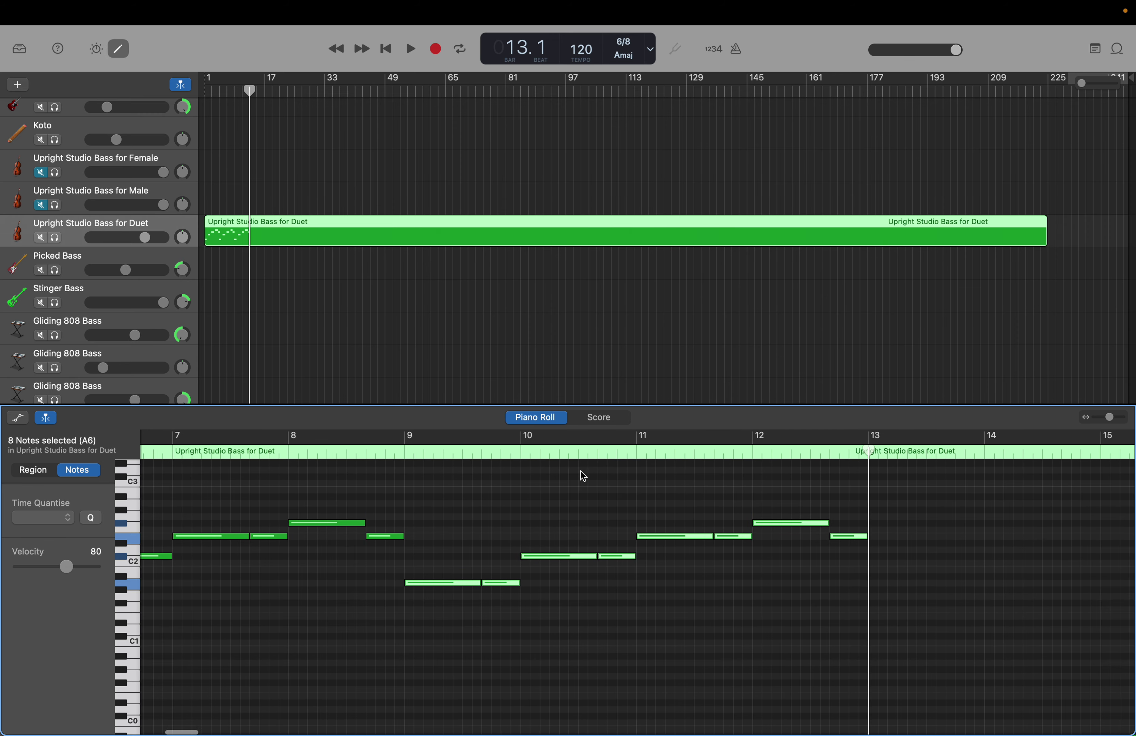
Paste the copied eight-note bass phrase into bars 13–16.
{"action": "key", "text": "period"}
{"action": "key", "text": "period"}
{"action": "key", "text": "period"}
{"action": "key", "text": "period"}
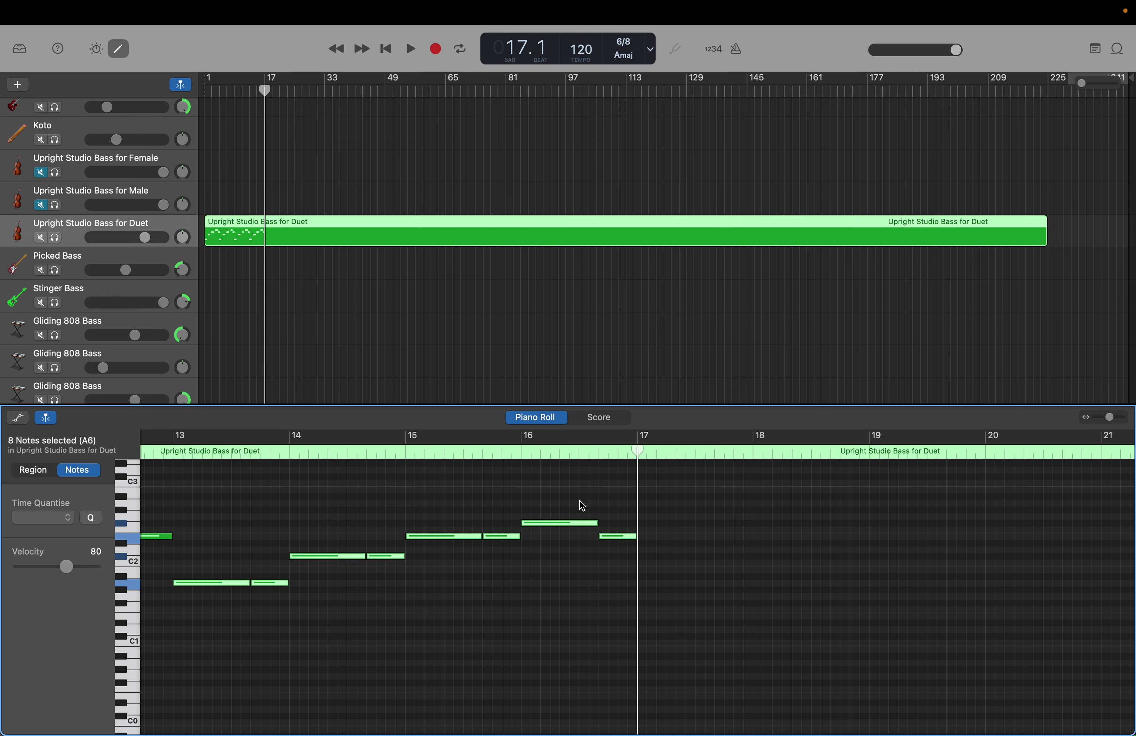
Paste the phrase into bars 17–20 and transpose all eight notes up so it starts on D2.
{"action": "key", "text": "period"}
{"action": "key", "text": "period"}
{"action": "key", "text": "period"}
{"action": "key", "text": "period"}
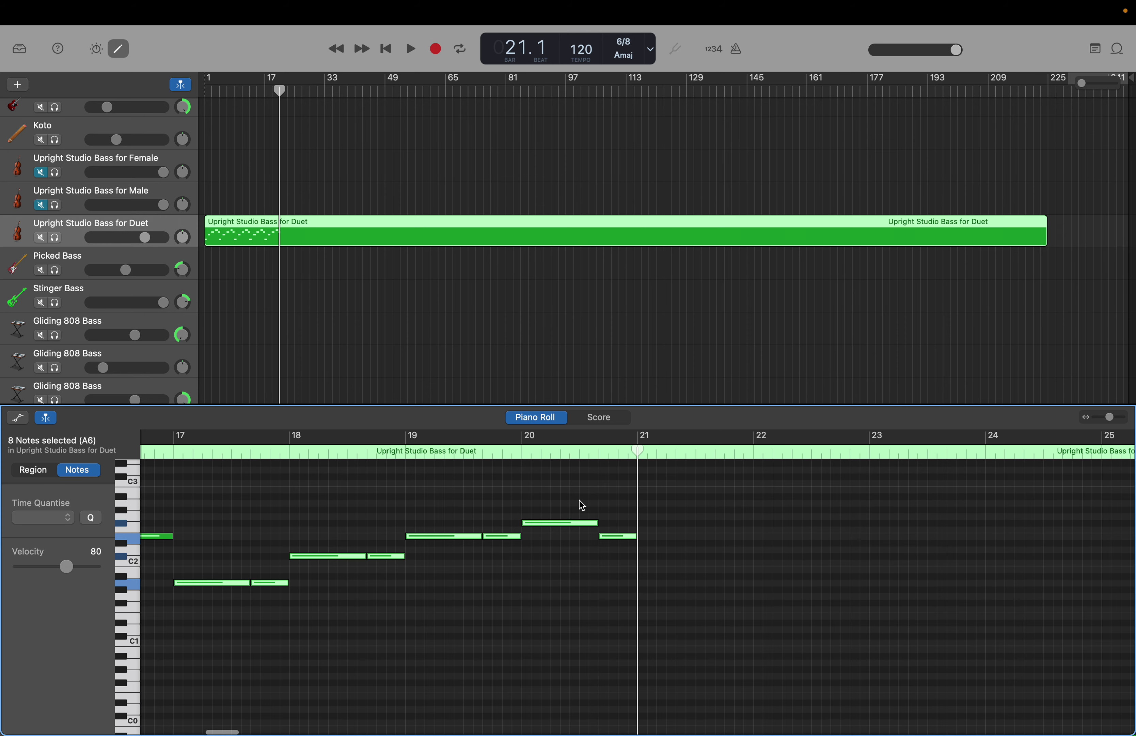
{"action": "left_click", "coordinate": [229, 584]}
{"action": "left_click_drag", "start_coordinate": [229, 584], "coordinate": [232, 554]}
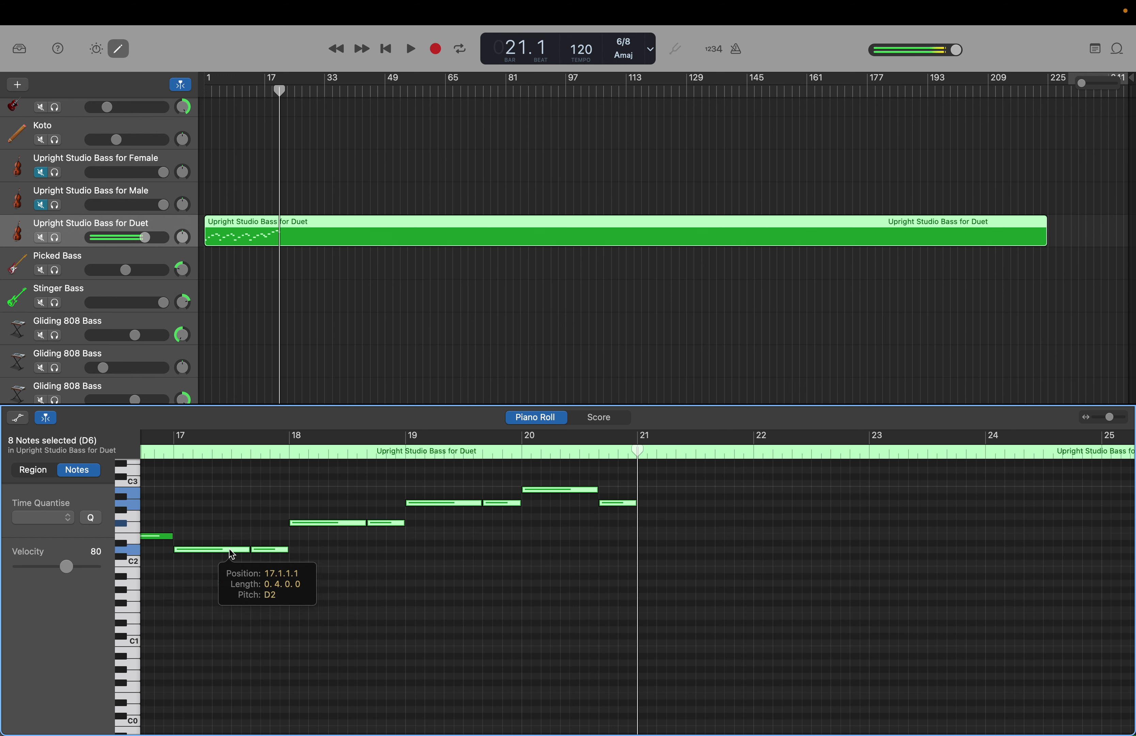
Audition the notes of the transposed phrase in bars 17–20 one by one to check how the walking line sounds.
{"action": "left_click", "coordinate": [302, 523]}
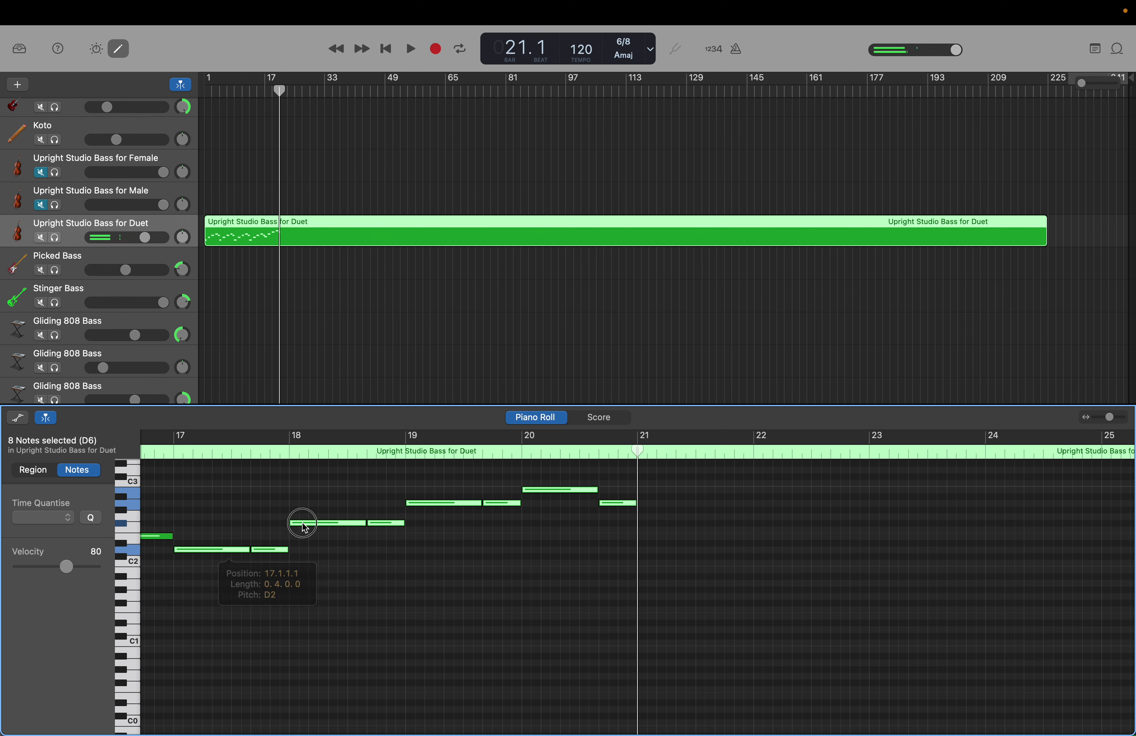
{"action": "left_click", "coordinate": [305, 526]}
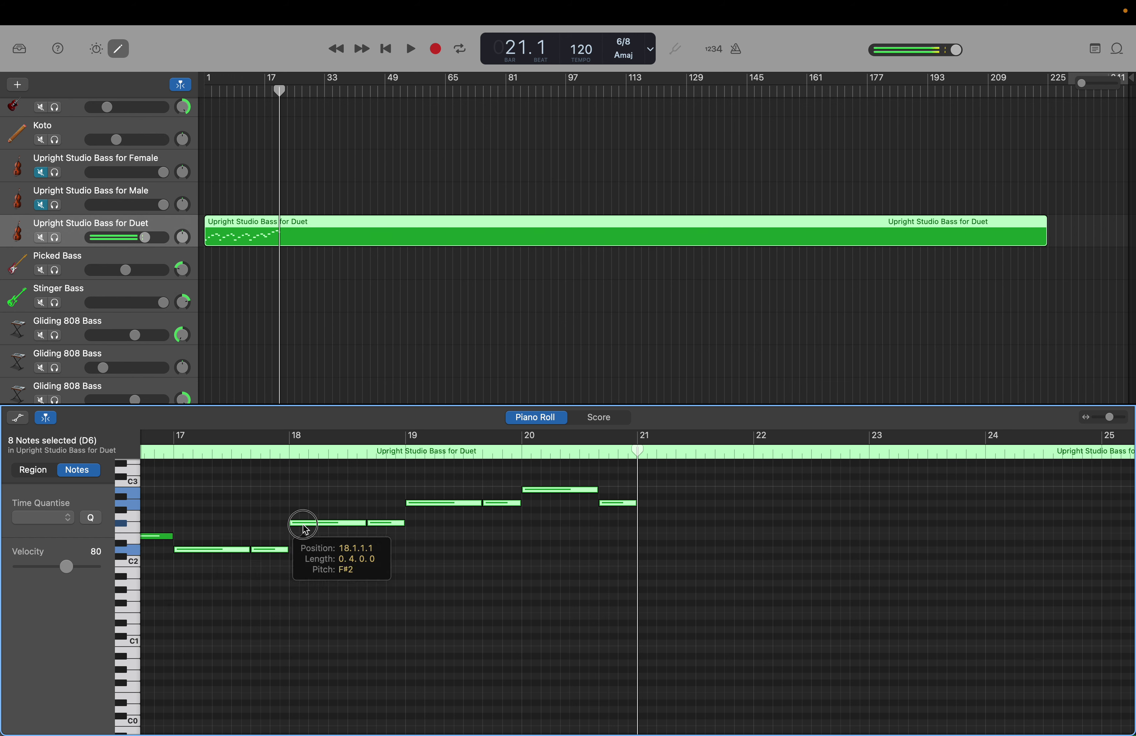
{"action": "left_click", "coordinate": [306, 530]}
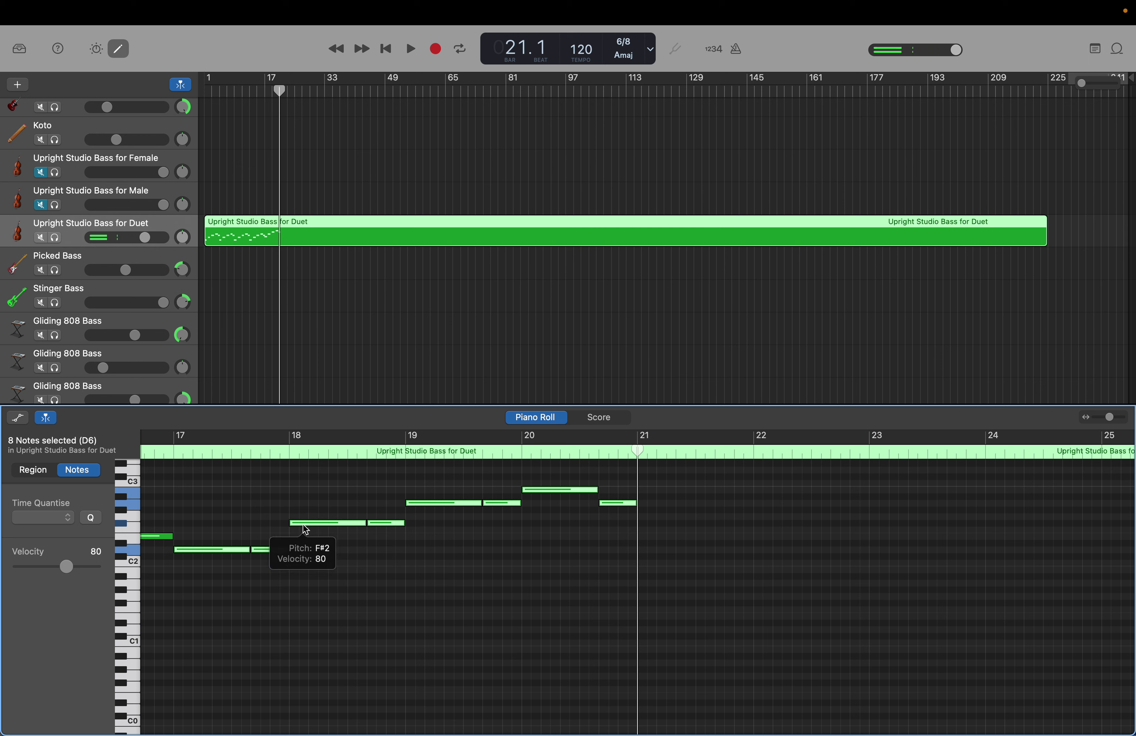
{"action": "left_click", "coordinate": [427, 505]}
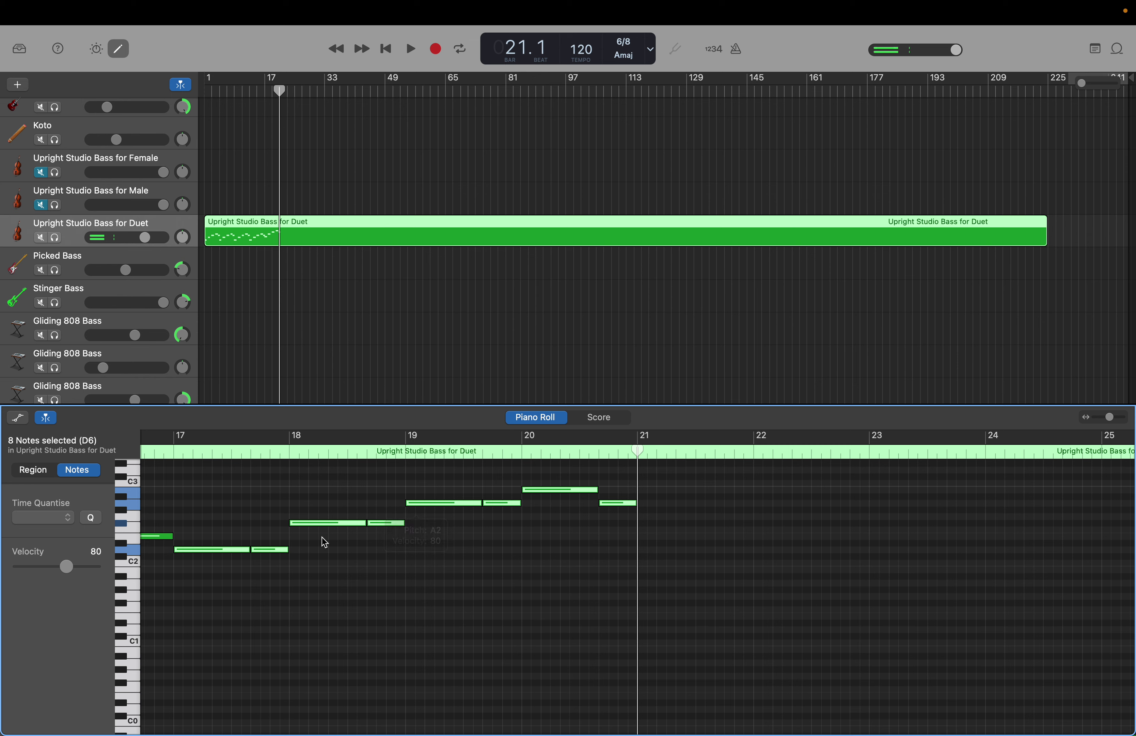
{"action": "left_click", "coordinate": [273, 551]}
{"action": "left_click", "coordinate": [491, 504]}
{"action": "left_click", "coordinate": [397, 525]}
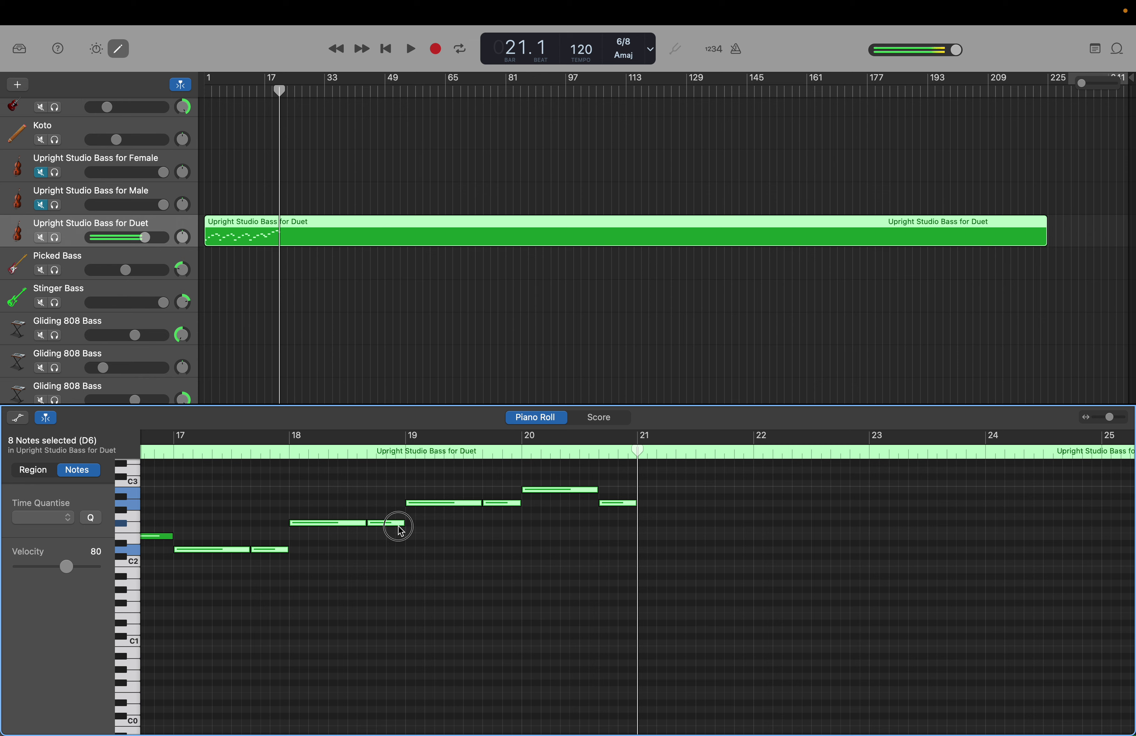
{"action": "left_click", "coordinate": [460, 504]}
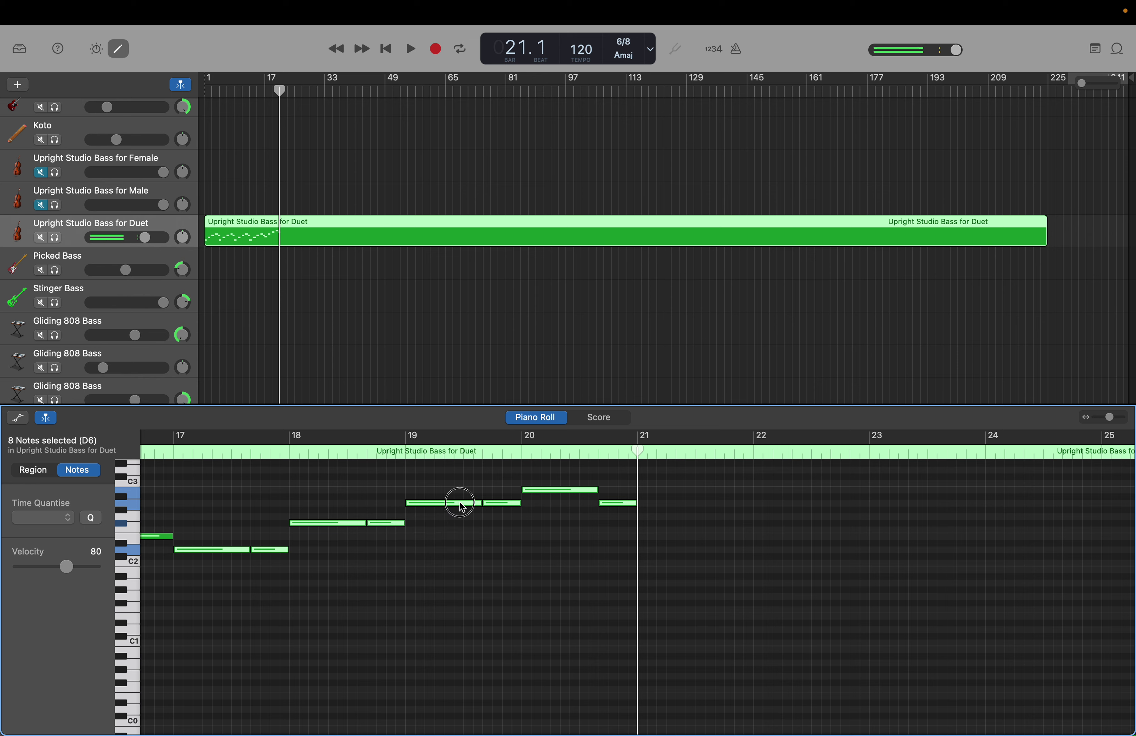
{"action": "left_click", "coordinate": [555, 490]}
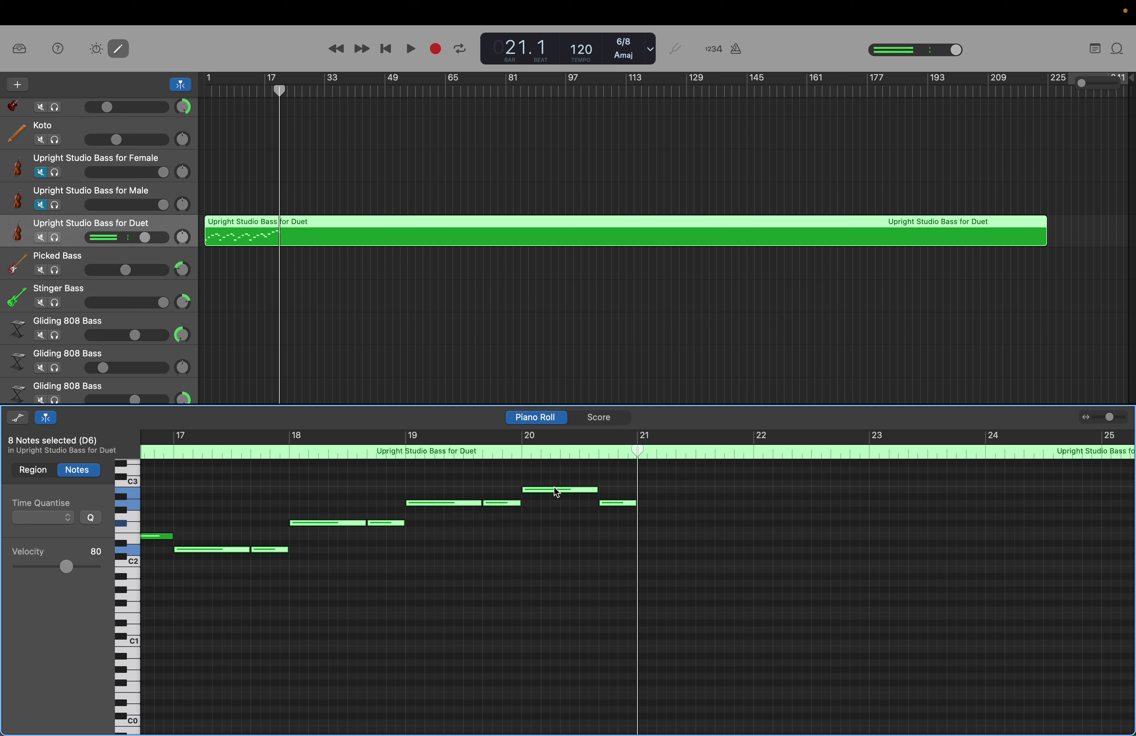
{"action": "left_click", "coordinate": [607, 505]}
Copy the eight notes of the D2 phrase in bars 17–20 into bars 21–24.
{"action": "left_click_drag", "start_coordinate": [196, 568], "coordinate": [613, 482]}
{"action": "key", "text": "super+v"}
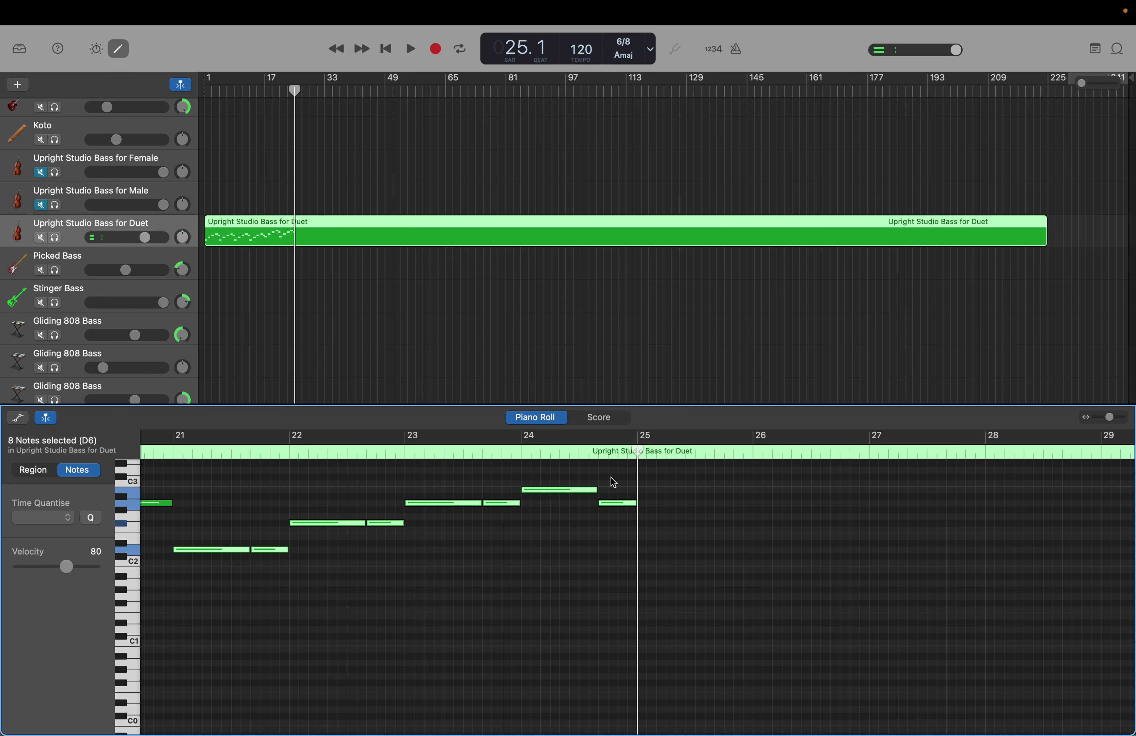
Copy the A1 phrase from bars 13–16 into bars 25–28 and 29–32.
{"action": "scroll", "coordinate": [654, 598], "scroll_direction": "left", "scroll_amount": 15}
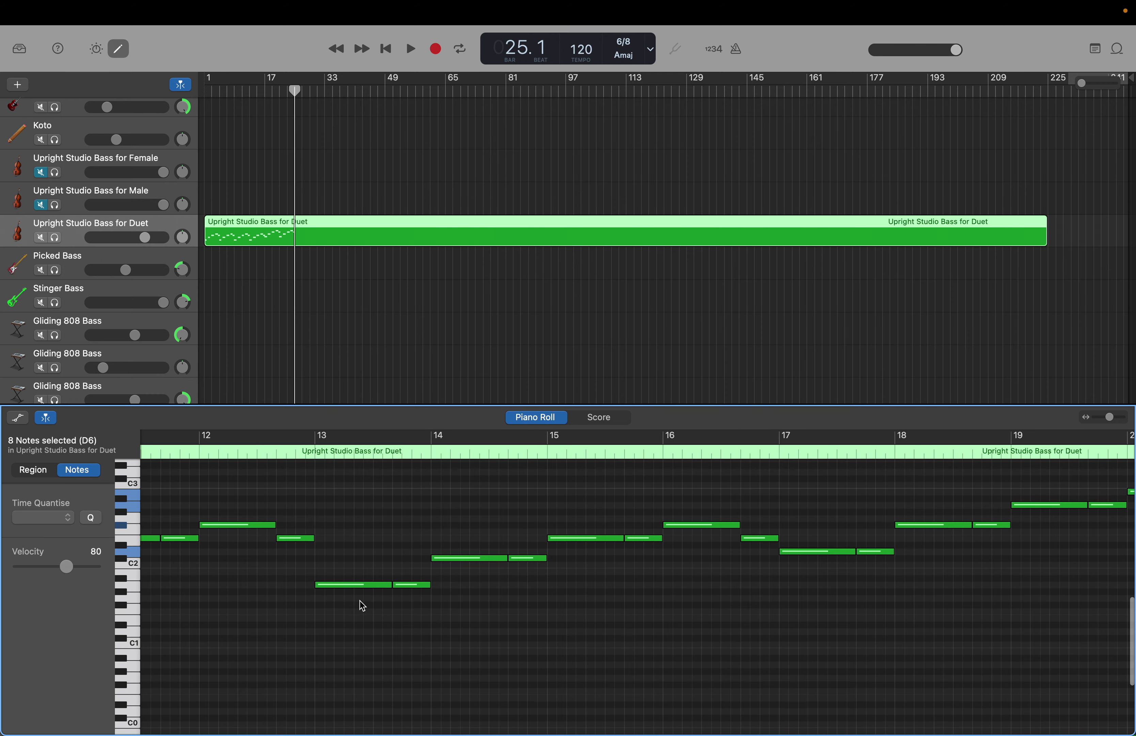
{"action": "left_click", "coordinate": [367, 565]}
{"action": "left_click_drag", "start_coordinate": [366, 565], "coordinate": [760, 526]}
{"action": "scroll", "coordinate": [761, 525], "scroll_direction": "down", "scroll_amount": 5}
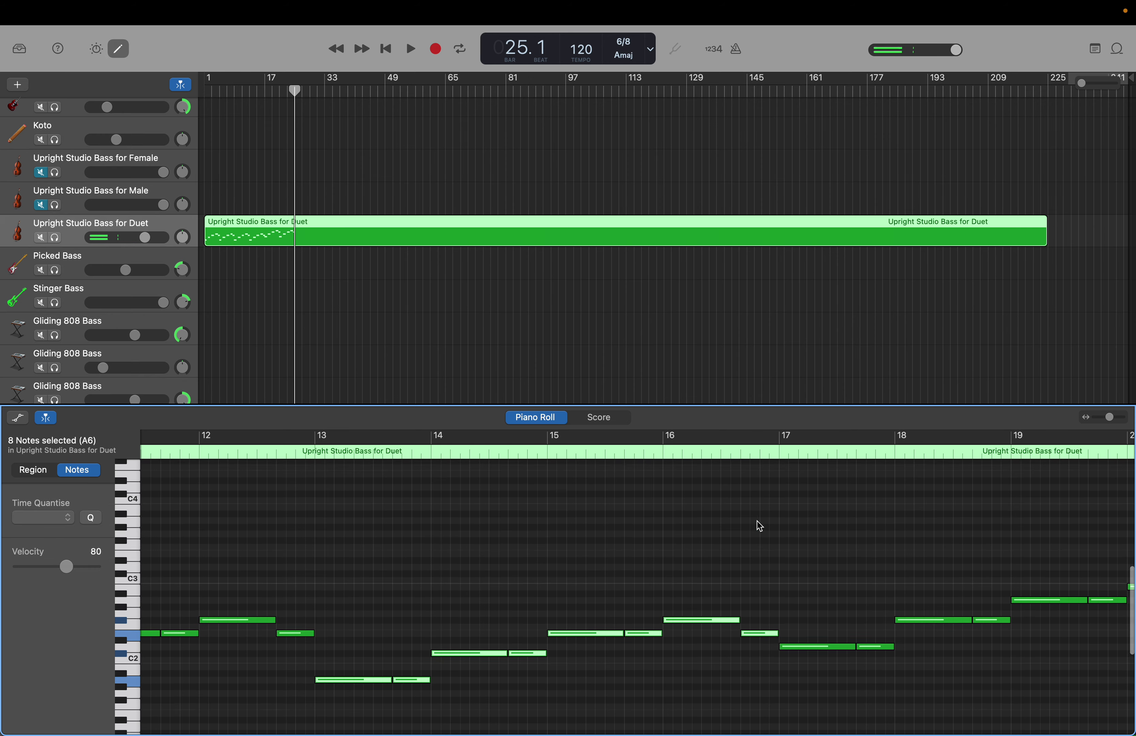
{"action": "key", "text": "period"}
{"action": "key", "text": "period"}
{"action": "key", "text": "period"}
{"action": "key", "text": "period"}
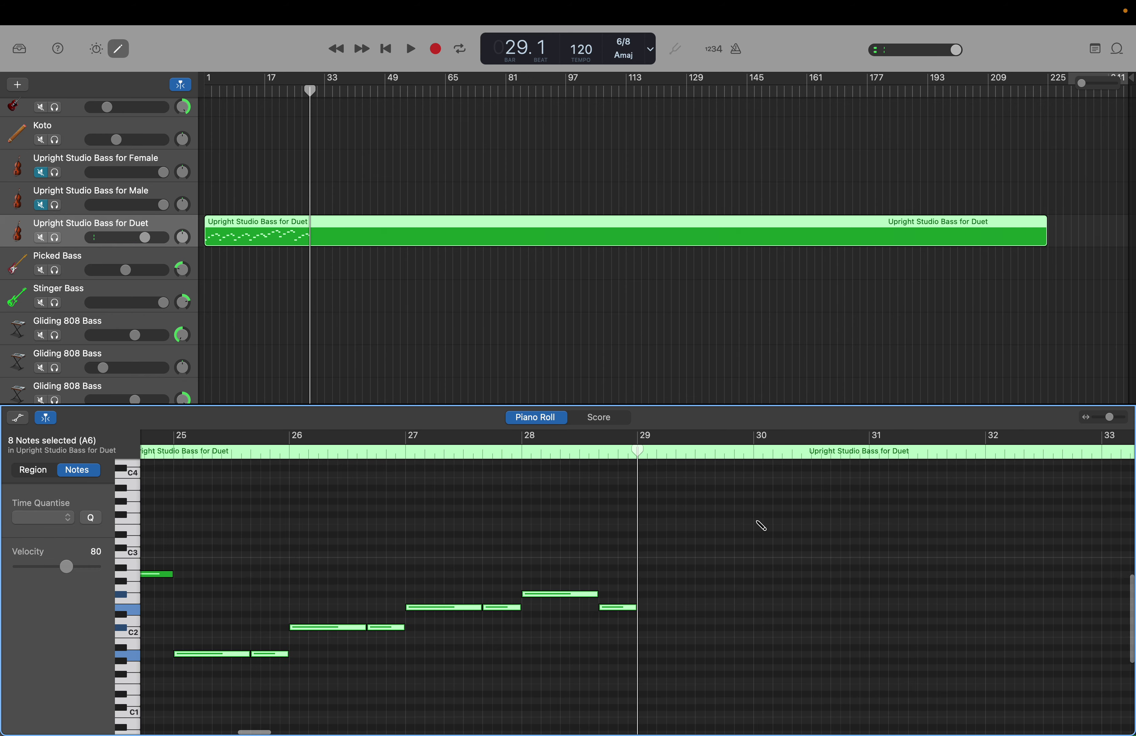
{"action": "key", "text": "period"}
{"action": "key", "text": "period"}
{"action": "key", "text": "period"}
{"action": "key", "text": "period"}
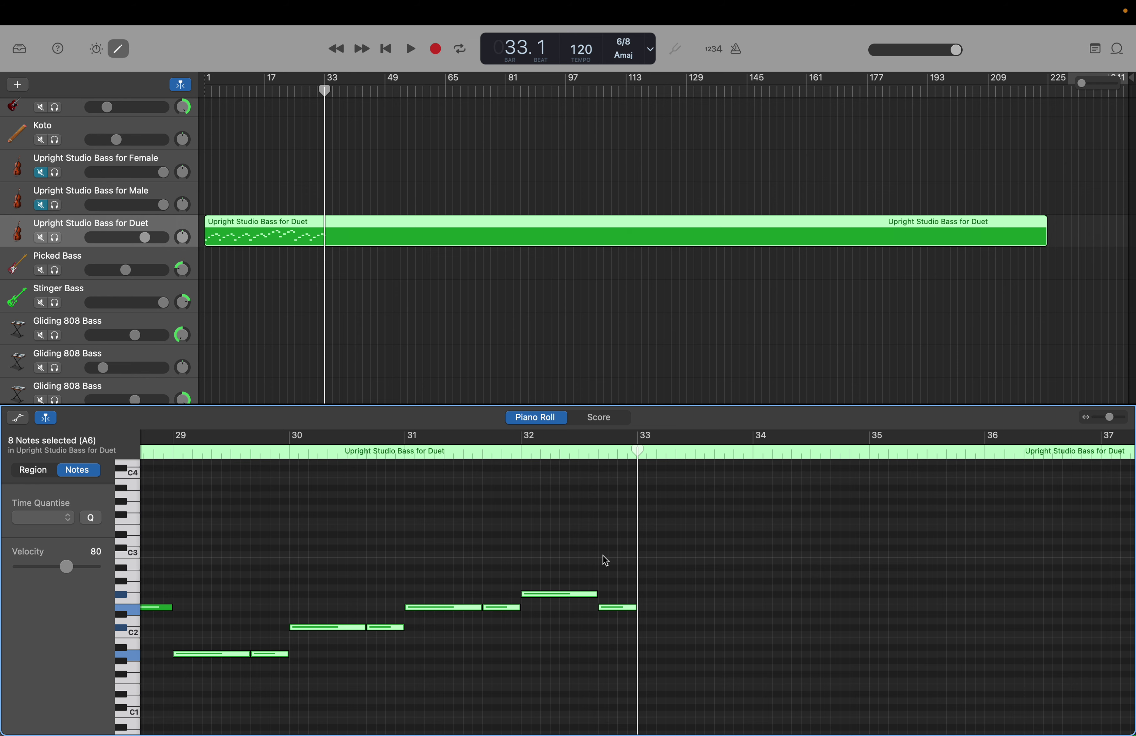
Paste the A1 phrase into bars 33–36 and transpose all eight notes up so it starts on E2.
{"action": "key", "text": "period"}
{"action": "key", "text": "period"}
{"action": "key", "text": "period"}
{"action": "key", "text": "period"}
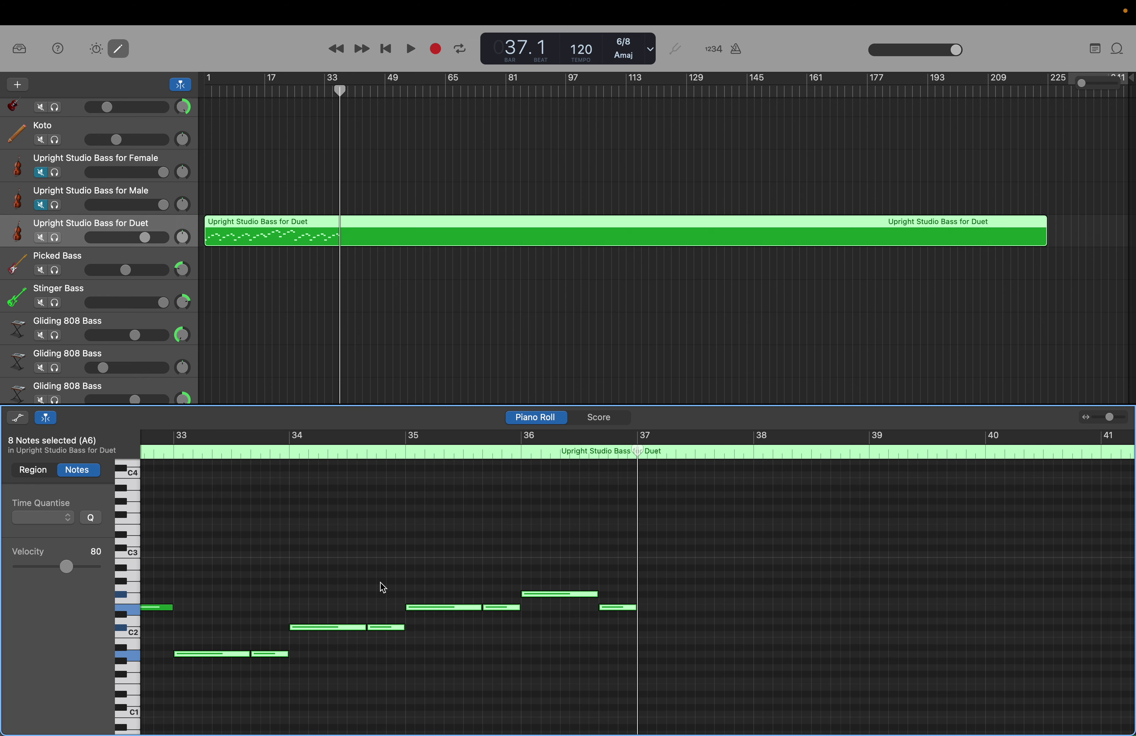
{"action": "left_click_drag", "start_coordinate": [270, 655], "coordinate": [275, 614]}
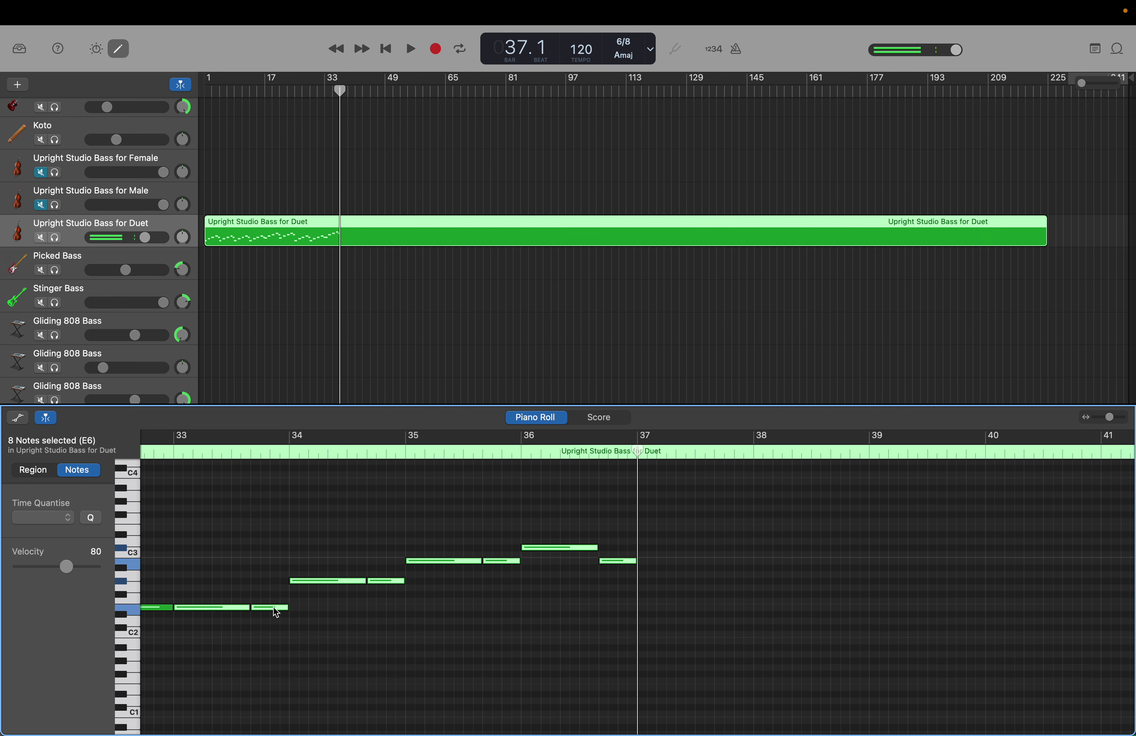
Audition the E2 phrase in bars 33–36 and copy its eight notes into bars 37–40 and 41–44.
{"action": "left_click", "coordinate": [306, 581]}
{"action": "scroll", "coordinate": [310, 584], "scroll_direction": "left", "scroll_amount": 1}
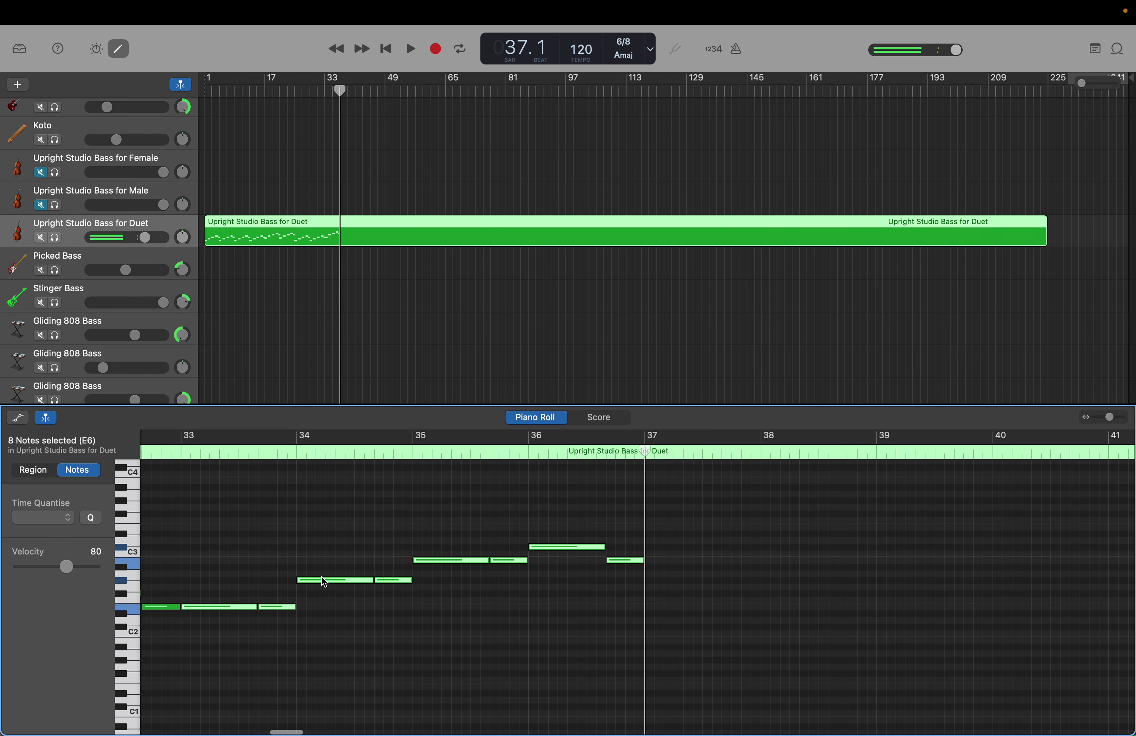
{"action": "left_click", "coordinate": [547, 547]}
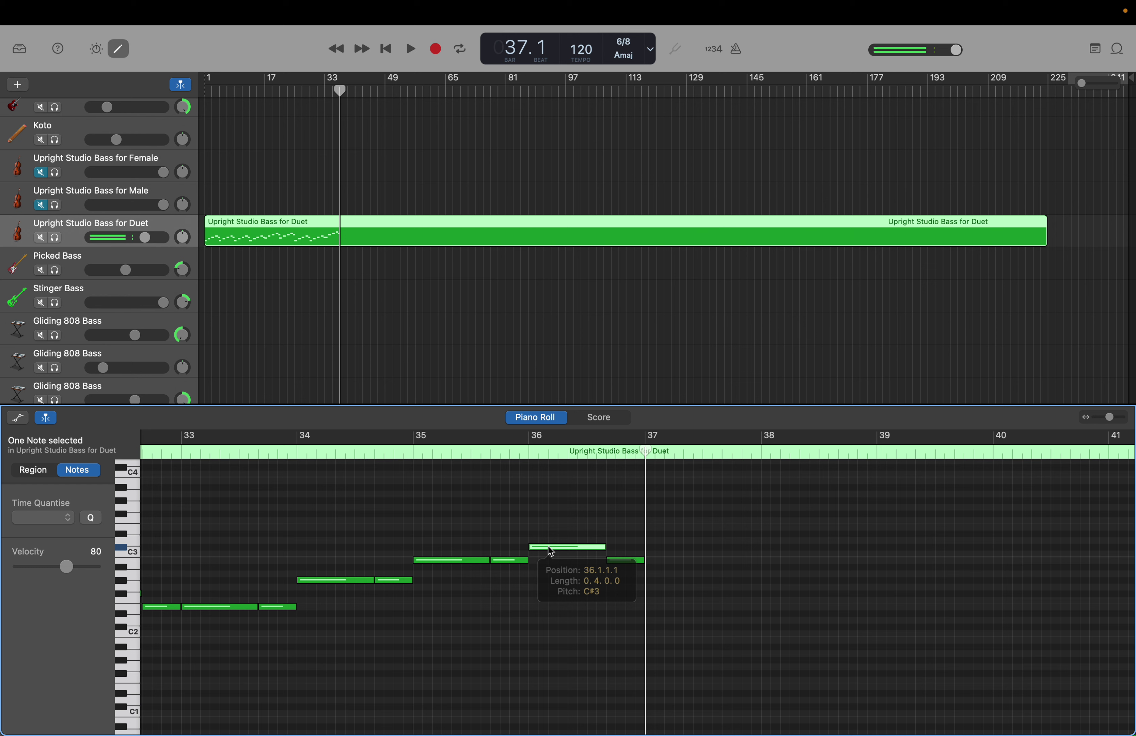
{"action": "left_click", "coordinate": [616, 559]}
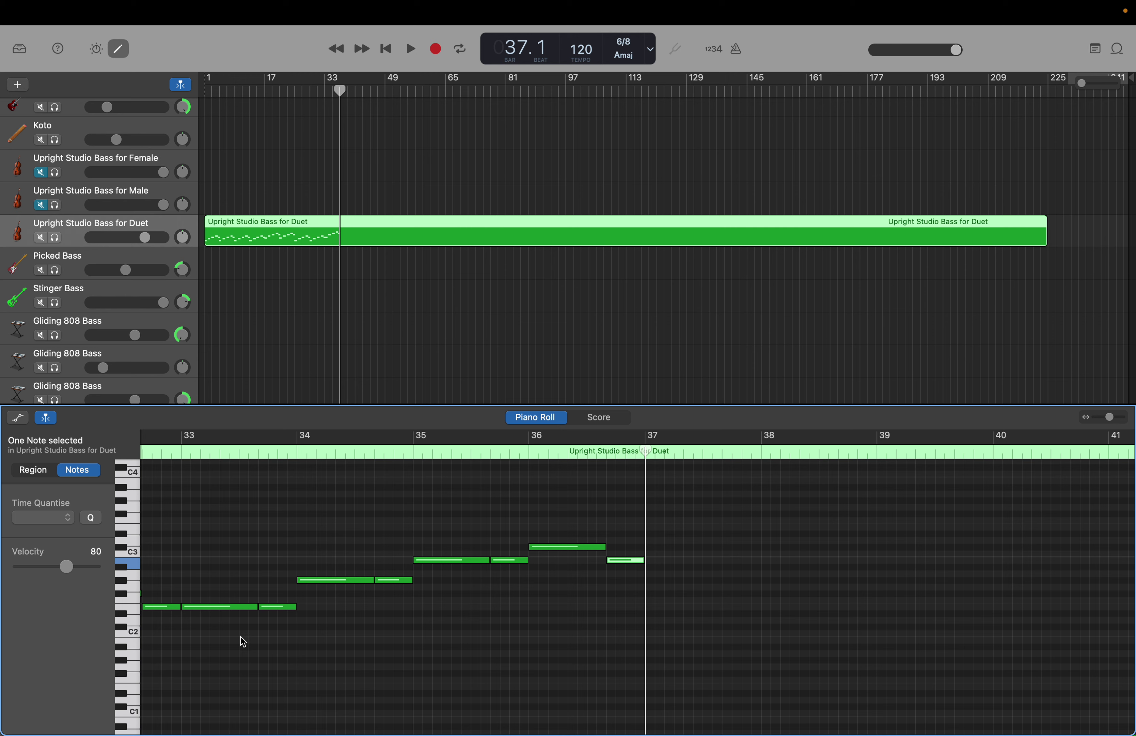
{"action": "left_click_drag", "start_coordinate": [240, 636], "coordinate": [624, 507]}
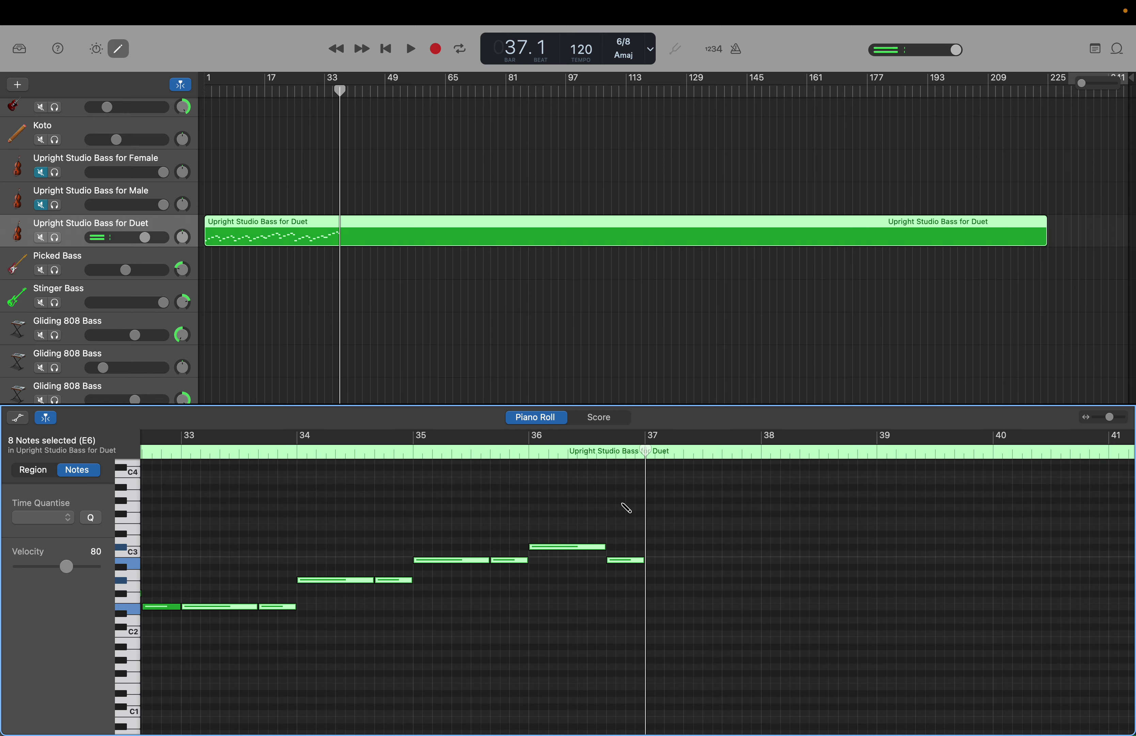
{"action": "scroll", "coordinate": [626, 507], "scroll_direction": "left", "scroll_amount": 10}
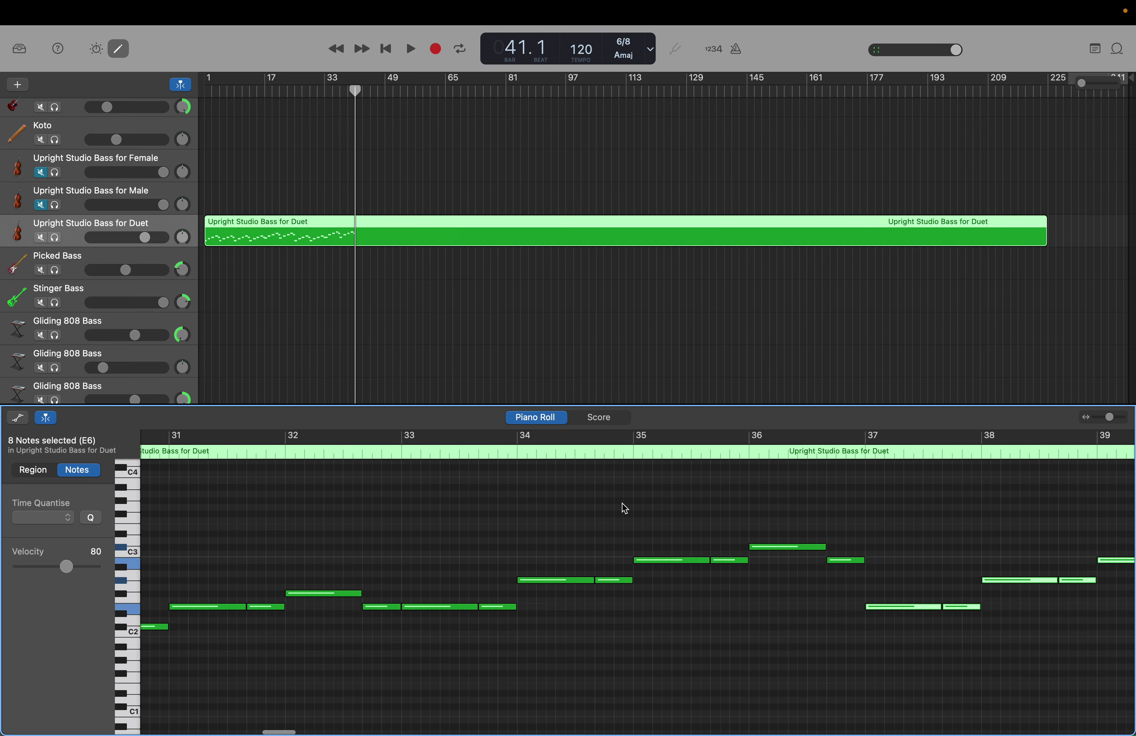
{"action": "scroll", "coordinate": [625, 508], "scroll_direction": "right", "scroll_amount": 8}
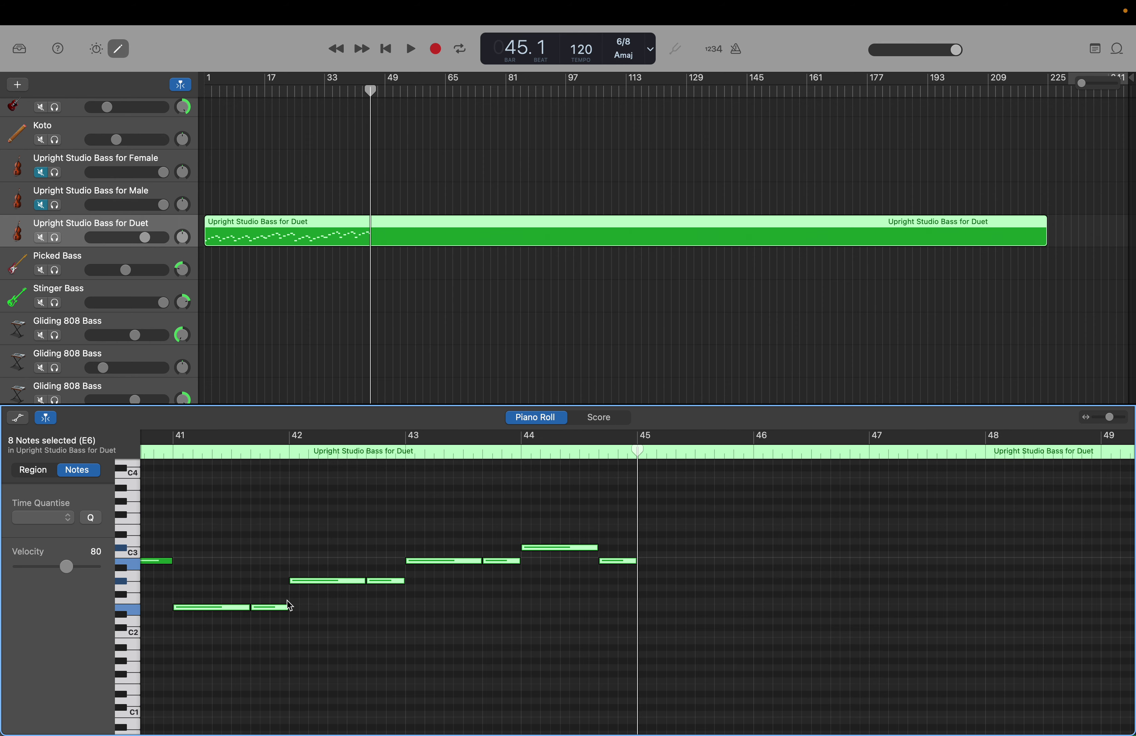
Paste the phrase into bars 45–48 lowered to start on D2, and into bars 49–52 lowered to start on A1.
{"action": "left_click_drag", "start_coordinate": [268, 616], "coordinate": [268, 624]}
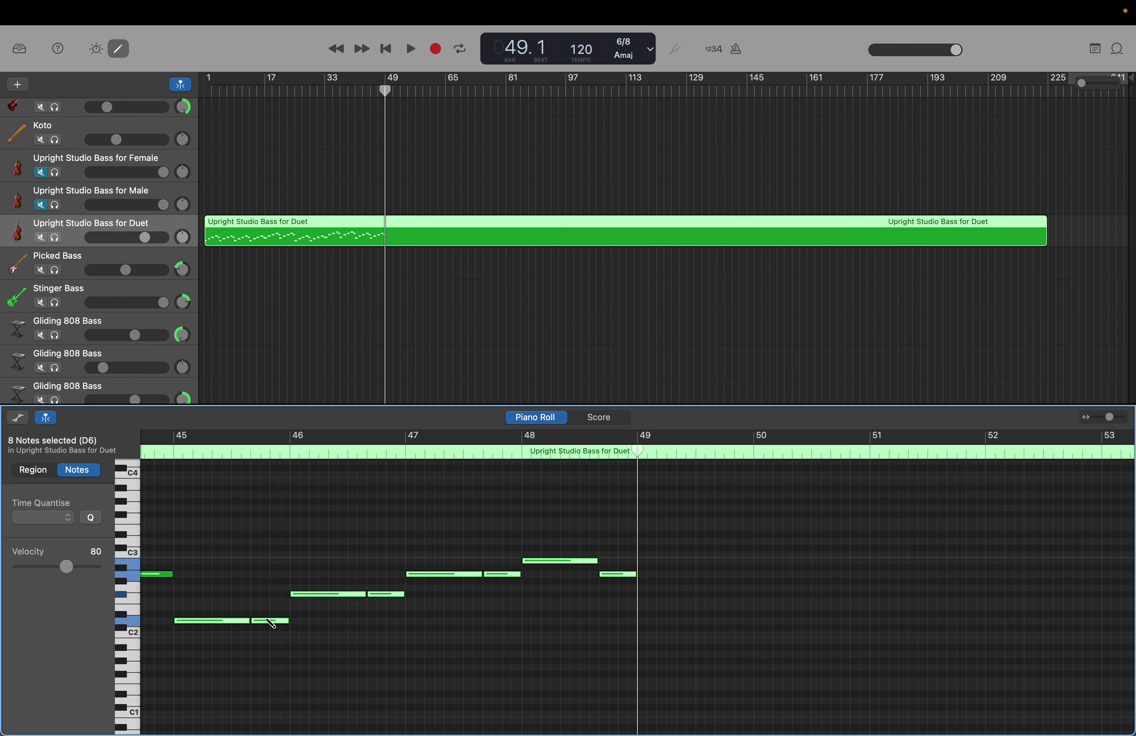
{"action": "left_click_drag", "start_coordinate": [269, 620], "coordinate": [268, 657]}
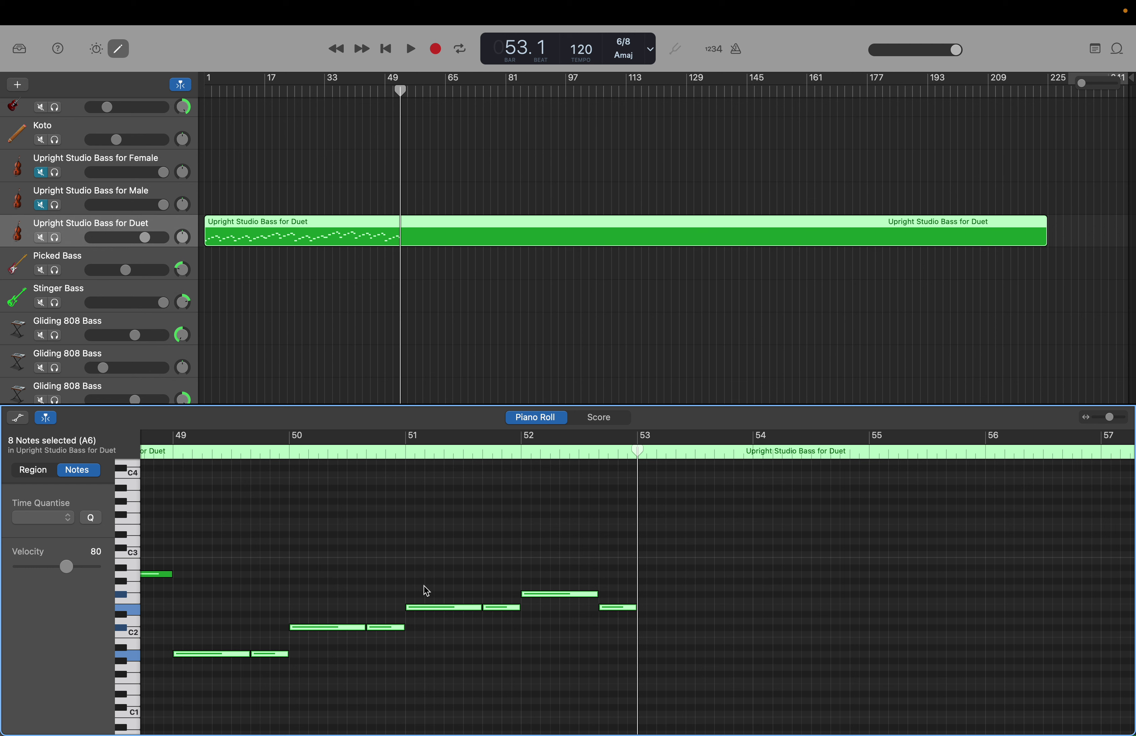
Undo the pasting and lowering of the phrases in bars 45–48 and 49–52.
{"action": "scroll", "coordinate": [426, 591], "scroll_direction": "down", "scroll_amount": 1}
{"action": "scroll", "coordinate": [427, 591], "scroll_direction": "down", "scroll_amount": 1}
{"action": "key", "text": "alt+Left"}
{"action": "key", "text": "alt+Left"}
{"action": "key", "text": "alt+Left"}
{"action": "key", "text": "alt+Left"}
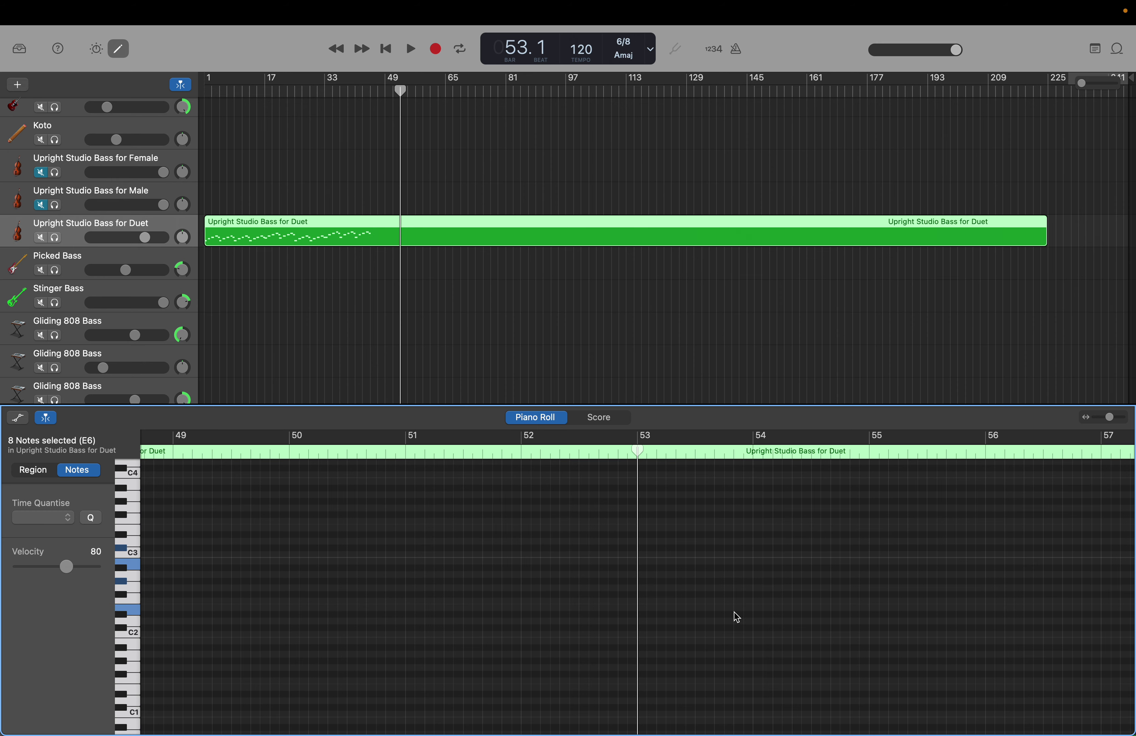
Return to the start of the song and delete the eight bass notes in bars 9–12.
{"action": "key", "text": "Return"}
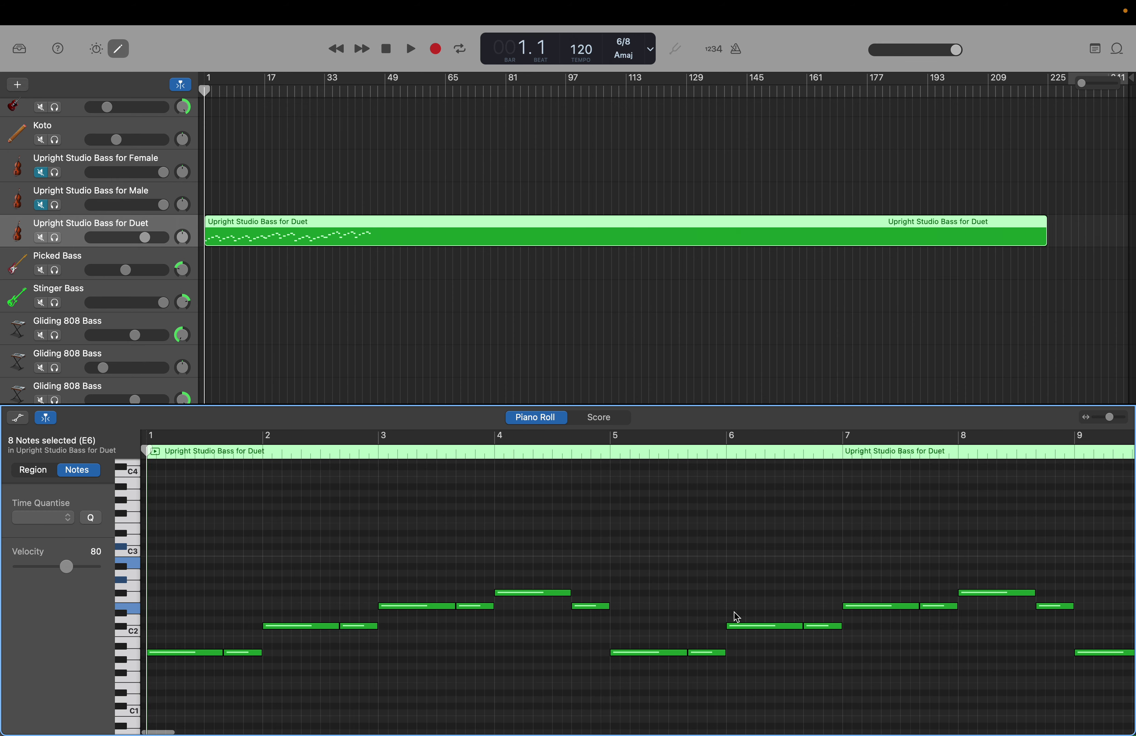
{"action": "scroll", "coordinate": [716, 592], "scroll_direction": "up", "scroll_amount": 1}
{"action": "left_click", "coordinate": [653, 509]}
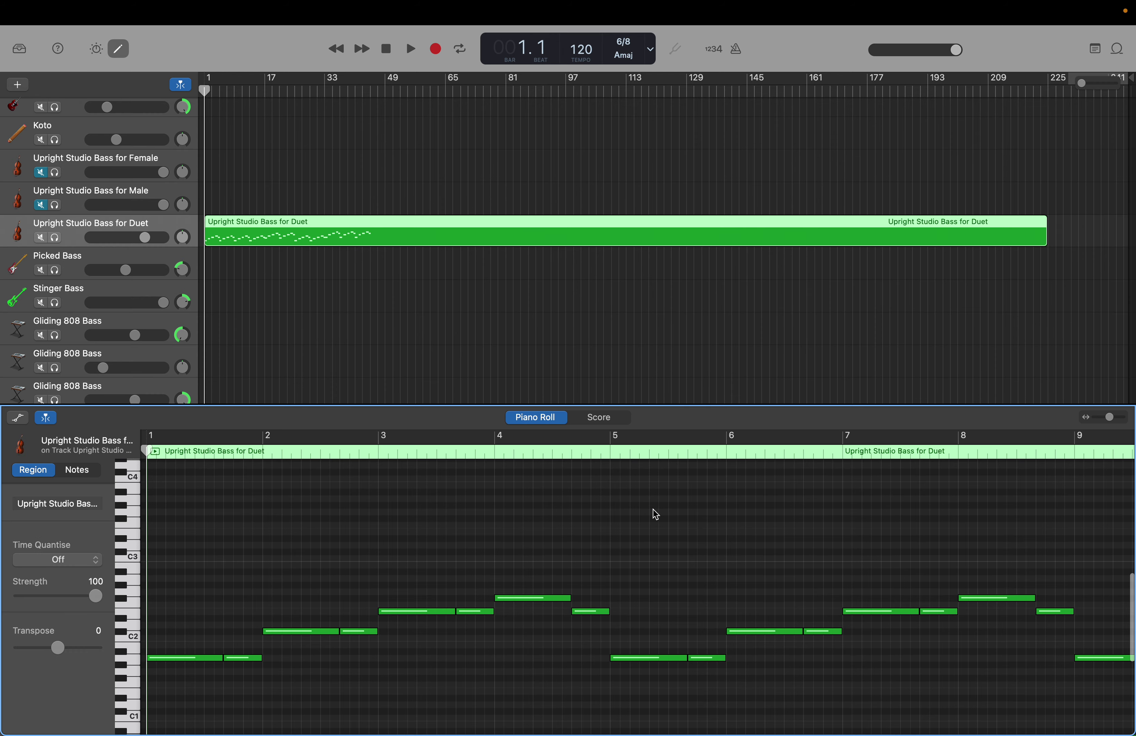
{"action": "scroll", "coordinate": [802, 597], "scroll_direction": "right", "scroll_amount": 5}
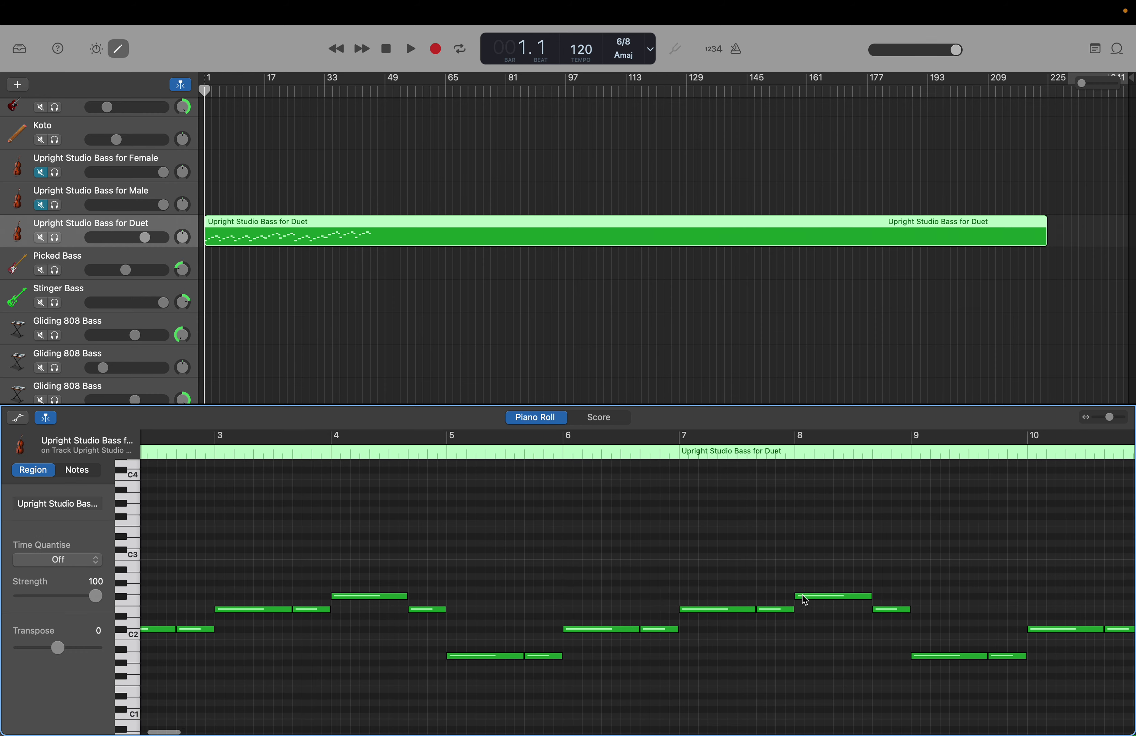
{"action": "left_click_drag", "start_coordinate": [914, 497], "coordinate": [850, 652]}
{"action": "key", "text": "Delete"}
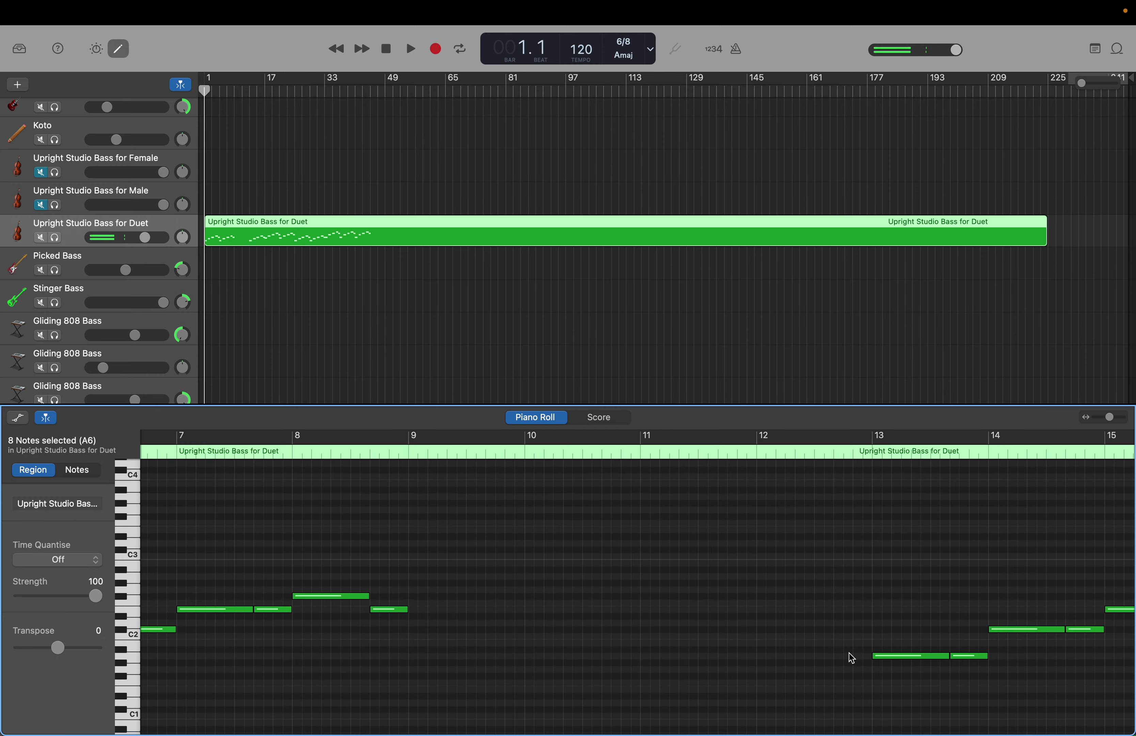
Delete all bass notes from bar 17 onward, keeping the phrase in bars 13–16.
{"action": "scroll", "coordinate": [870, 597], "scroll_direction": "right", "scroll_amount": 12}
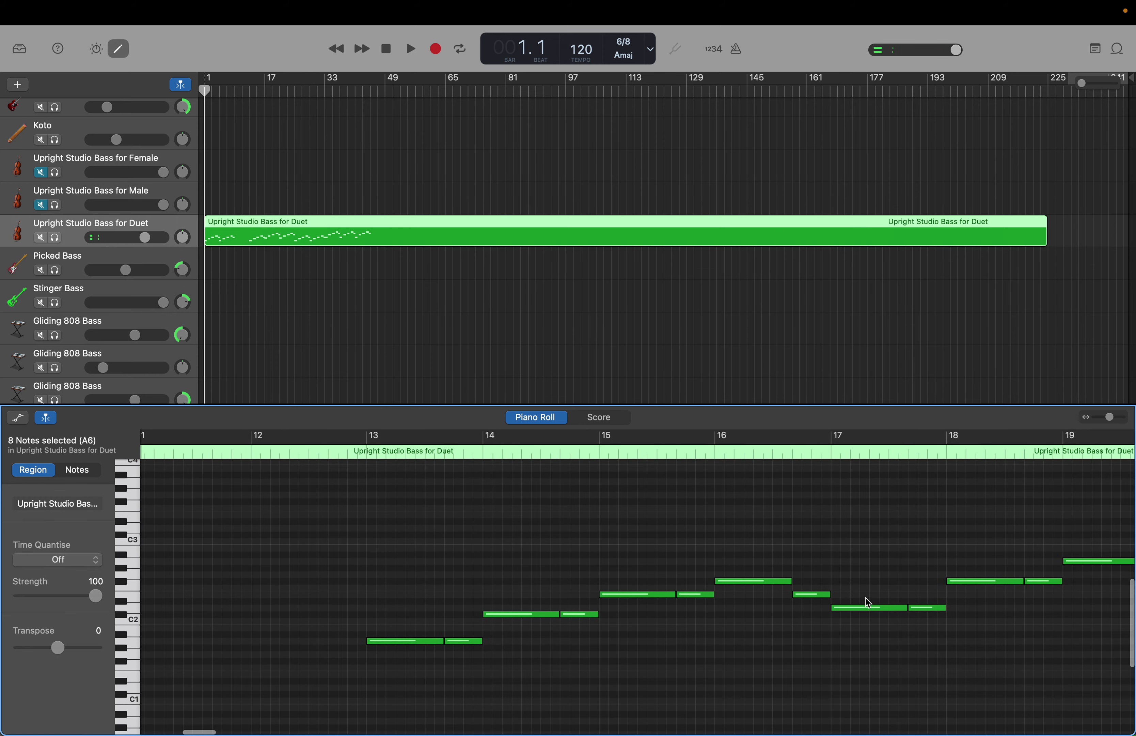
{"action": "left_click_drag", "start_coordinate": [866, 651], "coordinate": [1130, 509]}
{"action": "key", "text": "Delete"}
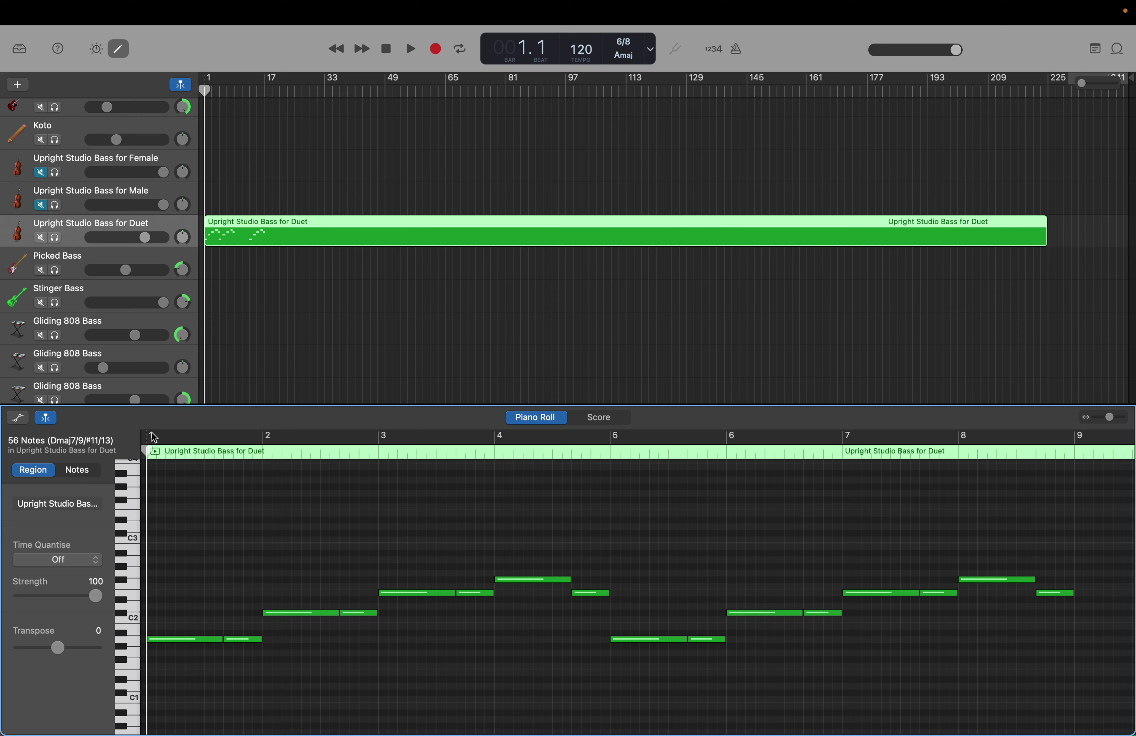
Copy the eight-note phrase from bars 5–8 into bars 9–12 and raise it to start on D2.
{"action": "left_click", "coordinate": [148, 447]}
{"action": "left_click_drag", "start_coordinate": [148, 446], "coordinate": [1077, 541]}
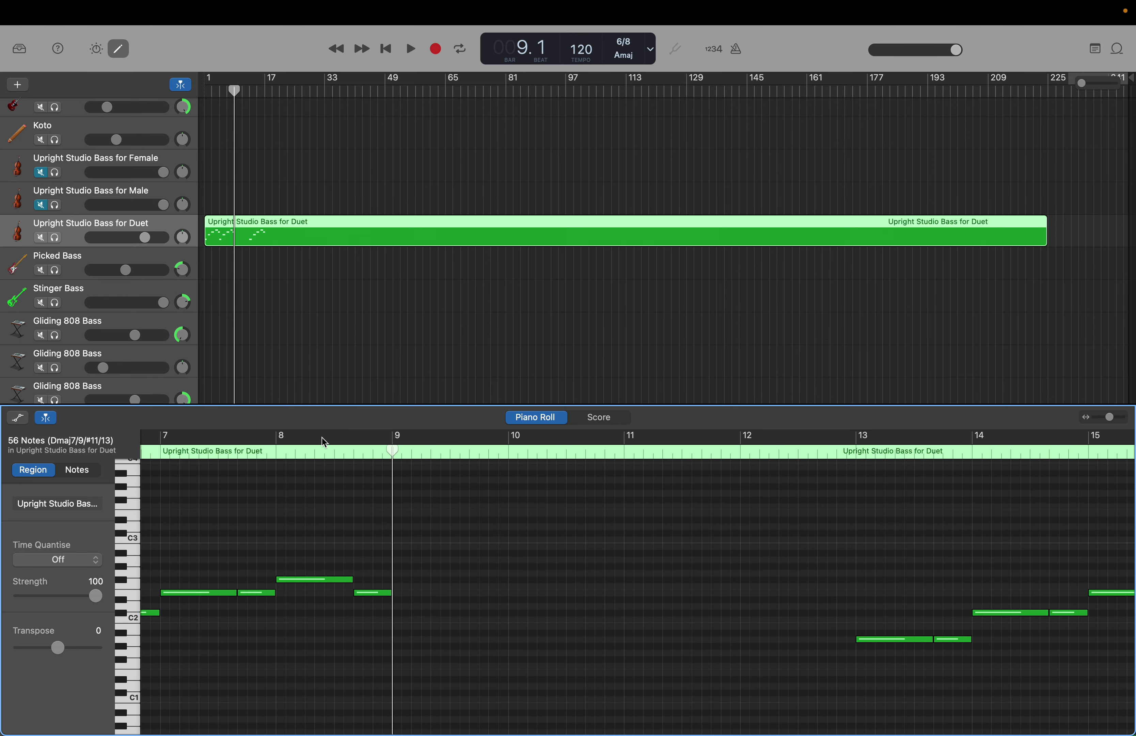
{"action": "scroll", "coordinate": [326, 441], "scroll_direction": "left", "scroll_amount": 5}
{"action": "left_click_drag", "start_coordinate": [185, 522], "coordinate": [598, 687]}
{"action": "key", "text": "super+c"}
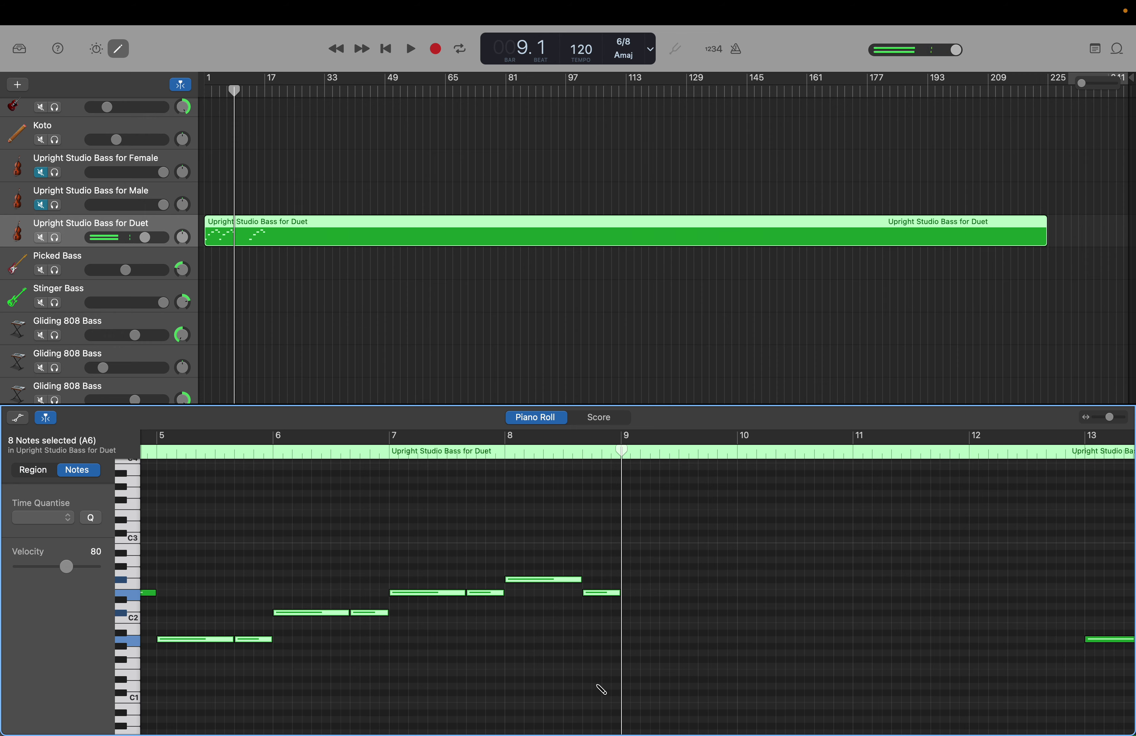
{"action": "key", "text": "super+v"}
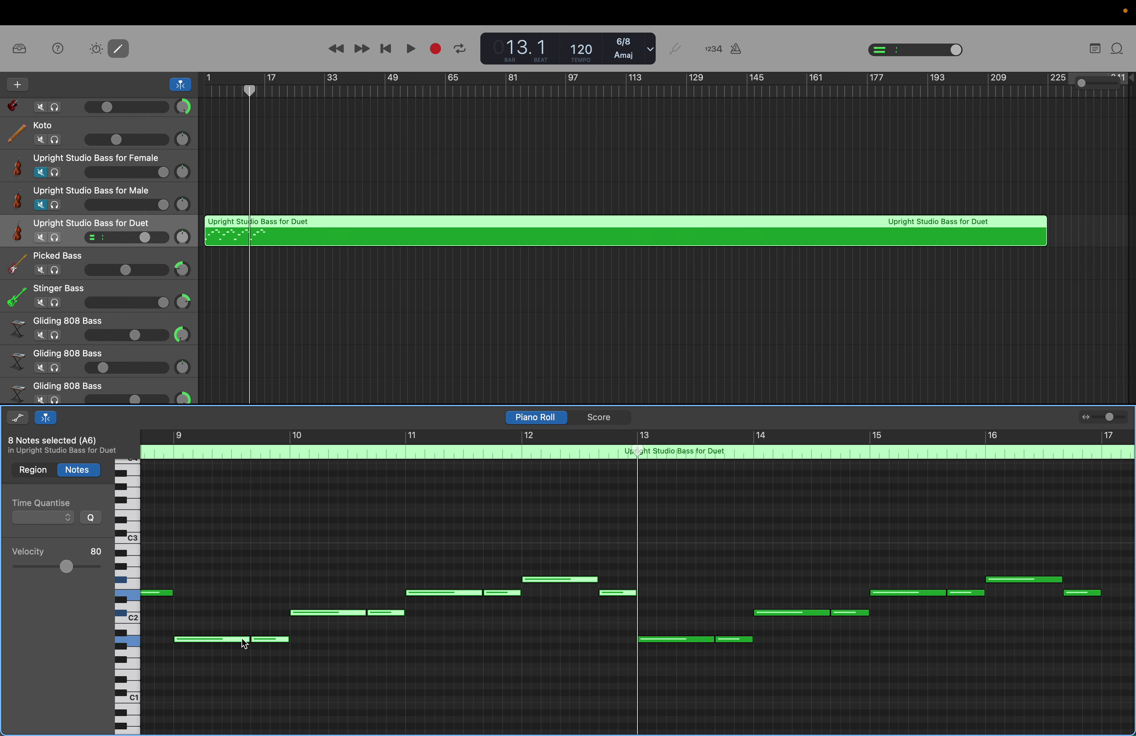
{"action": "left_click_drag", "start_coordinate": [233, 640], "coordinate": [238, 609]}
Copy the A1 phrase from bars 13–16 into bars 17–20 and raise it to start on E2.
{"action": "scroll", "coordinate": [238, 610], "scroll_direction": "right", "scroll_amount": 10}
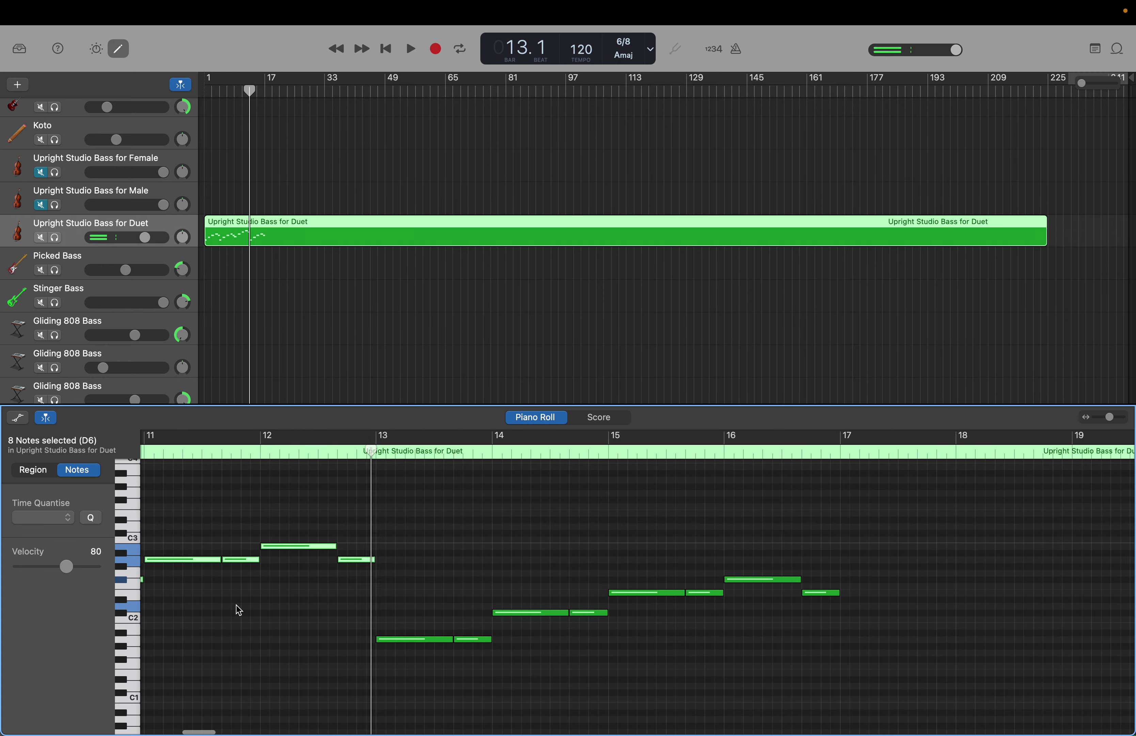
{"action": "left_click_drag", "start_coordinate": [341, 447], "coordinate": [807, 470]}
{"action": "left_click_drag", "start_coordinate": [394, 673], "coordinate": [782, 529]}
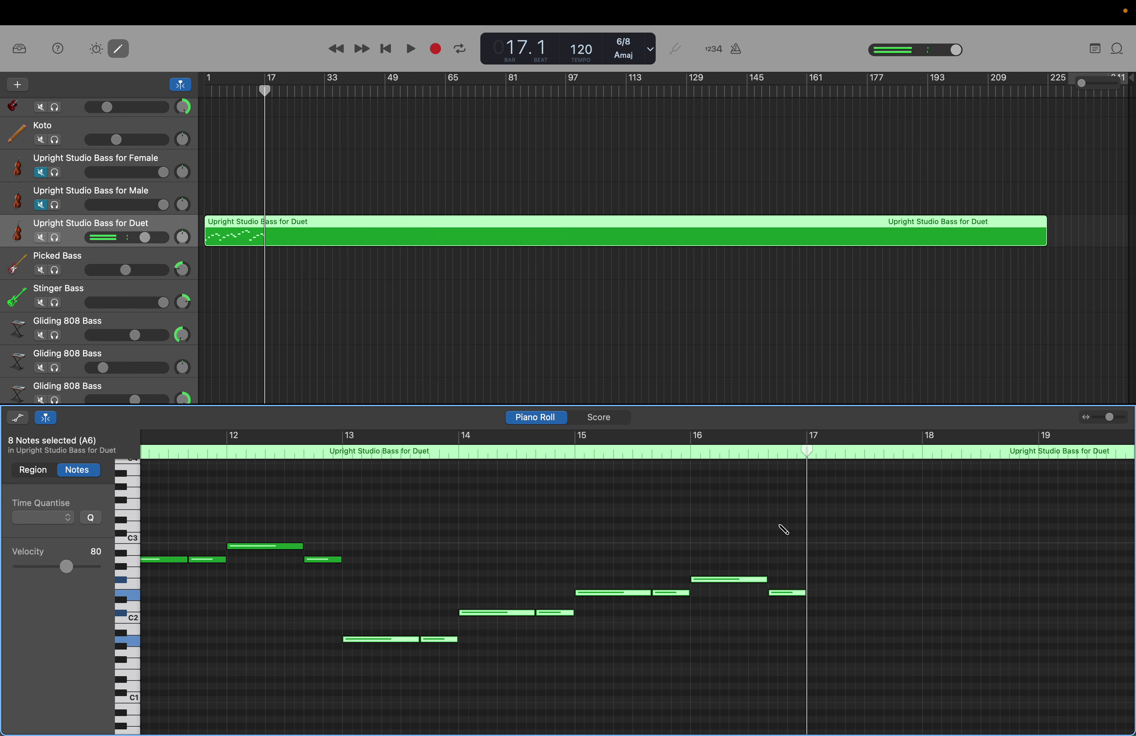
{"action": "key", "text": "super+c"}
{"action": "key", "text": "super+v"}
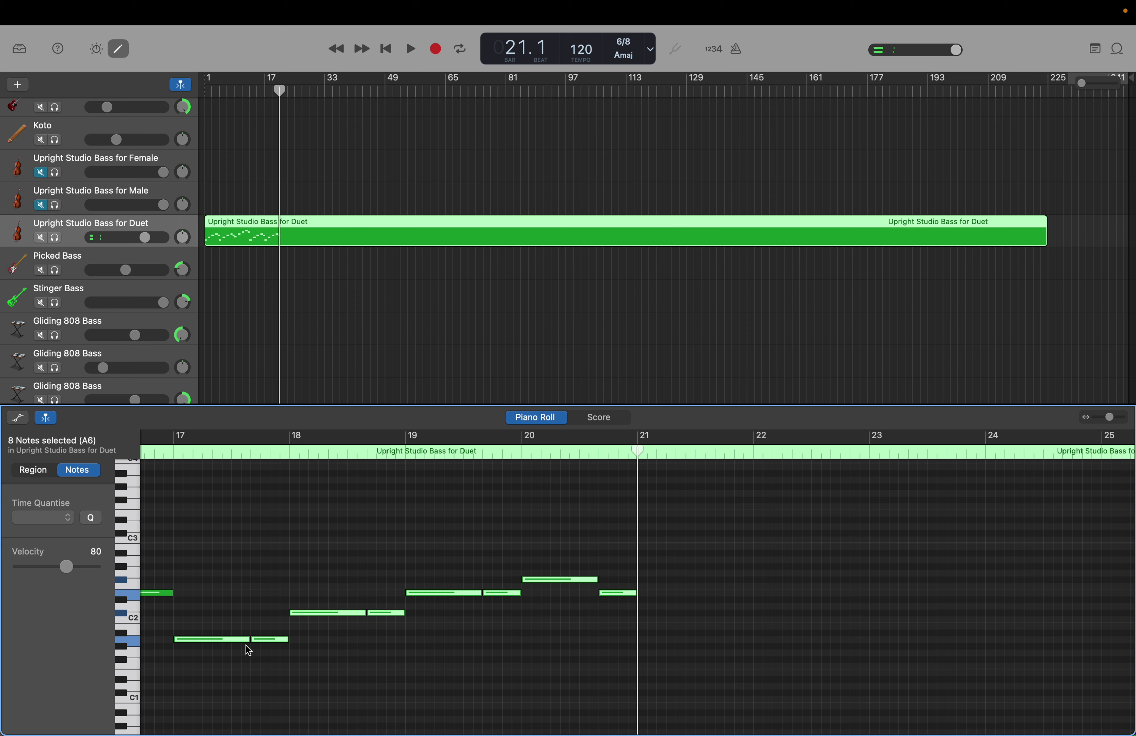
{"action": "left_click_drag", "start_coordinate": [233, 639], "coordinate": [242, 601]}
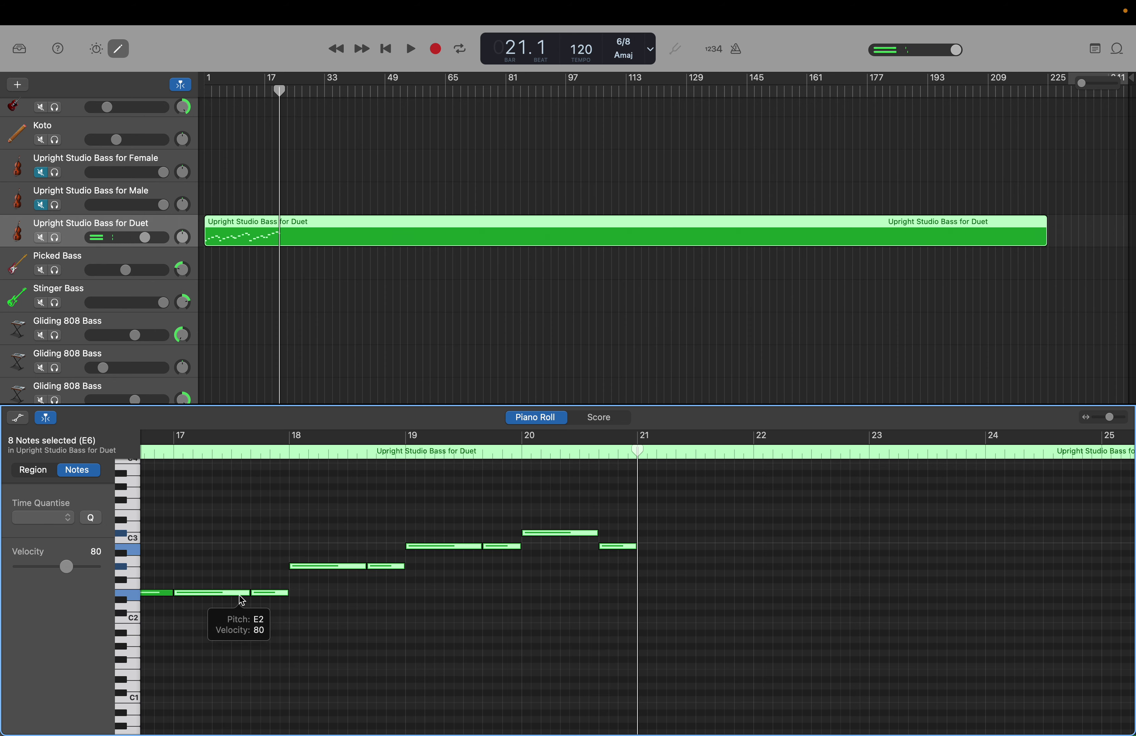
Copy the E2 phrase into bars 21–24 and lower all eight notes to start on D2.
{"action": "key", "text": "super+c"}
{"action": "key", "text": "super+v"}
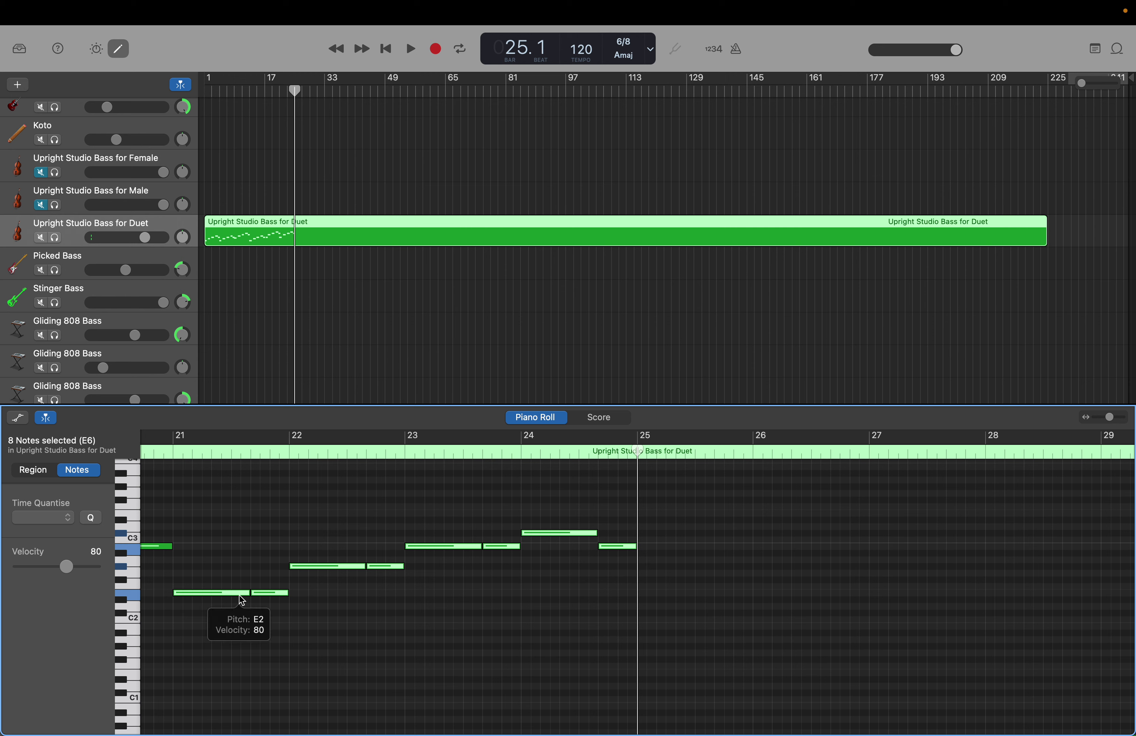
{"action": "left_click_drag", "start_coordinate": [226, 594], "coordinate": [225, 609]}
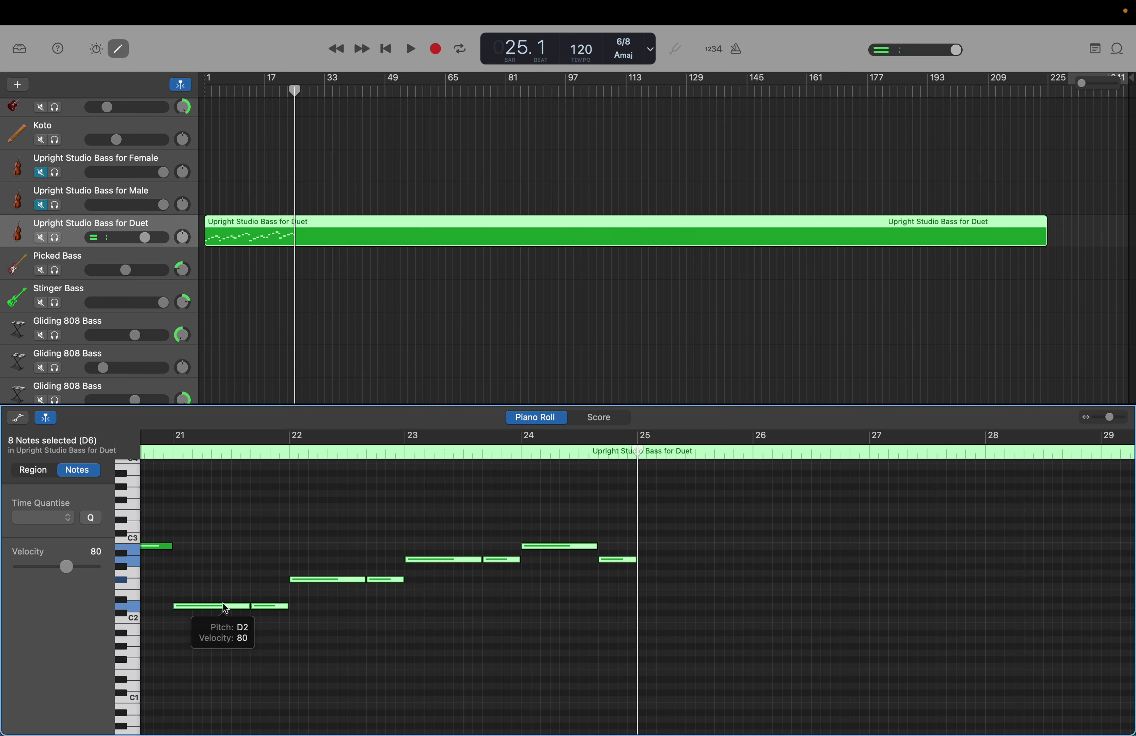
Copy the two notes of bar 23 into bar 25 and lower them one octave to A1.
{"action": "scroll", "coordinate": [544, 520], "scroll_direction": "right", "scroll_amount": 3}
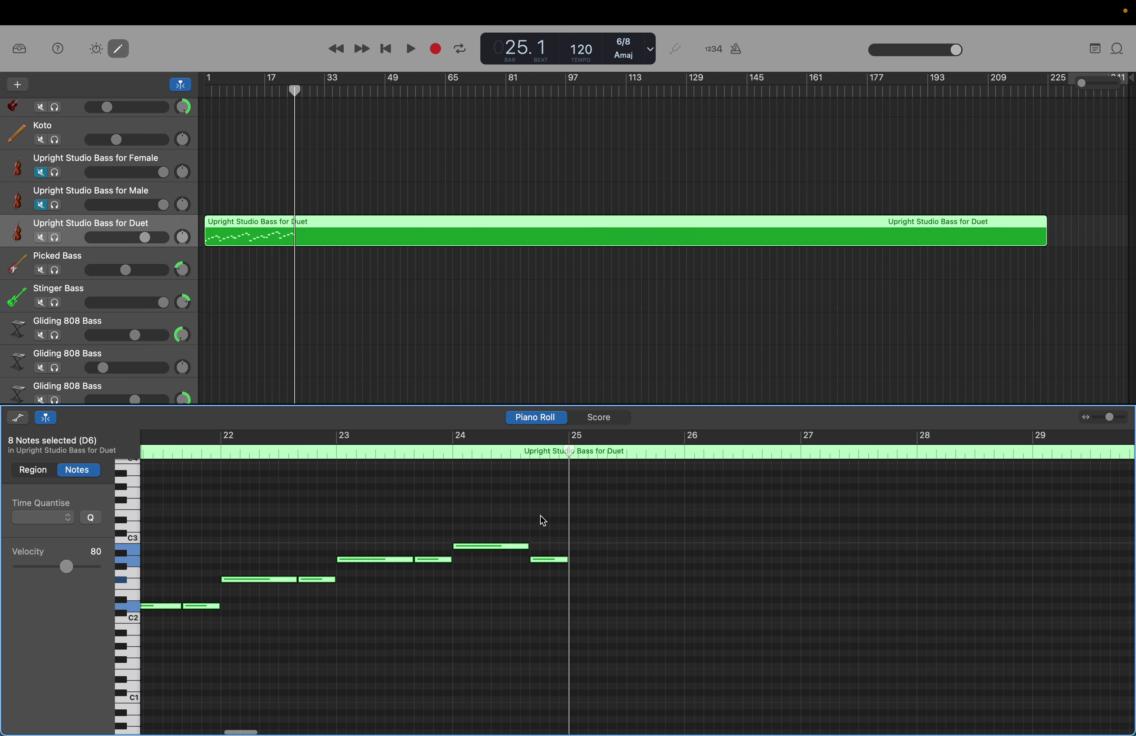
{"action": "left_click", "coordinate": [593, 589]}
{"action": "scroll", "coordinate": [592, 590], "scroll_direction": "left", "scroll_amount": 20}
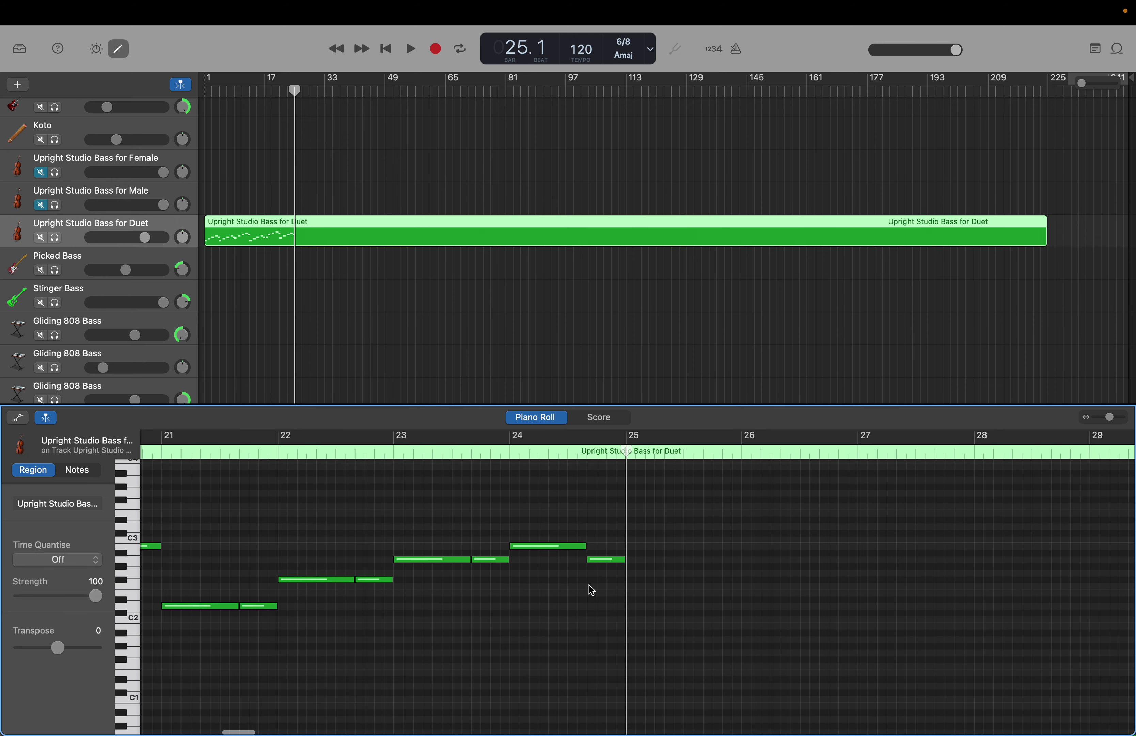
{"action": "scroll", "coordinate": [591, 589], "scroll_direction": "right", "scroll_amount": 15}
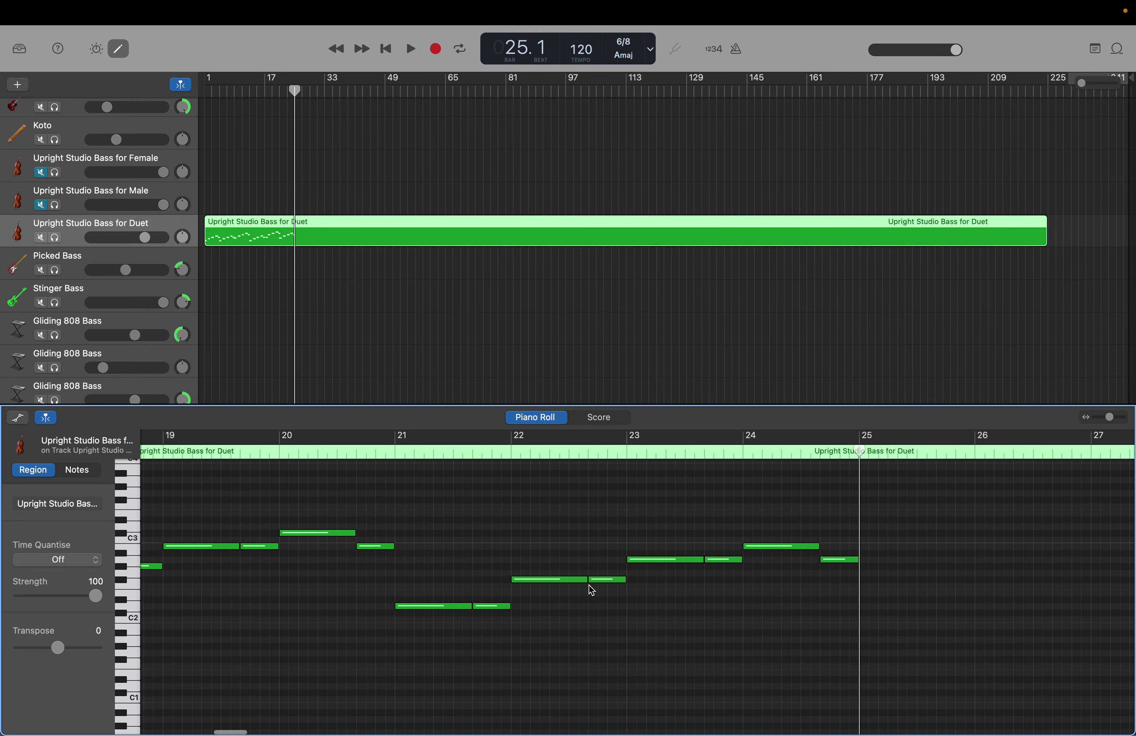
{"action": "scroll", "coordinate": [665, 621], "scroll_direction": "right", "scroll_amount": 5}
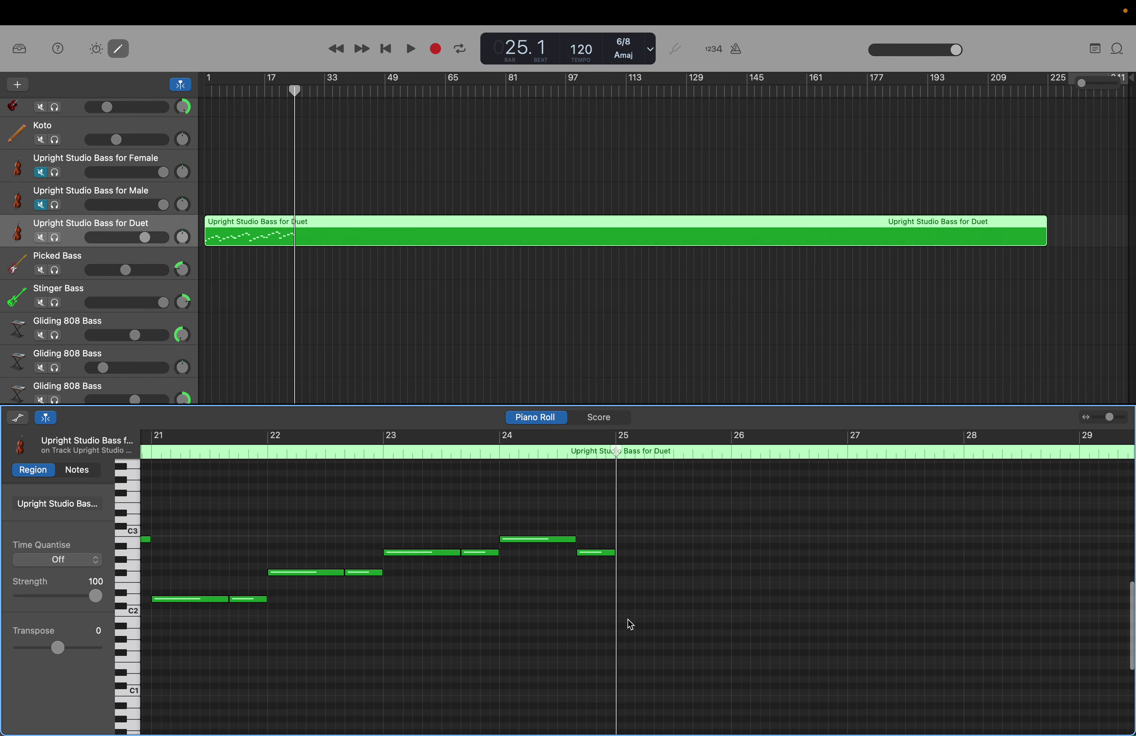
{"action": "left_click", "coordinate": [434, 531]}
{"action": "left_click_drag", "start_coordinate": [434, 532], "coordinate": [473, 574]}
{"action": "key", "text": "super+c"}
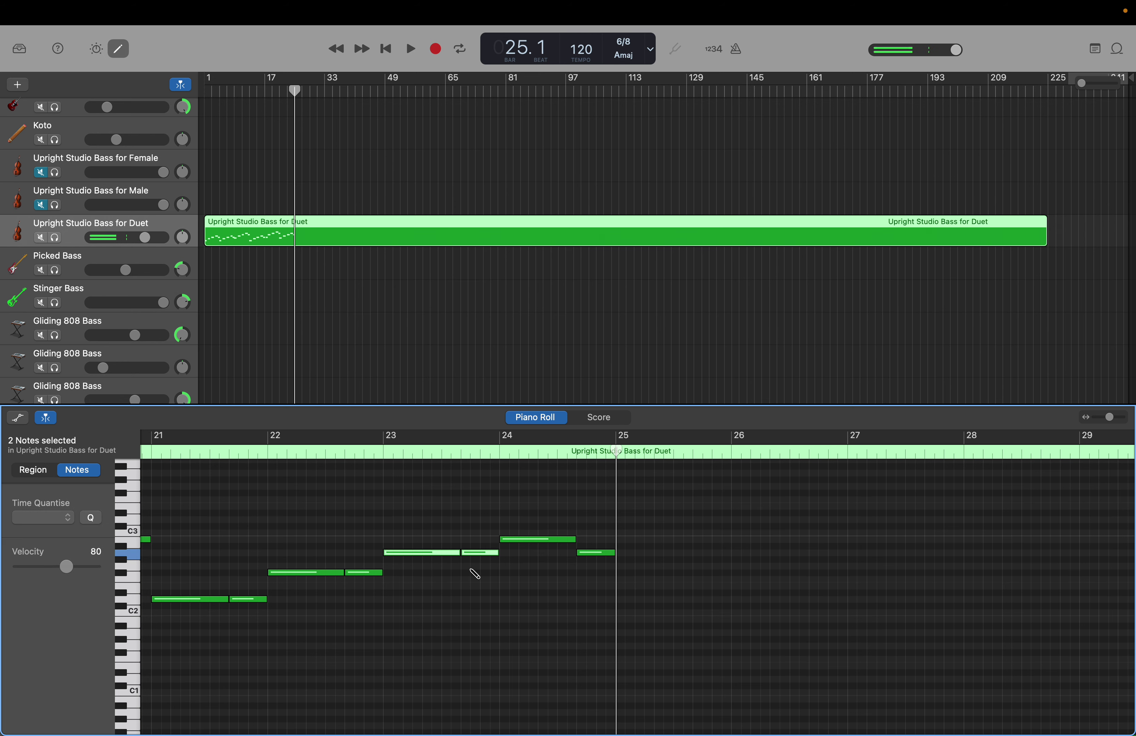
{"action": "key", "text": "super+v"}
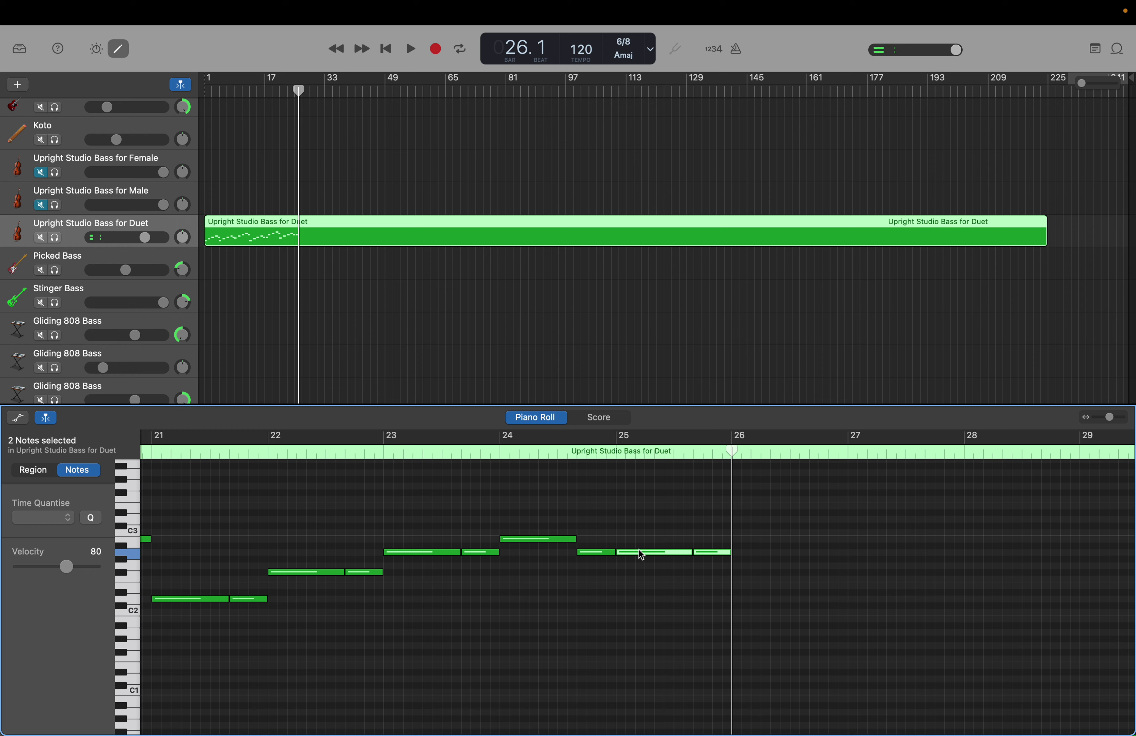
{"action": "left_click_drag", "start_coordinate": [641, 552], "coordinate": [642, 632]}
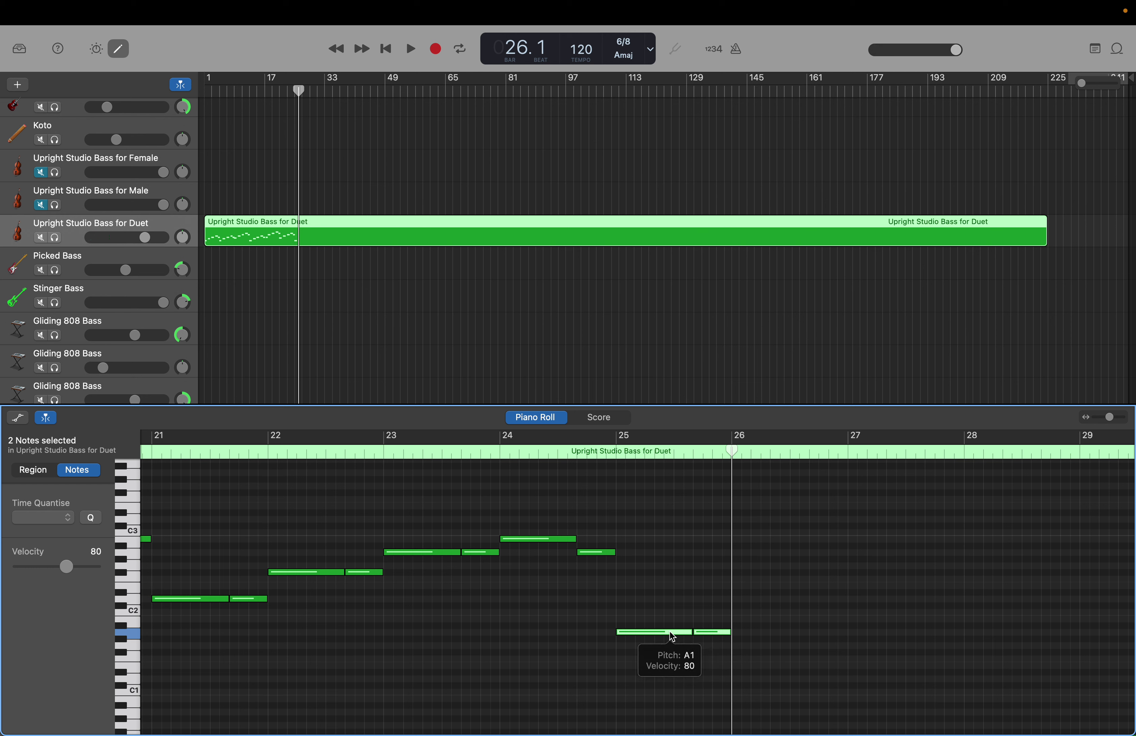
{"action": "left_click", "coordinate": [708, 635]}
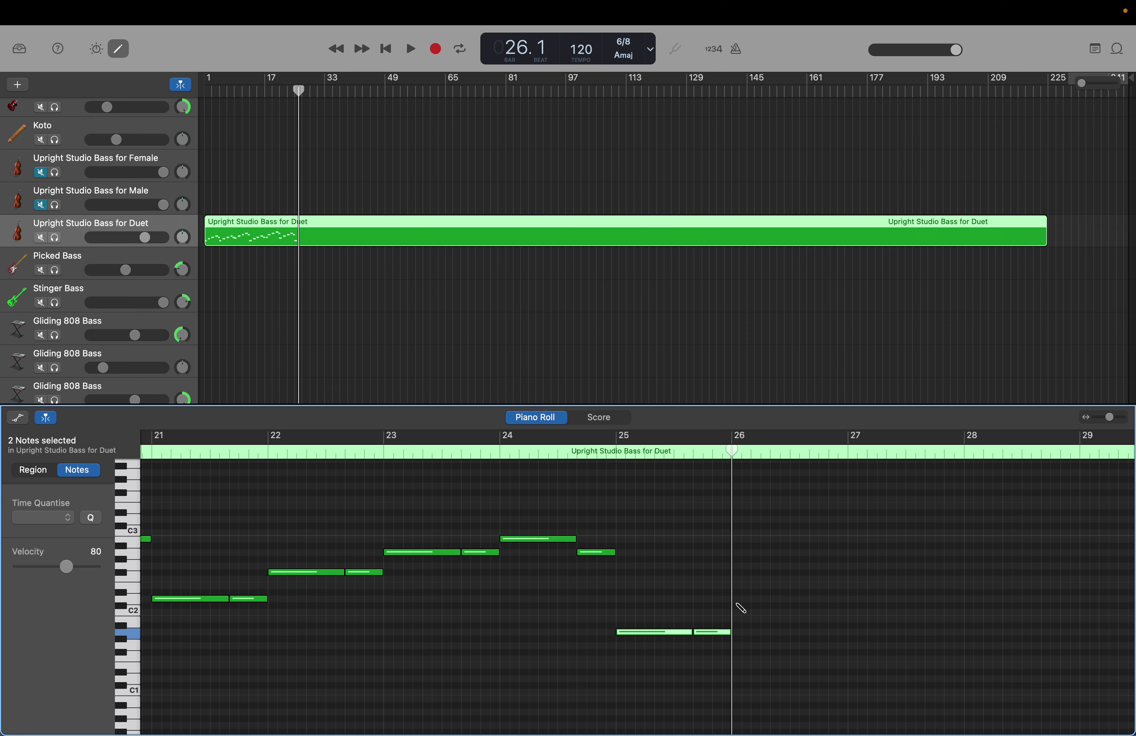
Paste the two-note figure into bar 26, raise it to C♯2, and audition it against the notes of bar 25.
{"action": "key", "text": "super+v"}
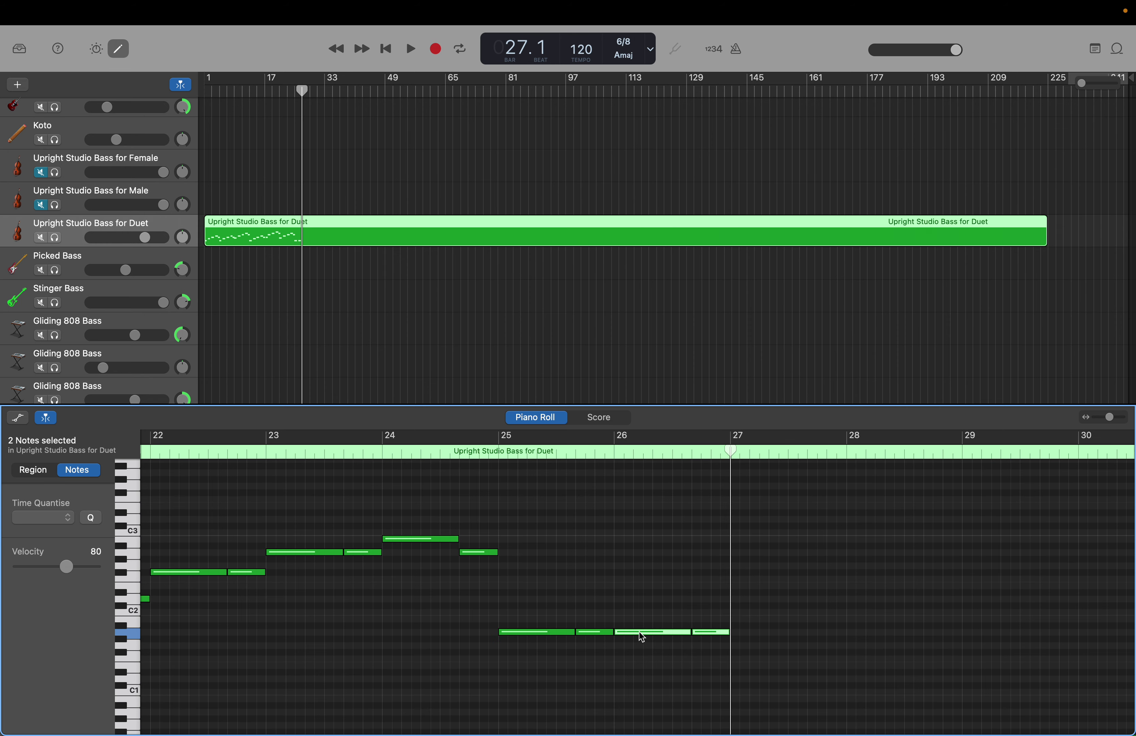
{"action": "left_click_drag", "start_coordinate": [642, 637], "coordinate": [640, 612]}
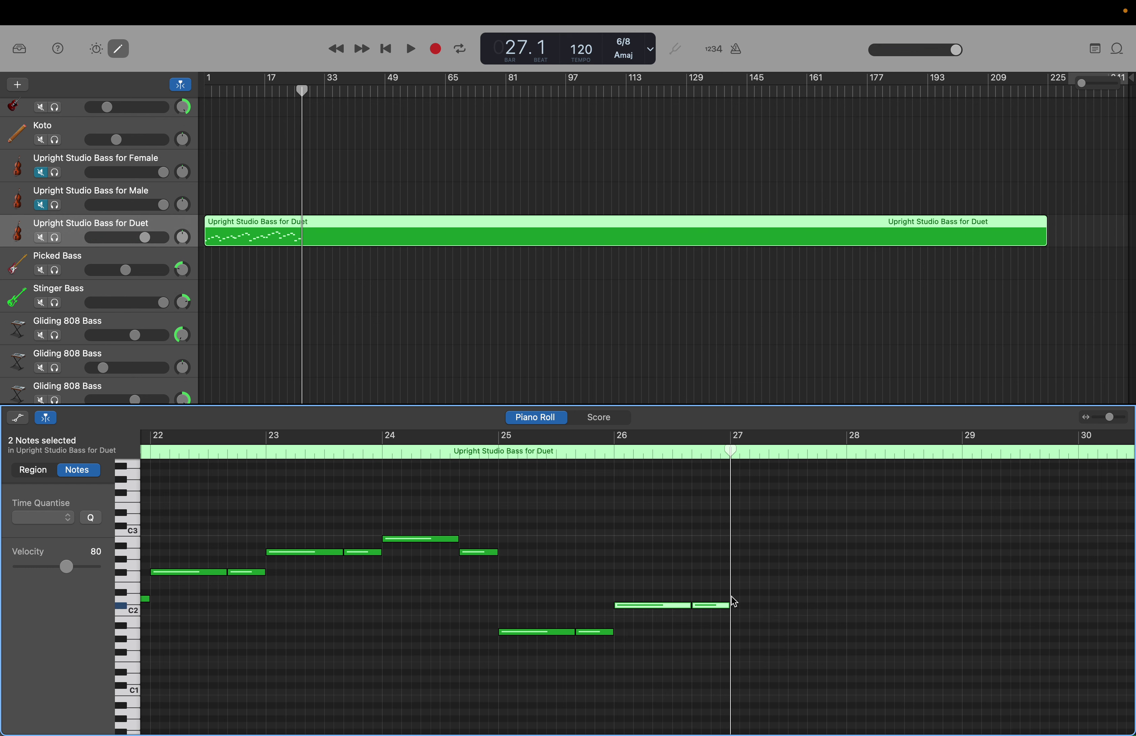
{"action": "left_click", "coordinate": [644, 607]}
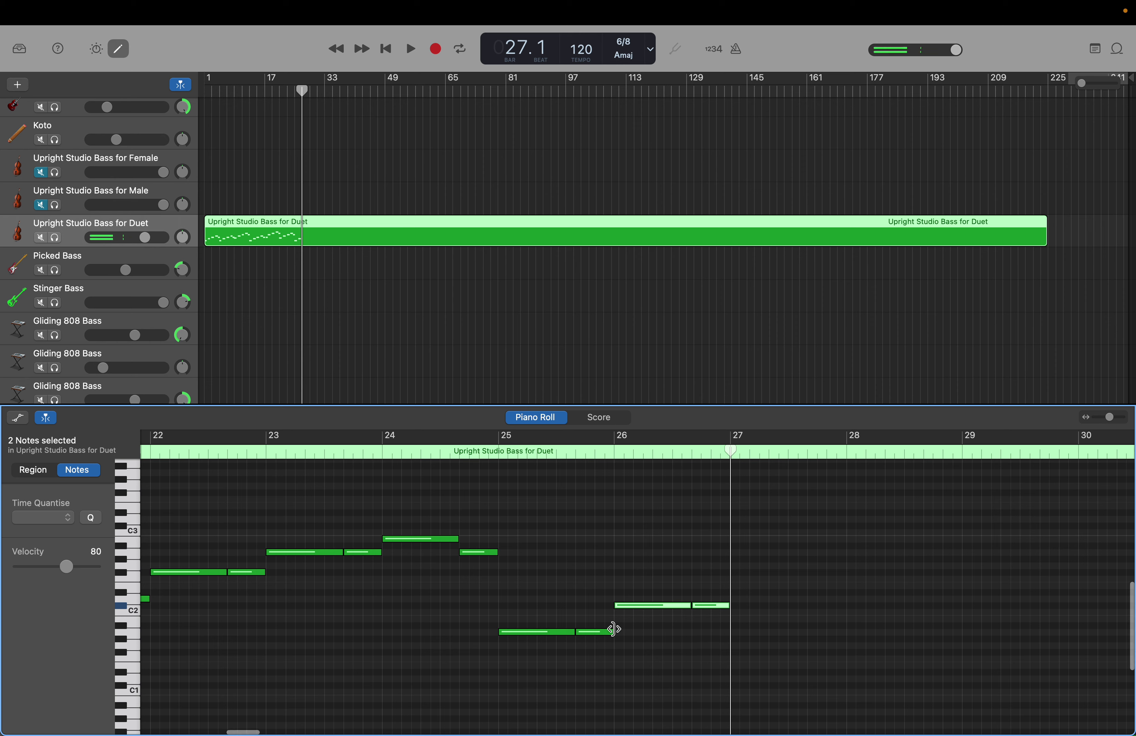
{"action": "left_click", "coordinate": [611, 629]}
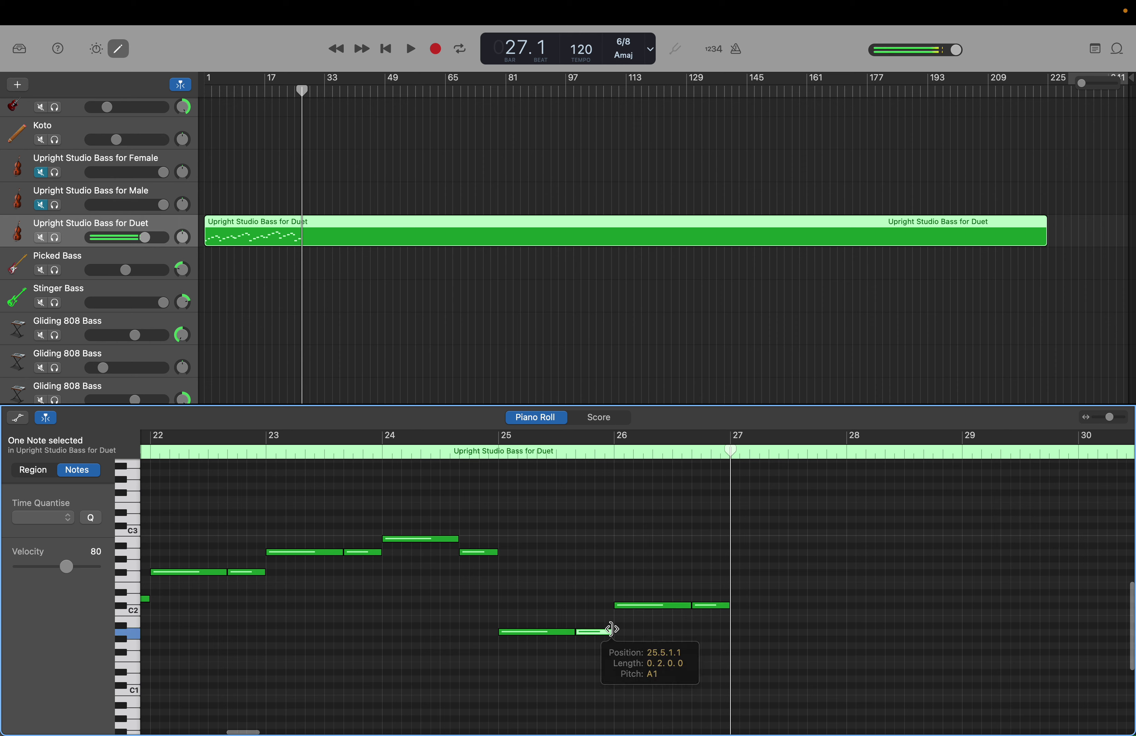
{"action": "left_click", "coordinate": [640, 607]}
{"action": "left_click", "coordinate": [639, 612]}
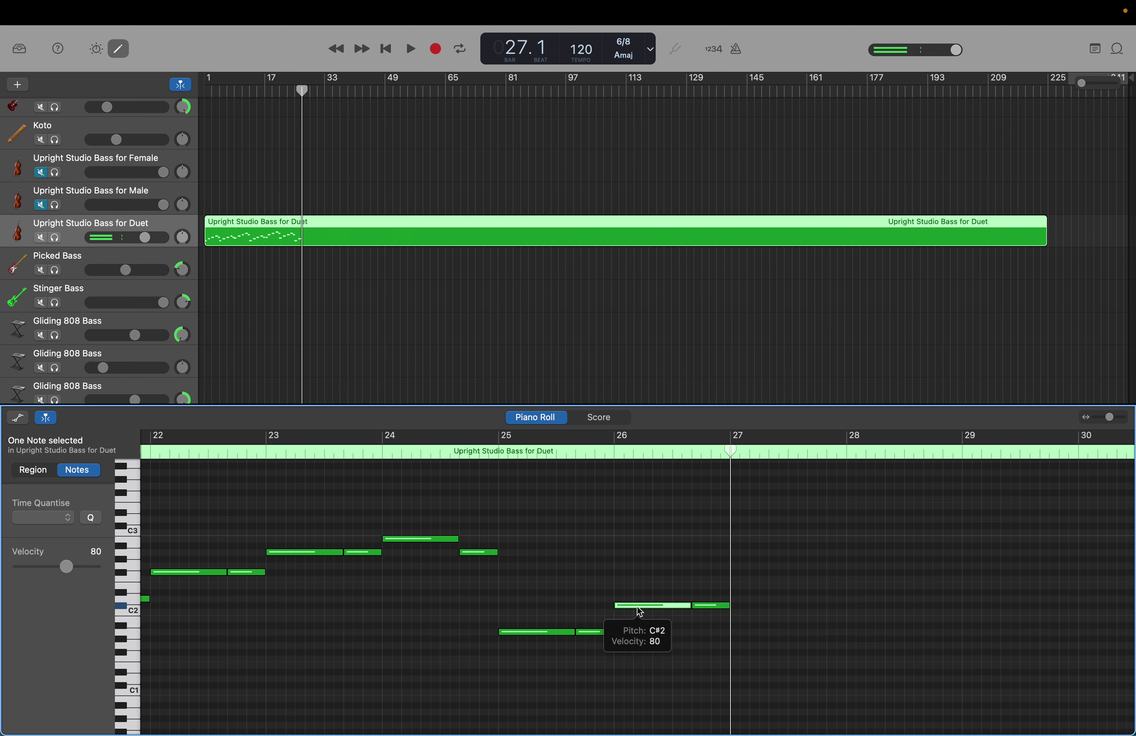
Copy the two C♯2 notes into bar 27 raised to D2, and add the pair in bar 28 raised to F♯2.
{"action": "left_click_drag", "start_coordinate": [639, 611], "coordinate": [715, 631]}
{"action": "key", "text": "super+v"}
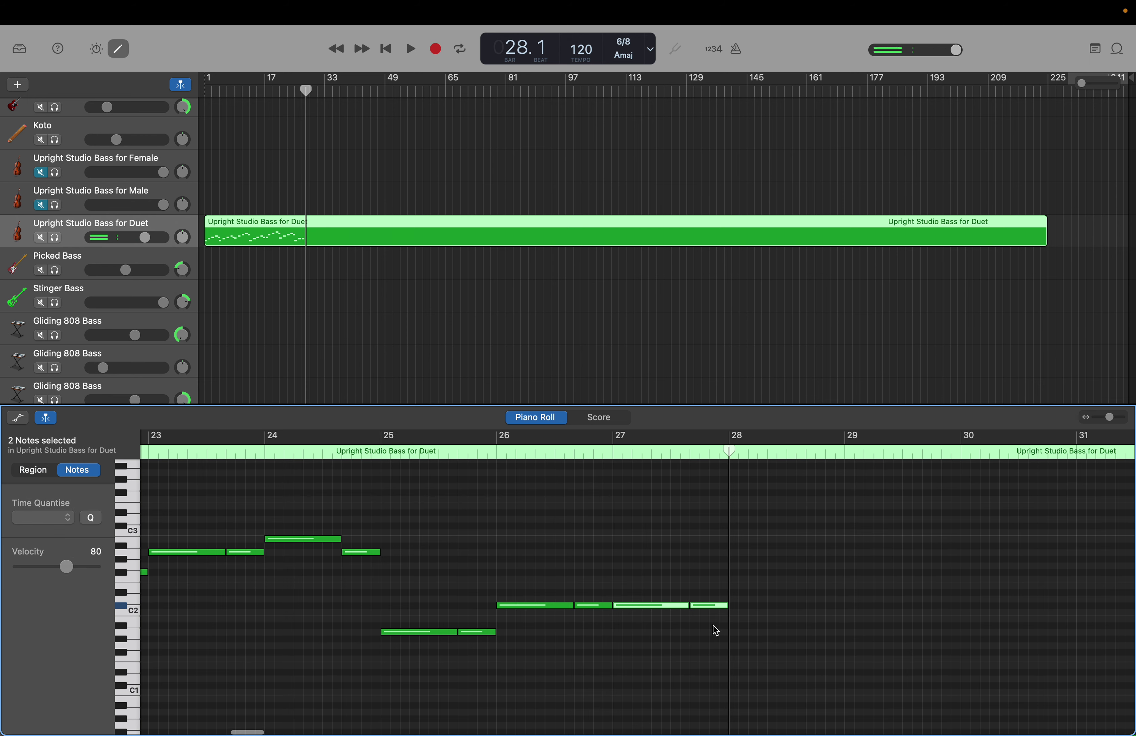
{"action": "left_click_drag", "start_coordinate": [663, 607], "coordinate": [661, 603]}
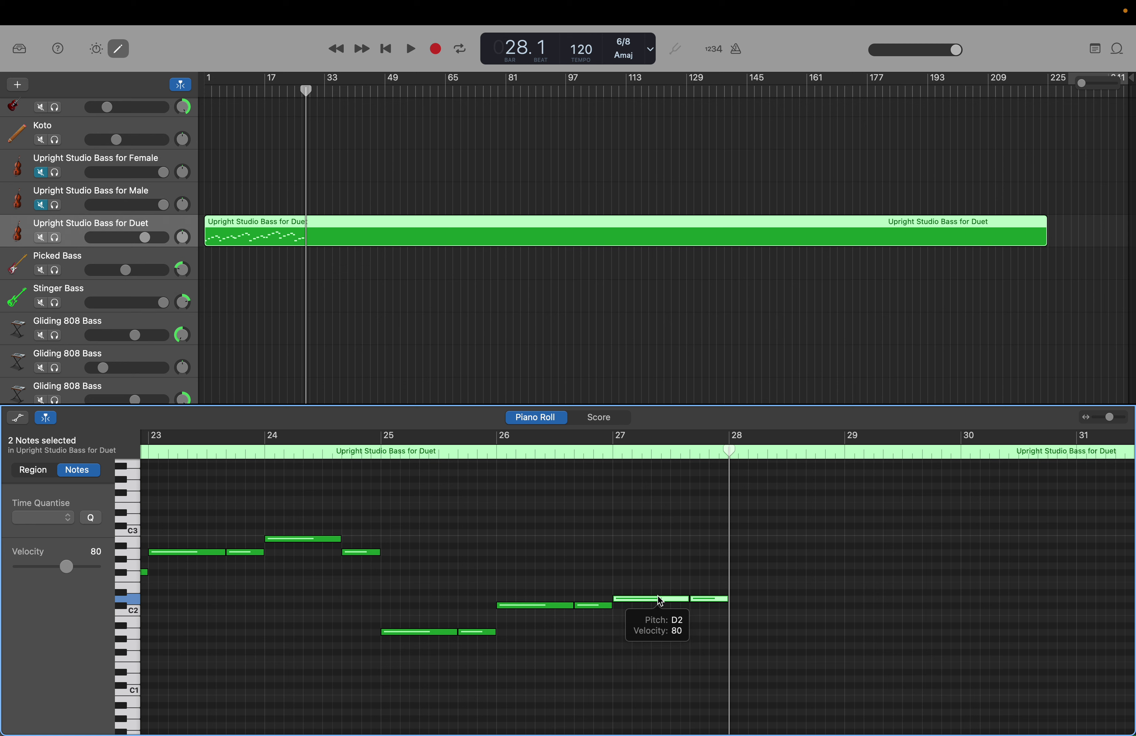
{"action": "key", "text": "super+v"}
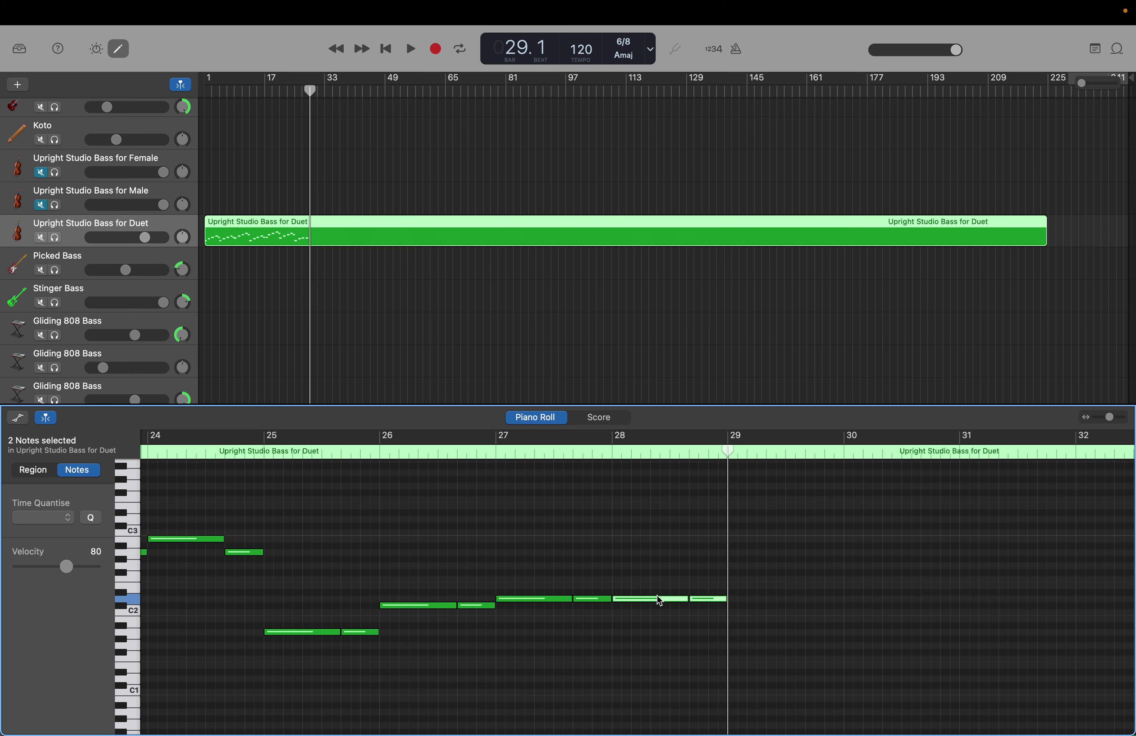
{"action": "left_click_drag", "start_coordinate": [657, 596], "coordinate": [660, 580]}
{"action": "left_click", "coordinate": [601, 600]}
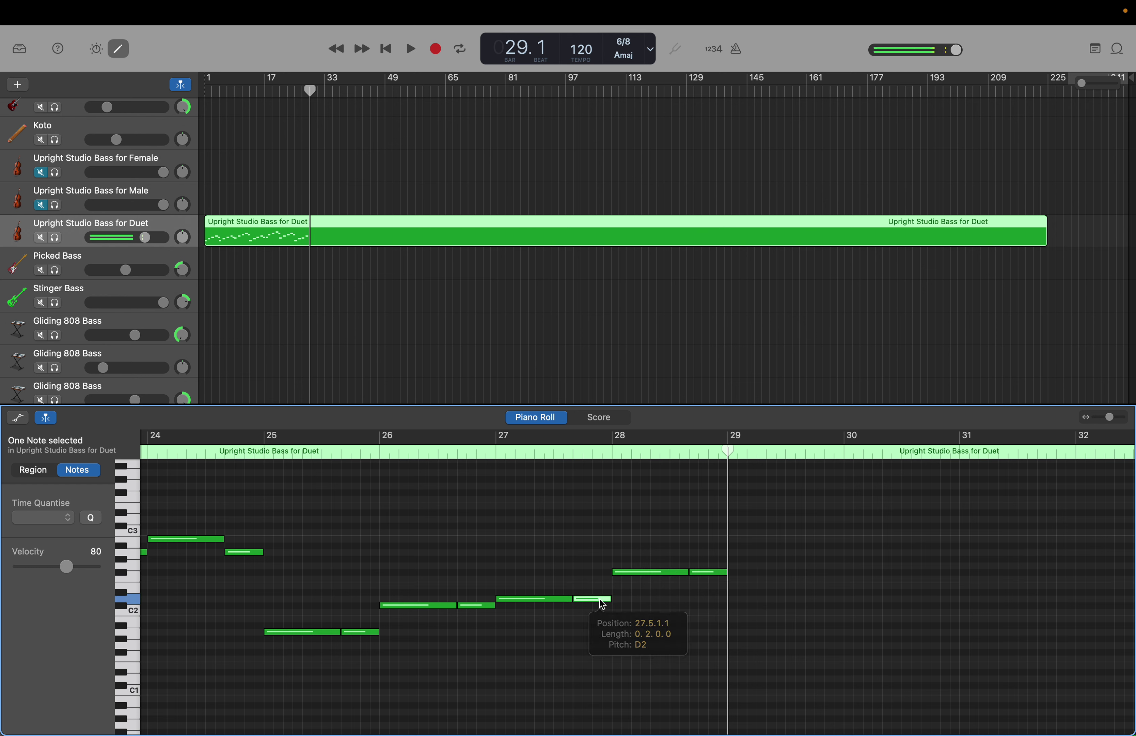
{"action": "left_click", "coordinate": [630, 573]}
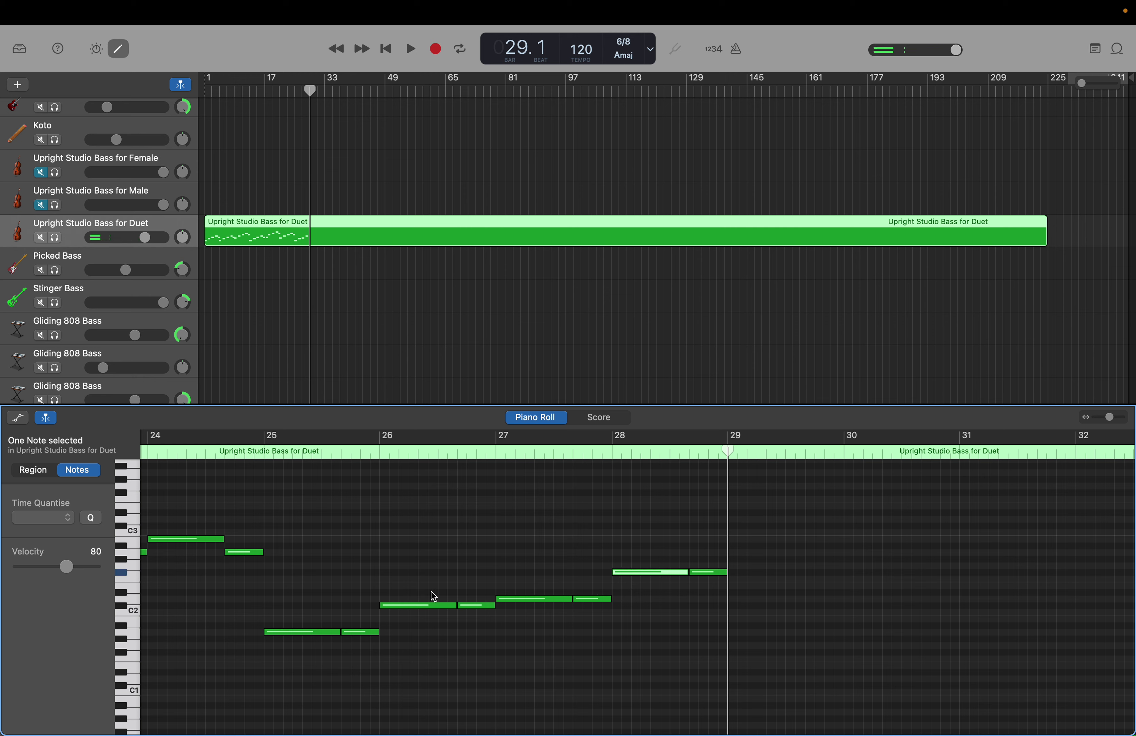
Copy the A1 pair of bar 25 into bar 29, and repeat its short note seven times from bar 30, raised to E2.
{"action": "left_click_drag", "start_coordinate": [318, 597], "coordinate": [359, 652]}
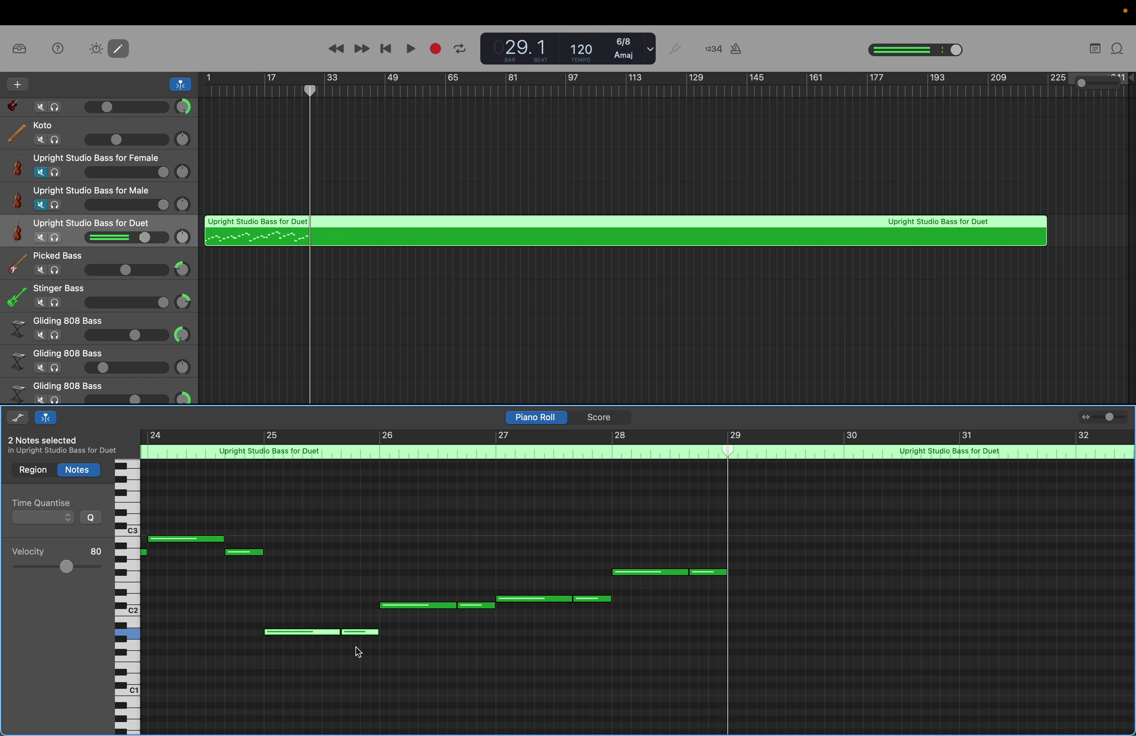
{"action": "key", "text": "super+v"}
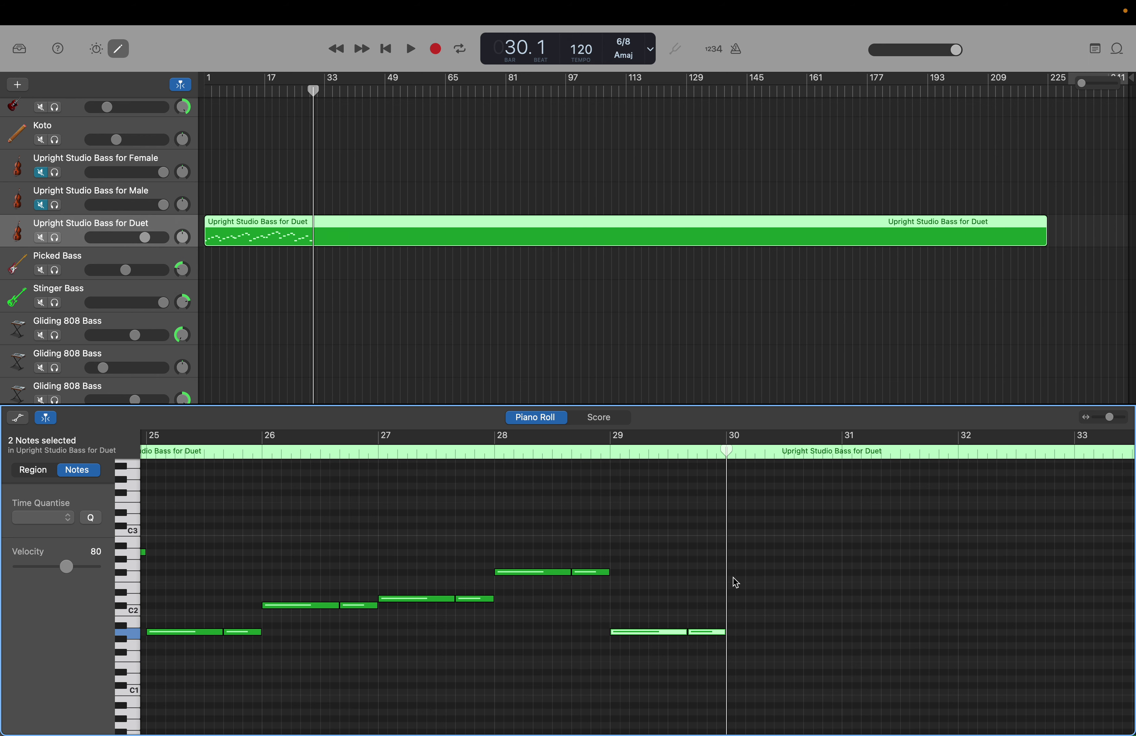
{"action": "left_click", "coordinate": [706, 618]}
{"action": "left_click", "coordinate": [707, 631]}
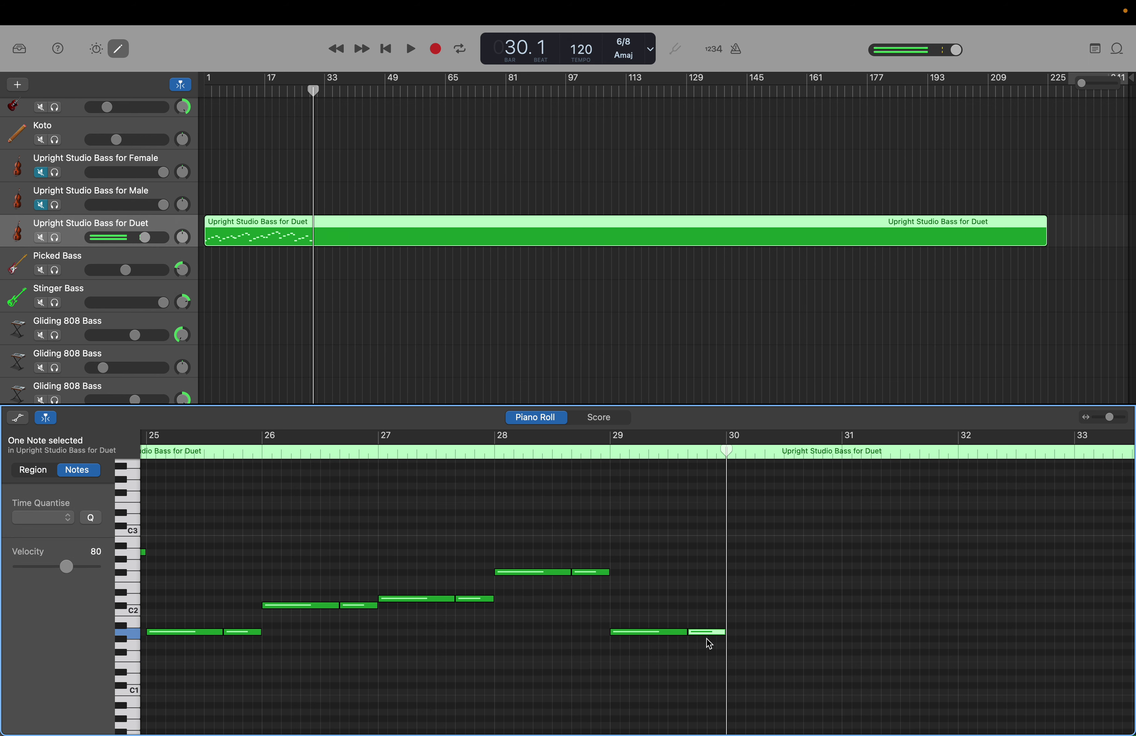
{"action": "key", "text": "super+v"}
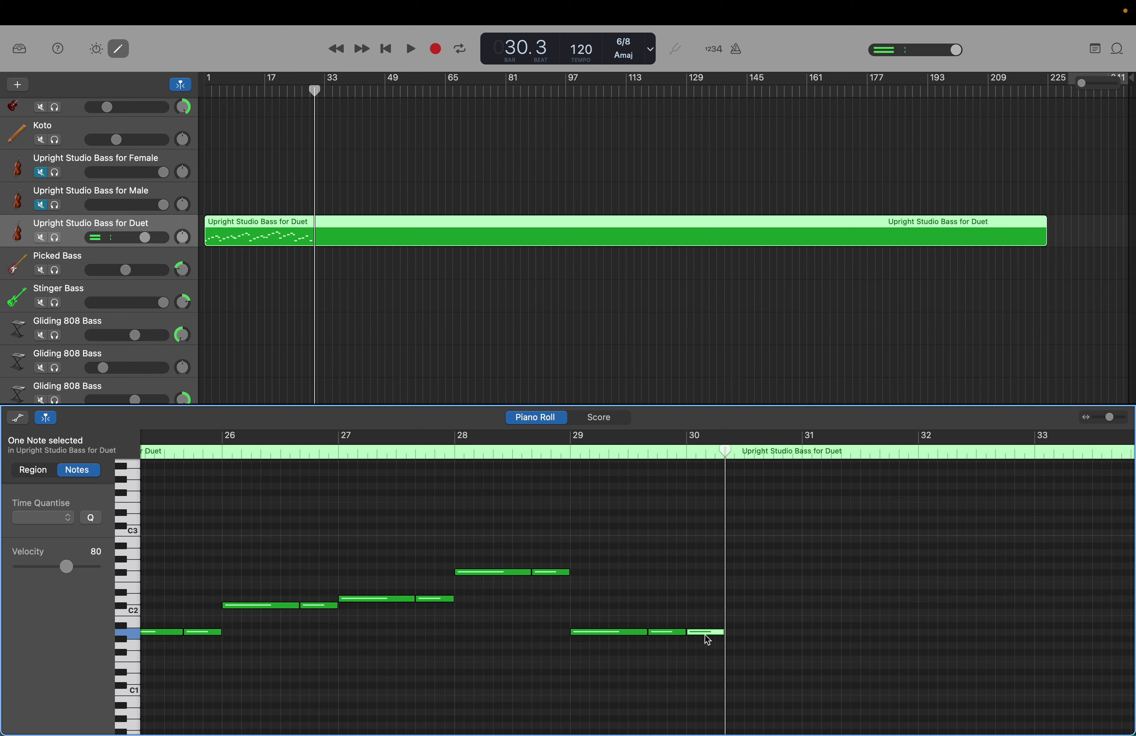
{"action": "left_click_drag", "start_coordinate": [706, 637], "coordinate": [706, 583]}
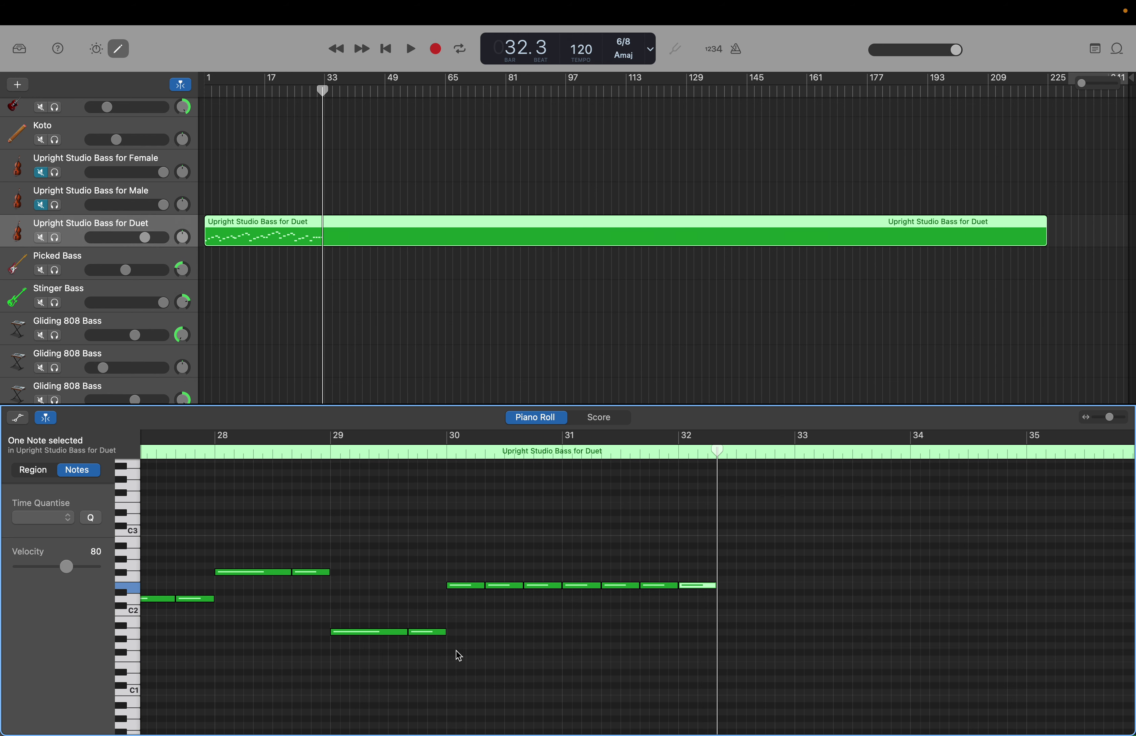
Audition the A1 pitch against the last E2 note at the start of bar 32.
{"action": "scroll", "coordinate": [459, 656], "scroll_direction": "right", "scroll_amount": 1}
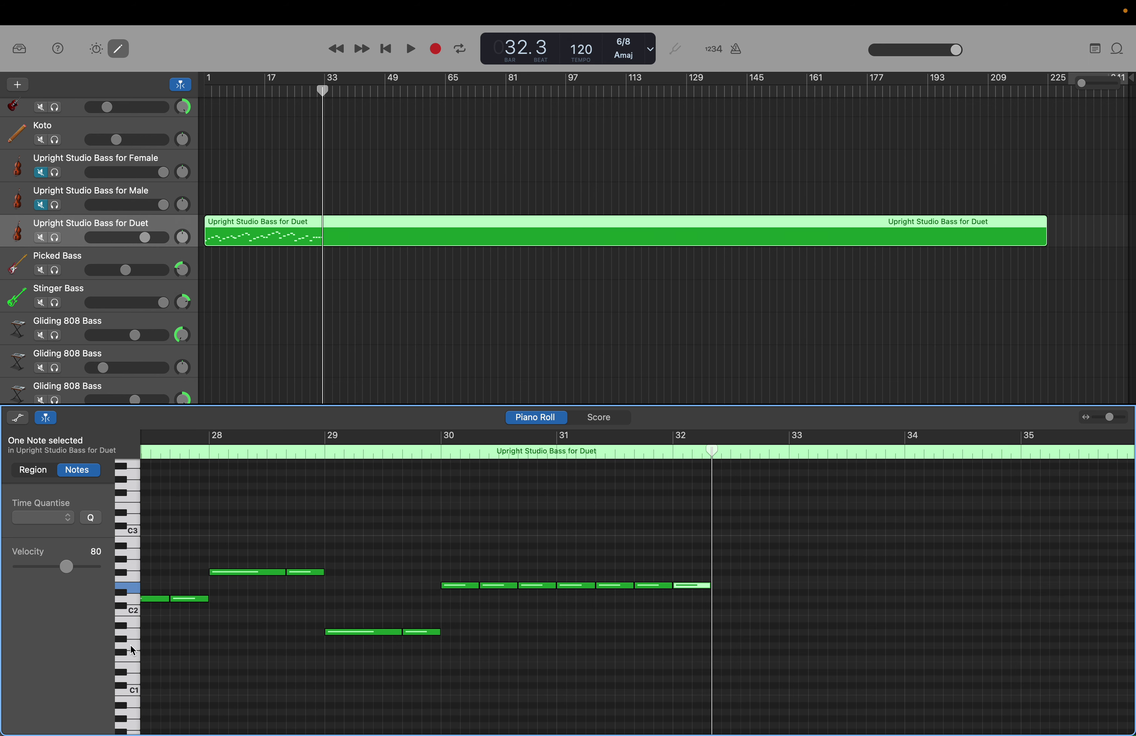
{"action": "left_click", "coordinate": [127, 634]}
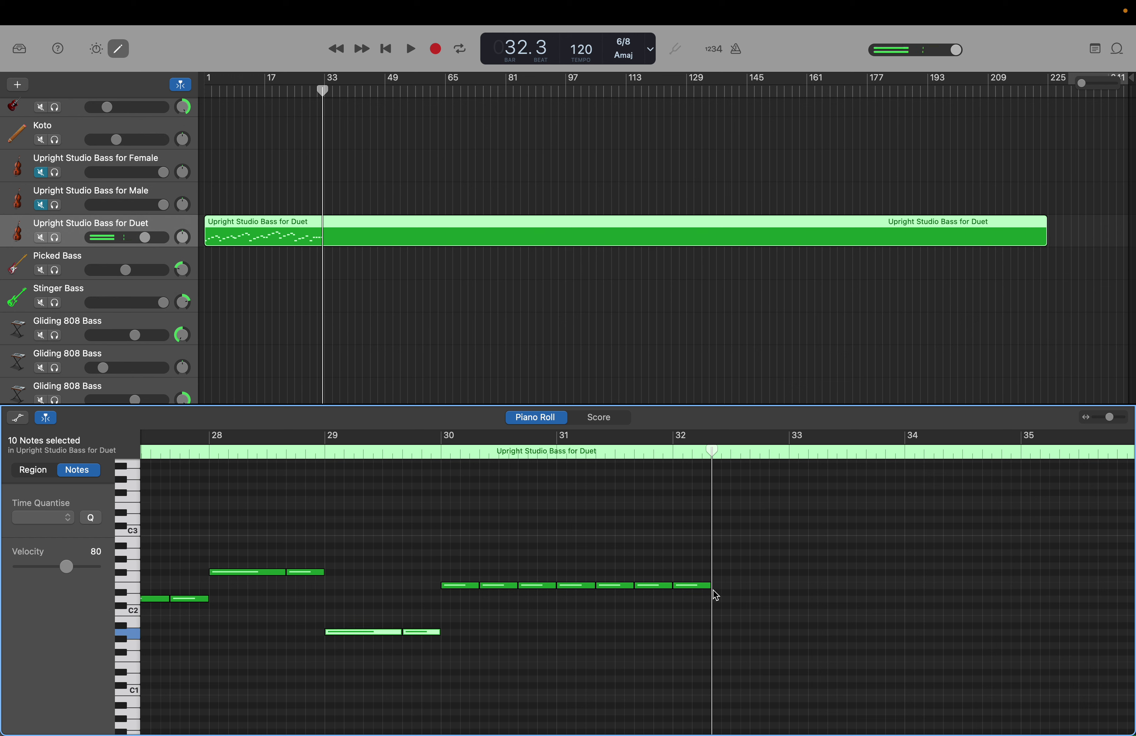
{"action": "left_click", "coordinate": [700, 586]}
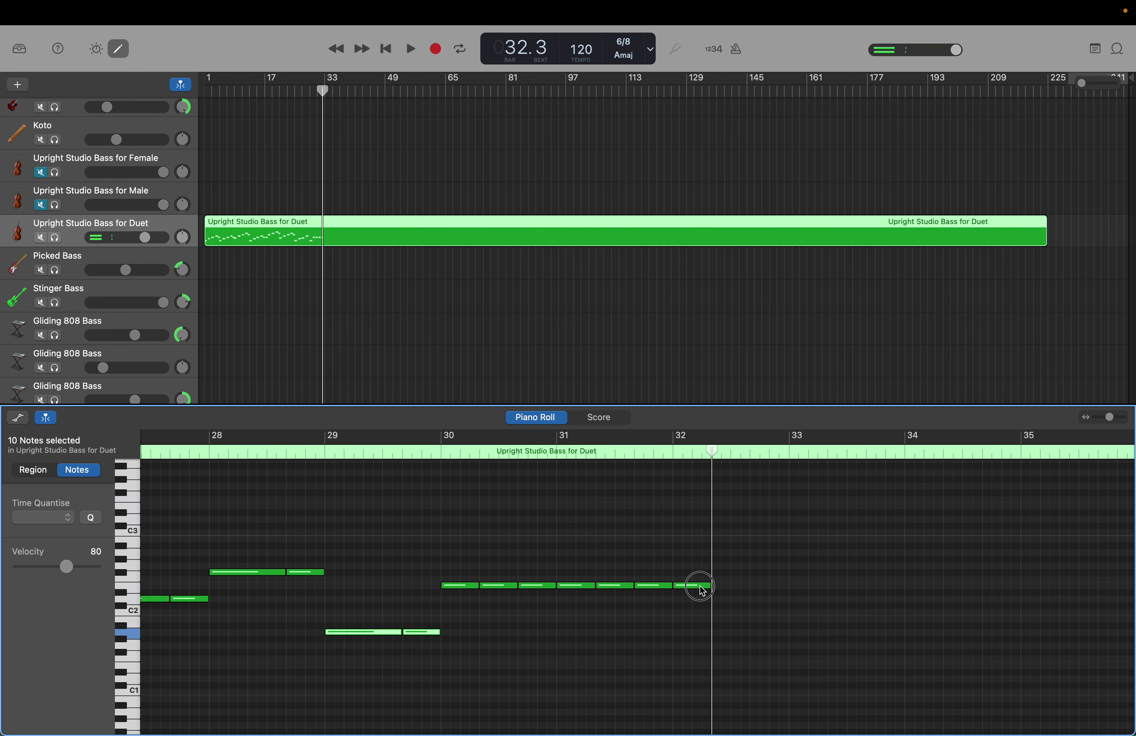
{"action": "right_click", "coordinate": [721, 641]}
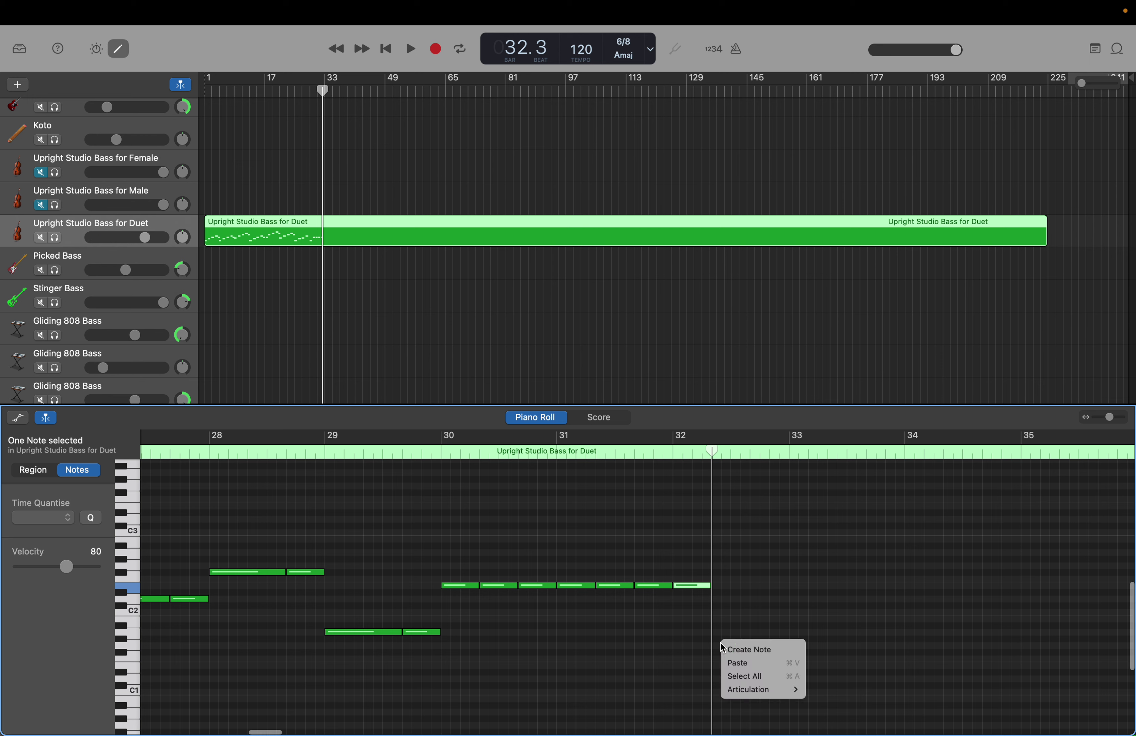
{"action": "left_click", "coordinate": [728, 649]}
{"action": "left_click_drag", "start_coordinate": [726, 645], "coordinate": [727, 645]}
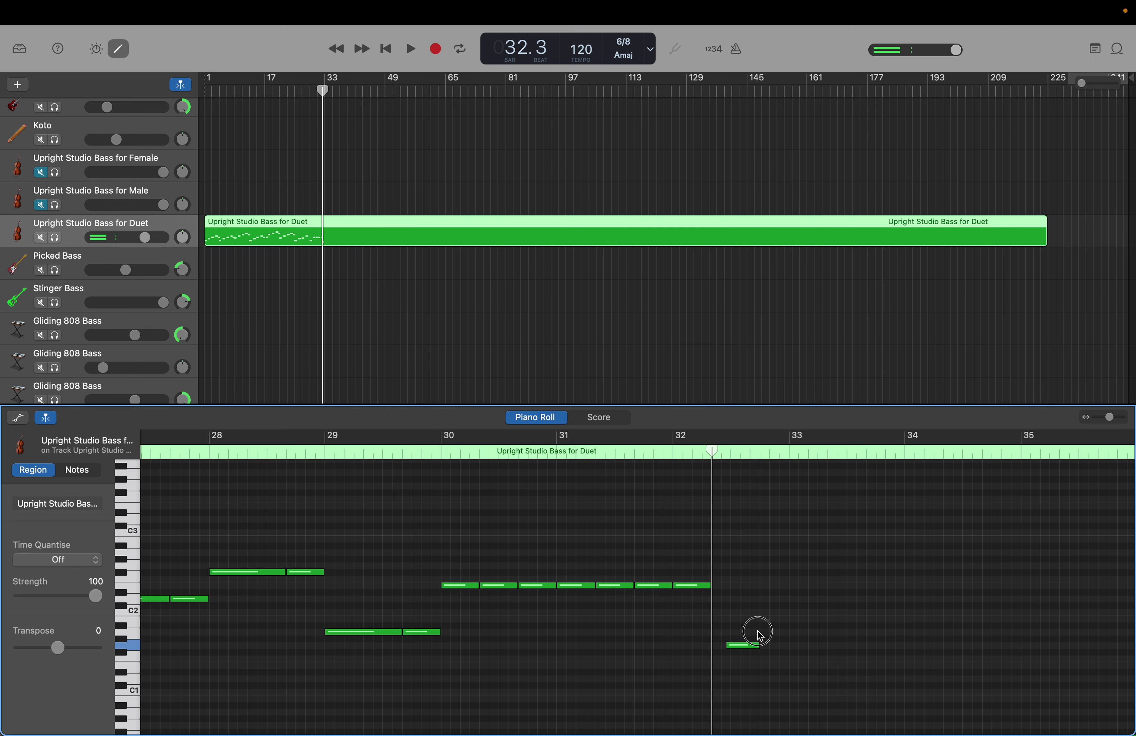
{"action": "key", "text": "Delete"}
Create a short G1 note directly behind the last E2 in bar 32, followed by a short G♯1 note ending the bar.
{"action": "left_click", "coordinate": [697, 587]}
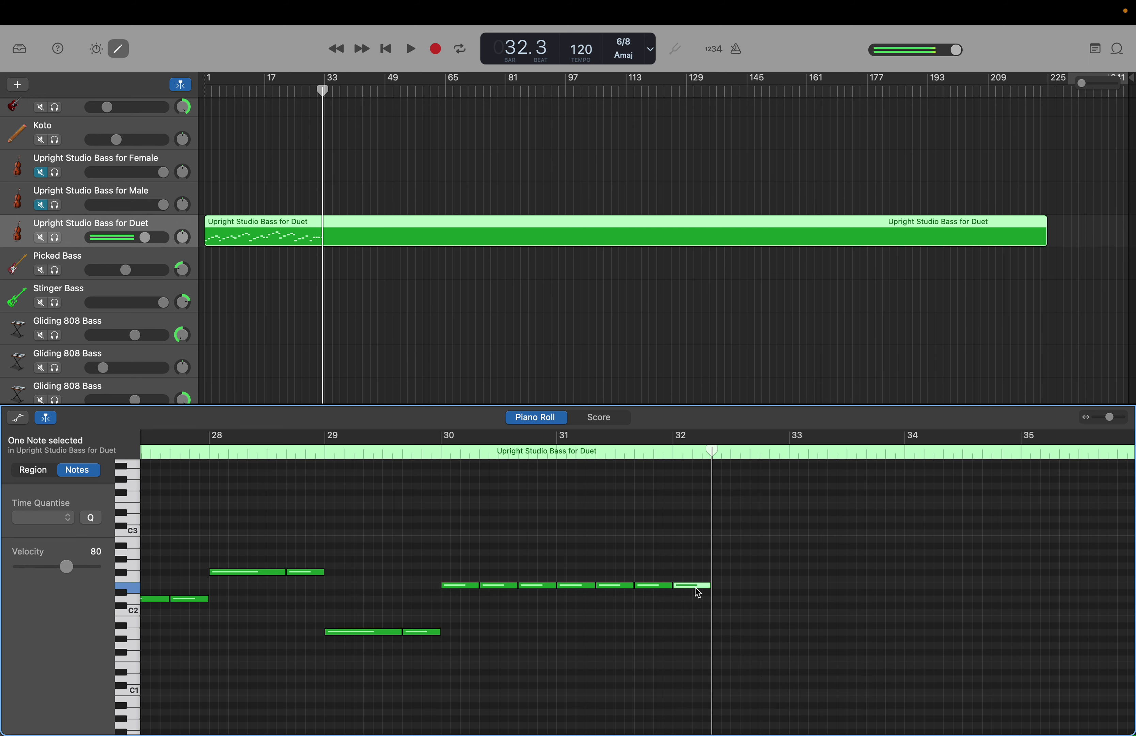
{"action": "right_click", "coordinate": [721, 651]}
{"action": "left_click", "coordinate": [724, 650]}
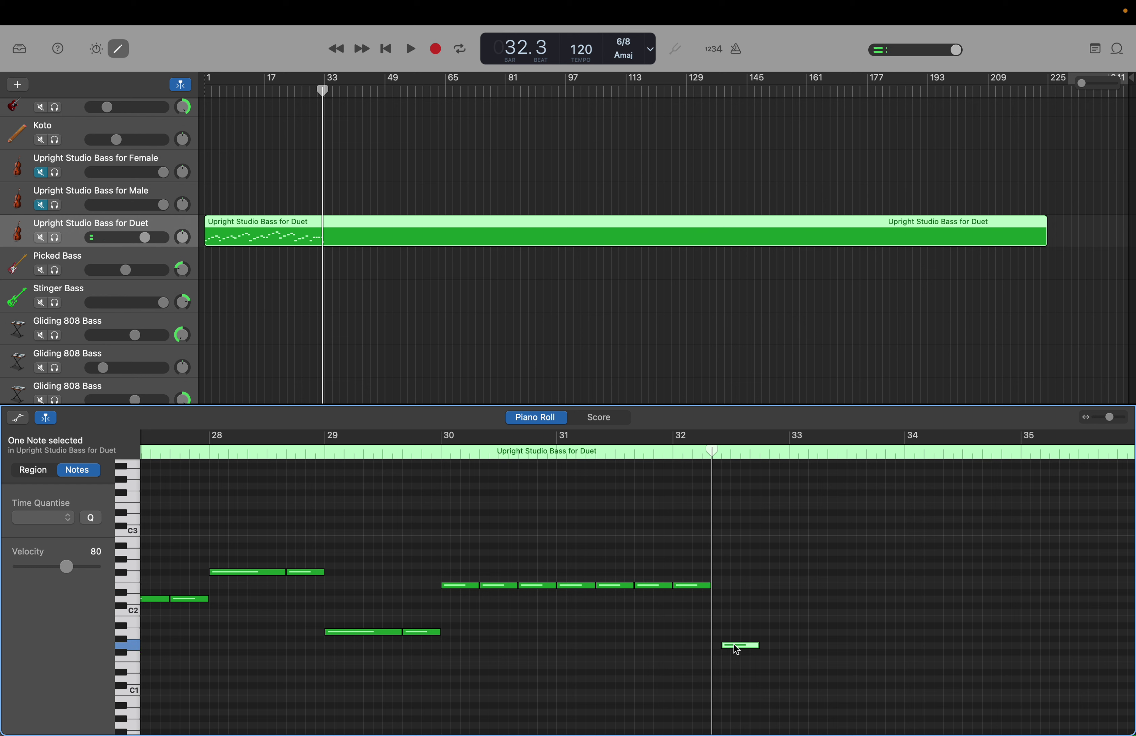
{"action": "left_click_drag", "start_coordinate": [736, 650], "coordinate": [729, 648]}
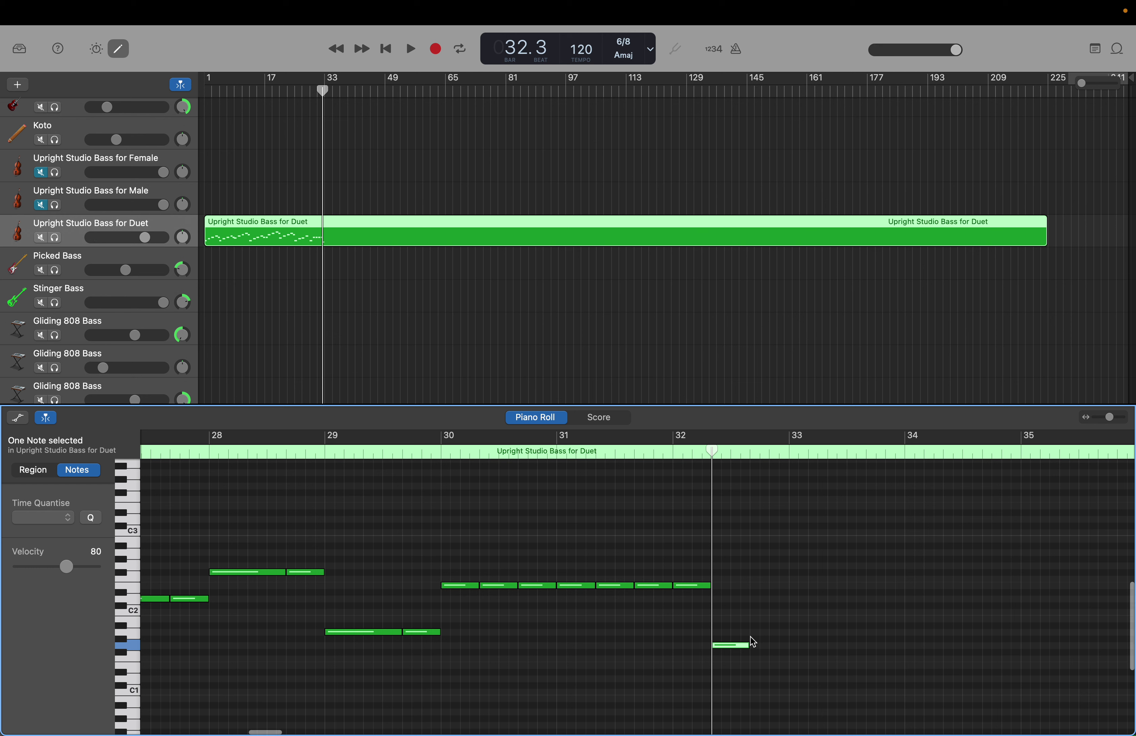
{"action": "right_click", "coordinate": [751, 637]}
{"action": "left_click", "coordinate": [757, 644]}
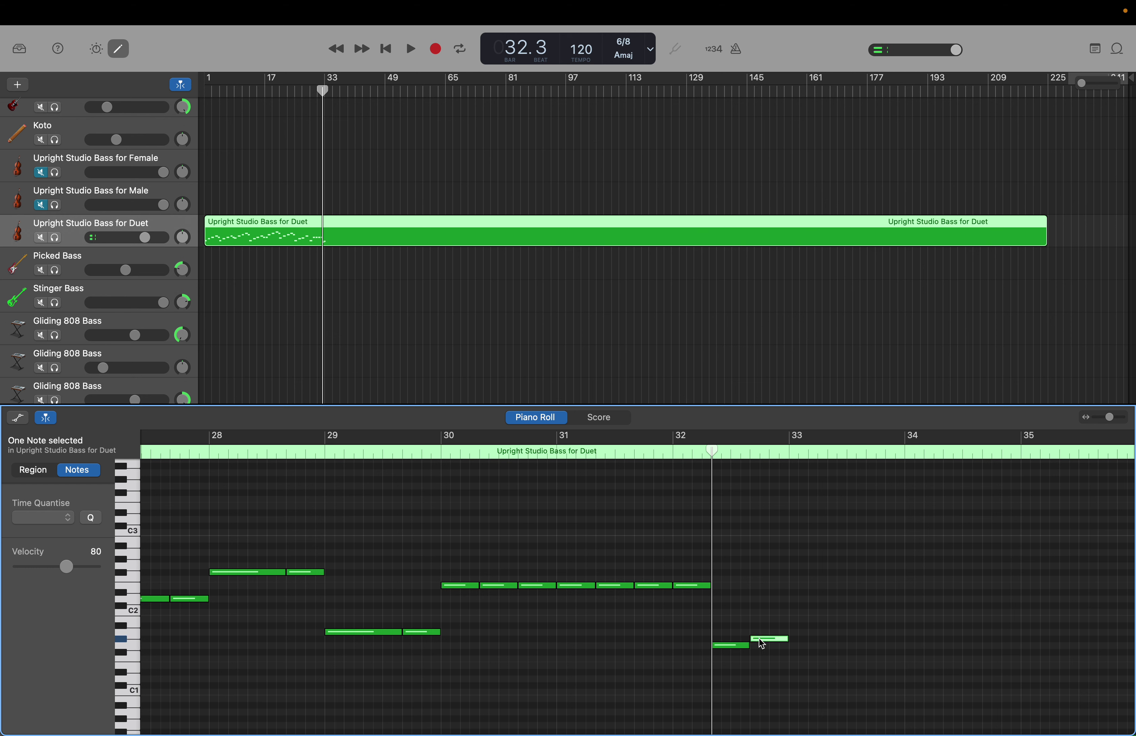
{"action": "left_click", "coordinate": [761, 639]}
{"action": "mouse_move", "coordinate": [761, 643]}
Select the Roots Rock track and return the playhead to the start of the song.
{"action": "scroll", "coordinate": [361, 218], "scroll_direction": "up", "scroll_amount": 5}
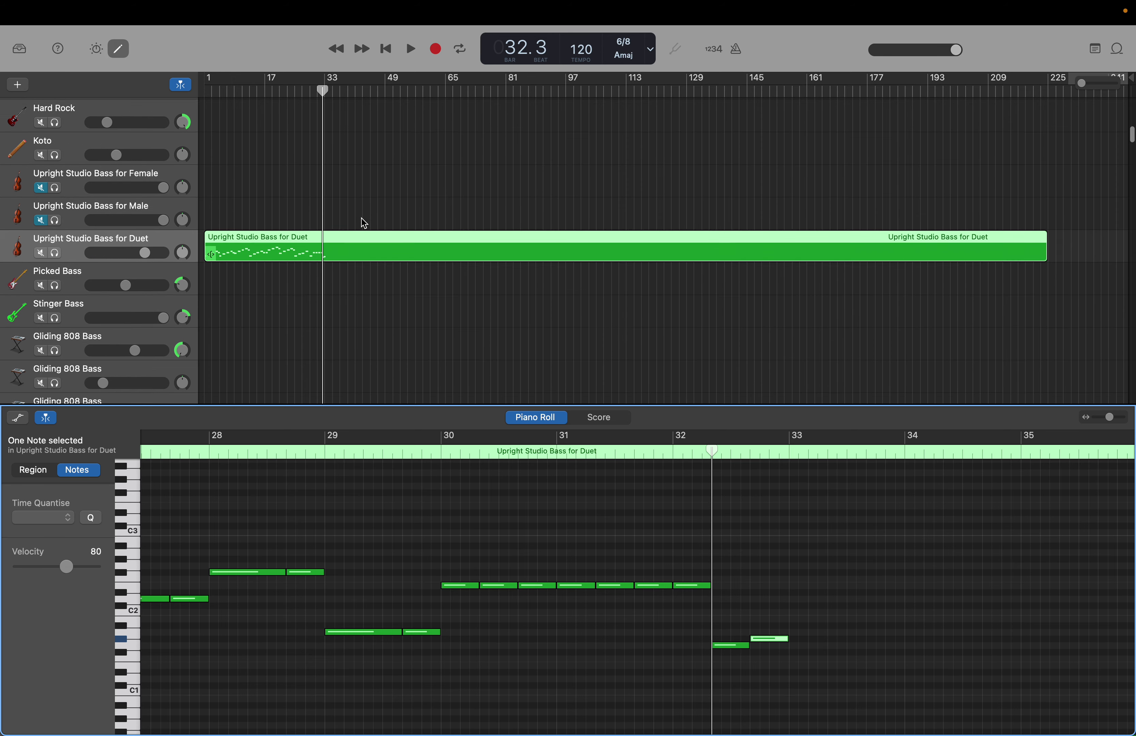
{"action": "scroll", "coordinate": [362, 218], "scroll_direction": "up", "scroll_amount": 5}
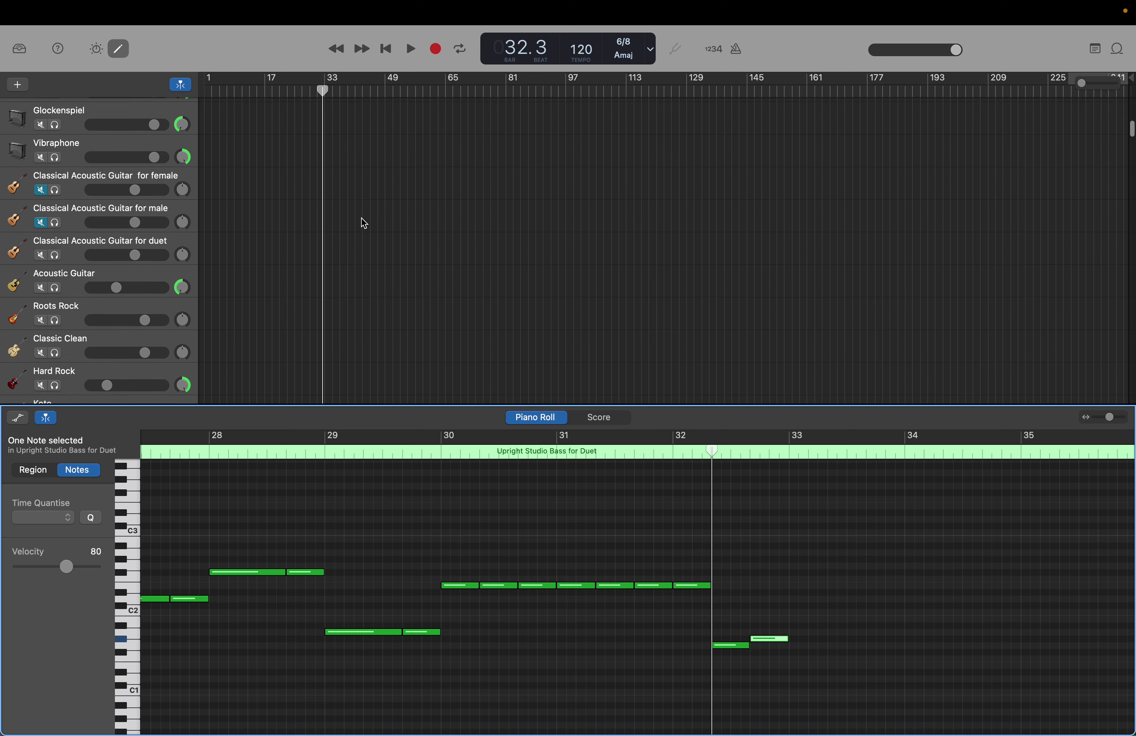
{"action": "scroll", "coordinate": [361, 219], "scroll_direction": "up", "scroll_amount": 3}
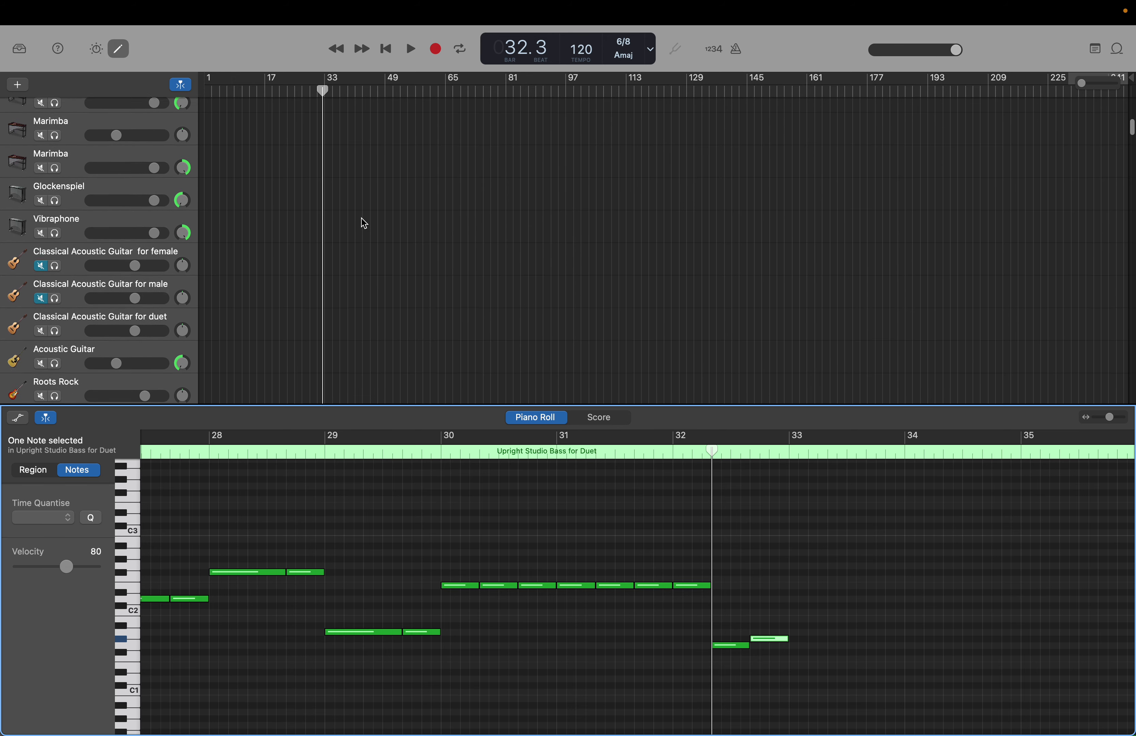
{"action": "scroll", "coordinate": [361, 218], "scroll_direction": "up", "scroll_amount": 4}
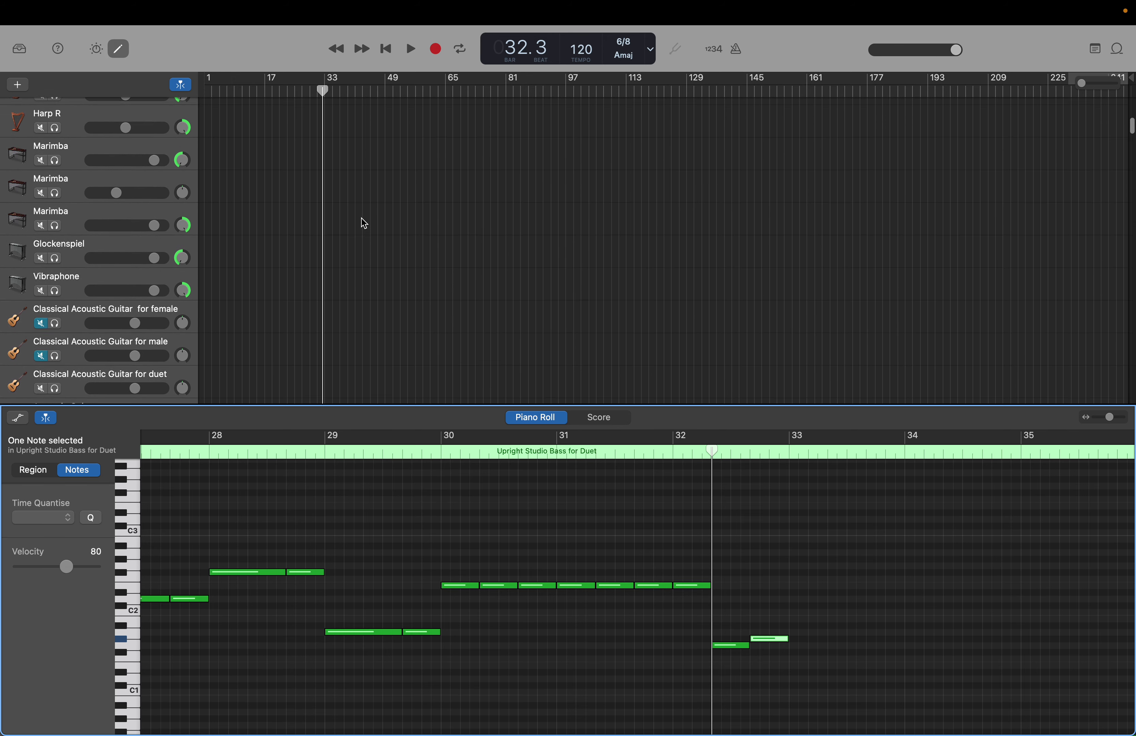
{"action": "scroll", "coordinate": [362, 219], "scroll_direction": "up", "scroll_amount": 8}
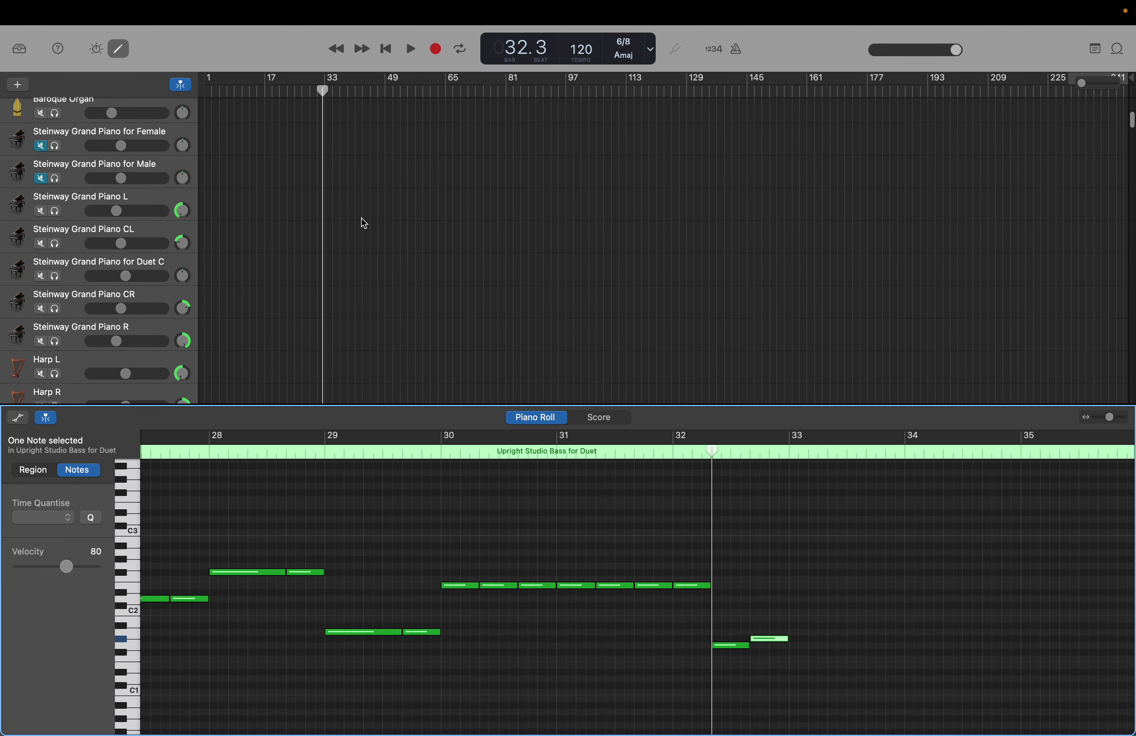
{"action": "scroll", "coordinate": [361, 218], "scroll_direction": "down", "scroll_amount": 20}
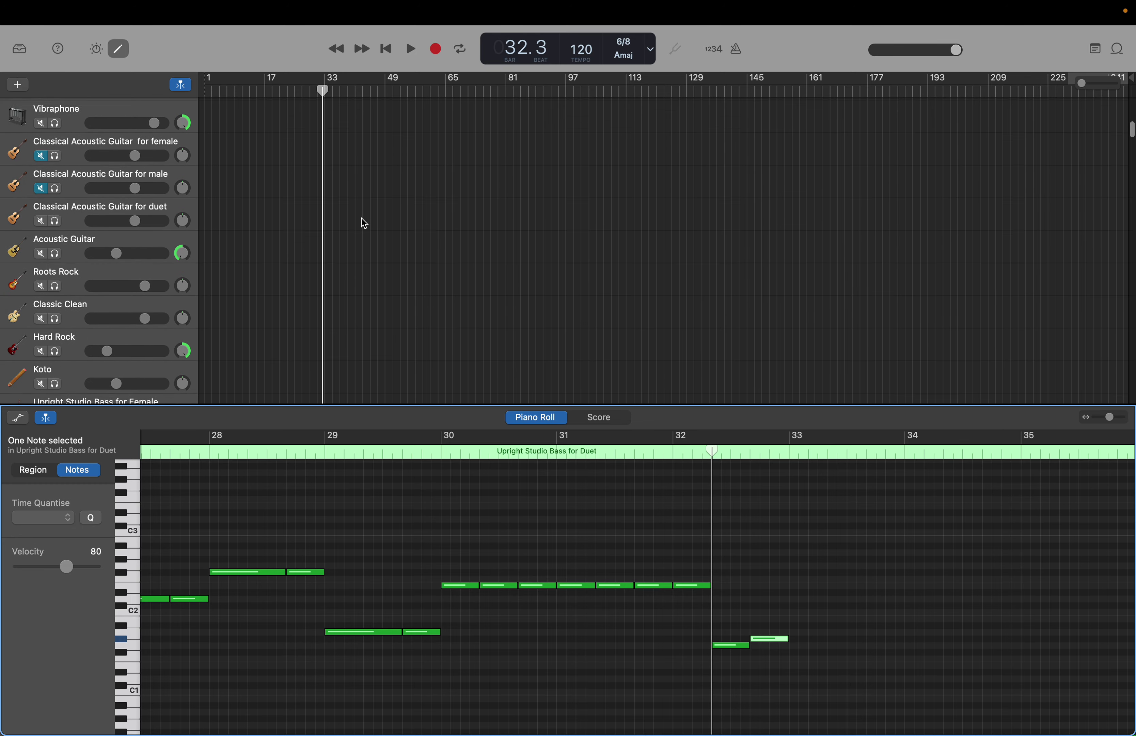
{"action": "scroll", "coordinate": [361, 218], "scroll_direction": "up", "scroll_amount": 4}
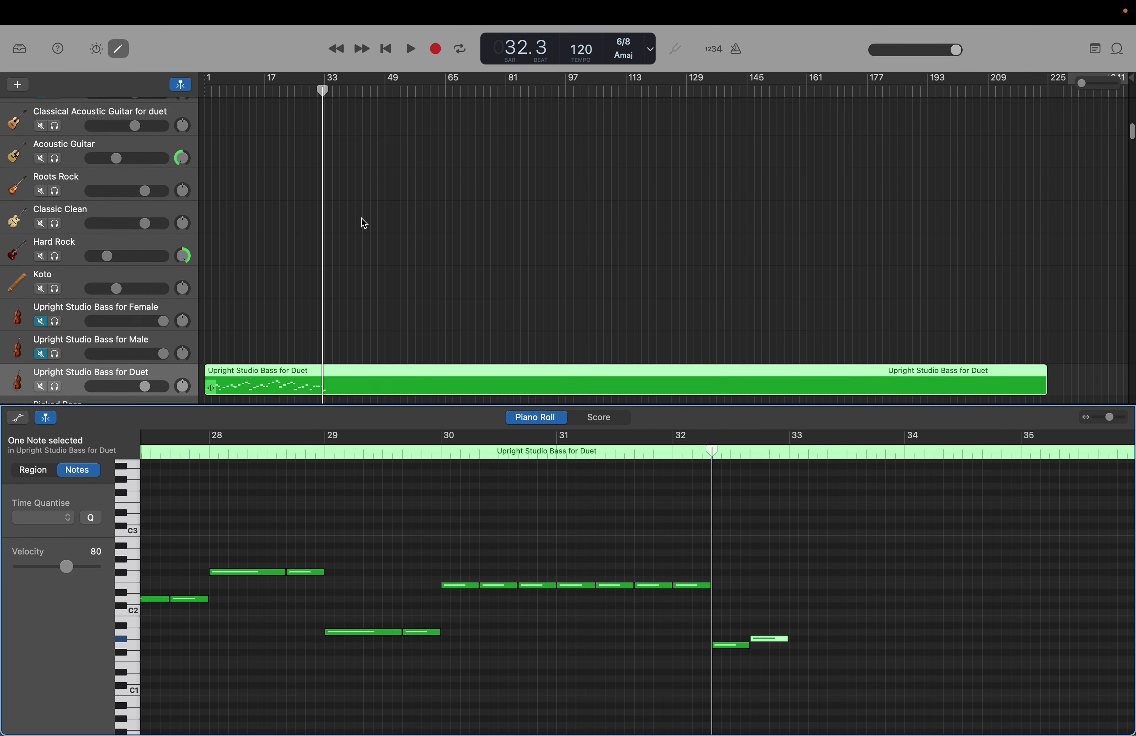
{"action": "left_click", "coordinate": [137, 266]}
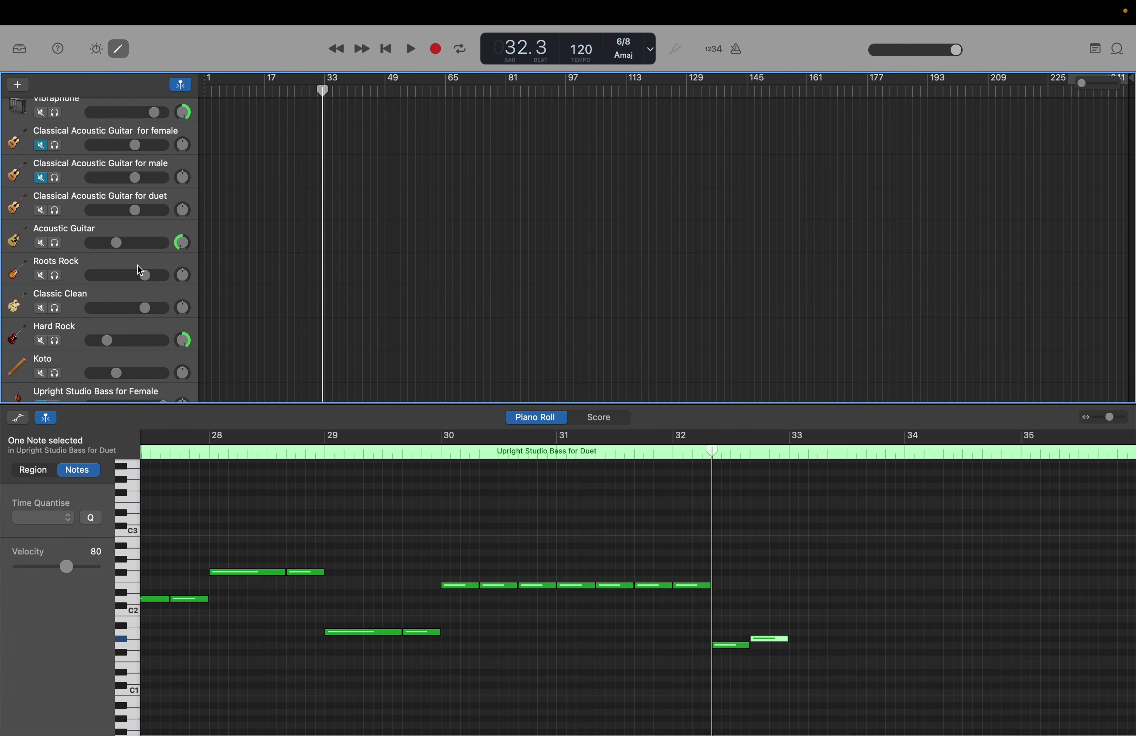
{"action": "key", "text": "Return"}
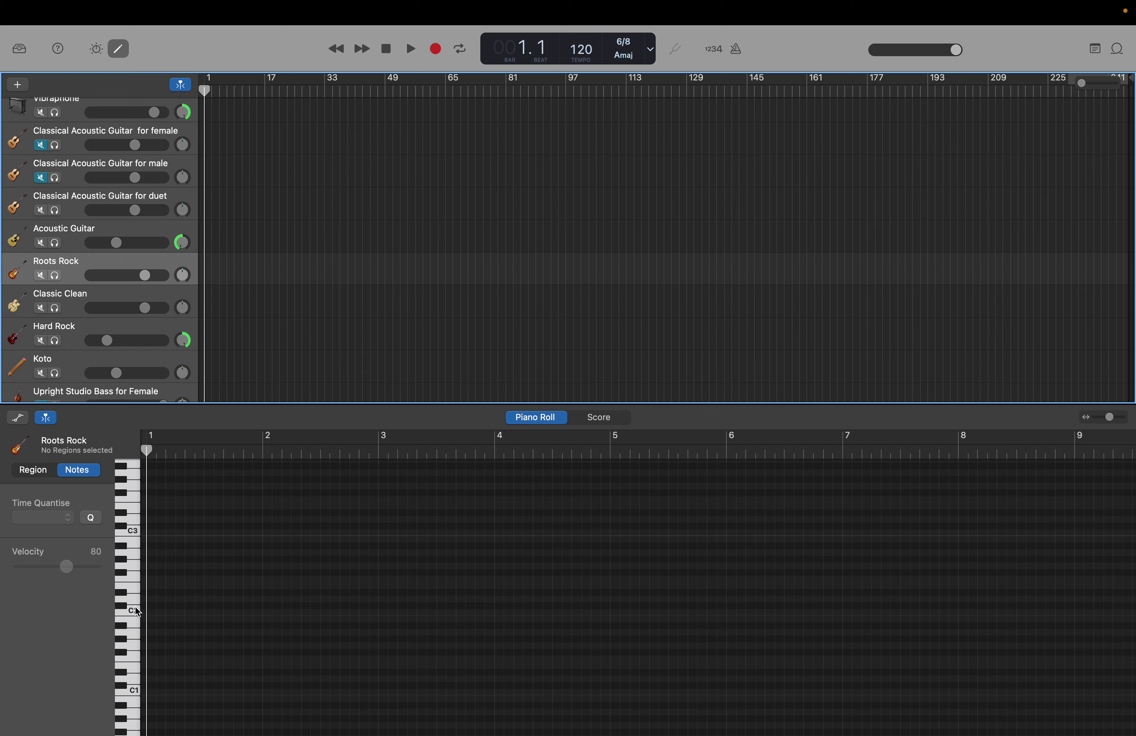
Audition low guitar pitches on Roots Rock, and create two short A1 notes at the start and end of bar 1.
{"action": "left_click", "coordinate": [138, 597]}
{"action": "left_click", "coordinate": [130, 665]}
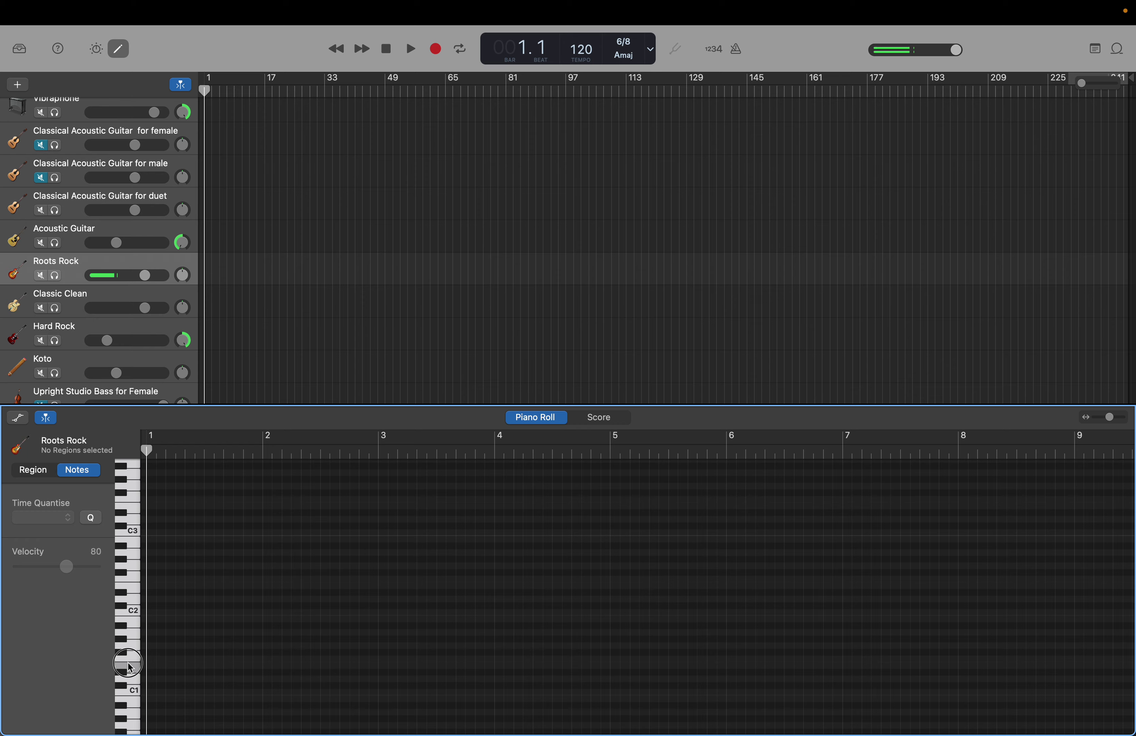
{"action": "left_click", "coordinate": [133, 640]}
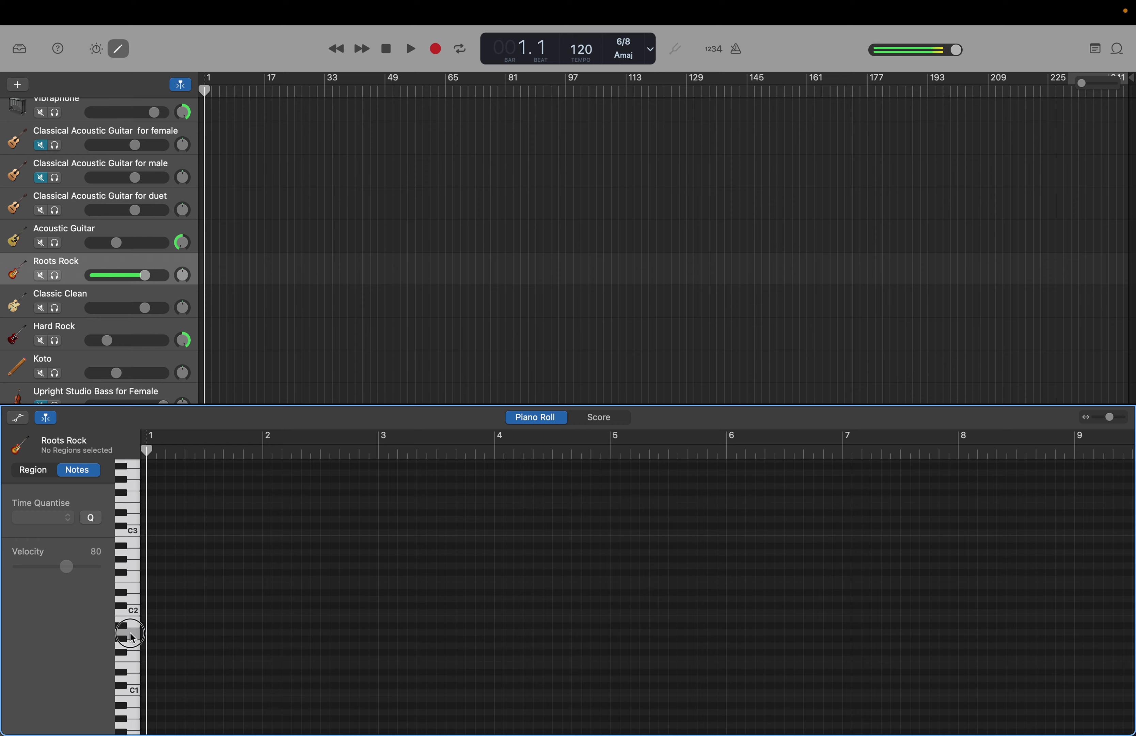
{"action": "right_click", "coordinate": [153, 636]}
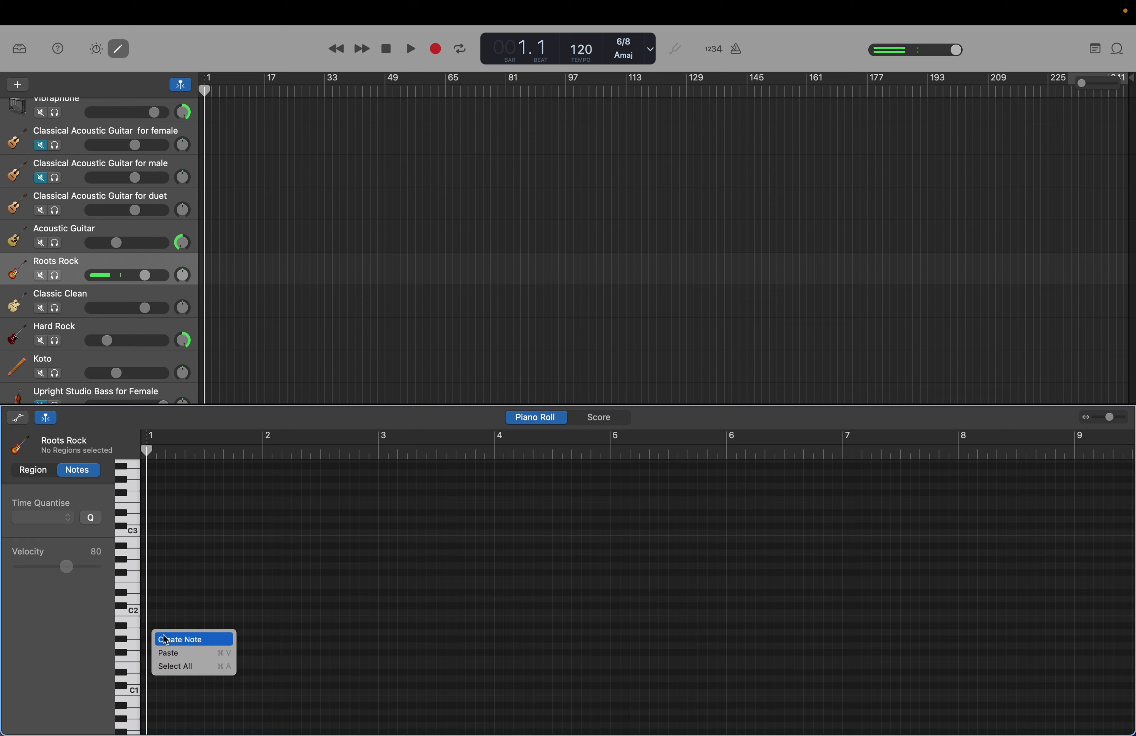
{"action": "left_click", "coordinate": [161, 640]}
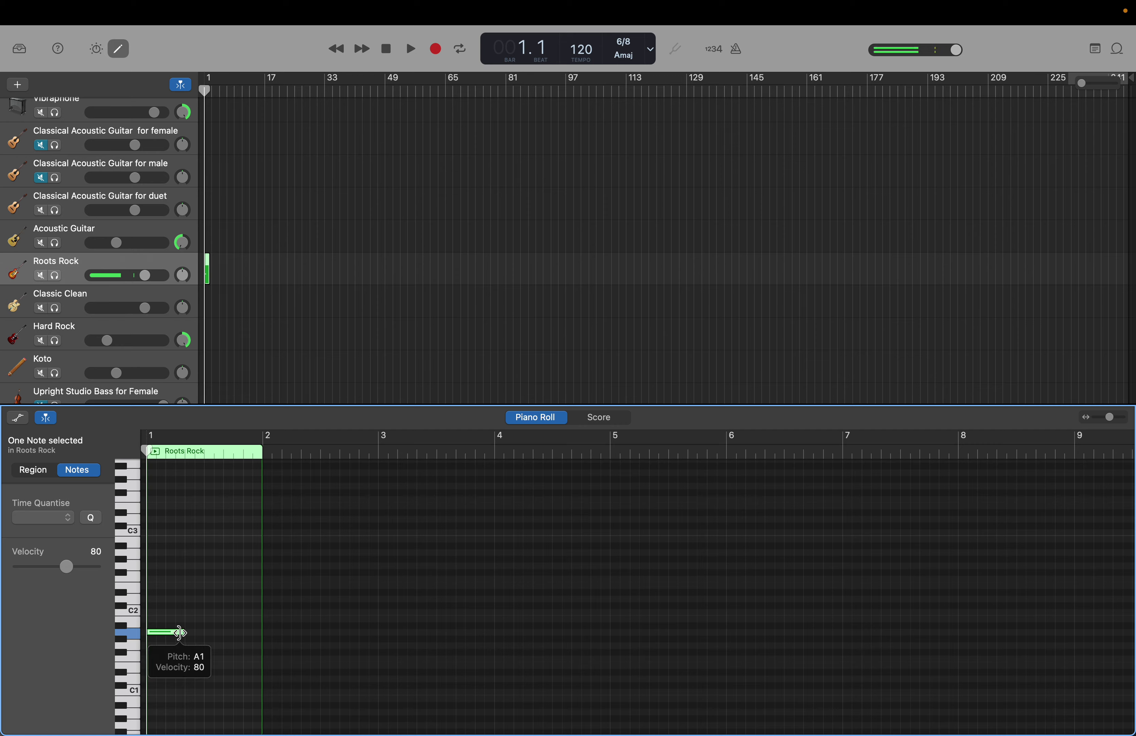
{"action": "right_click", "coordinate": [179, 636]}
{"action": "left_click", "coordinate": [193, 637]}
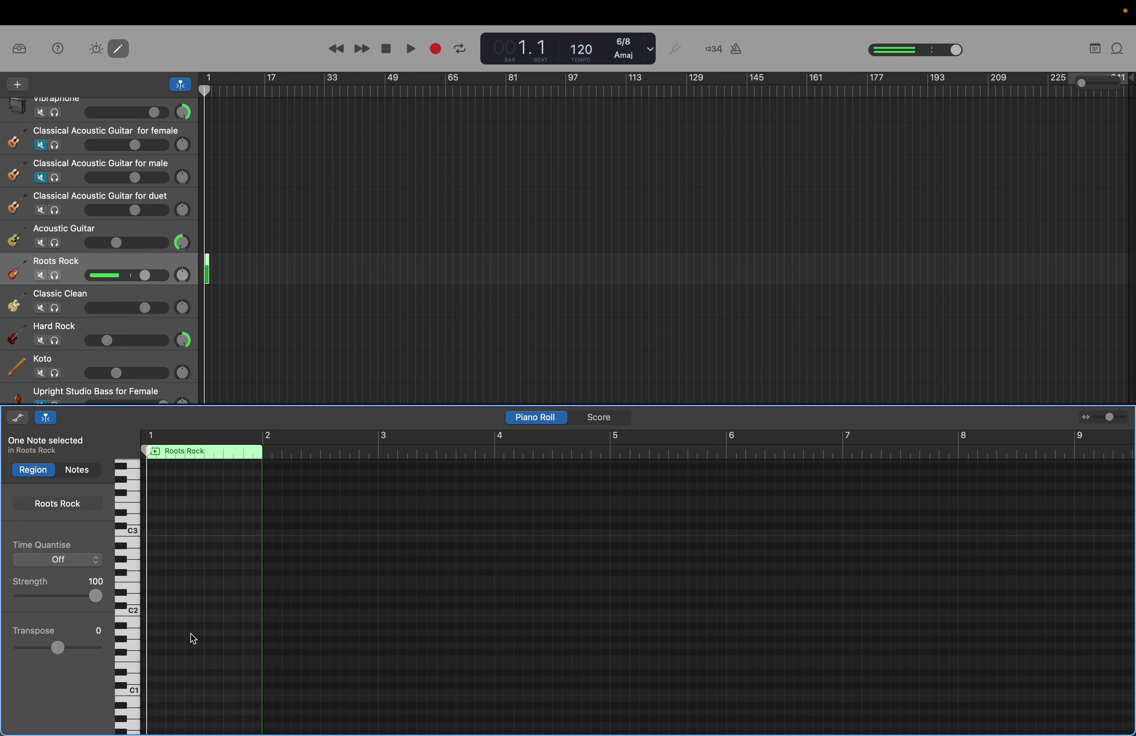
{"action": "key", "text": "super+v"}
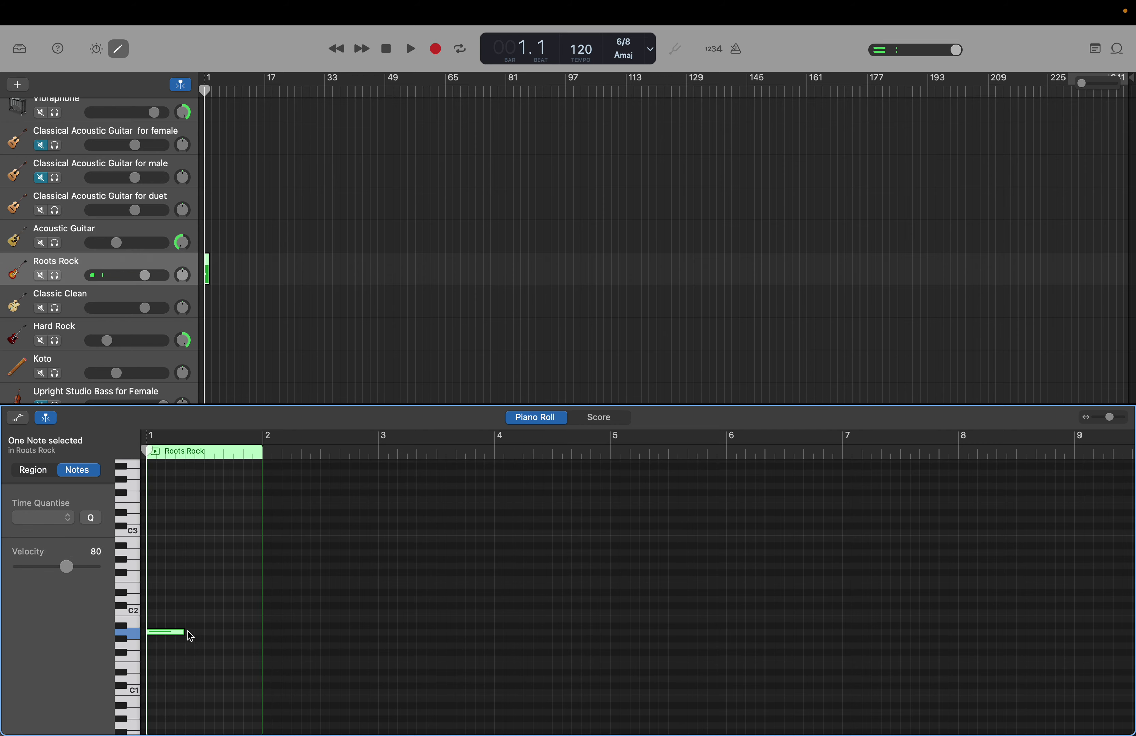
{"action": "right_click", "coordinate": [228, 636]}
{"action": "left_click", "coordinate": [235, 639]}
Lengthen the first A1 note up to the second one, and extend the Roots Rock region to about bar 225.
{"action": "left_click_drag", "start_coordinate": [185, 632], "coordinate": [806, 646]}
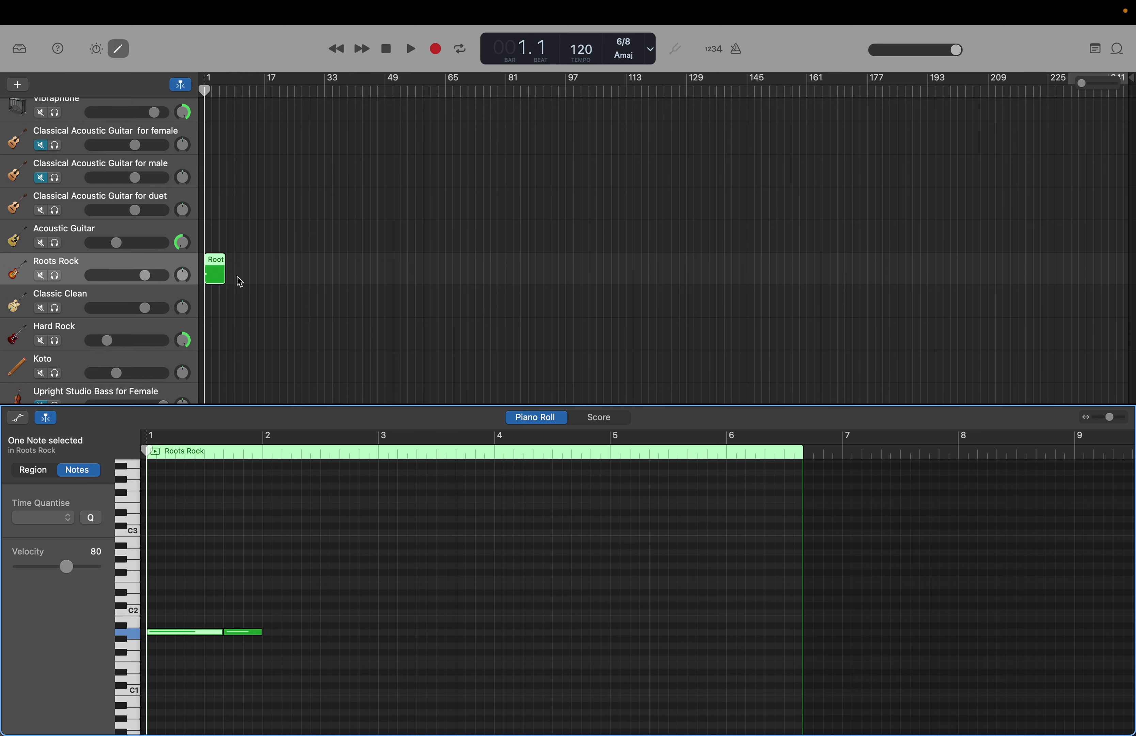
{"action": "left_click_drag", "start_coordinate": [224, 276], "coordinate": [1047, 348]}
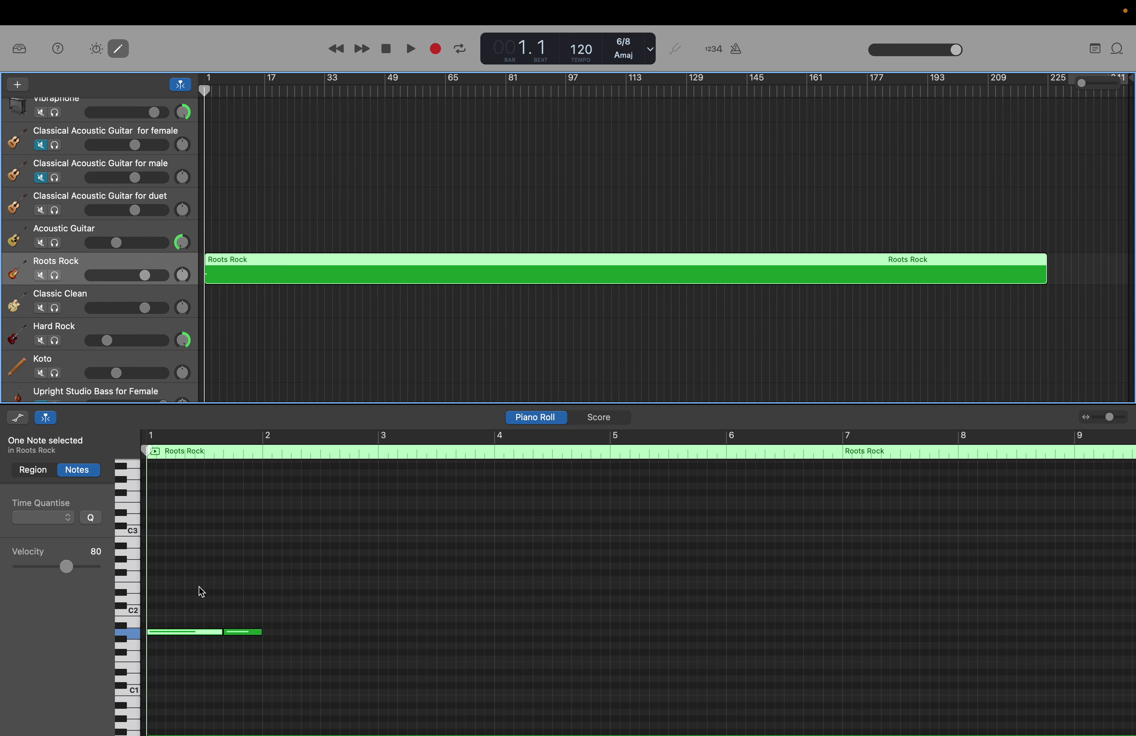
Duplicate the A1 pair in bar 1 with the copy raised to C♯2, and return the playhead to bar 1.
{"action": "left_click_drag", "start_coordinate": [159, 605], "coordinate": [240, 667]}
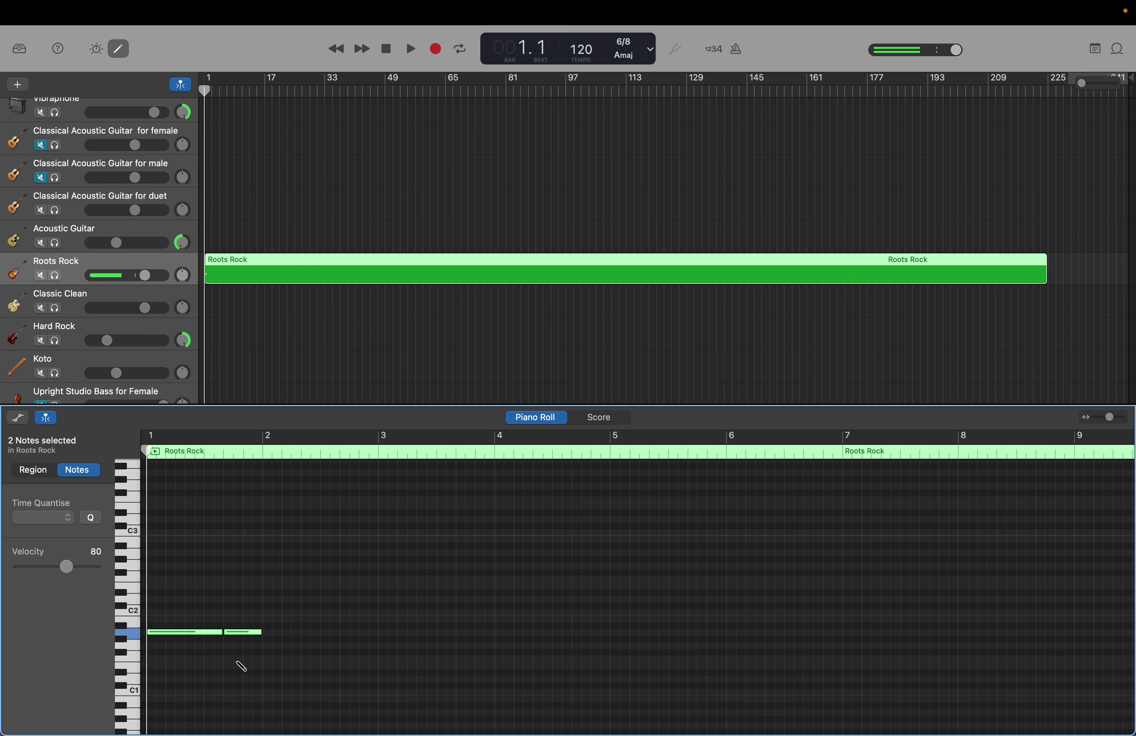
{"action": "key", "text": "period"}
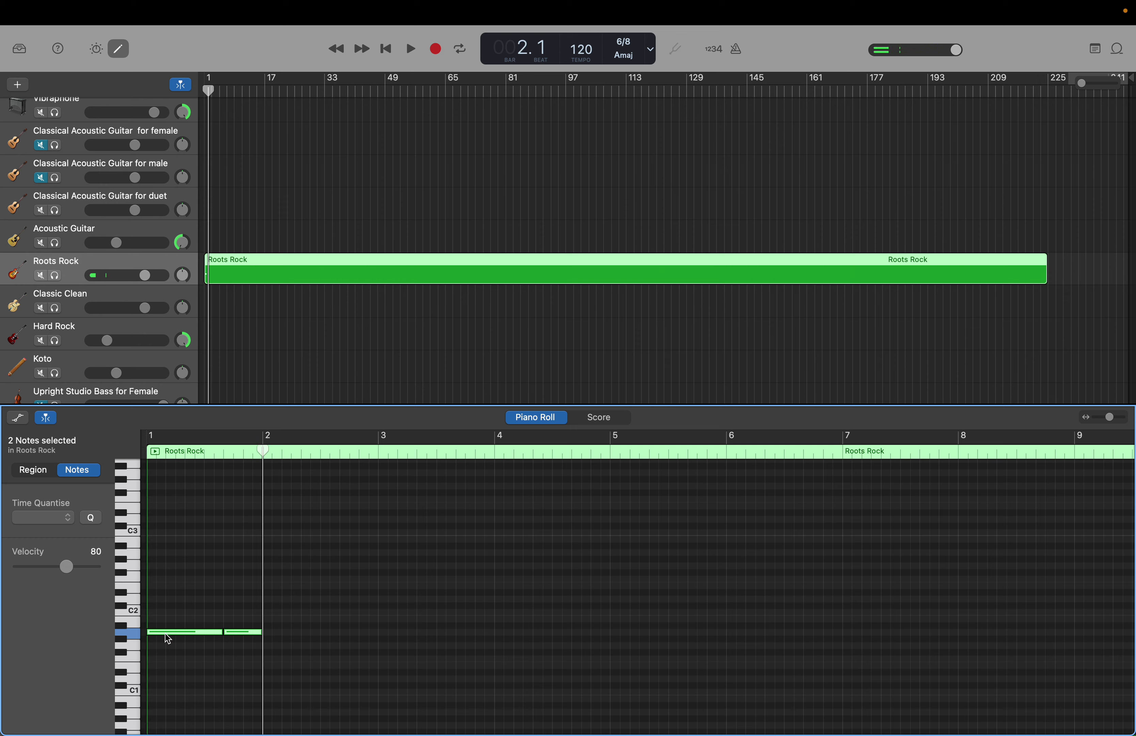
{"action": "left_click_drag", "start_coordinate": [165, 632], "coordinate": [170, 612]}
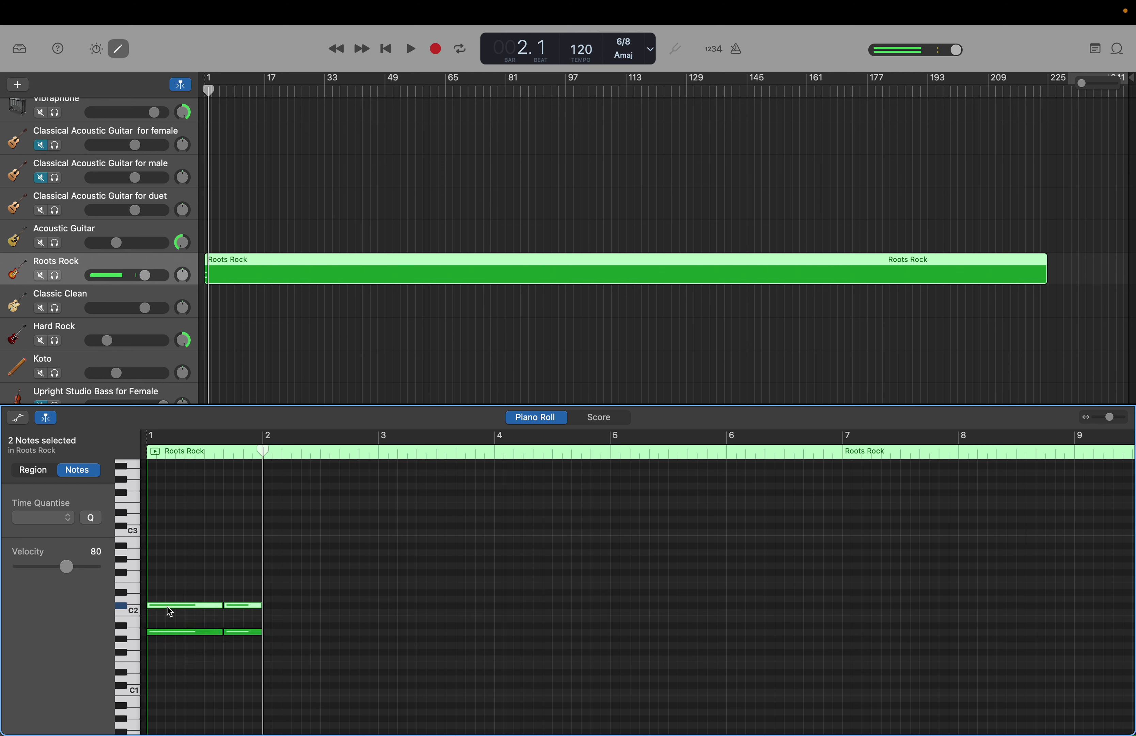
{"action": "left_click", "coordinate": [167, 606]}
{"action": "left_click_drag", "start_coordinate": [263, 452], "coordinate": [133, 430]}
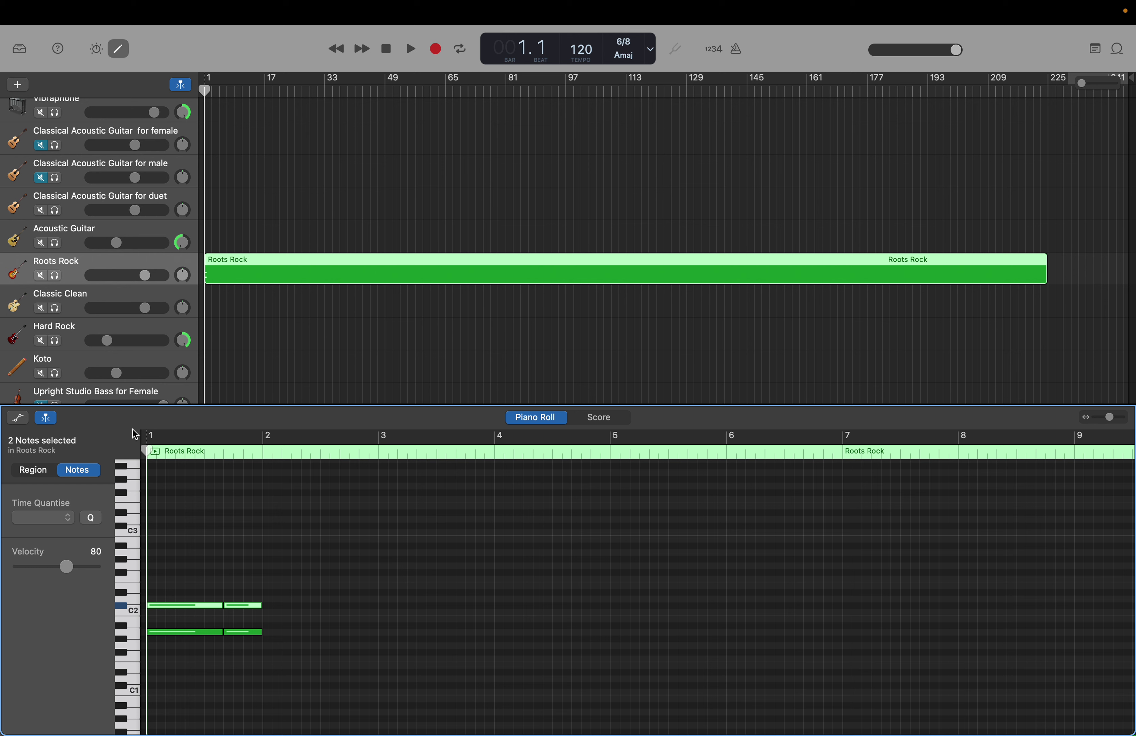
Add two more copies of the note pair in bar 1, one raised to G2 and the other to C3.
{"action": "key", "text": "period"}
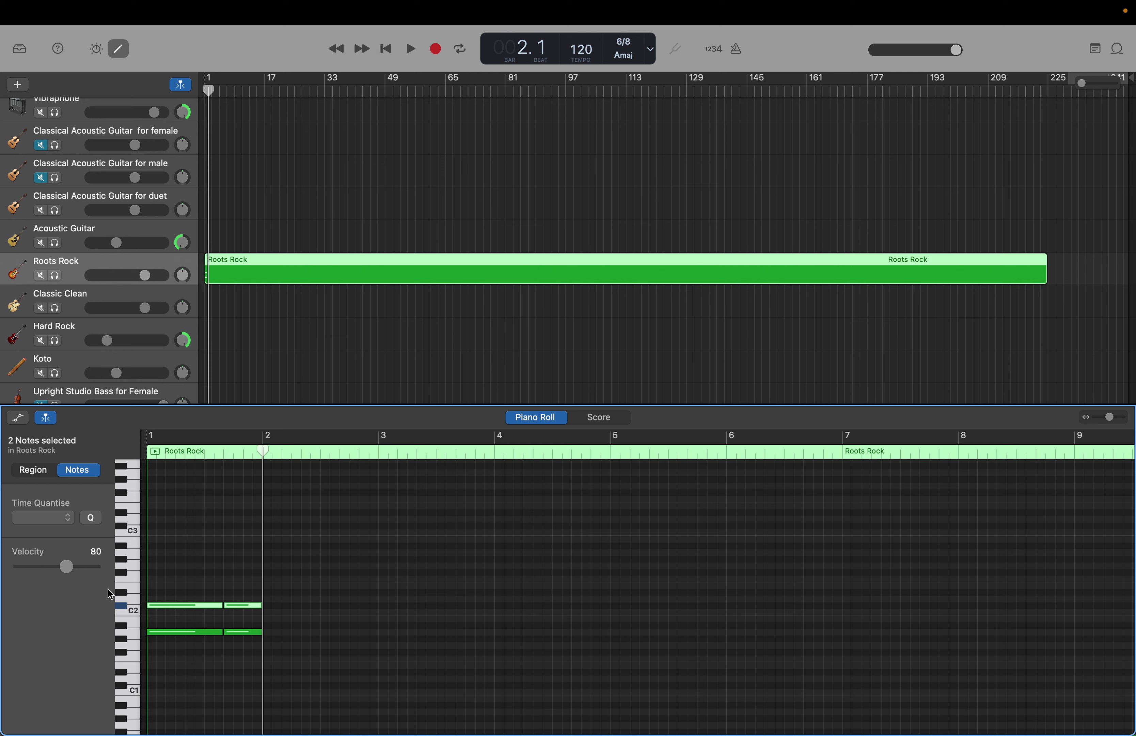
{"action": "left_click_drag", "start_coordinate": [161, 605], "coordinate": [161, 568]}
{"action": "mouse_move", "coordinate": [161, 567]}
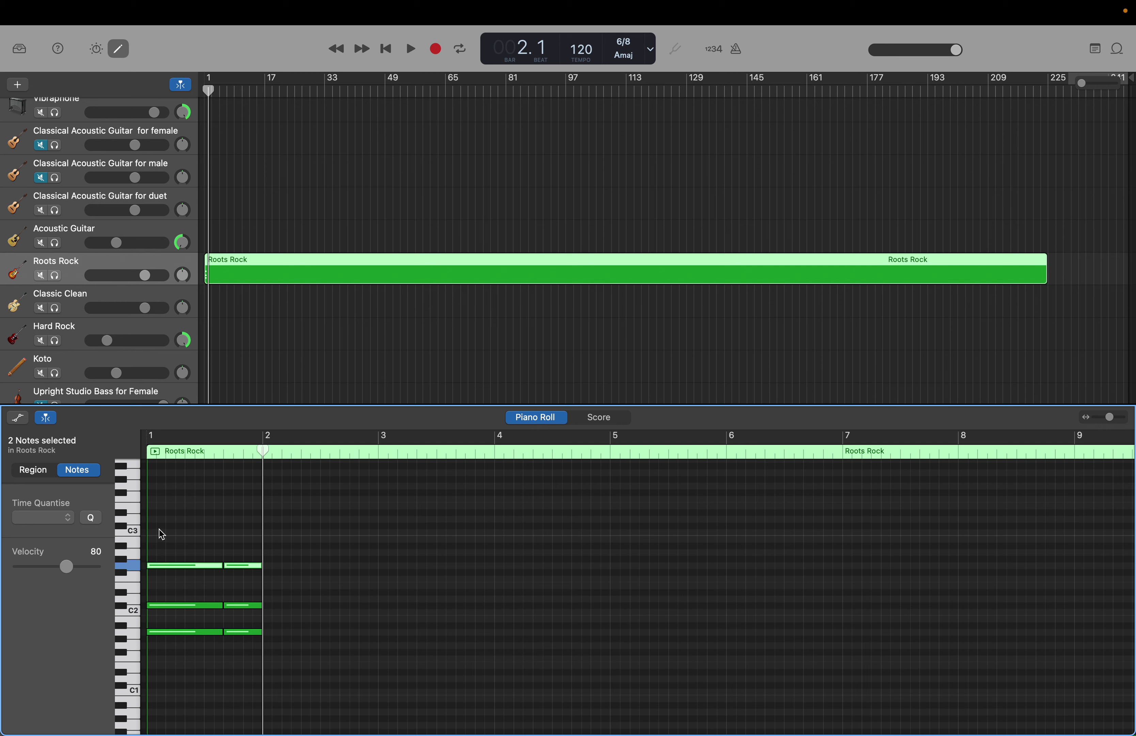
{"action": "left_click_drag", "start_coordinate": [162, 539], "coordinate": [234, 584]}
{"action": "key", "text": "super+v"}
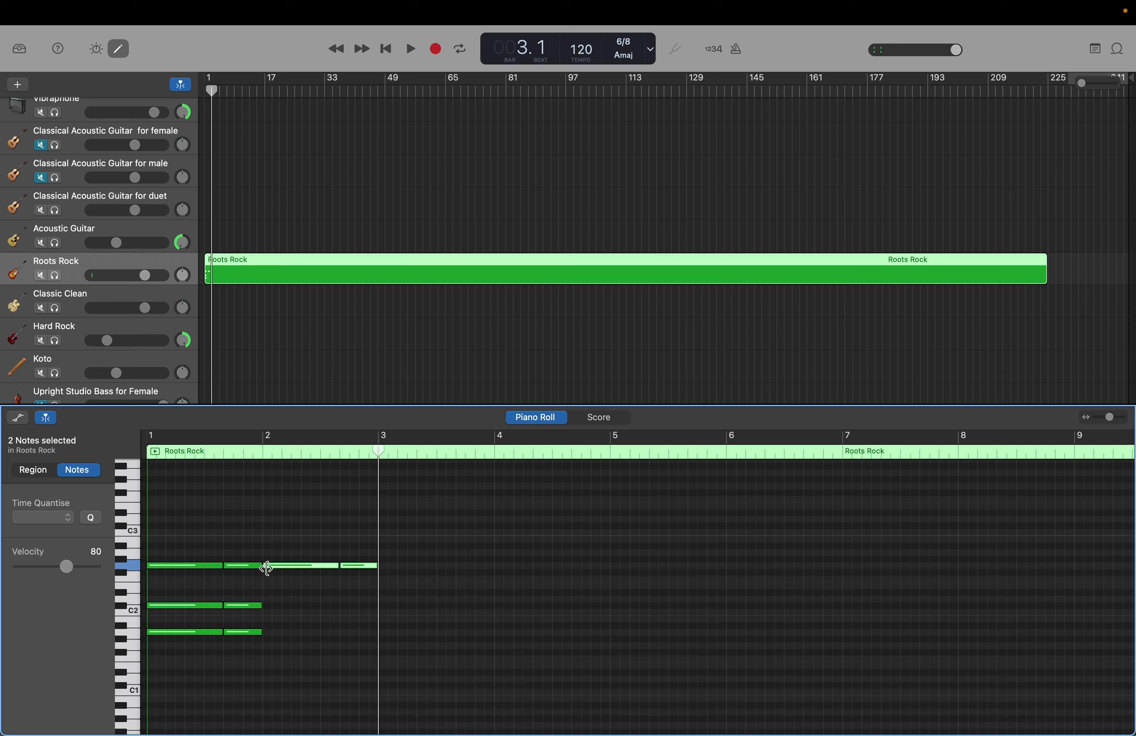
{"action": "left_click_drag", "start_coordinate": [276, 566], "coordinate": [162, 536]}
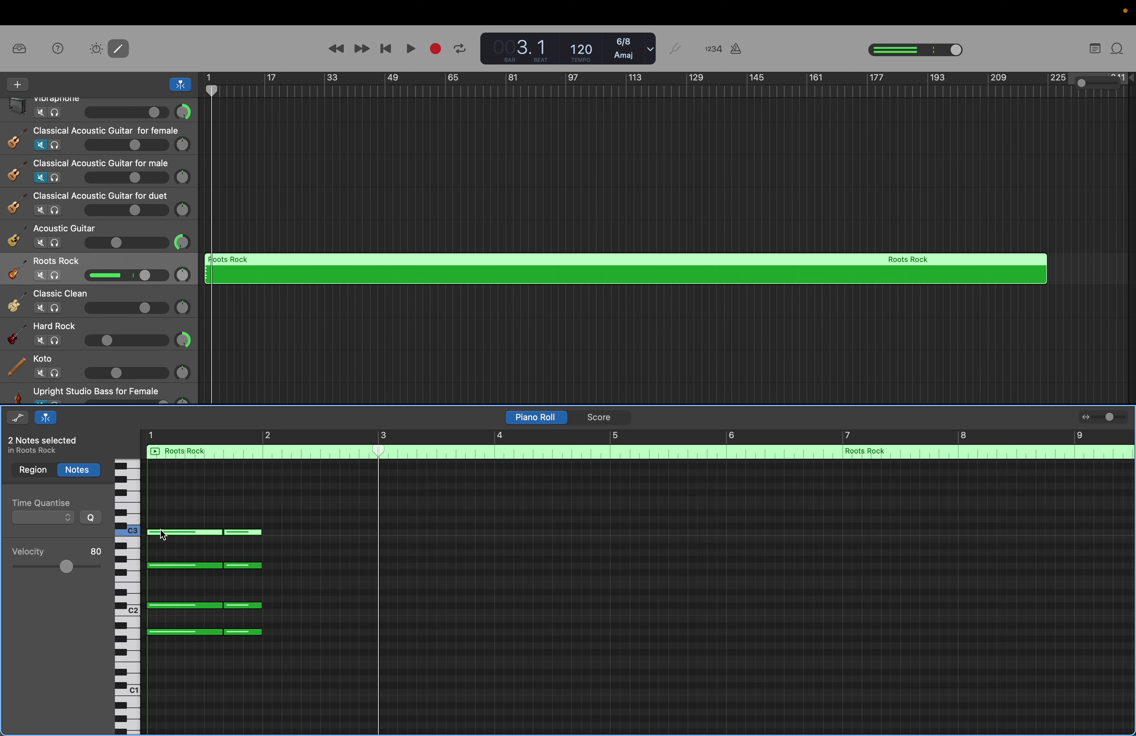
{"action": "mouse_move", "coordinate": [163, 535]}
Copy all eight notes of the bar 1 A chord and paste them into each bar from 2 through 8.
{"action": "left_click", "coordinate": [244, 634]}
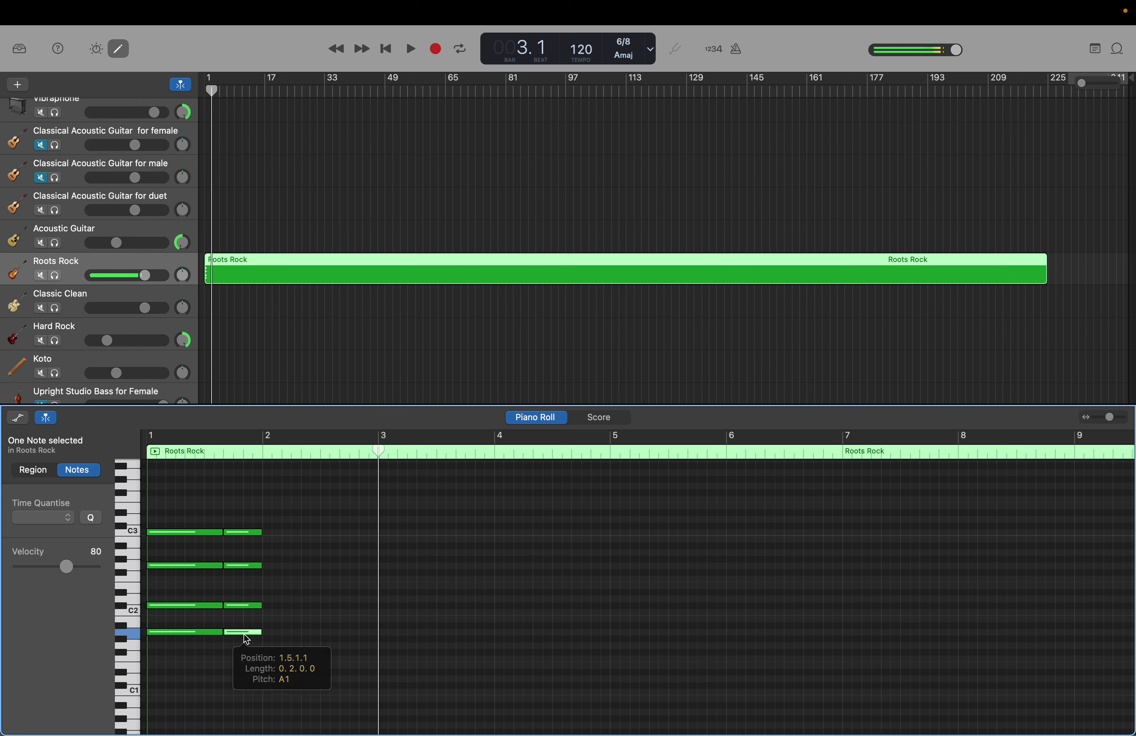
{"action": "left_click", "coordinate": [212, 633]}
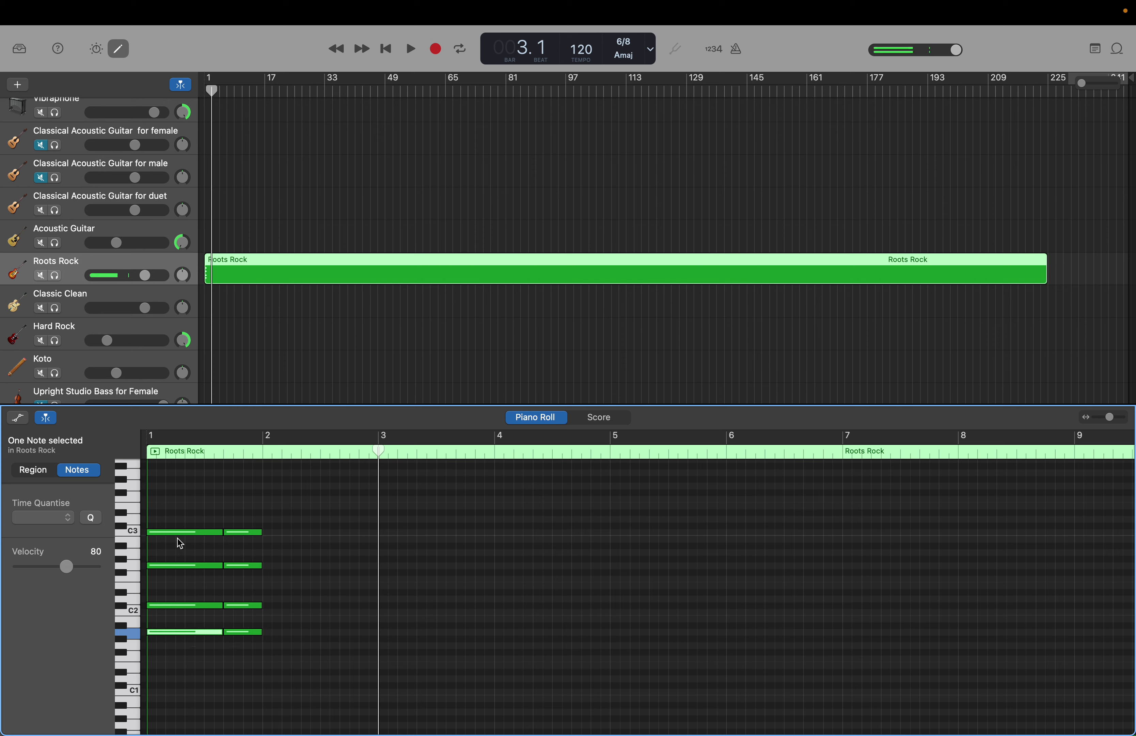
{"action": "left_click_drag", "start_coordinate": [184, 507], "coordinate": [238, 654]}
{"action": "left_click_drag", "start_coordinate": [379, 451], "coordinate": [266, 444]}
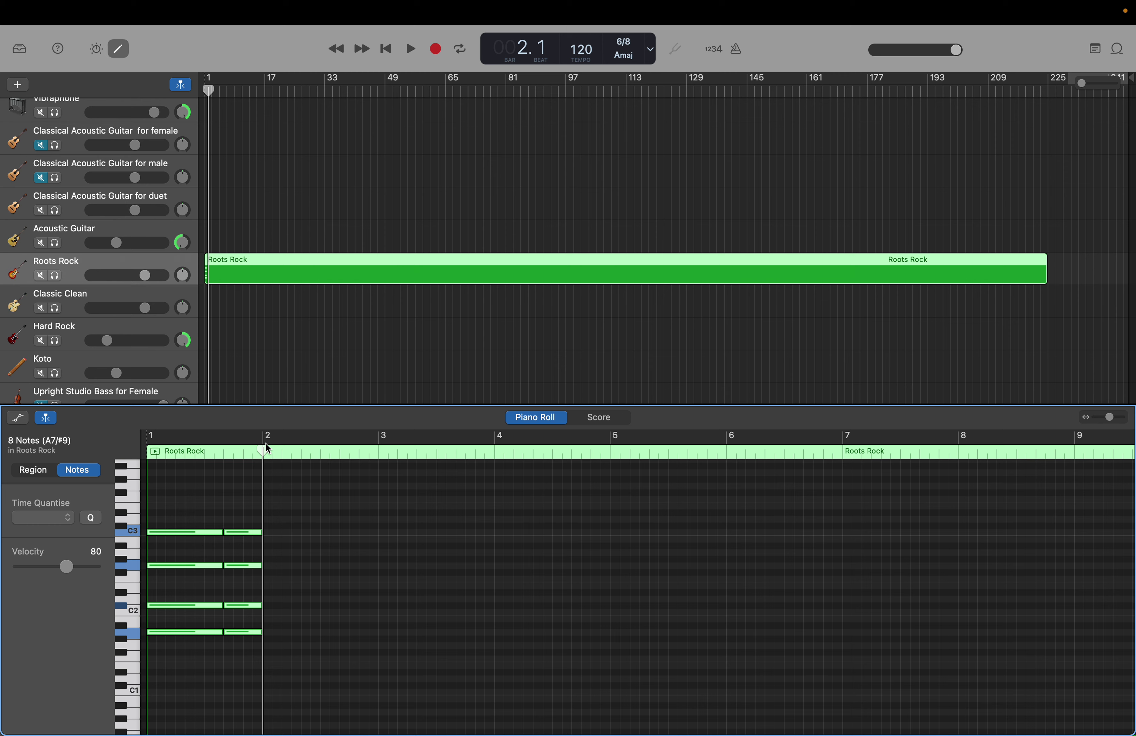
{"action": "left_click_drag", "start_coordinate": [170, 509], "coordinate": [235, 643]}
{"action": "key", "text": "super+v"}
{"action": "key", "text": "super+v"}
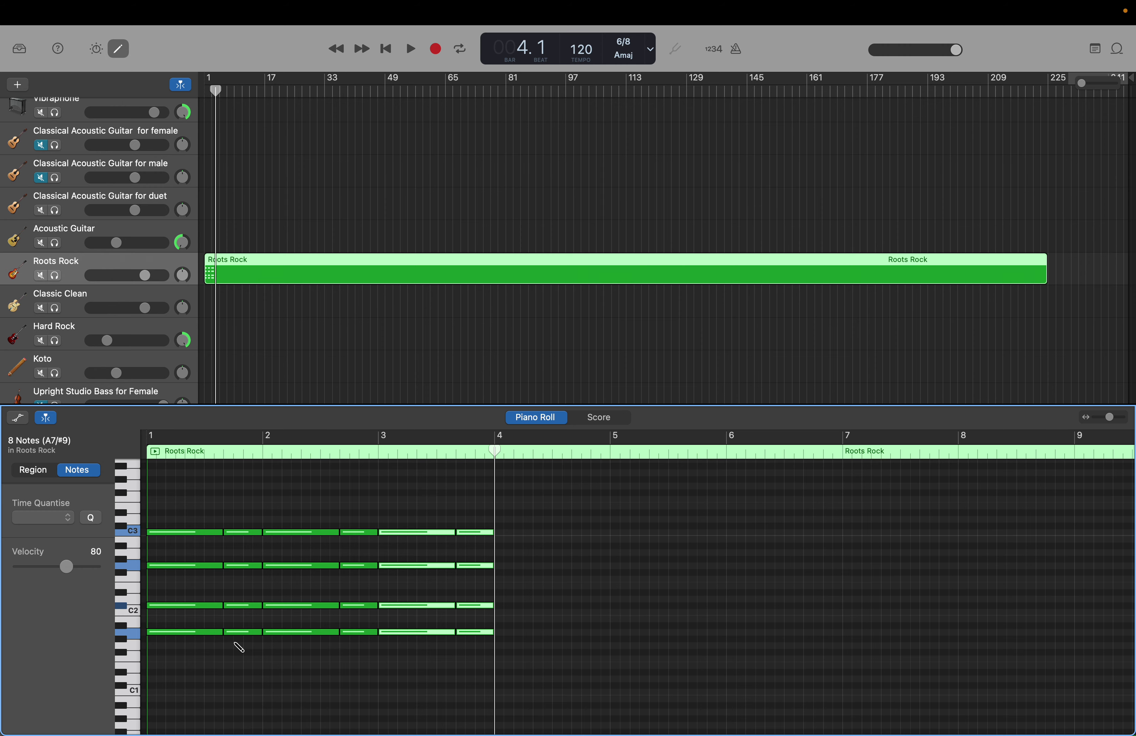
{"action": "key", "text": "super+v"}
{"action": "key", "text": "super+v"}
{"action": "key", "text": "super+v"}
{"action": "key", "text": "super+v"}
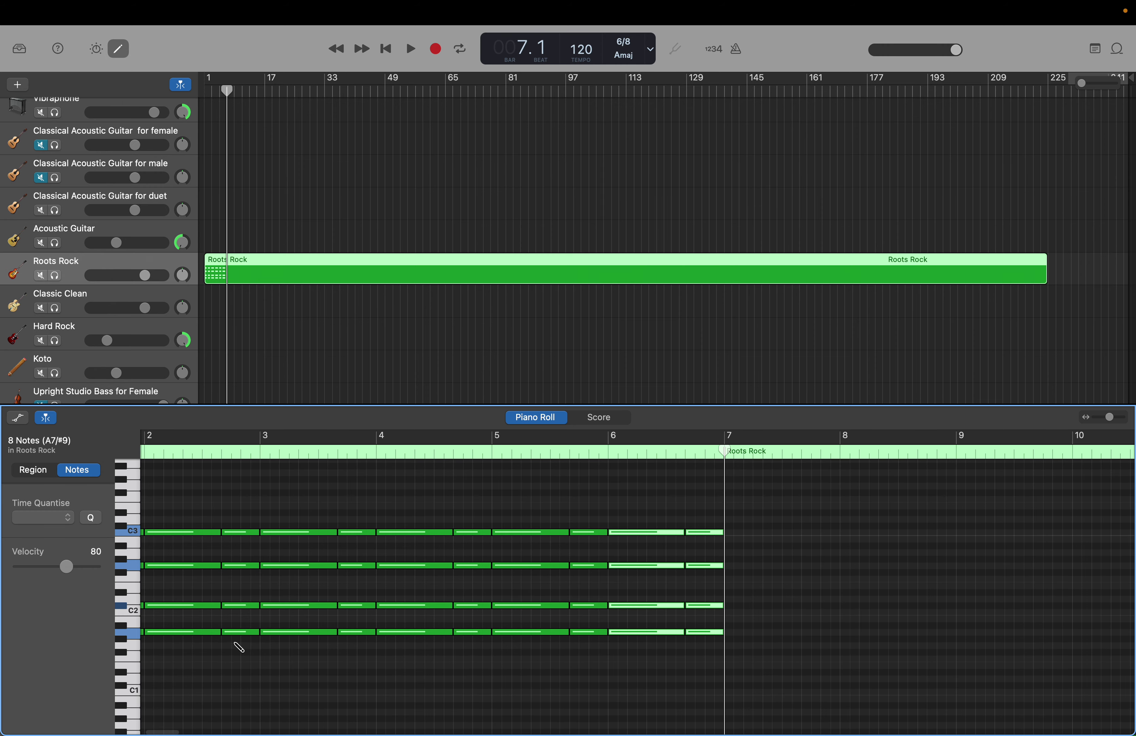
{"action": "key", "text": "super+v"}
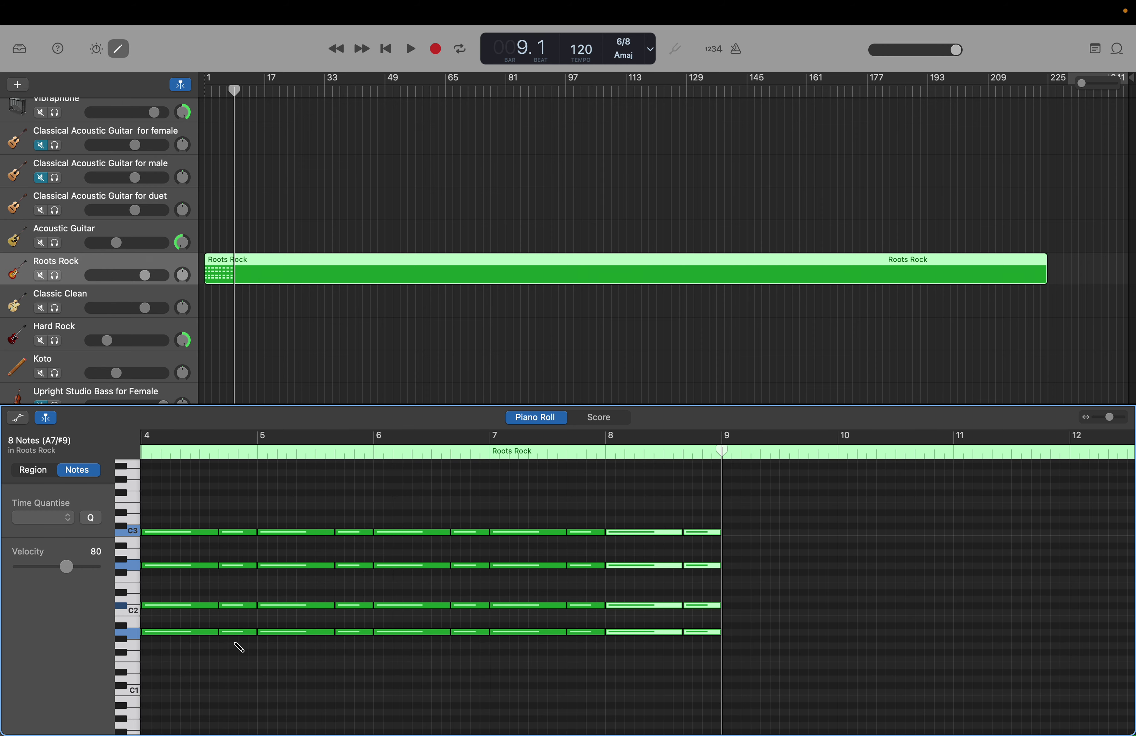
Paste the chord into bar 9, raise it so its root is D2, and repeat it through bar 12.
{"action": "key", "text": "super+v"}
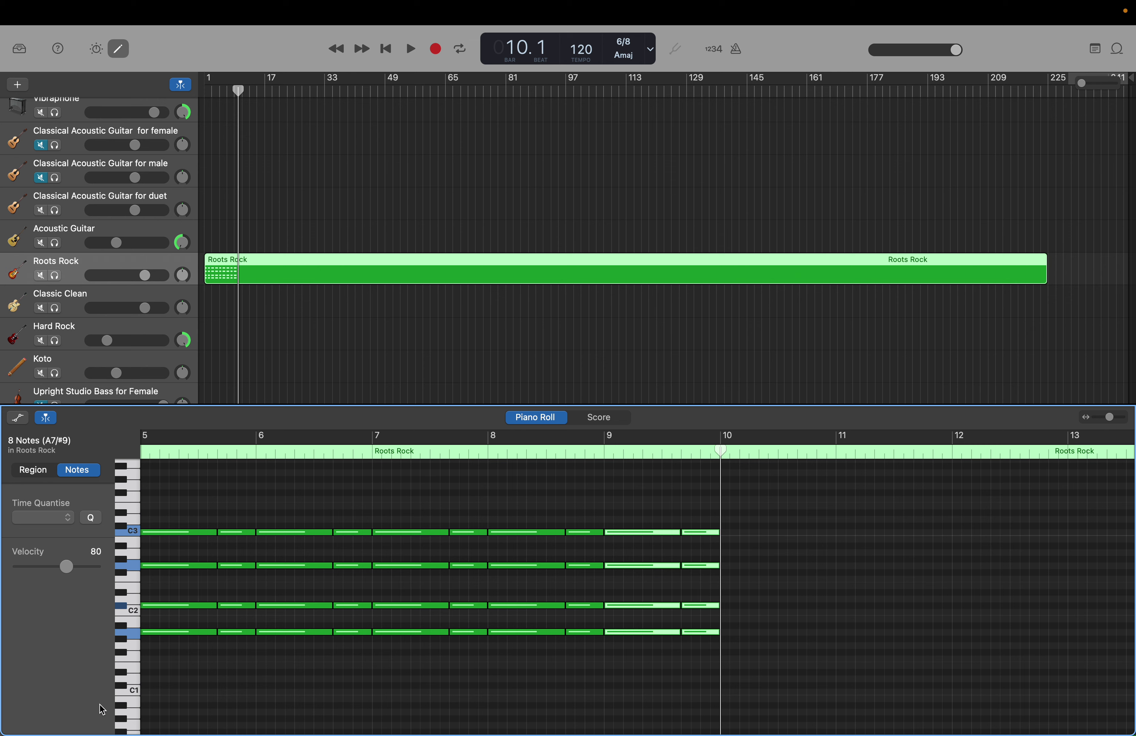
{"action": "left_click_drag", "start_coordinate": [632, 633], "coordinate": [631, 602]}
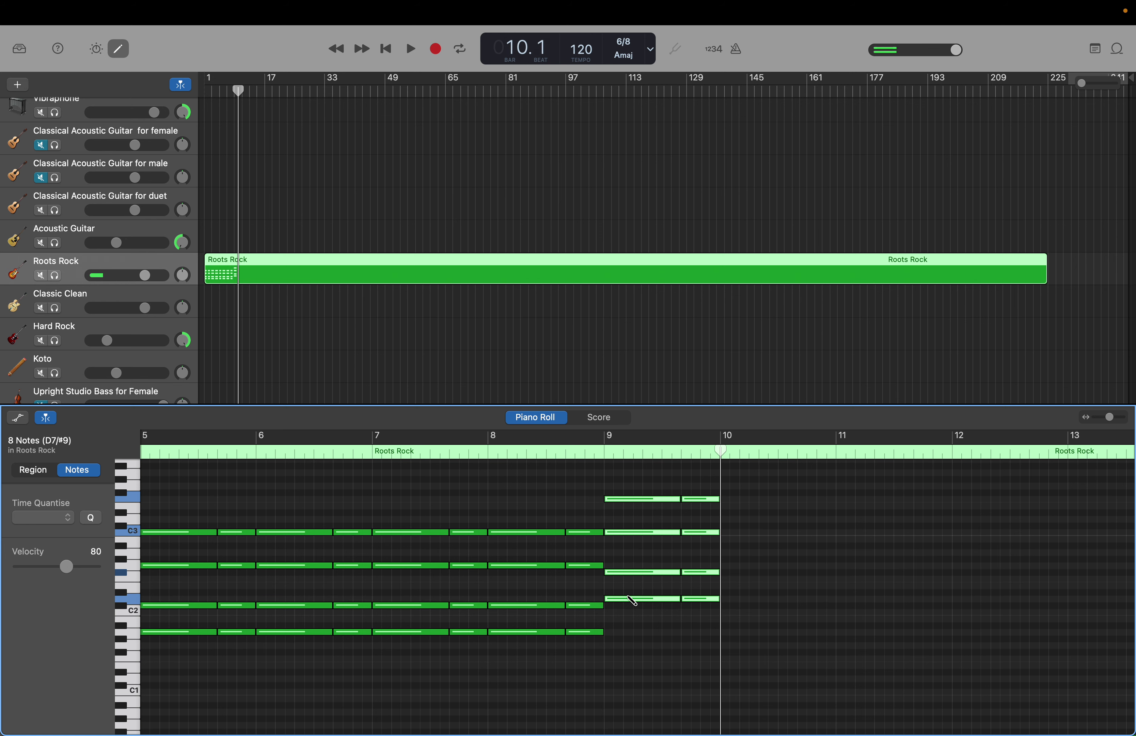
{"action": "key", "text": "super+v"}
{"action": "key", "text": "super+v"}
{"action": "key", "text": "super+v"}
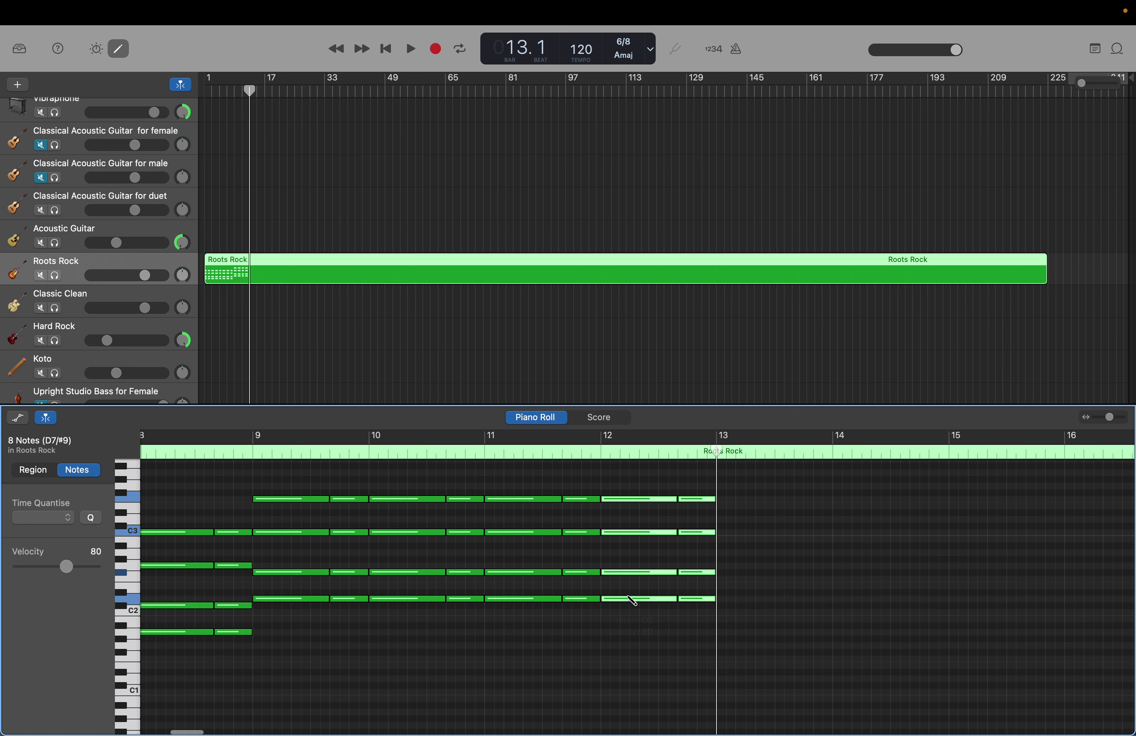
Paste the chord into bar 13, lower it so its root is A1, and repeat it through bar 16.
{"action": "key", "text": "super+v"}
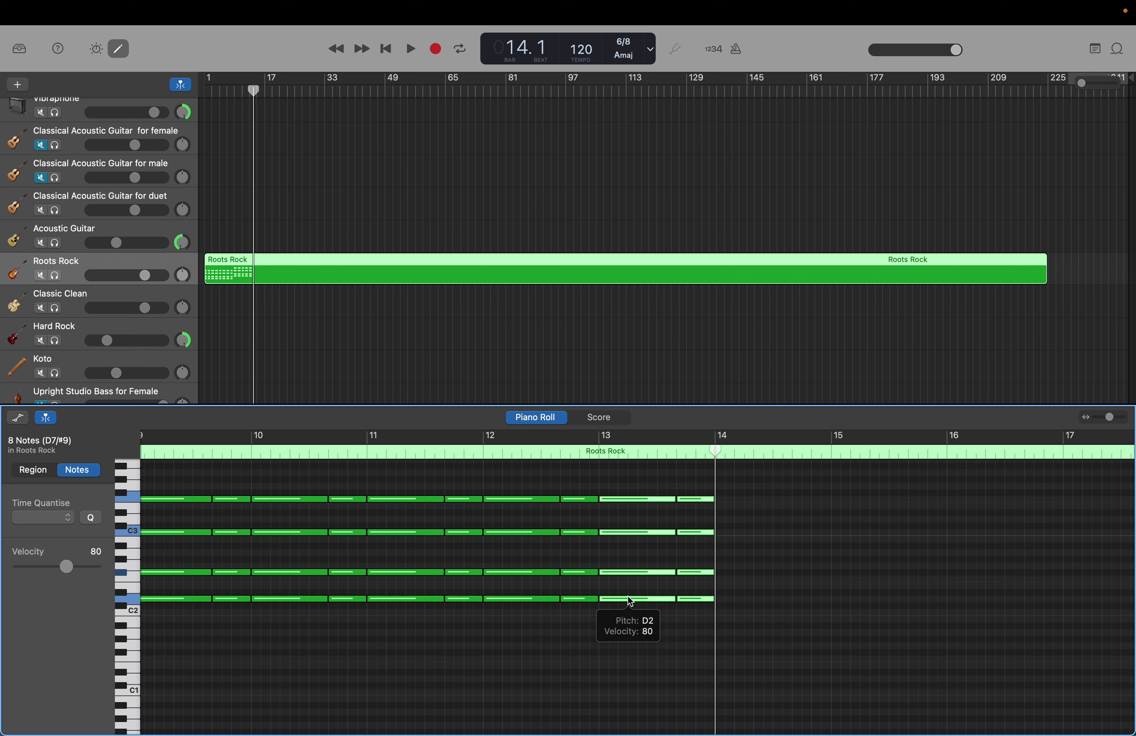
{"action": "left_click_drag", "start_coordinate": [629, 602], "coordinate": [631, 639]}
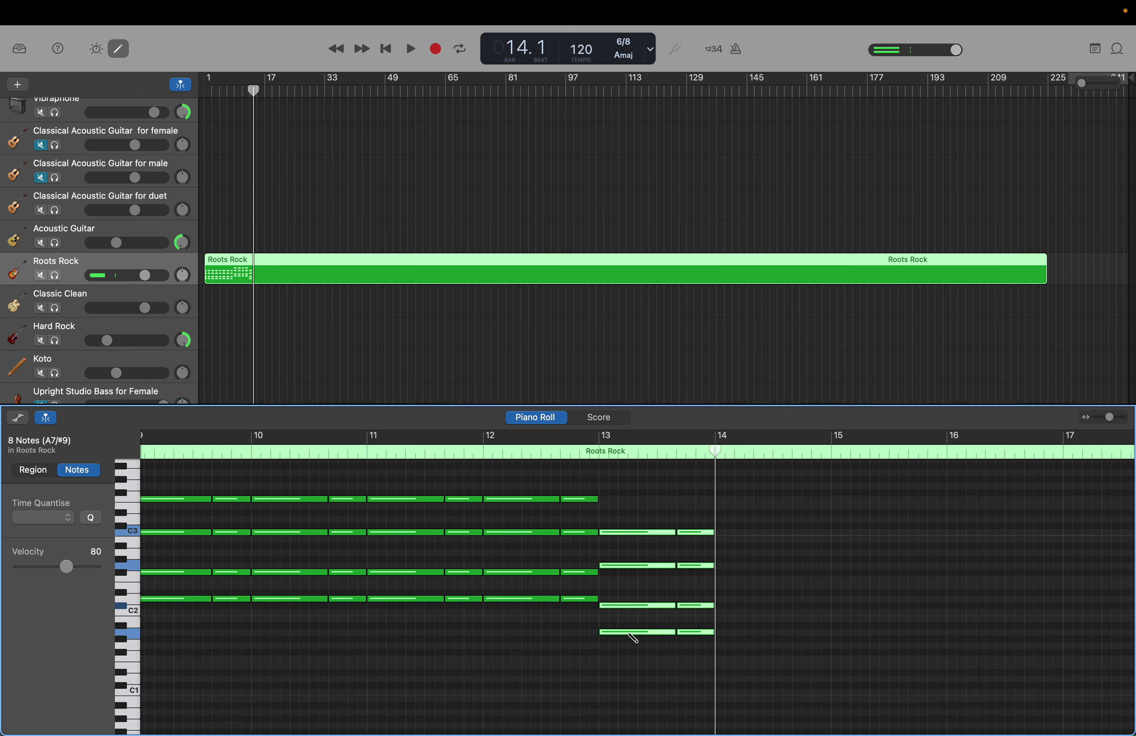
{"action": "key", "text": "super+c"}
{"action": "key", "text": "super+v"}
{"action": "key", "text": "super+v"}
{"action": "key", "text": "super+v"}
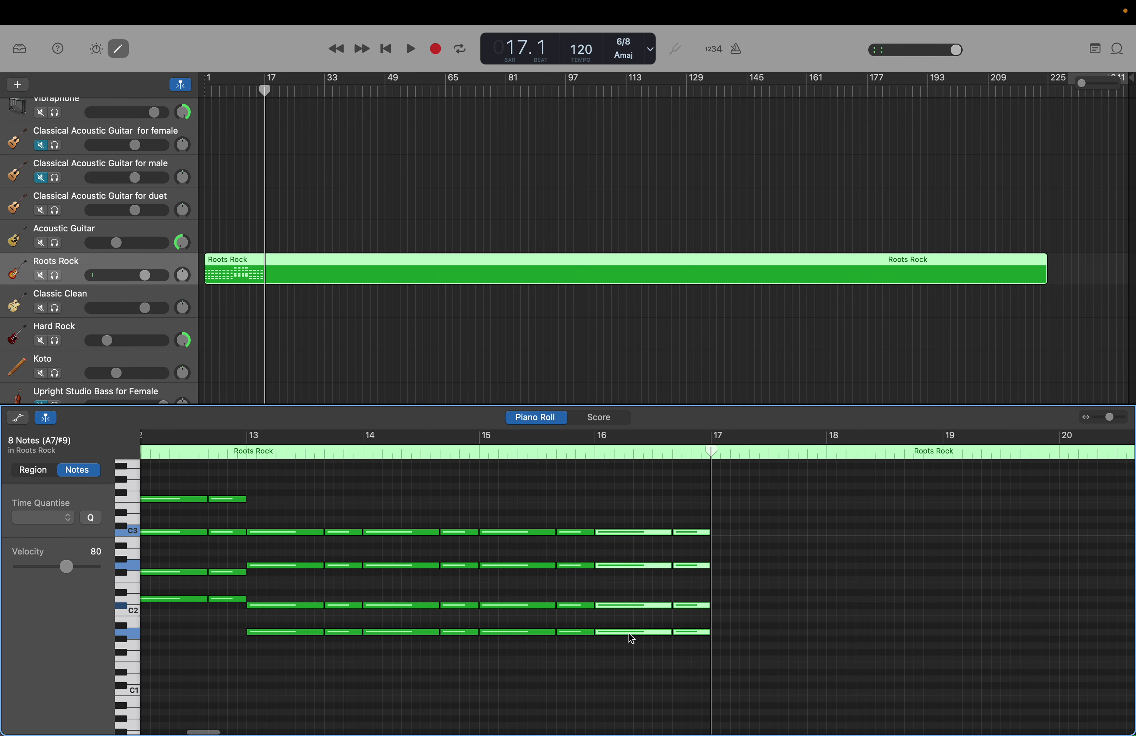
Paste the chord into bar 17, raise it so its root is E2, and repeat it through bar 20.
{"action": "key", "text": "super+v"}
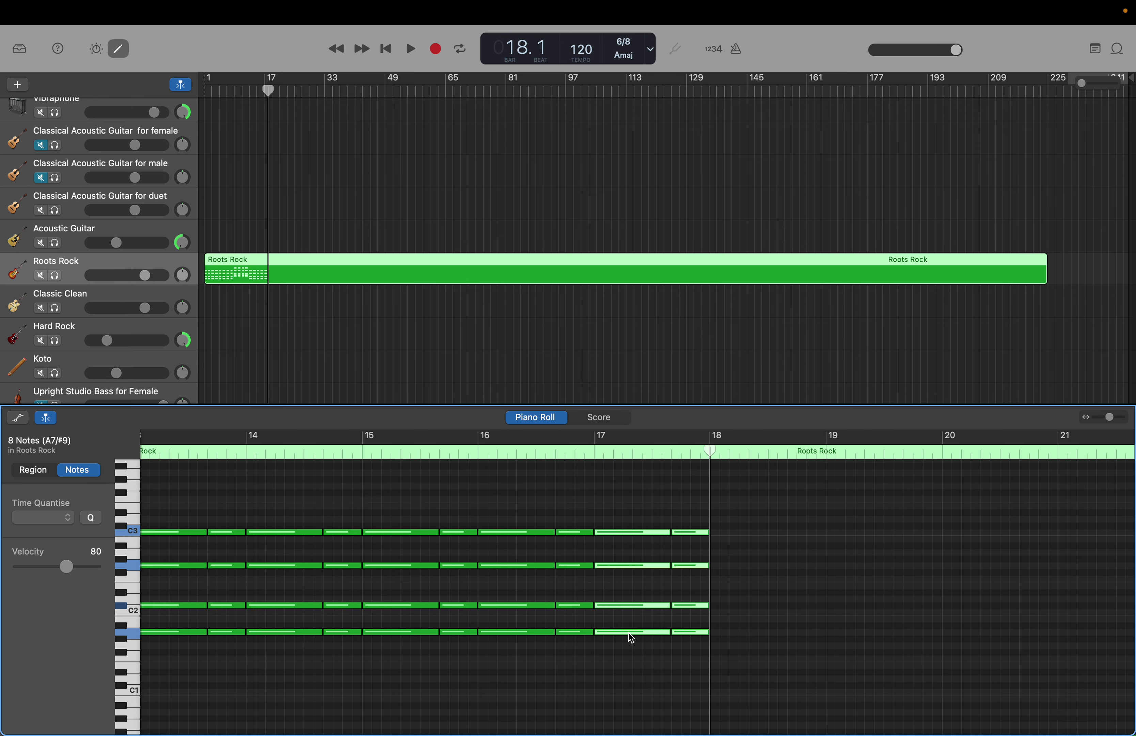
{"action": "left_click_drag", "start_coordinate": [631, 638], "coordinate": [631, 591]}
{"action": "mouse_move", "coordinate": [632, 591]}
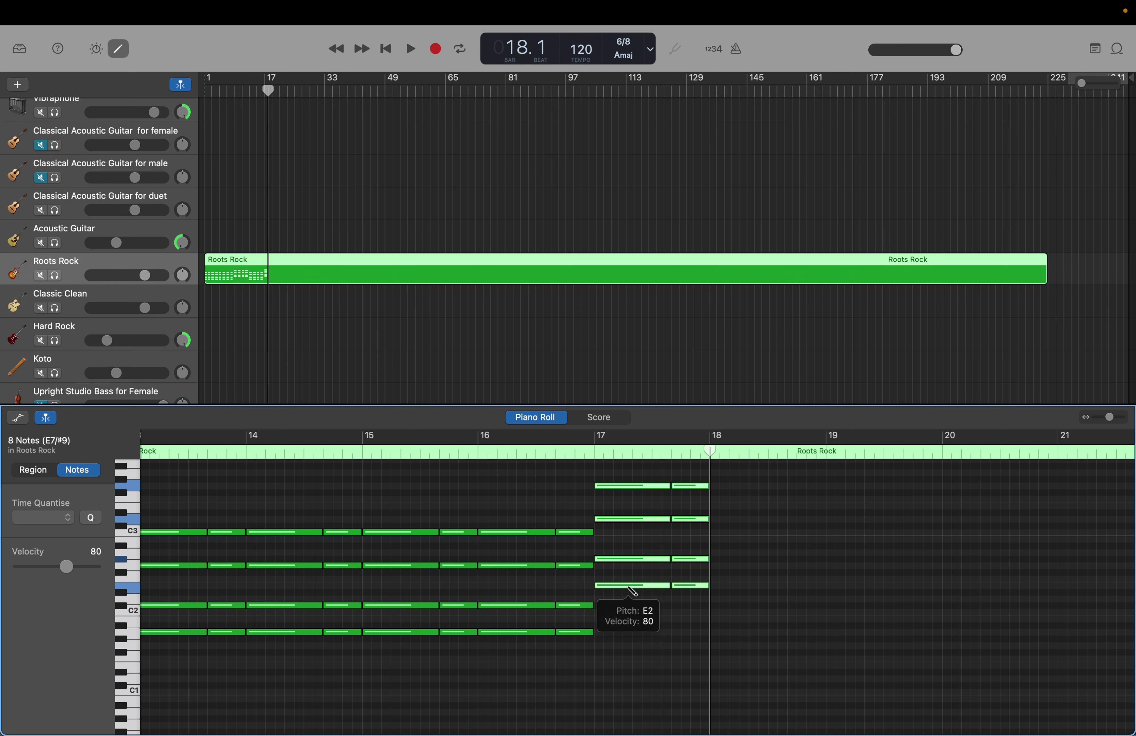
{"action": "key", "text": "super+v"}
{"action": "key", "text": "super+v"}
{"action": "key", "text": "super+v"}
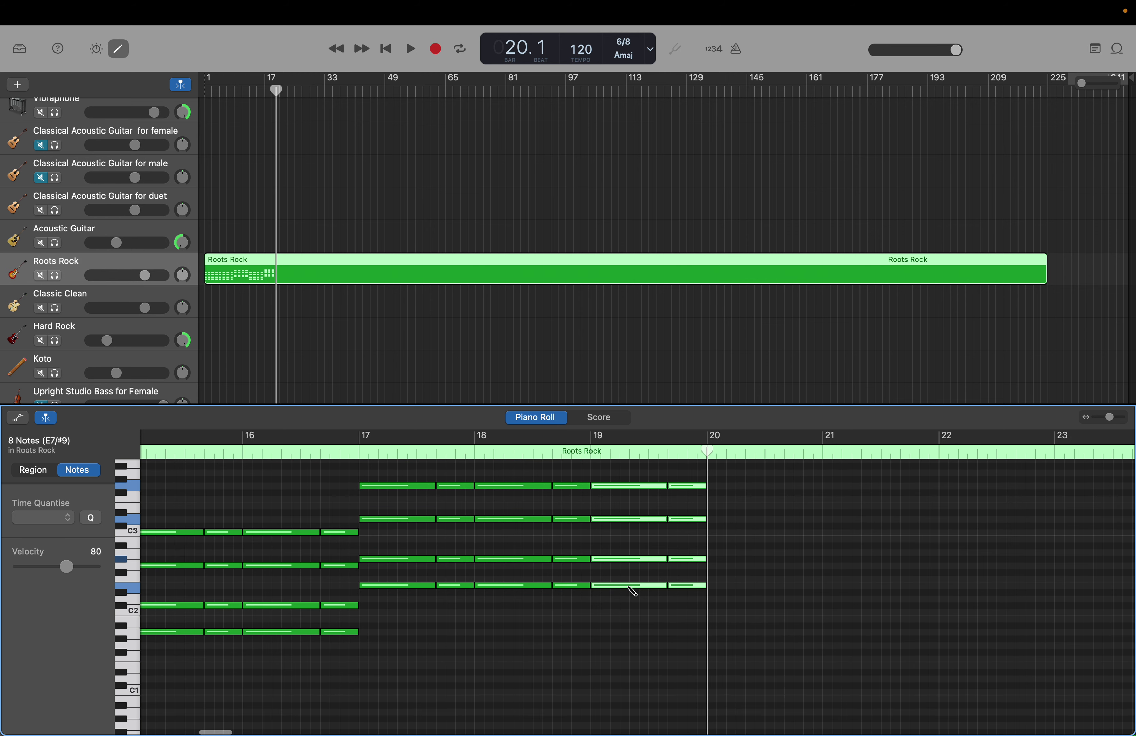
Paste the chord into bar 21, lower it so its root is D2, and repeat it through bar 24.
{"action": "key", "text": "super+v"}
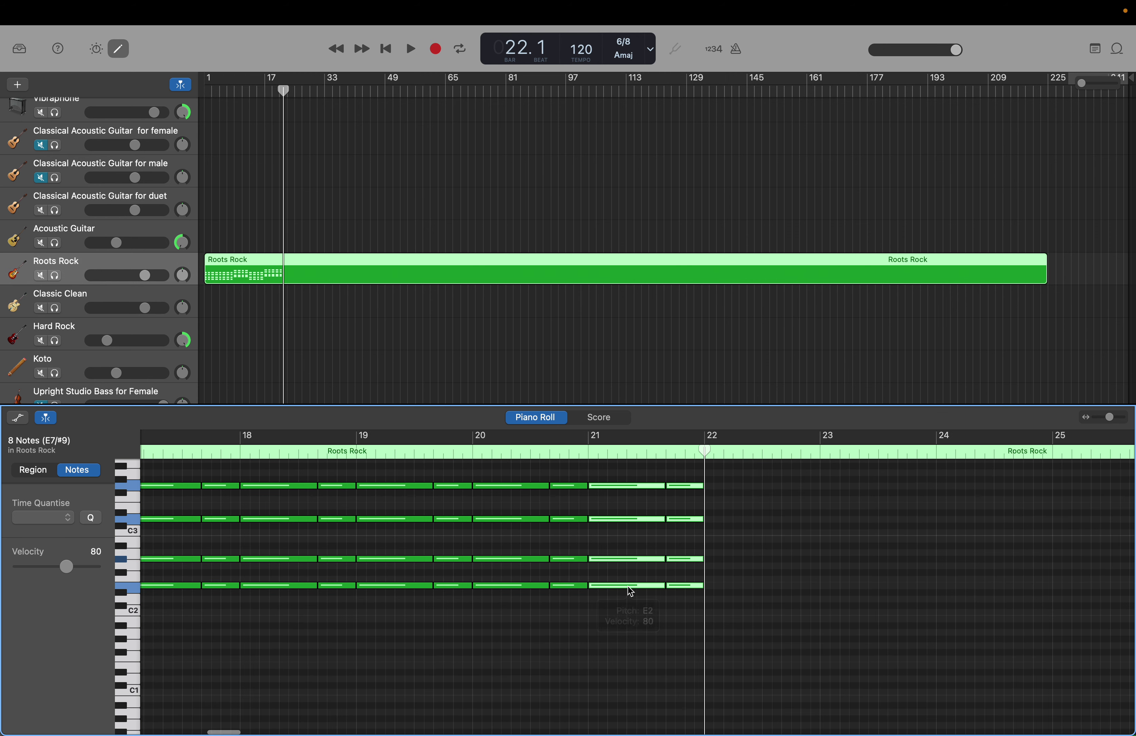
{"action": "left_click_drag", "start_coordinate": [631, 591], "coordinate": [632, 601]}
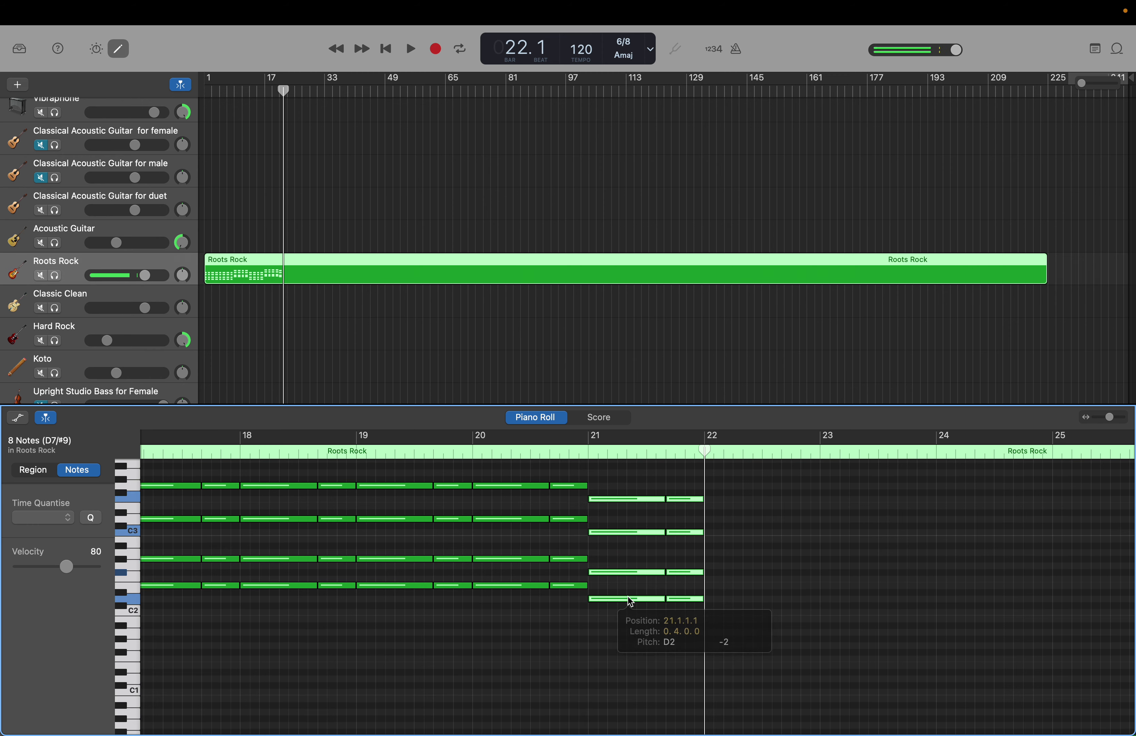
{"action": "key", "text": "super+v"}
{"action": "key", "text": "super+v"}
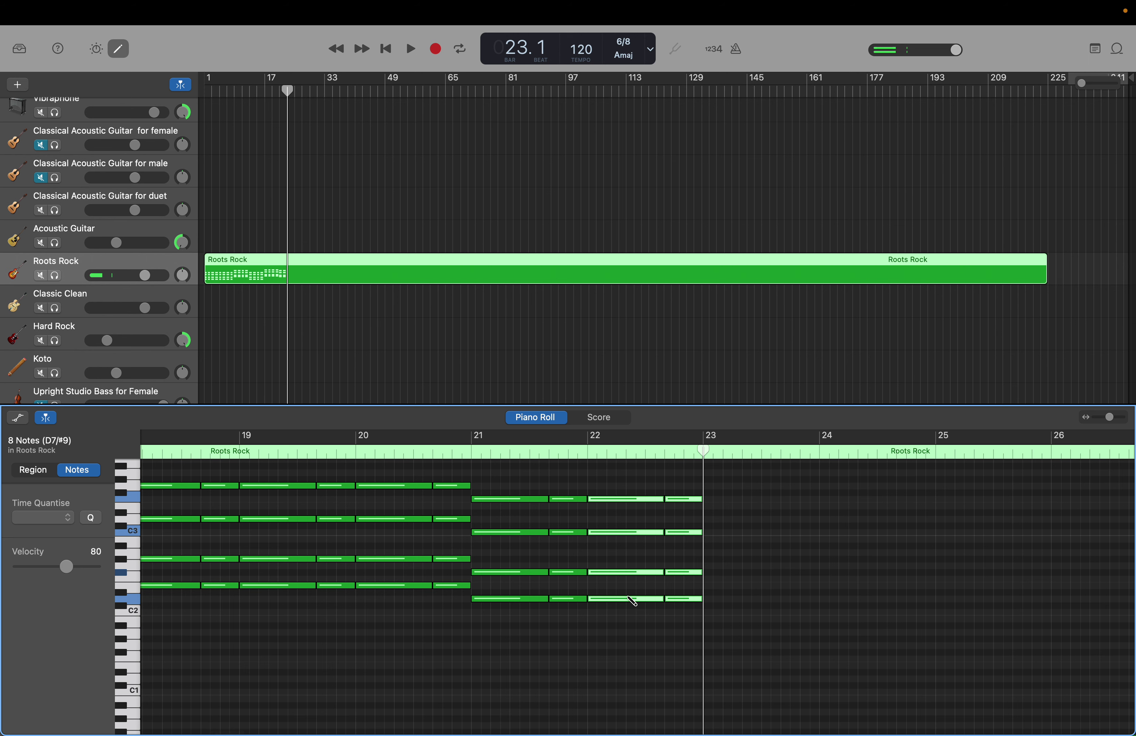
{"action": "key", "text": "super+v"}
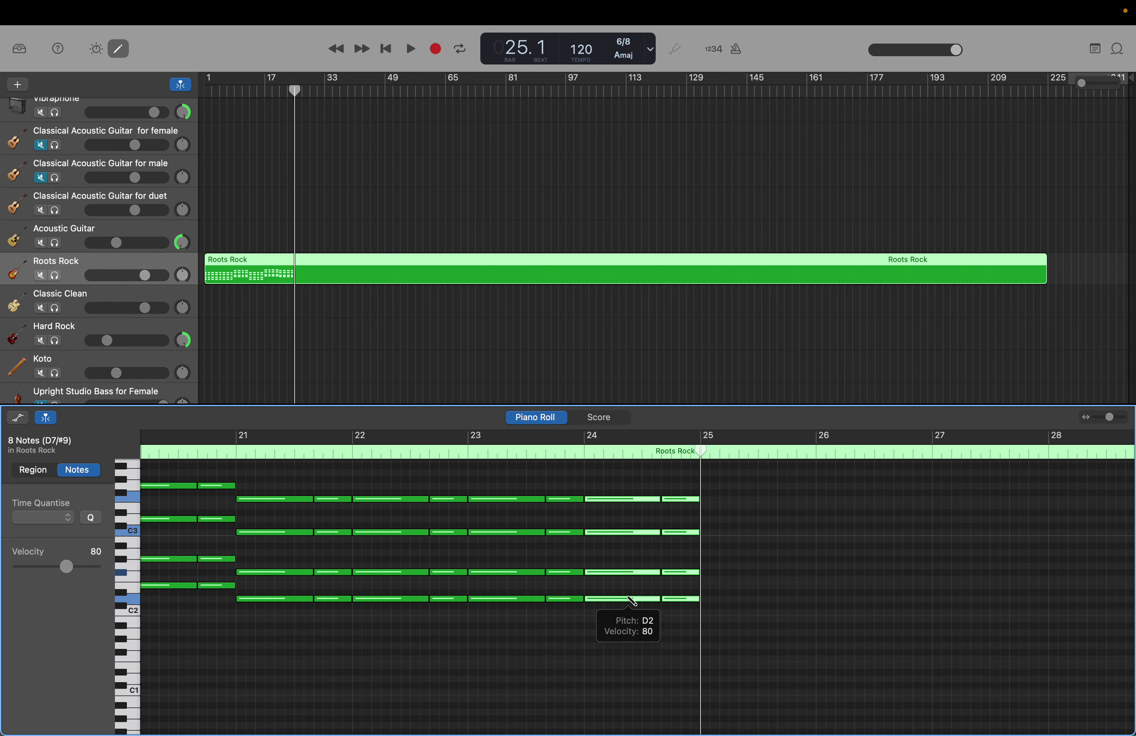
Paste the chord into bar 25, lower it so its root is A1, and repeat it in bar 26.
{"action": "key", "text": "super+v"}
{"action": "left_click_drag", "start_coordinate": [629, 600], "coordinate": [630, 637]}
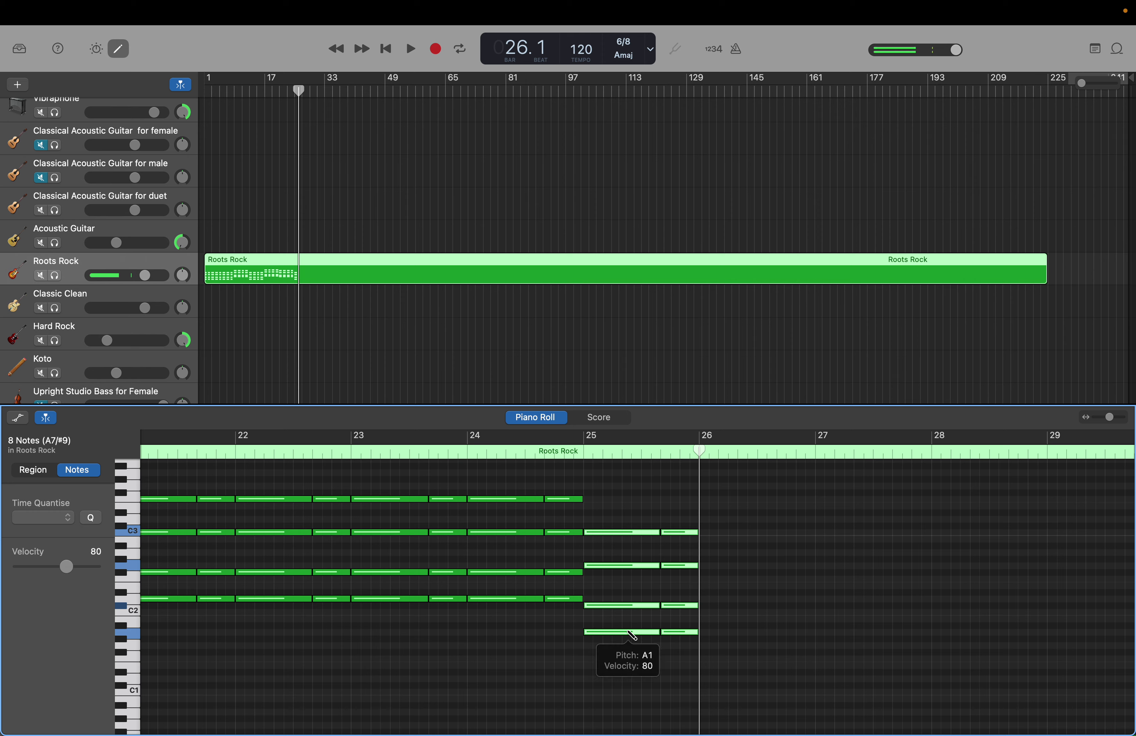
{"action": "key", "text": "super+v"}
{"action": "left_click", "coordinate": [631, 637]}
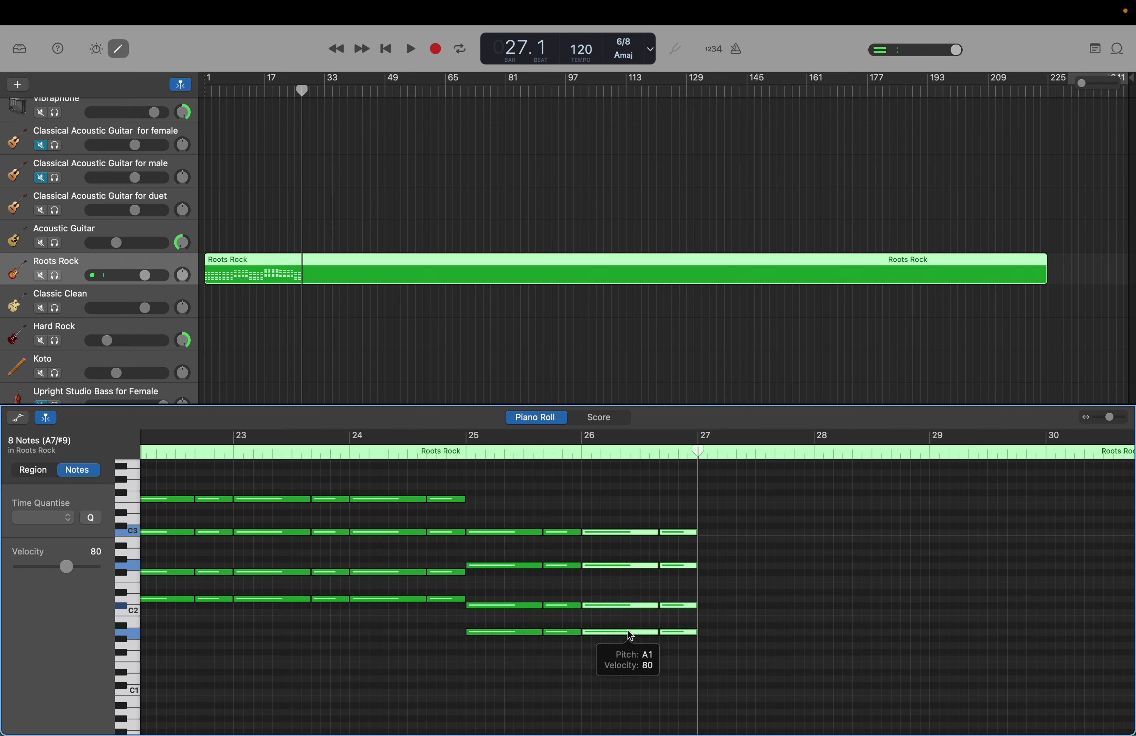
Paste the chord into bar 27, raise it so its root is D2, and repeat it in bar 28.
{"action": "key", "text": "super+v"}
{"action": "left_click_drag", "start_coordinate": [631, 633], "coordinate": [627, 601]}
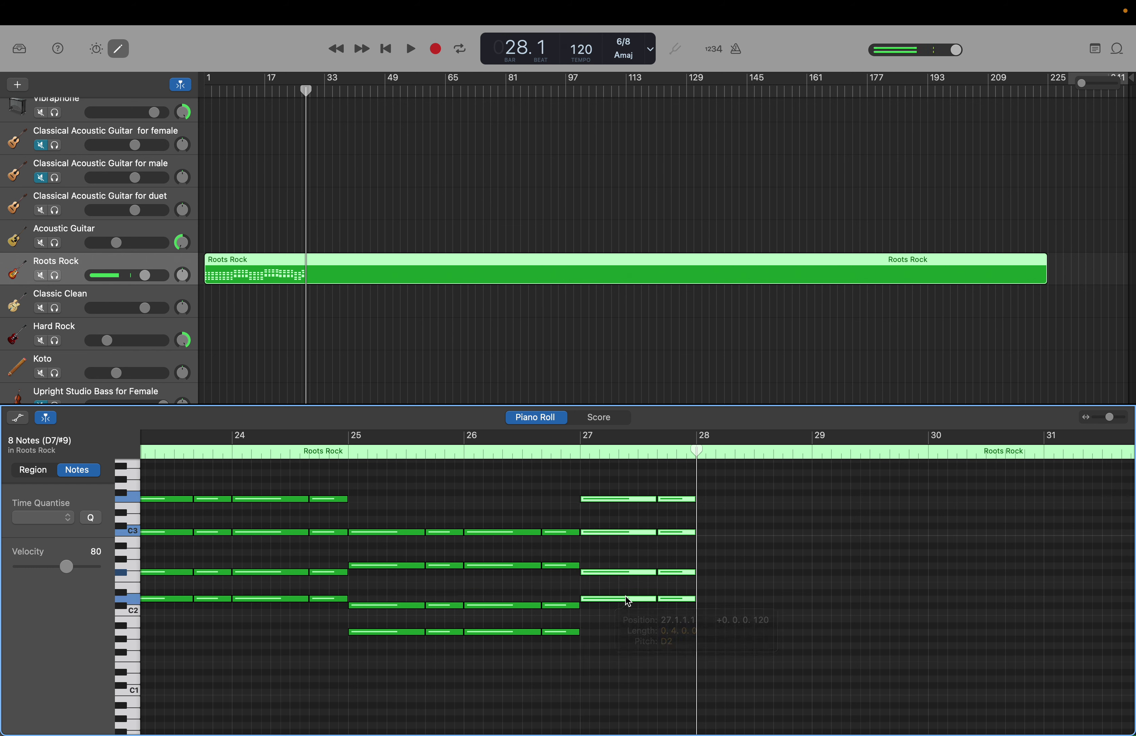
{"action": "left_click", "coordinate": [628, 601]}
{"action": "key", "text": "super+c"}
{"action": "key", "text": "super+v"}
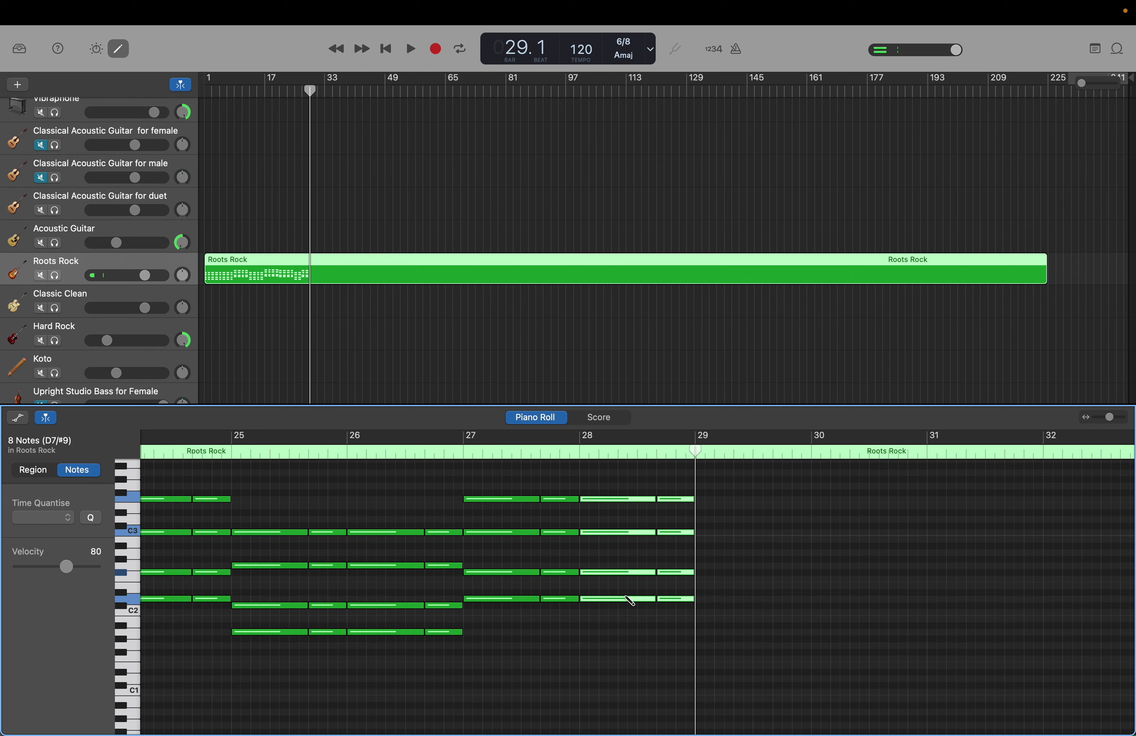
{"action": "left_click", "coordinate": [629, 600]}
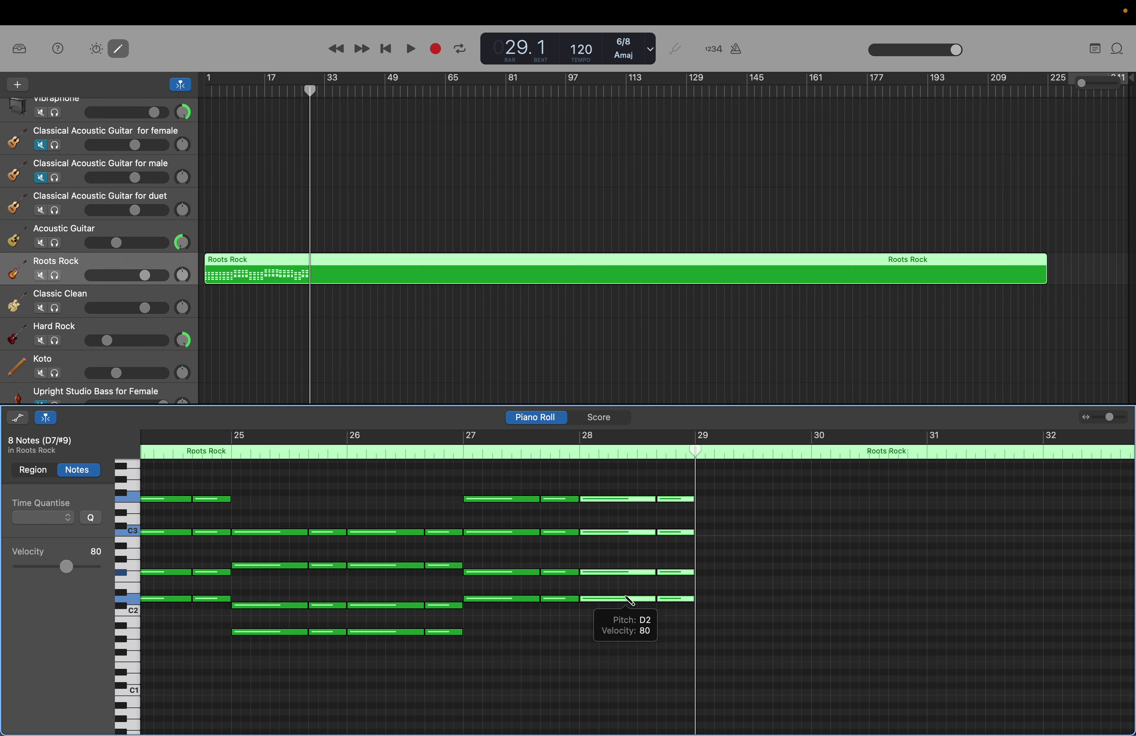
Paste the chord into bar 29 and lower it so its root is A1.
{"action": "key", "text": "super+v"}
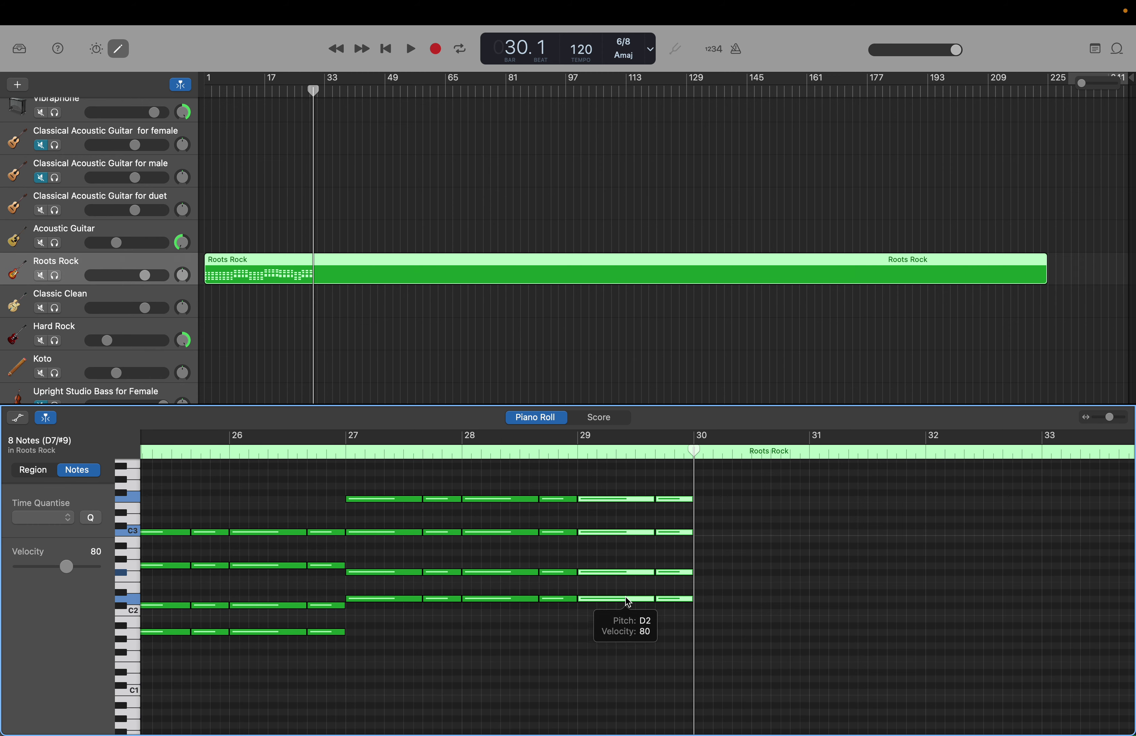
{"action": "left_click", "coordinate": [628, 602]}
{"action": "left_click_drag", "start_coordinate": [628, 603], "coordinate": [626, 628]}
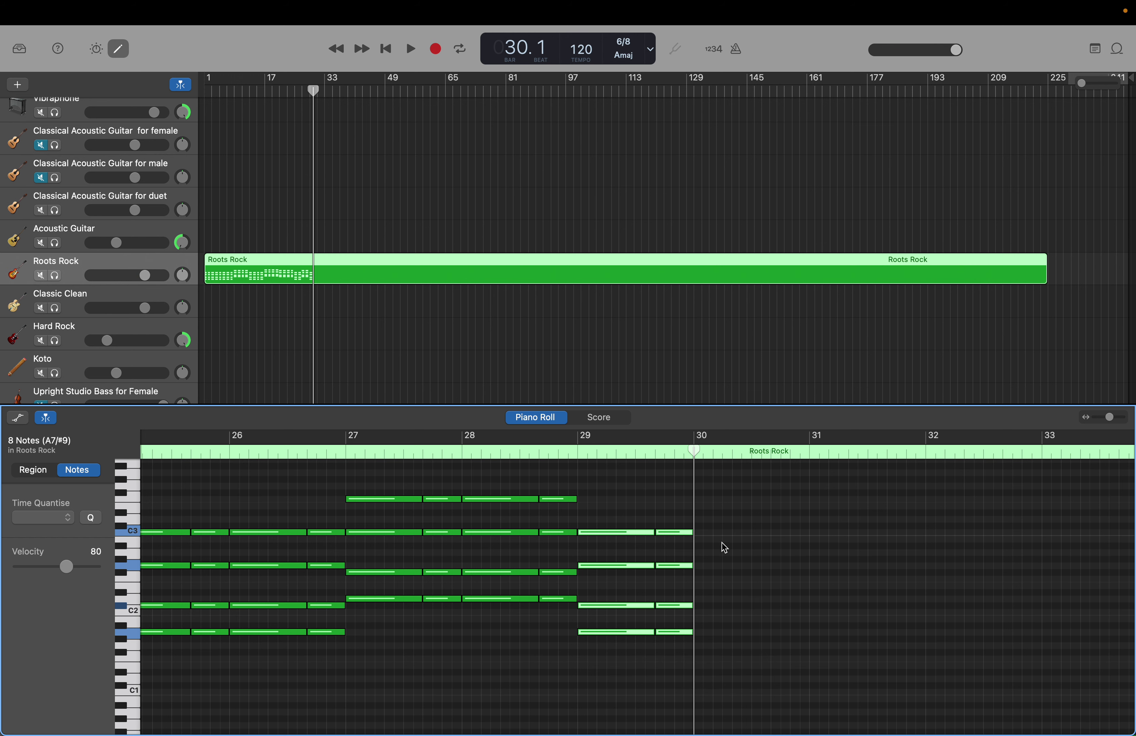
Paste the chord into bar 30 and raise it so its root is E2.
{"action": "key", "text": "."}
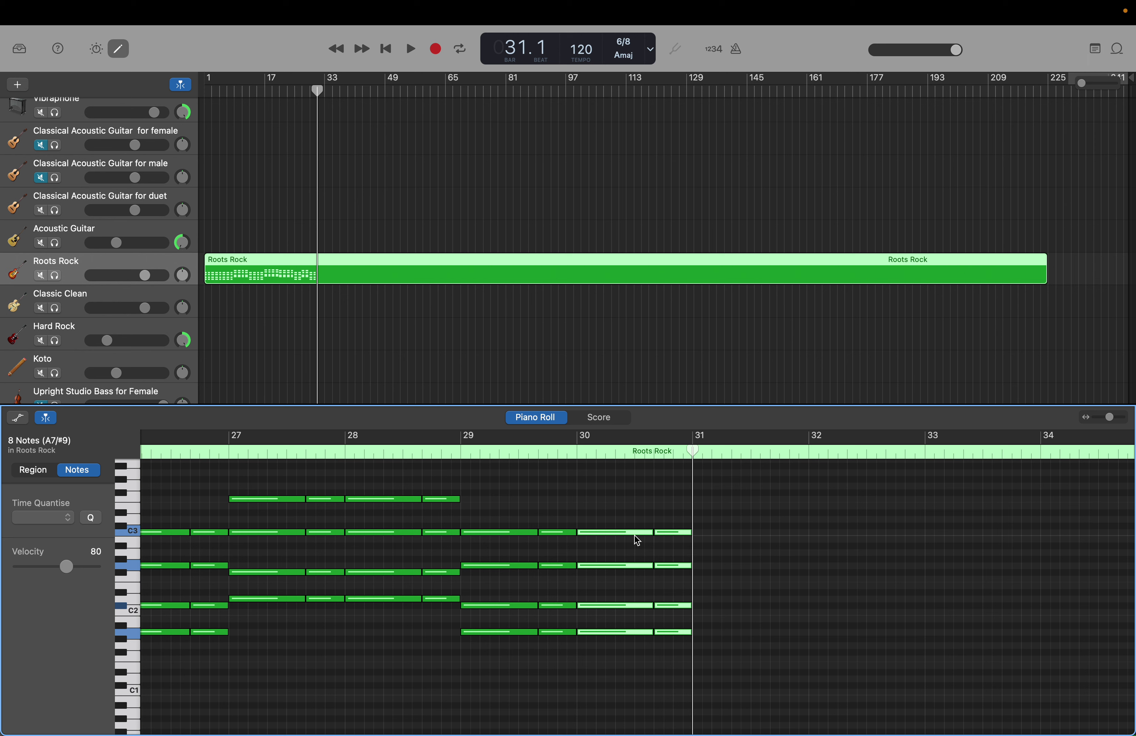
{"action": "mouse_move", "coordinate": [635, 534]}
{"action": "left_click_drag", "start_coordinate": [634, 534], "coordinate": [637, 516]}
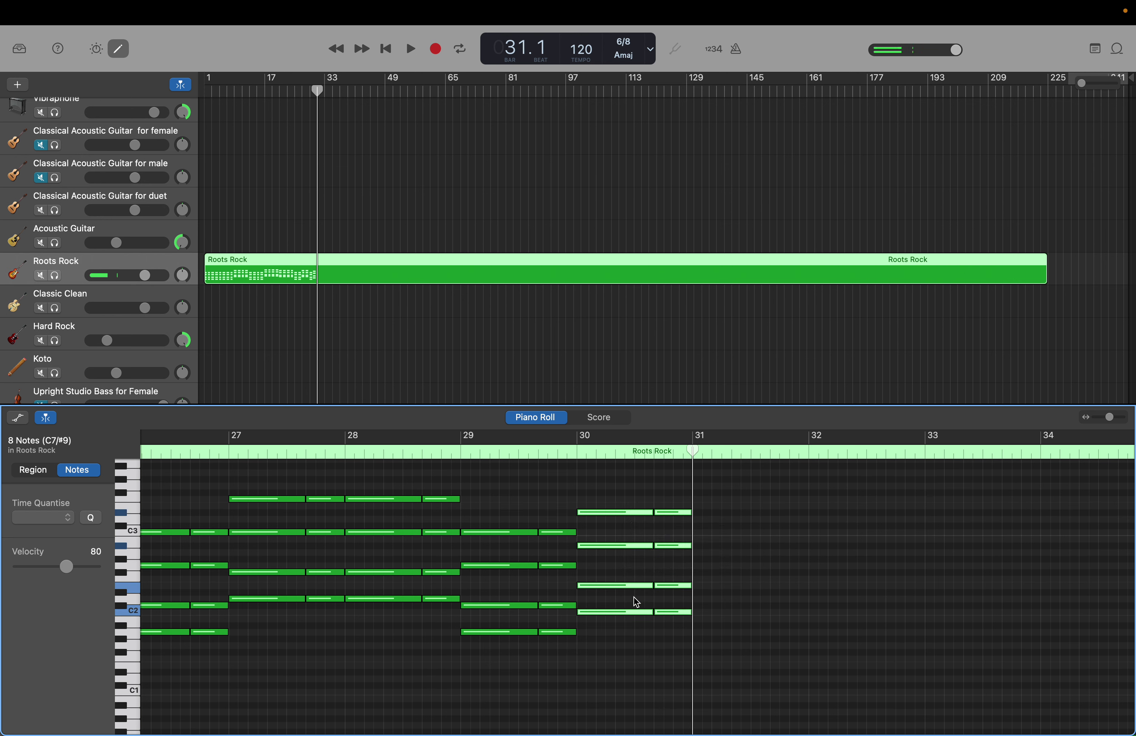
{"action": "left_click_drag", "start_coordinate": [636, 615], "coordinate": [637, 592]}
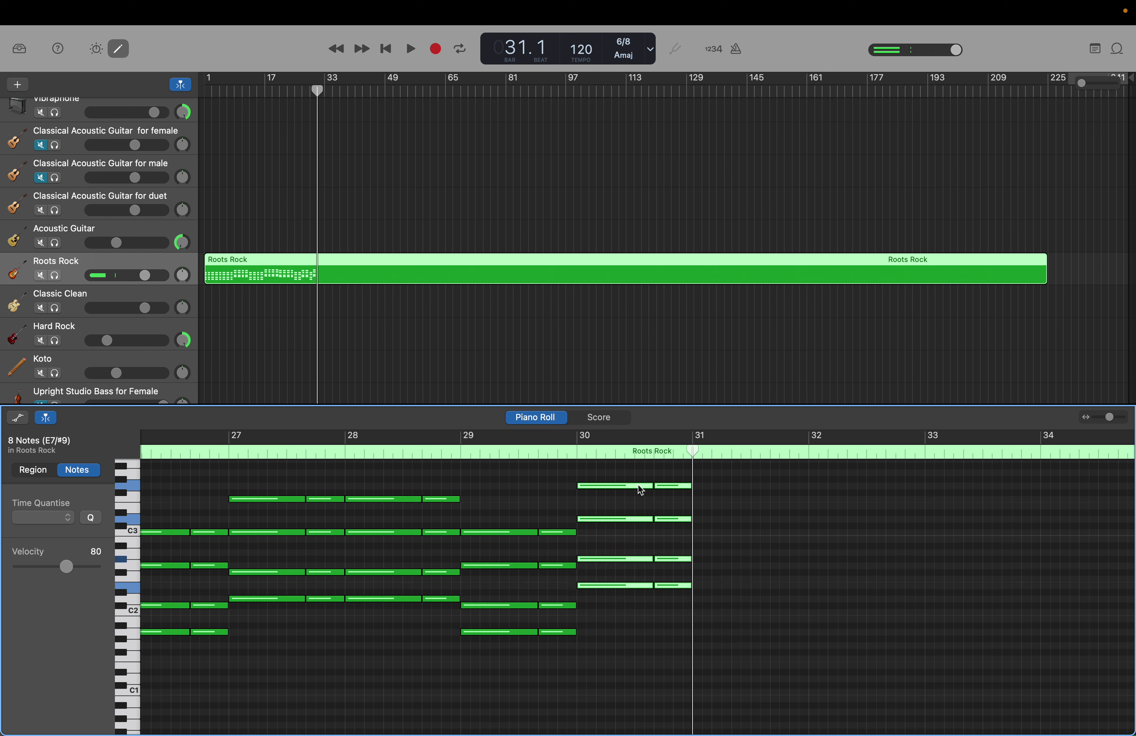
Shorten the first chord of bar 30 to half its length and place the playhead at 30.3.
{"action": "left_click_drag", "start_coordinate": [638, 478], "coordinate": [612, 587]}
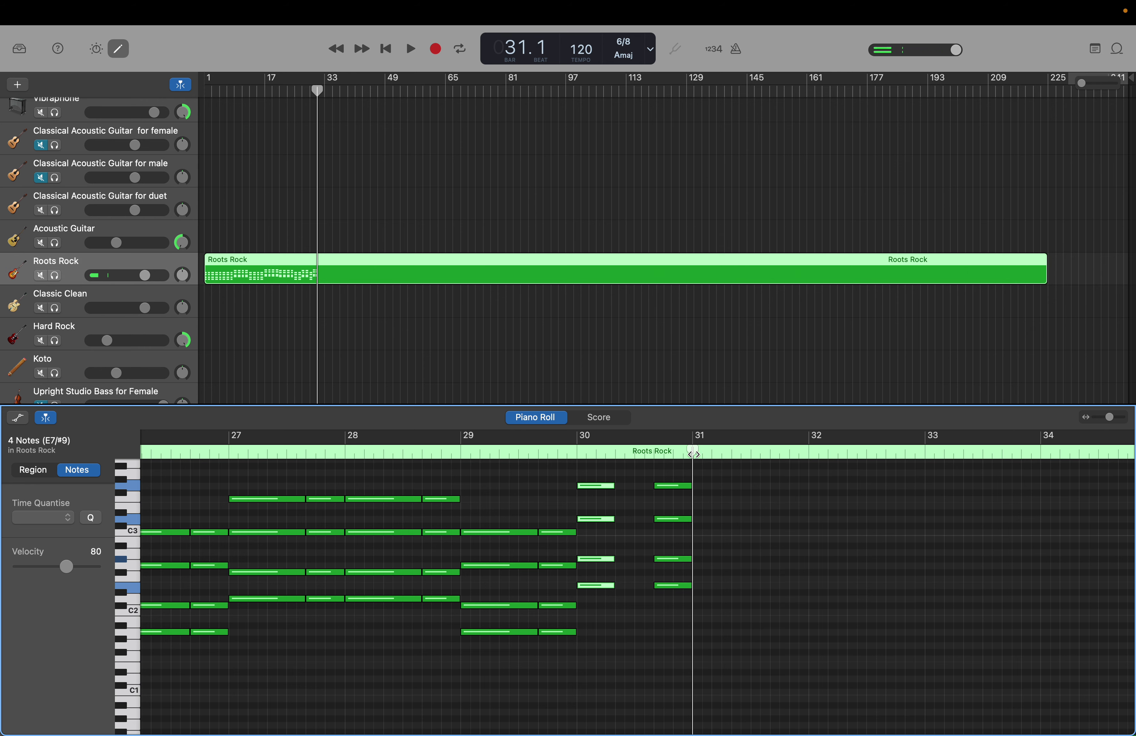
{"action": "left_click_drag", "start_coordinate": [694, 453], "coordinate": [608, 609]}
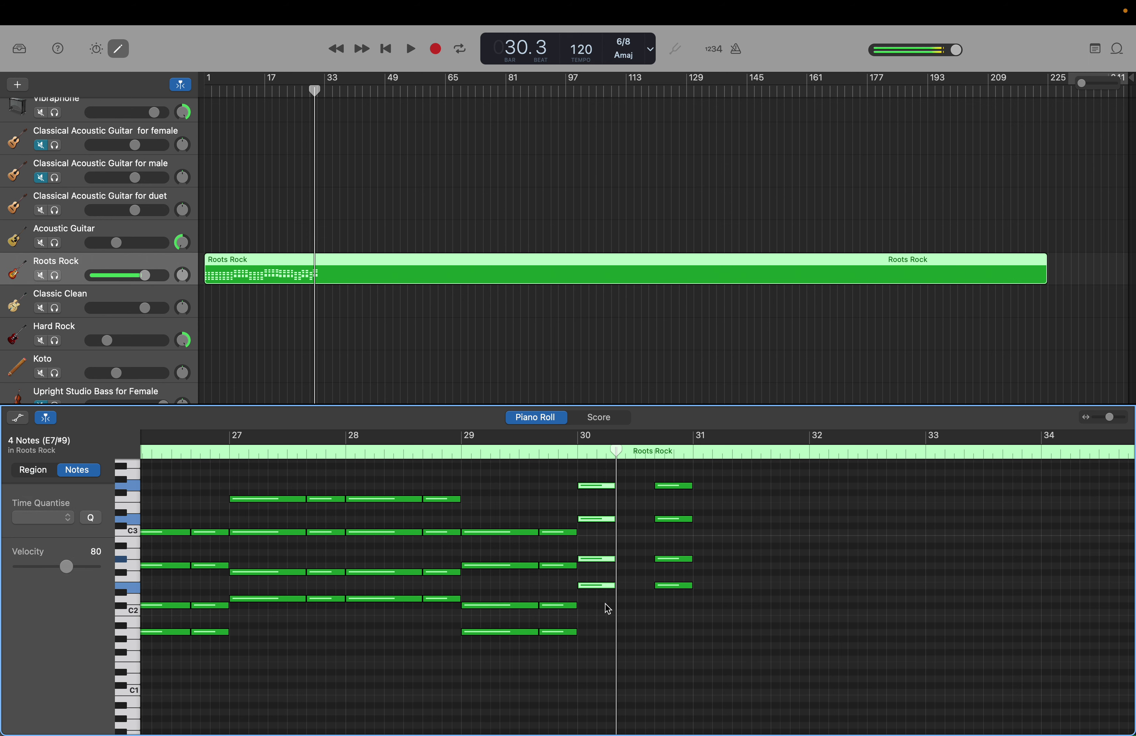
Paste the half-length chord at 30.3 and repeat bar 30's three chords in bars 31 and 32.
{"action": "key", "text": "super+v"}
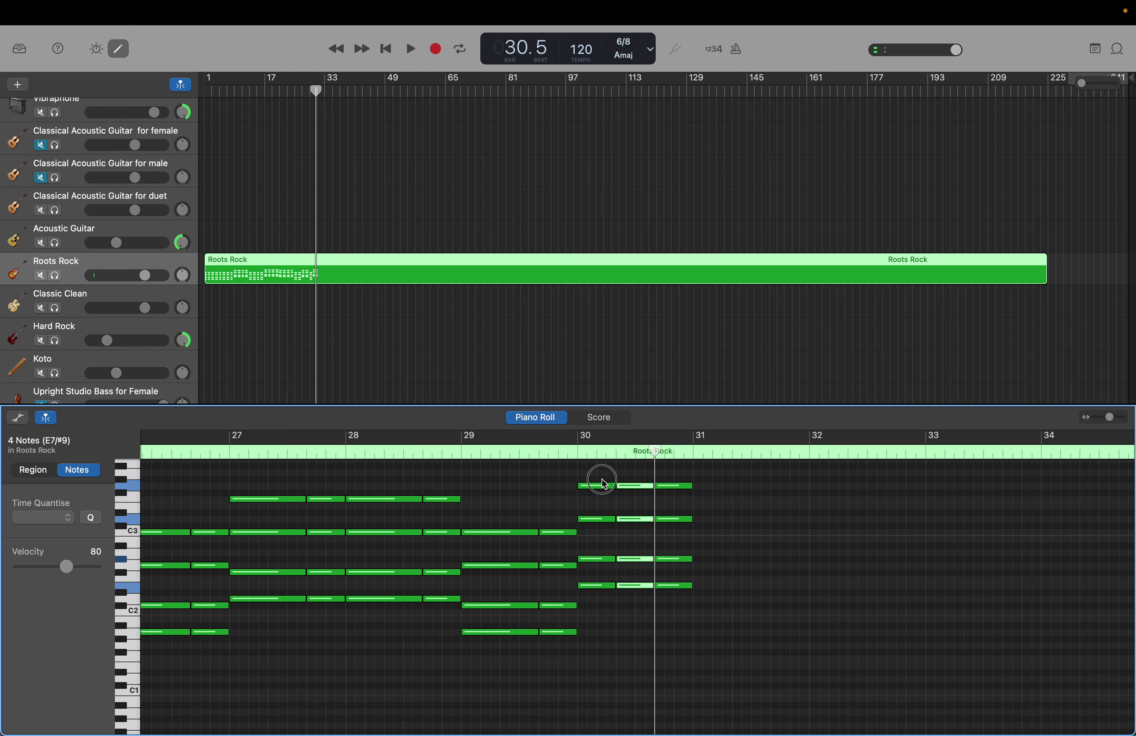
{"action": "left_click_drag", "start_coordinate": [597, 474], "coordinate": [675, 605]}
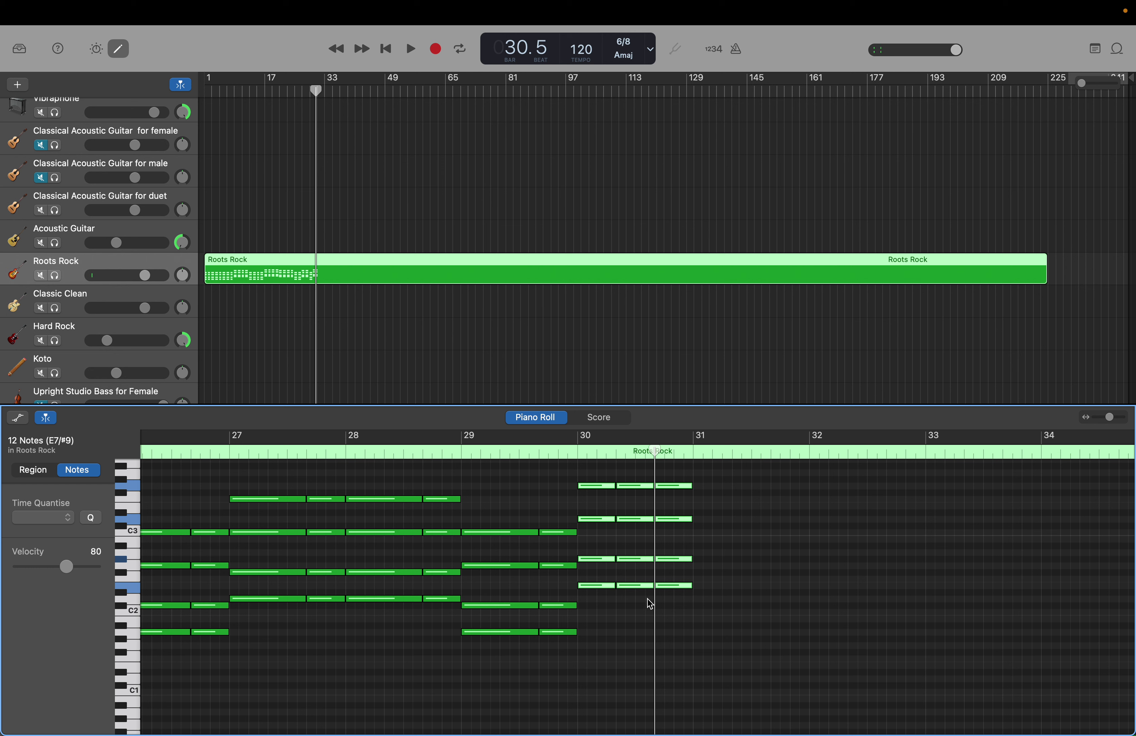
{"action": "mouse_move", "coordinate": [610, 591]}
{"action": "left_click_drag", "start_coordinate": [655, 450], "coordinate": [696, 451]}
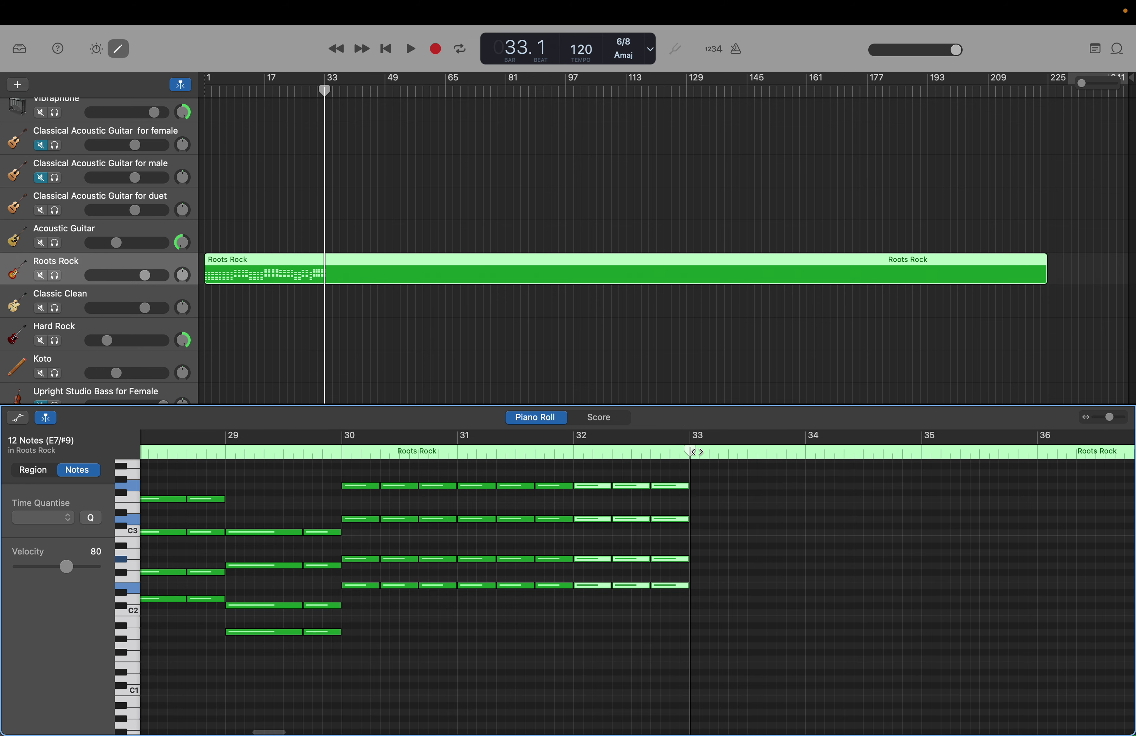
Lower the last two chords of bar 32 so their roots are G1 and A♭1.
{"action": "left_click", "coordinate": [622, 475]}
{"action": "left_click_drag", "start_coordinate": [622, 474], "coordinate": [665, 597]}
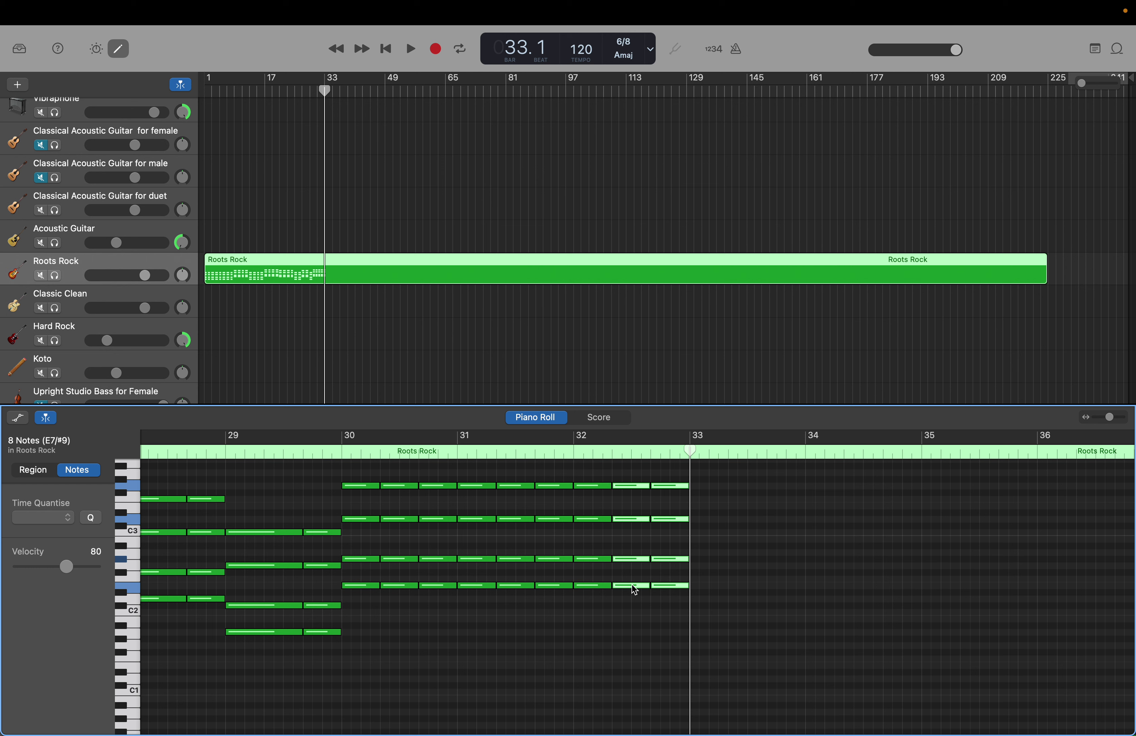
{"action": "left_click_drag", "start_coordinate": [632, 585], "coordinate": [678, 535]}
{"action": "left_click", "coordinate": [681, 663]}
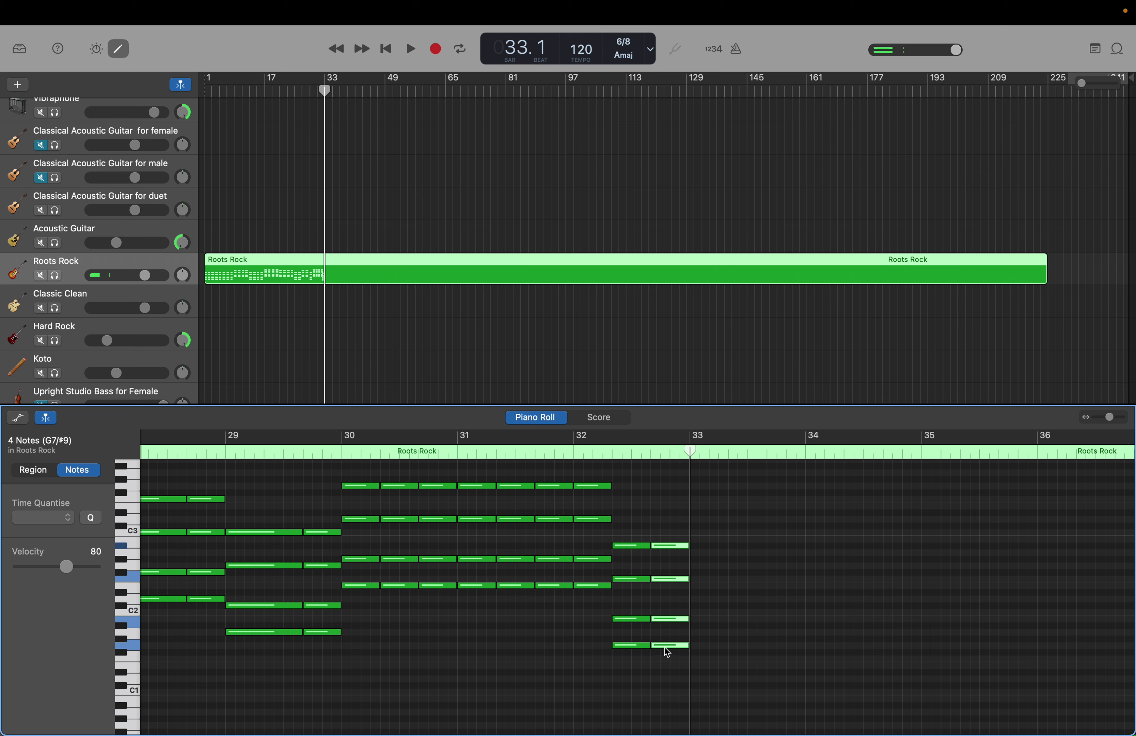
{"action": "left_click_drag", "start_coordinate": [668, 651], "coordinate": [666, 641]}
Set the project tempo to 180 and play the song from the beginning.
{"action": "key", "text": "Return"}
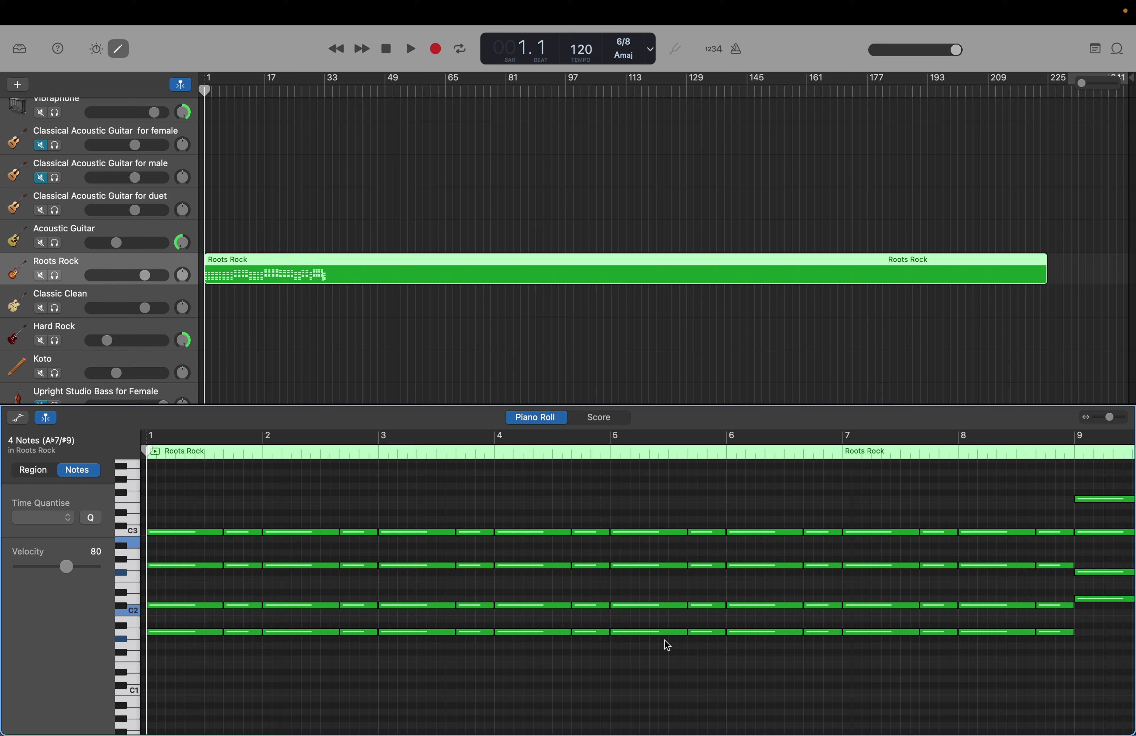
{"action": "key", "text": "space"}
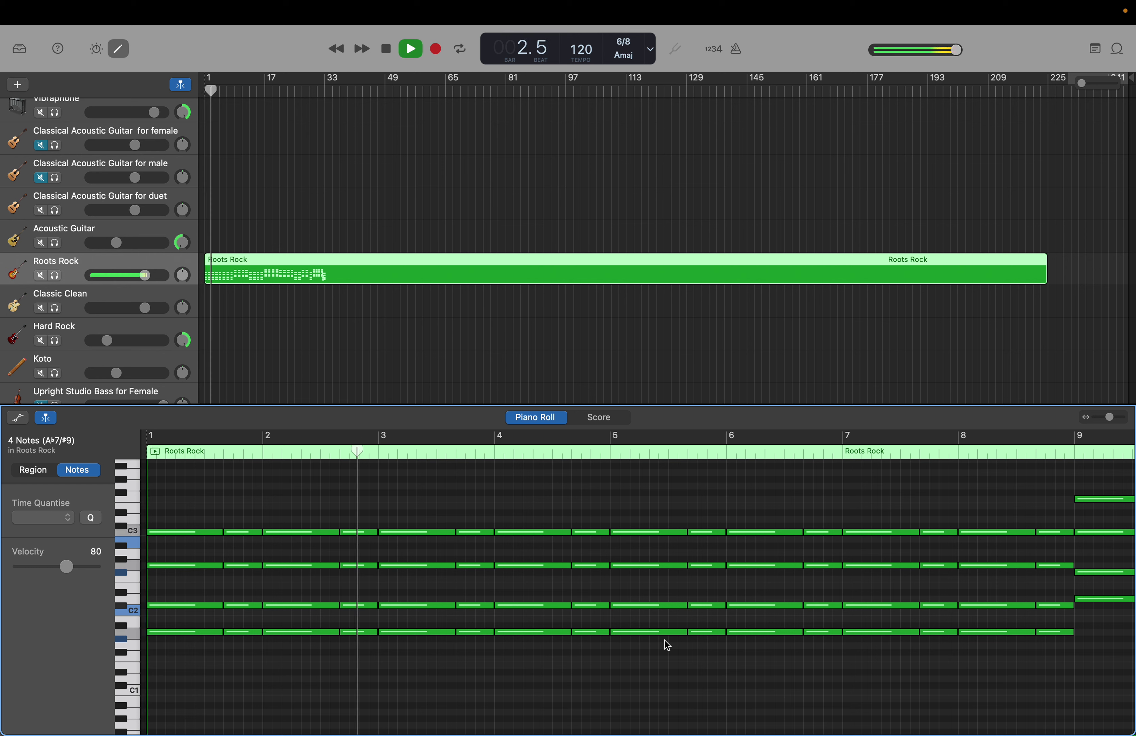
{"action": "key", "text": "space"}
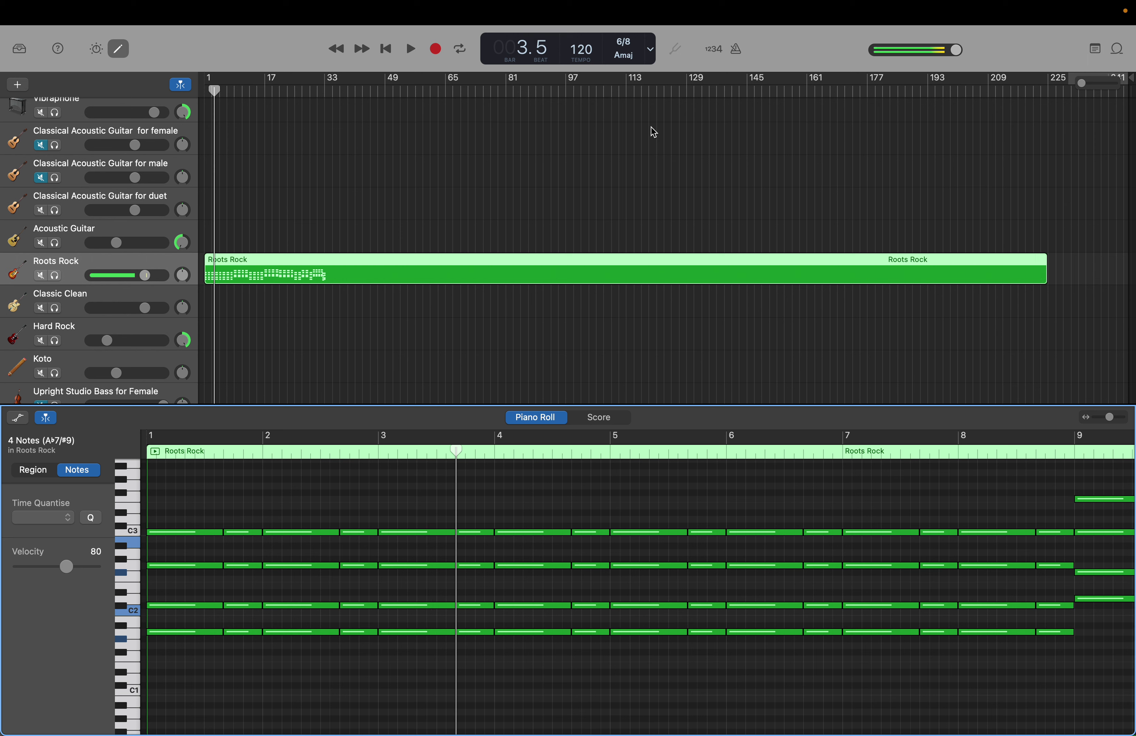
{"action": "double_click", "coordinate": [587, 53]}
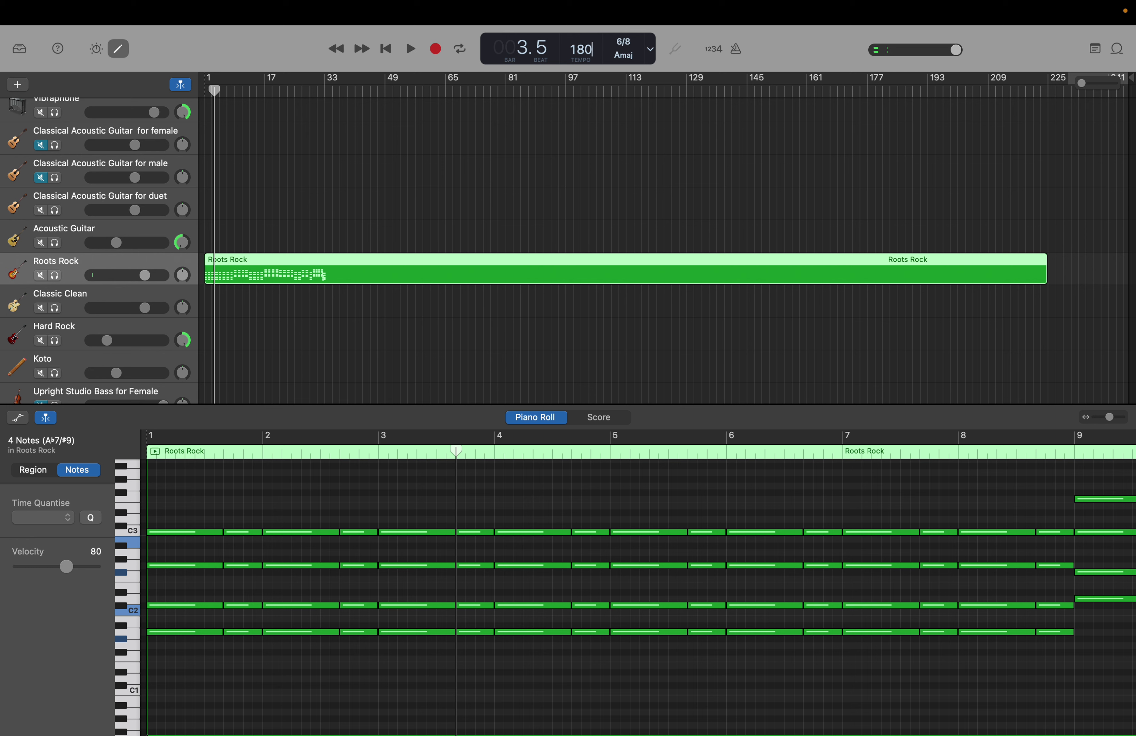
{"action": "left_click", "coordinate": [386, 48]}
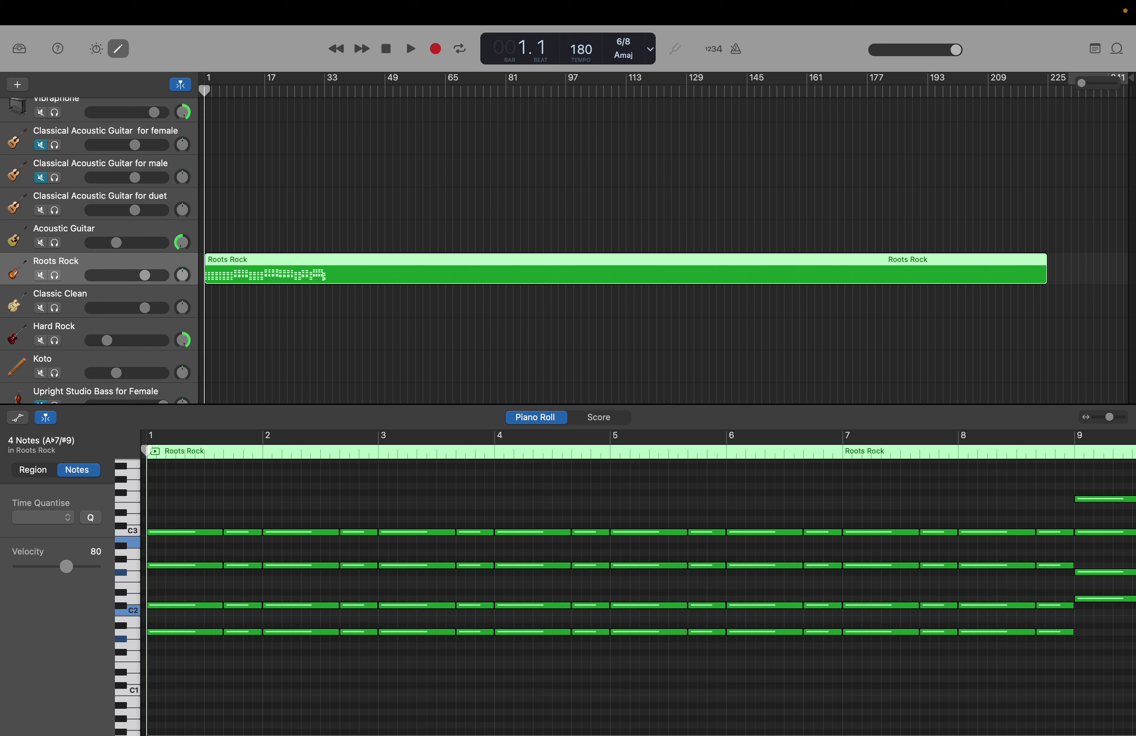
{"action": "left_click", "coordinate": [407, 44]}
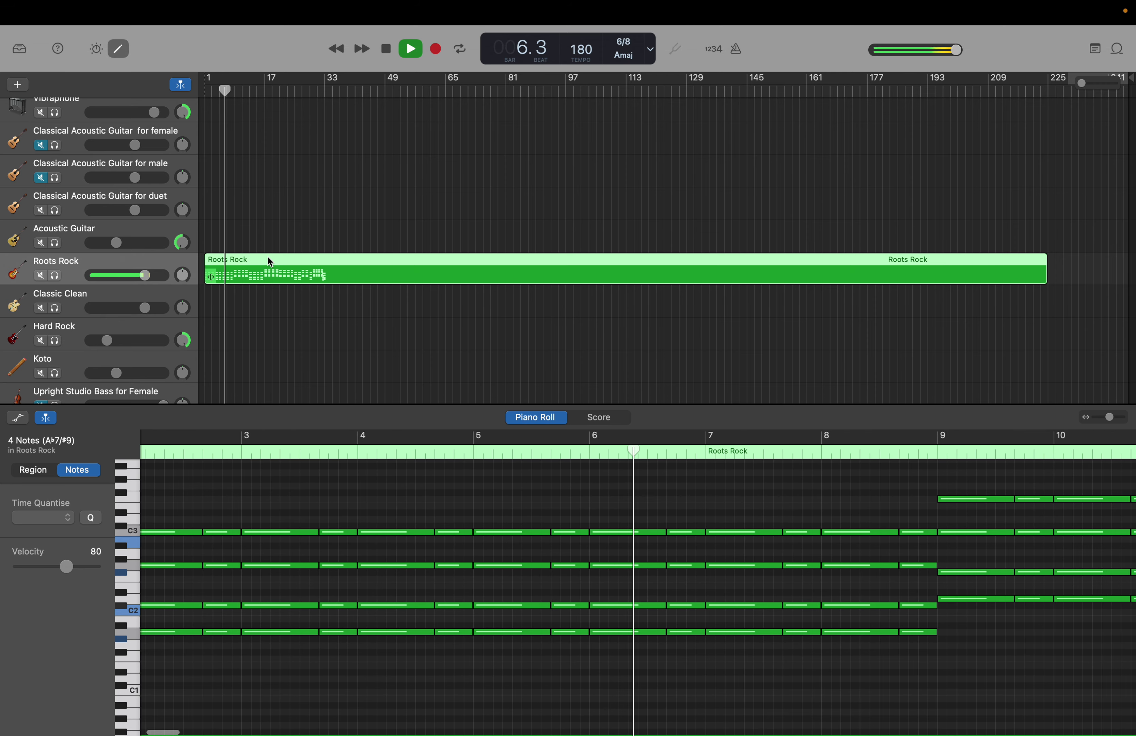
Try volumes of -6 dB and -9 dB on the Roots Rock track during playback.
{"action": "double_click", "coordinate": [133, 275]}
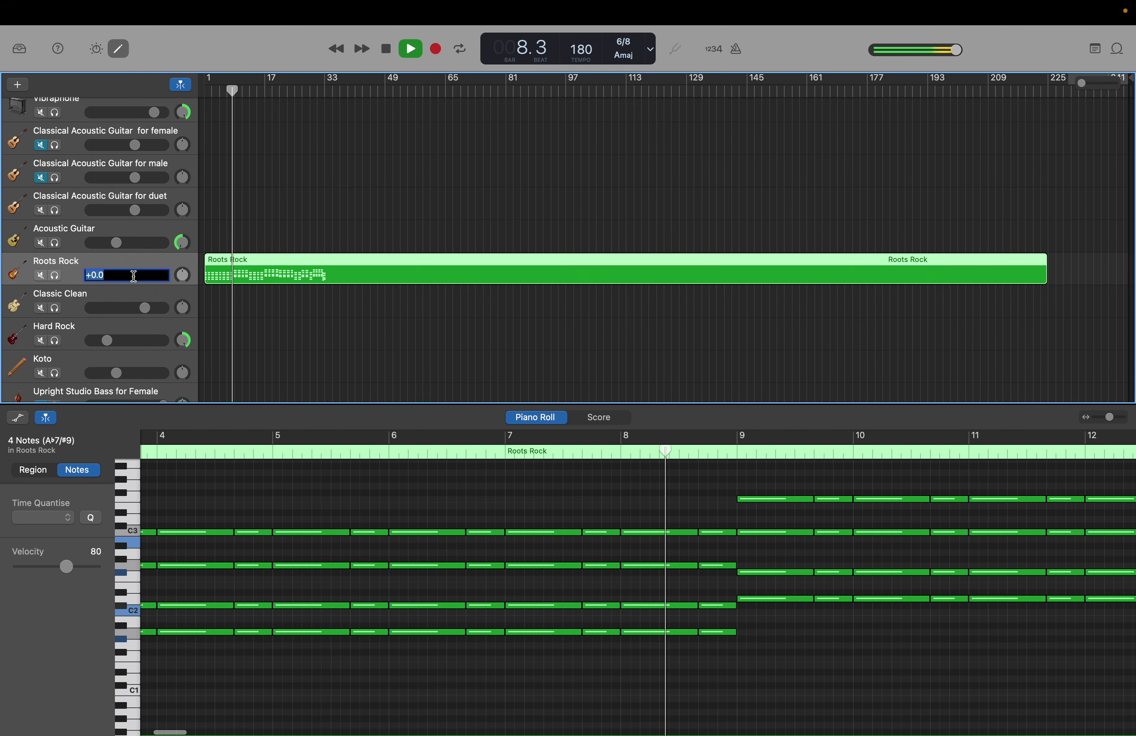
{"action": "type", "text": "-3"}
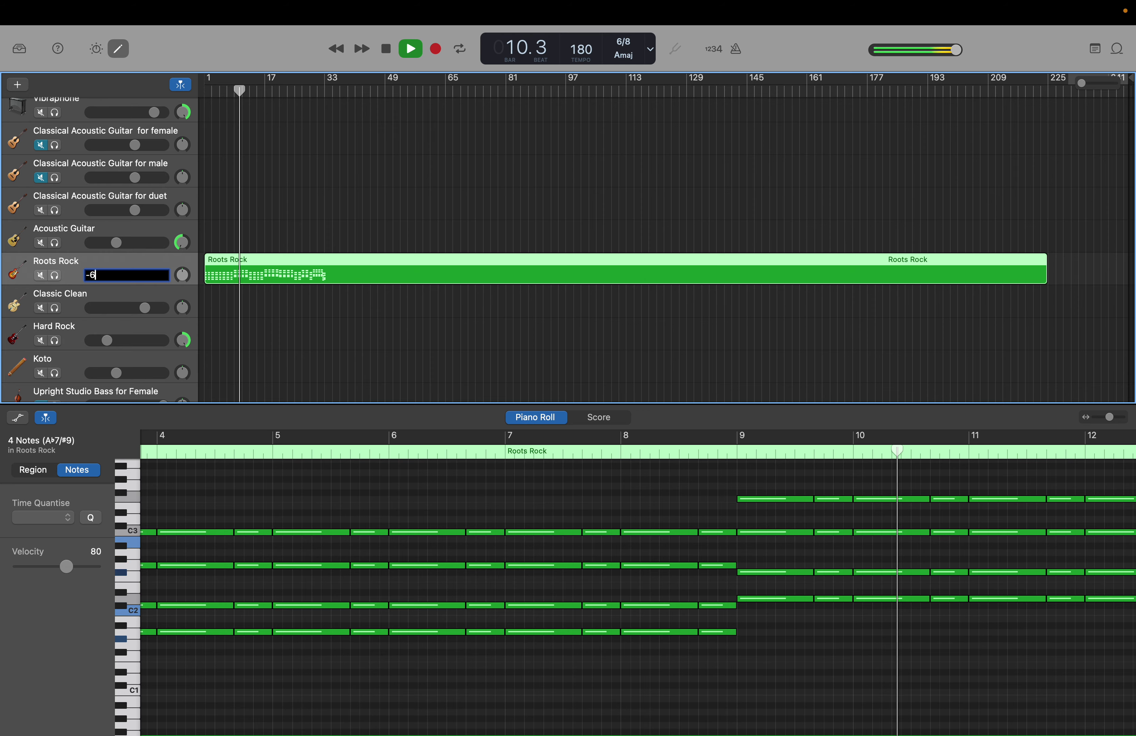
{"action": "key", "text": "Return"}
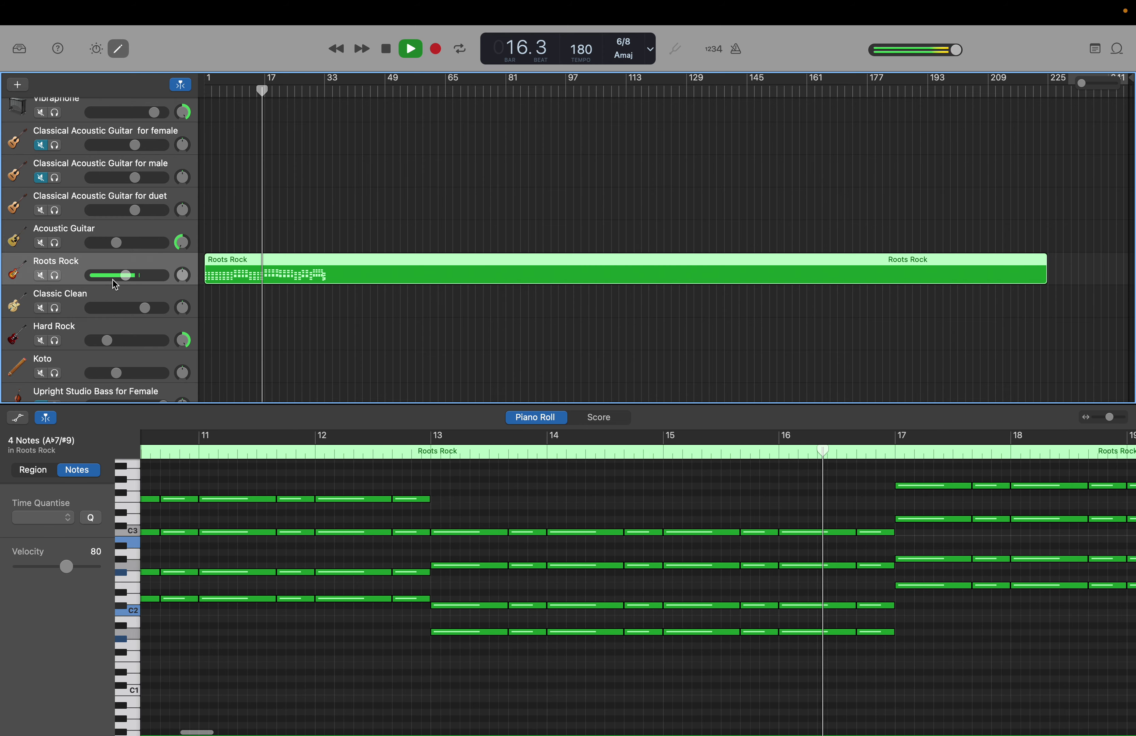
{"action": "double_click", "coordinate": [107, 273]}
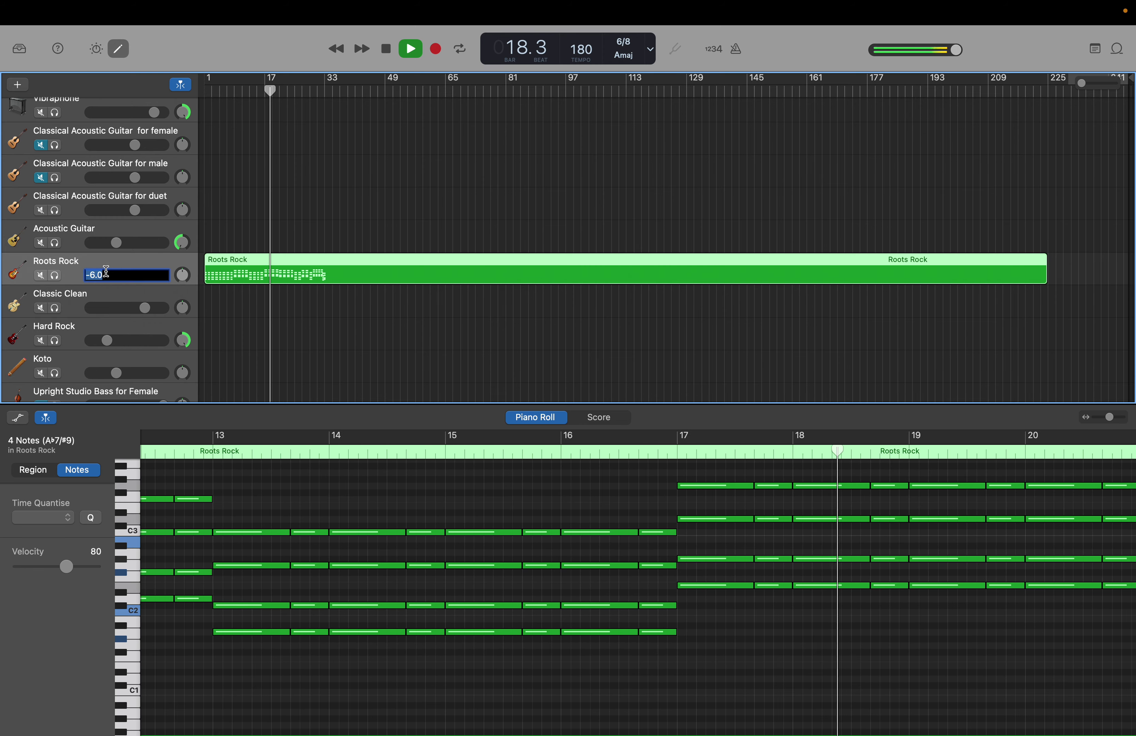
{"action": "type", "text": "-9"}
{"action": "key", "text": "Return"}
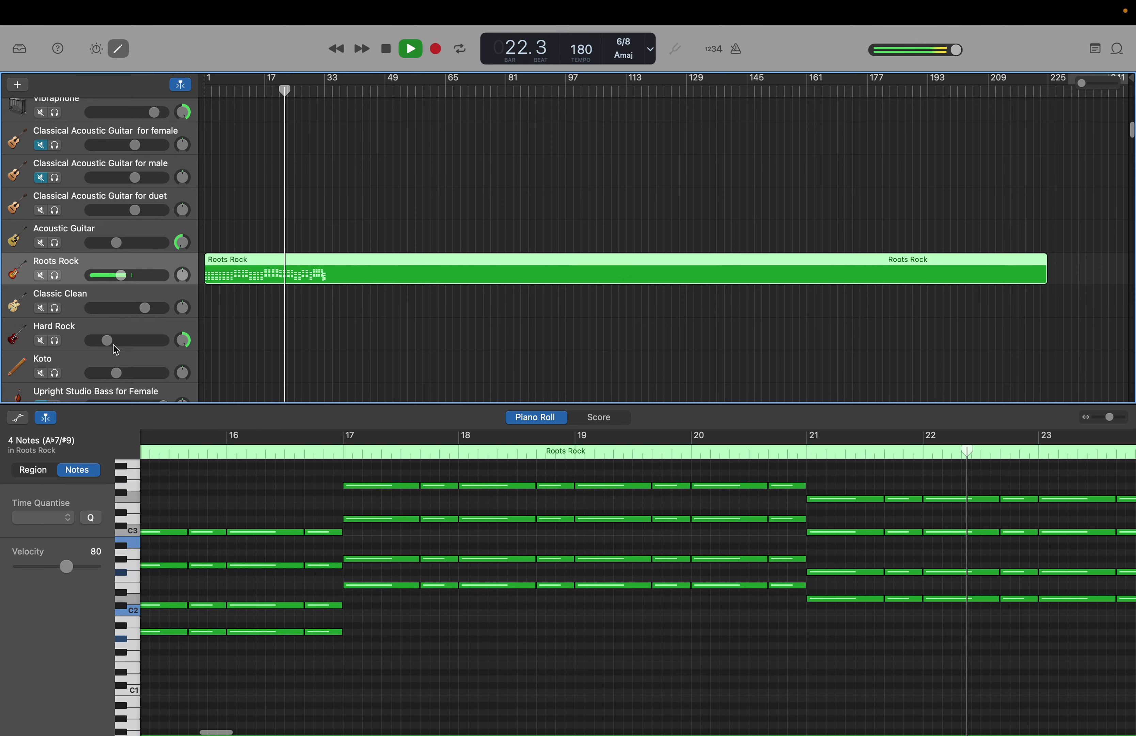
Raise the Upright Studio Bass for Duet track's volume to its maximum and stop playback after the turnaround.
{"action": "scroll", "coordinate": [117, 350], "scroll_direction": "down", "scroll_amount": 3}
{"action": "scroll", "coordinate": [116, 350], "scroll_direction": "down", "scroll_amount": 3}
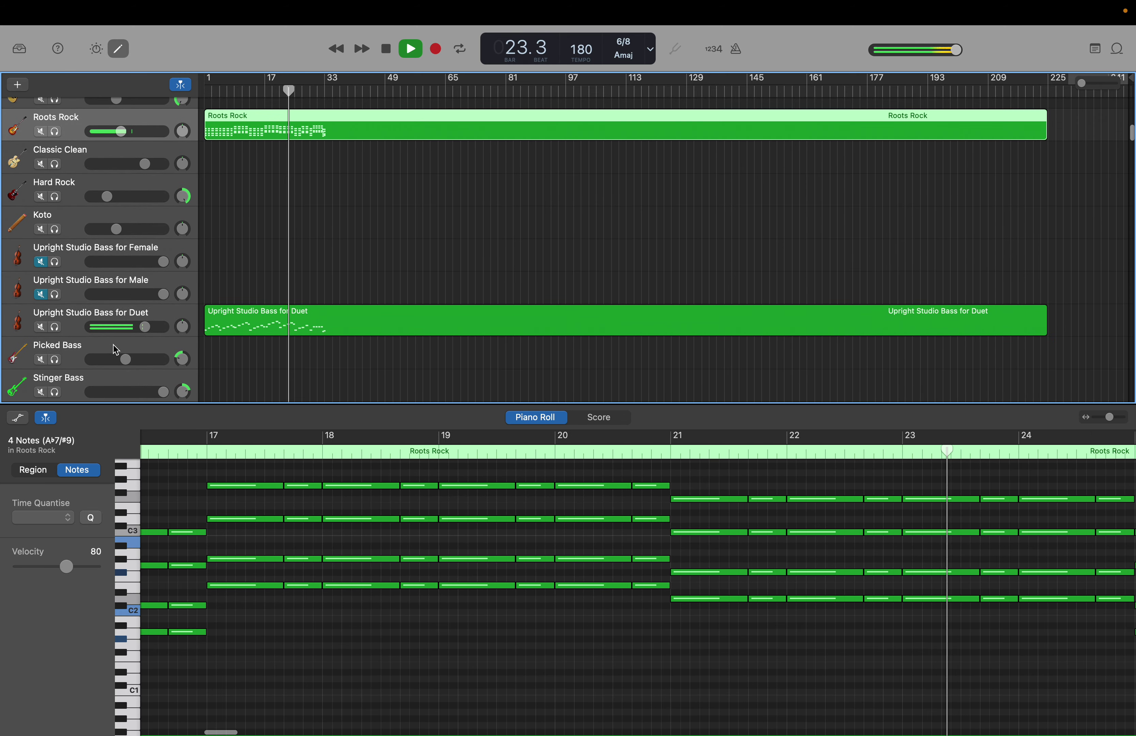
{"action": "double_click", "coordinate": [134, 328]}
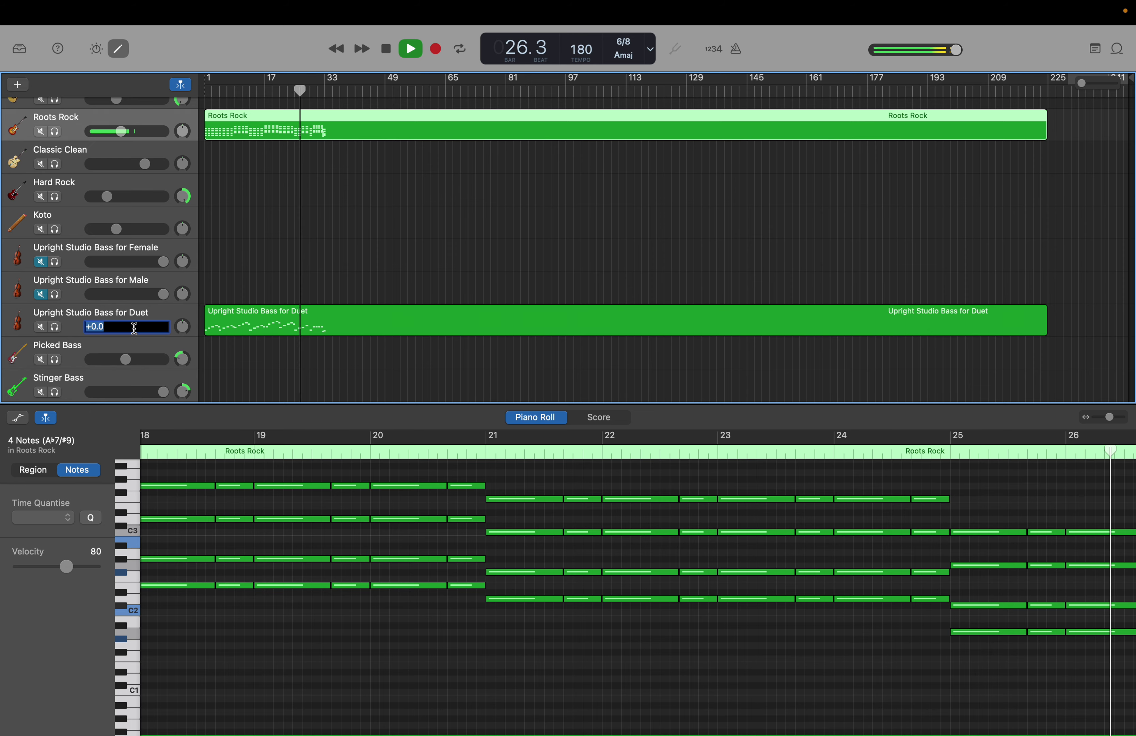
{"action": "key", "text": "Return"}
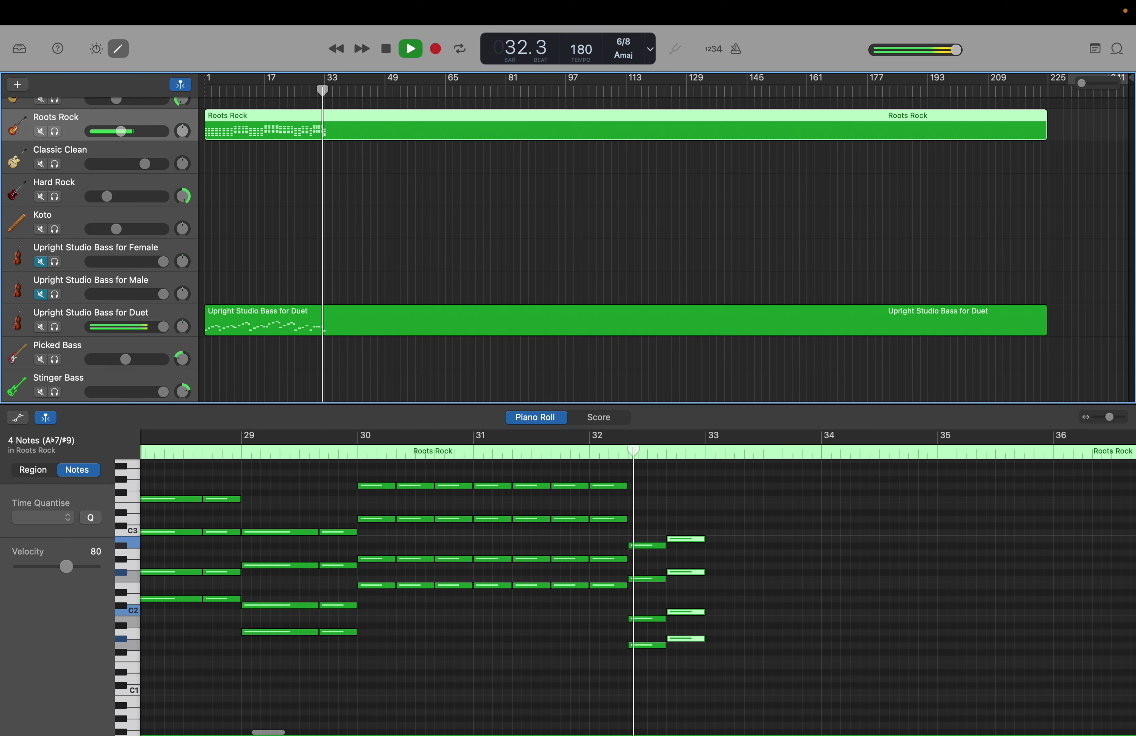
{"action": "key", "text": "space"}
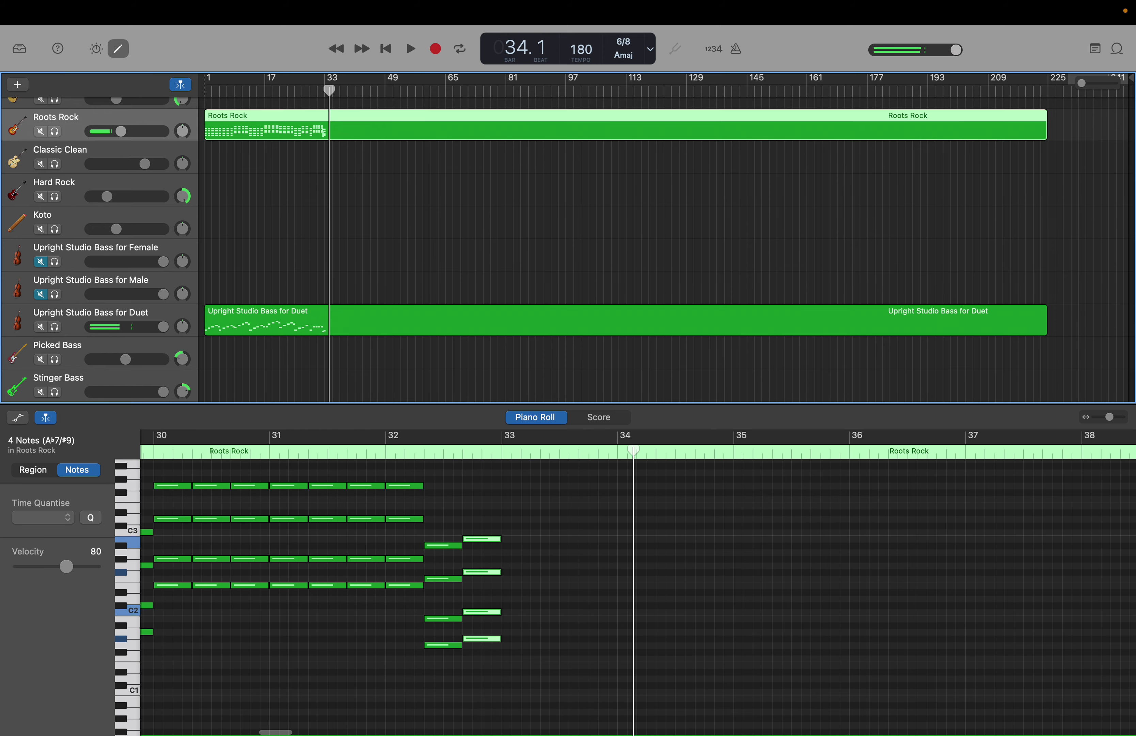
Replay the song from the beginning and lower the Roots Rock track's volume slightly further.
{"action": "key", "text": "Return"}
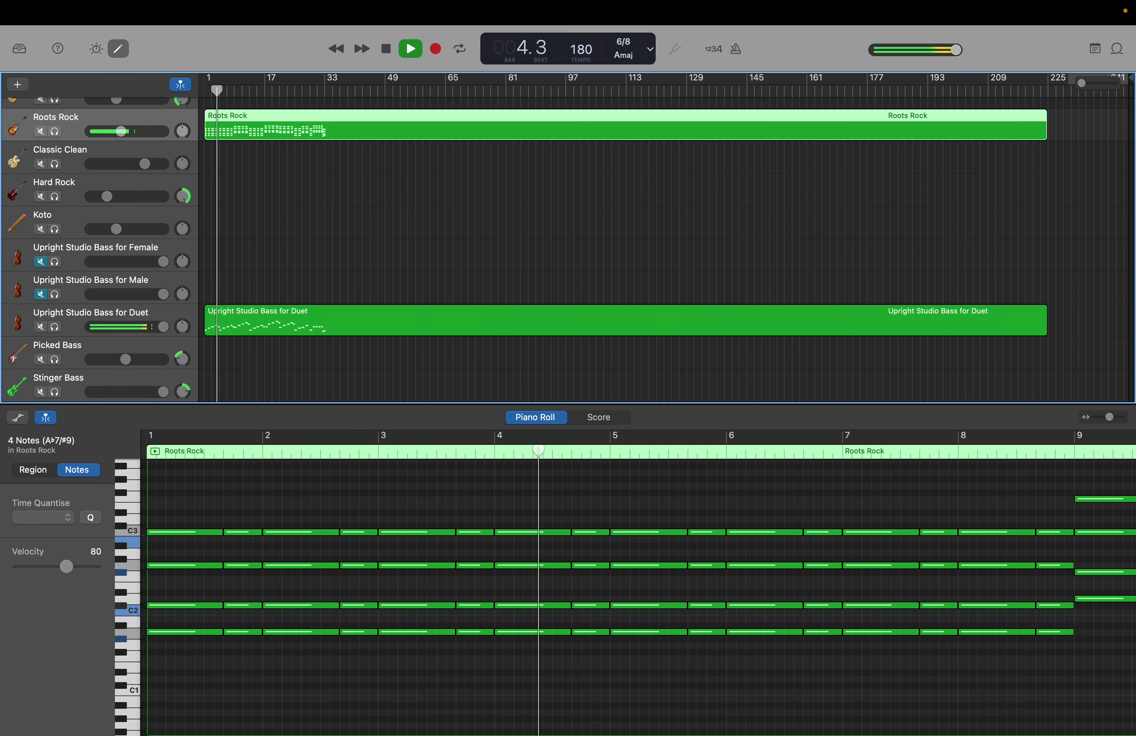
{"action": "double_click", "coordinate": [127, 133]}
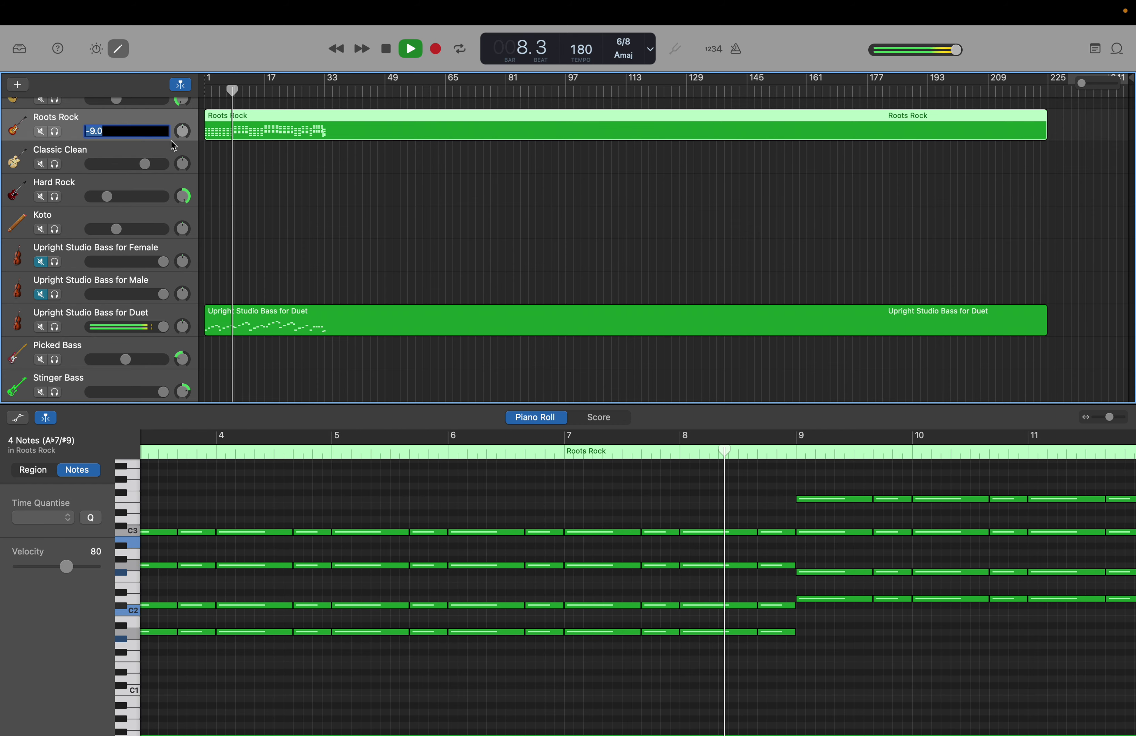
{"action": "type", "text": "-3"}
{"action": "key", "text": "Return"}
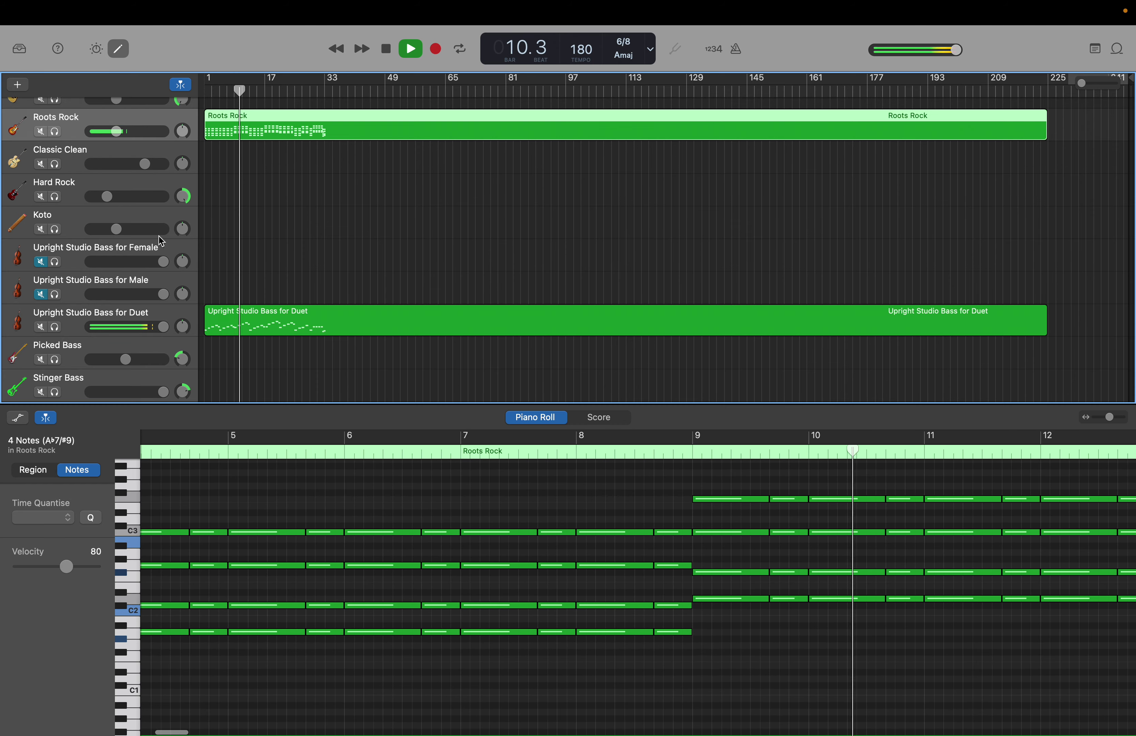
Try a slightly lower volume on the second Detroit Garage drum track.
{"action": "scroll", "coordinate": [161, 241], "scroll_direction": "down", "scroll_amount": 10}
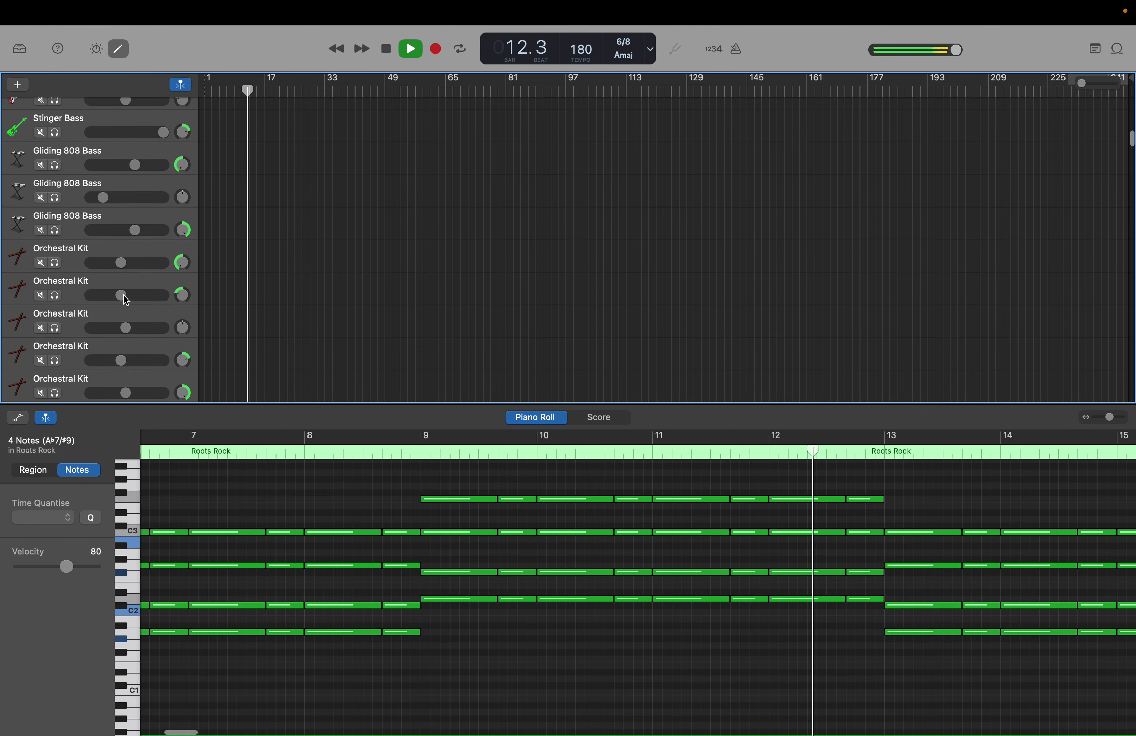
{"action": "scroll", "coordinate": [126, 300], "scroll_direction": "down", "scroll_amount": 10}
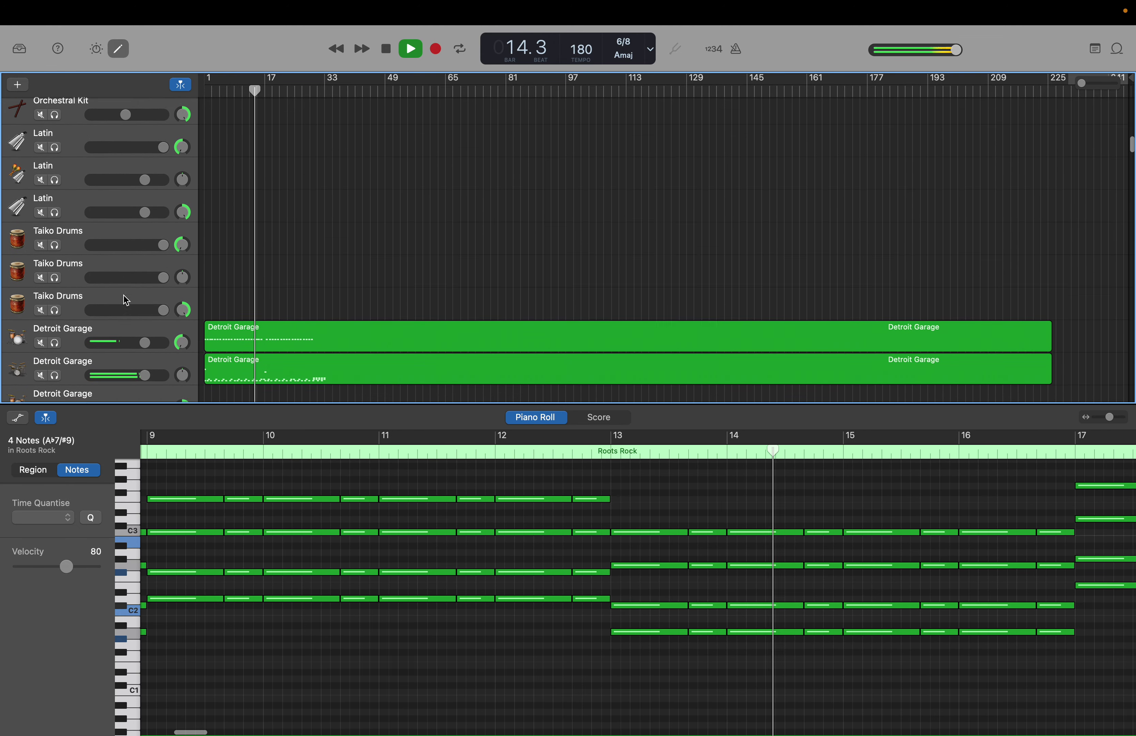
{"action": "scroll", "coordinate": [126, 300], "scroll_direction": "down", "scroll_amount": 3}
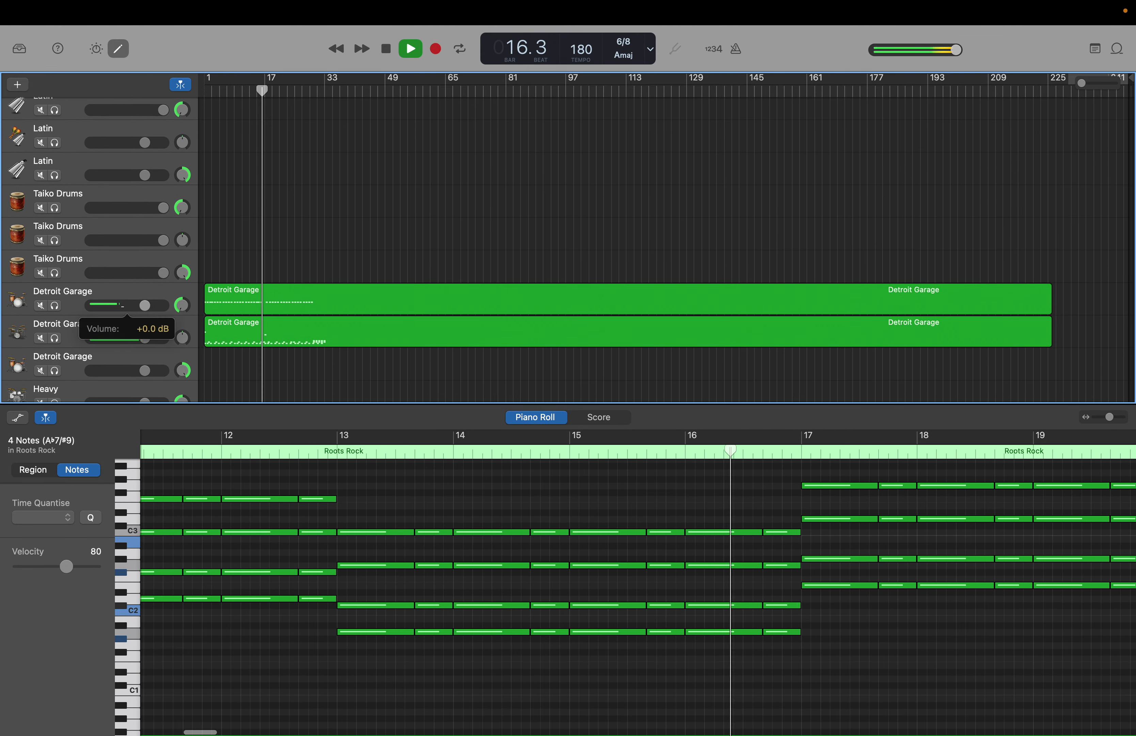
{"action": "double_click", "coordinate": [122, 307]}
{"action": "double_click", "coordinate": [120, 337]}
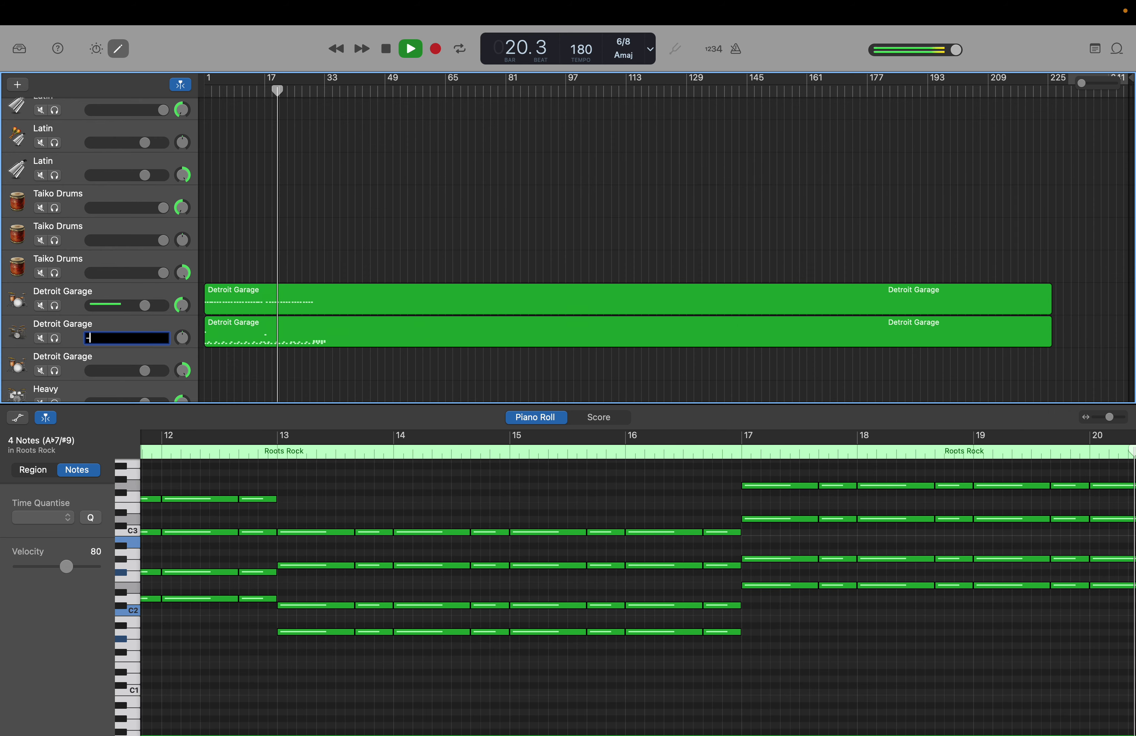
{"action": "key", "text": "Return"}
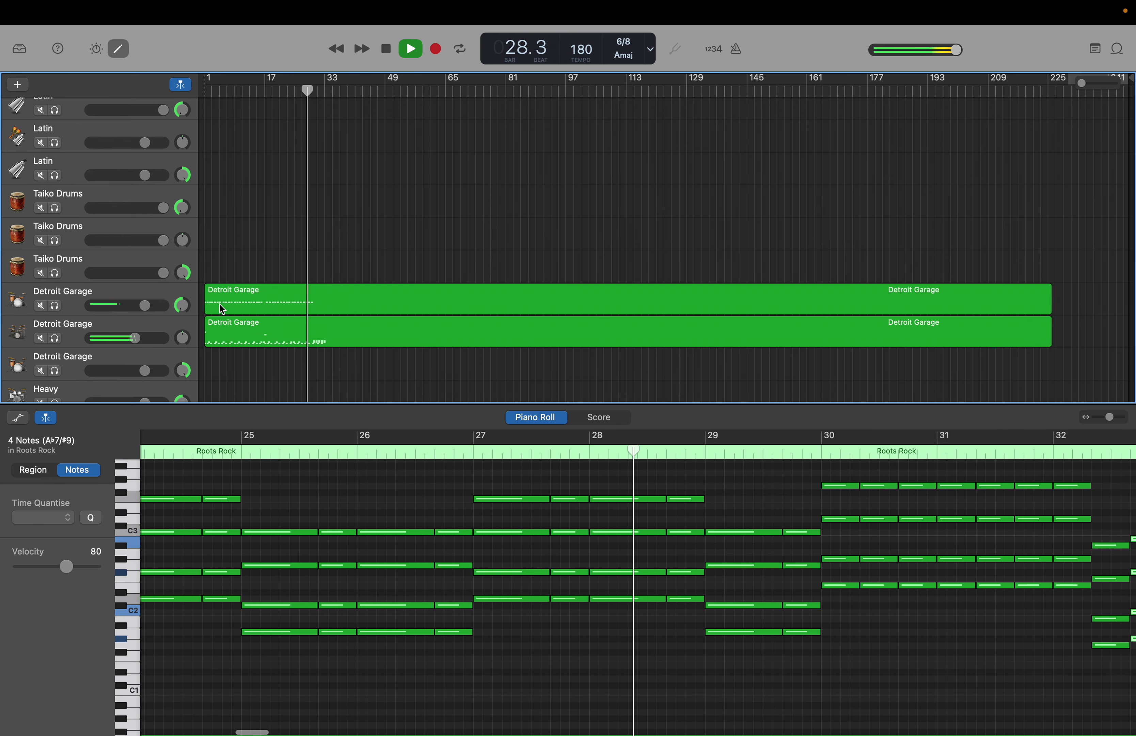
Restart playback from the beginning and bring the second Detroit Garage track's volume back level with the first one.
{"action": "scroll", "coordinate": [220, 304], "scroll_direction": "up", "scroll_amount": 1}
{"action": "scroll", "coordinate": [220, 306], "scroll_direction": "up", "scroll_amount": 1}
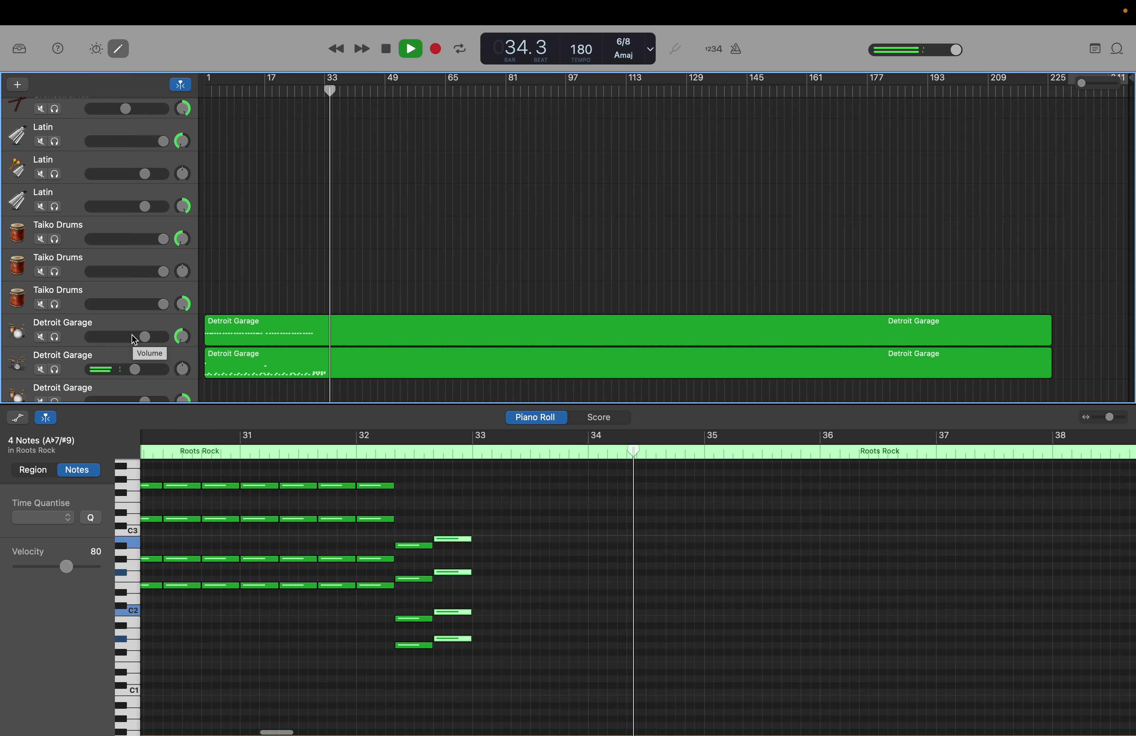
{"action": "key", "text": "space"}
{"action": "key", "text": "space"}
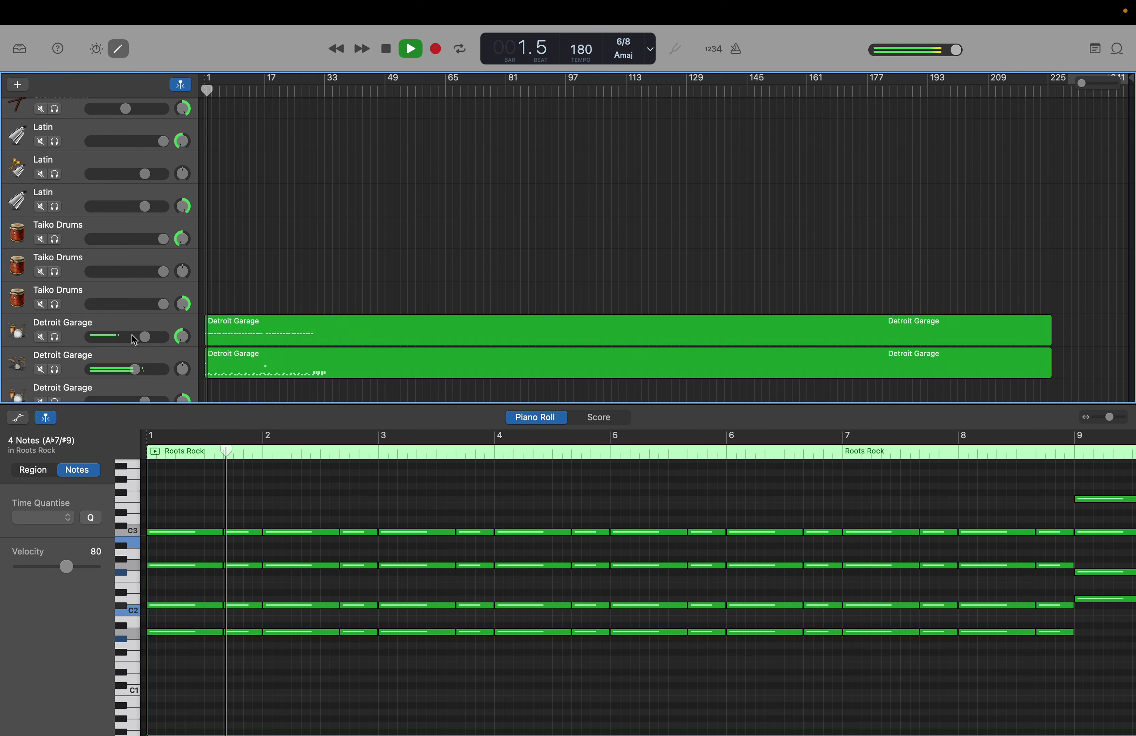
{"action": "double_click", "coordinate": [144, 369]}
{"action": "key", "text": "Return"}
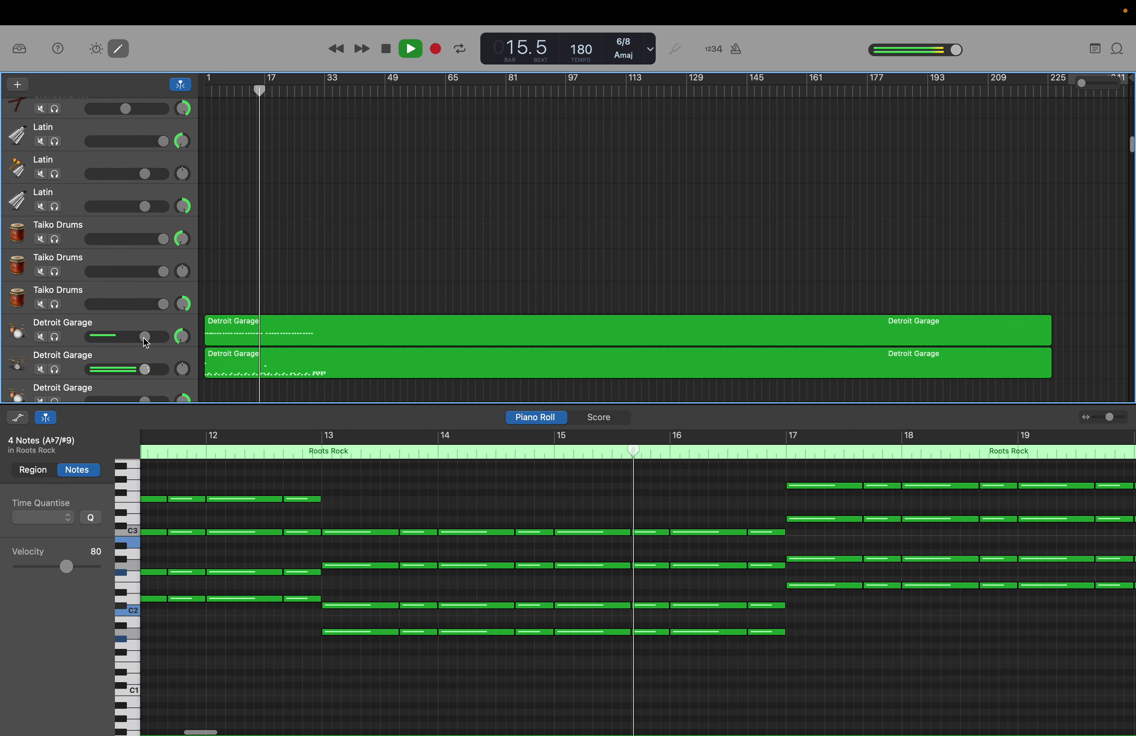
Listen to the mix through the end of the turnaround, stop playback and place the playhead at 33.1.
{"action": "scroll", "coordinate": [211, 288], "scroll_direction": "up", "scroll_amount": 5}
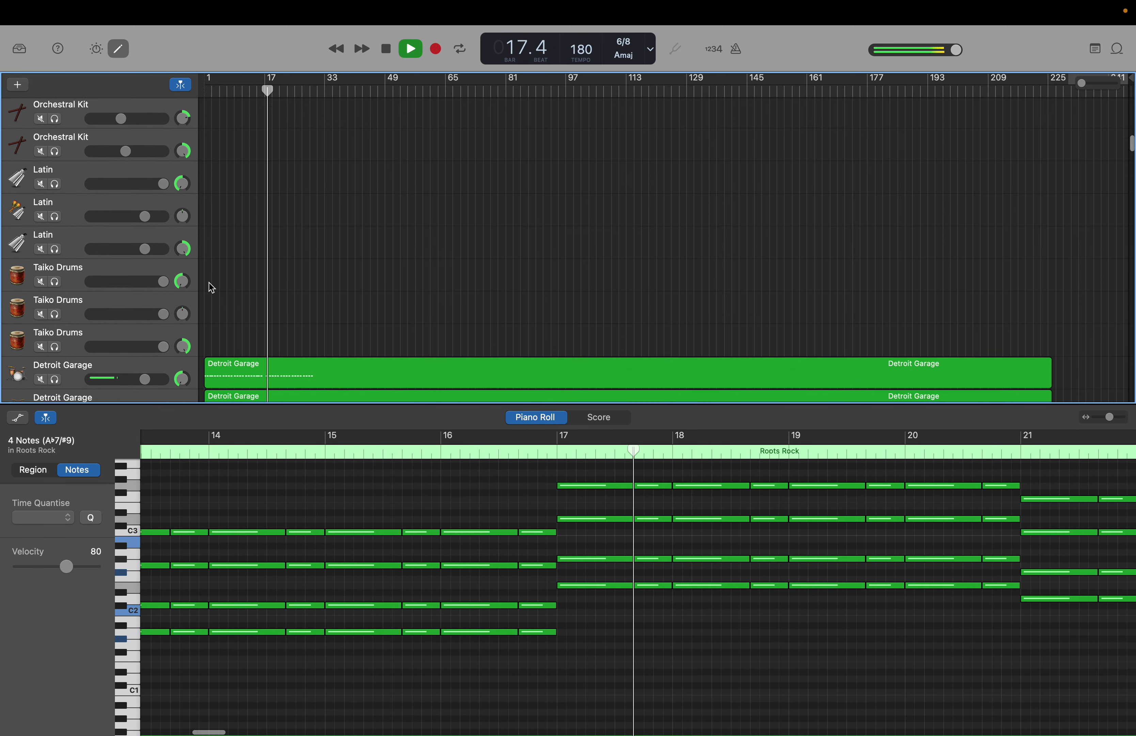
{"action": "scroll", "coordinate": [212, 288], "scroll_direction": "up", "scroll_amount": 5}
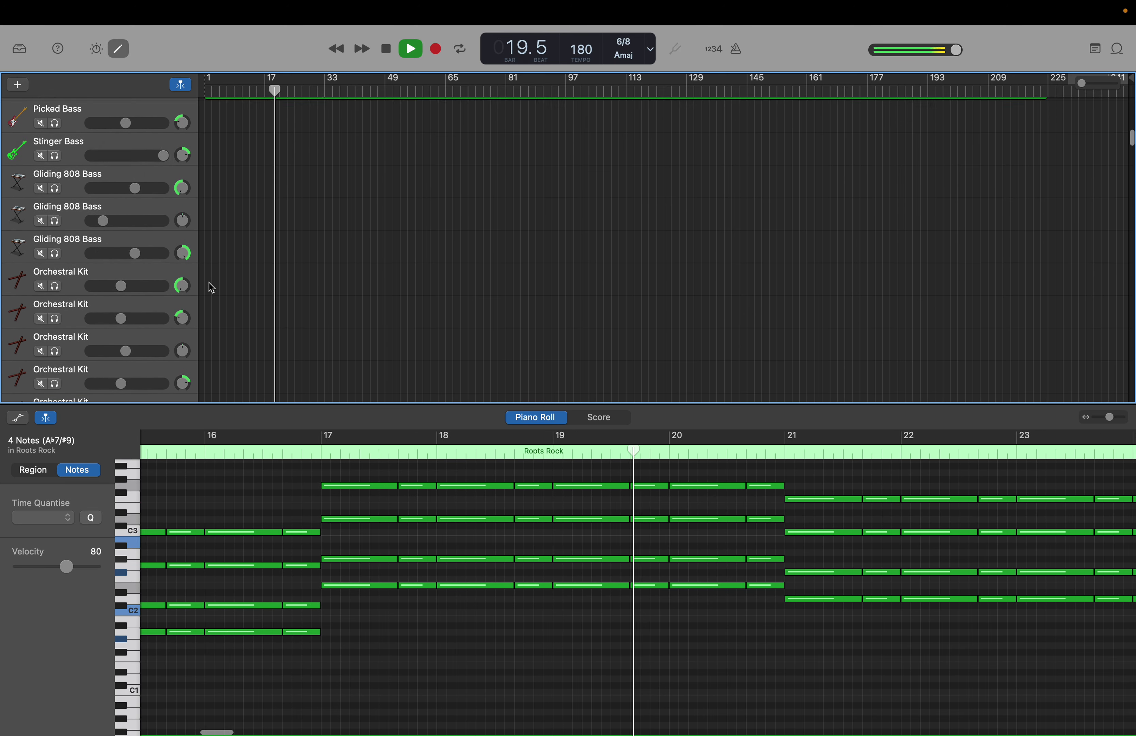
{"action": "scroll", "coordinate": [212, 287], "scroll_direction": "up", "scroll_amount": 1}
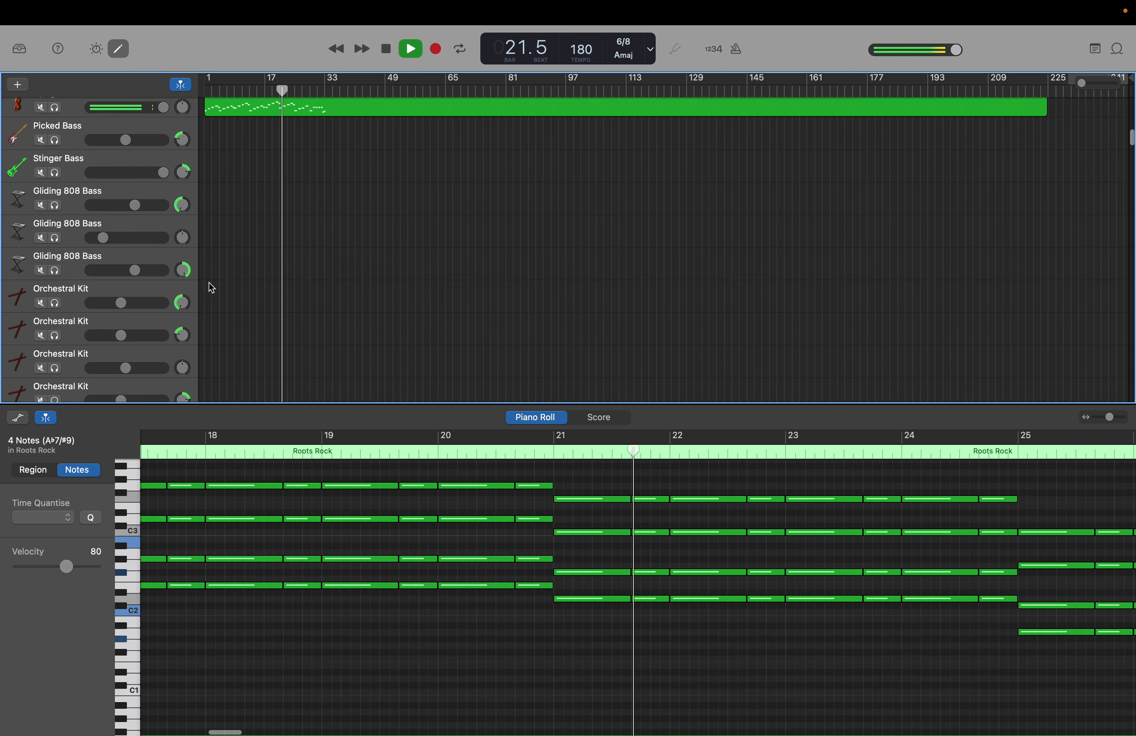
{"action": "scroll", "coordinate": [212, 288], "scroll_direction": "up", "scroll_amount": 3}
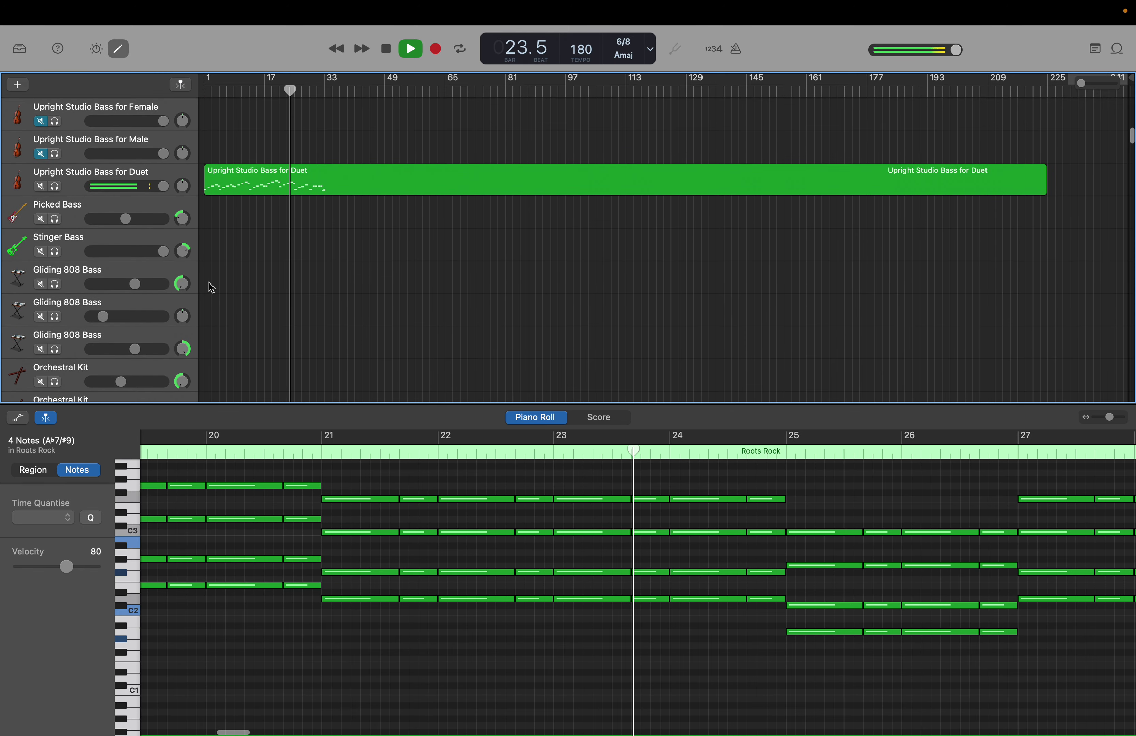
{"action": "scroll", "coordinate": [211, 287], "scroll_direction": "up", "scroll_amount": 2}
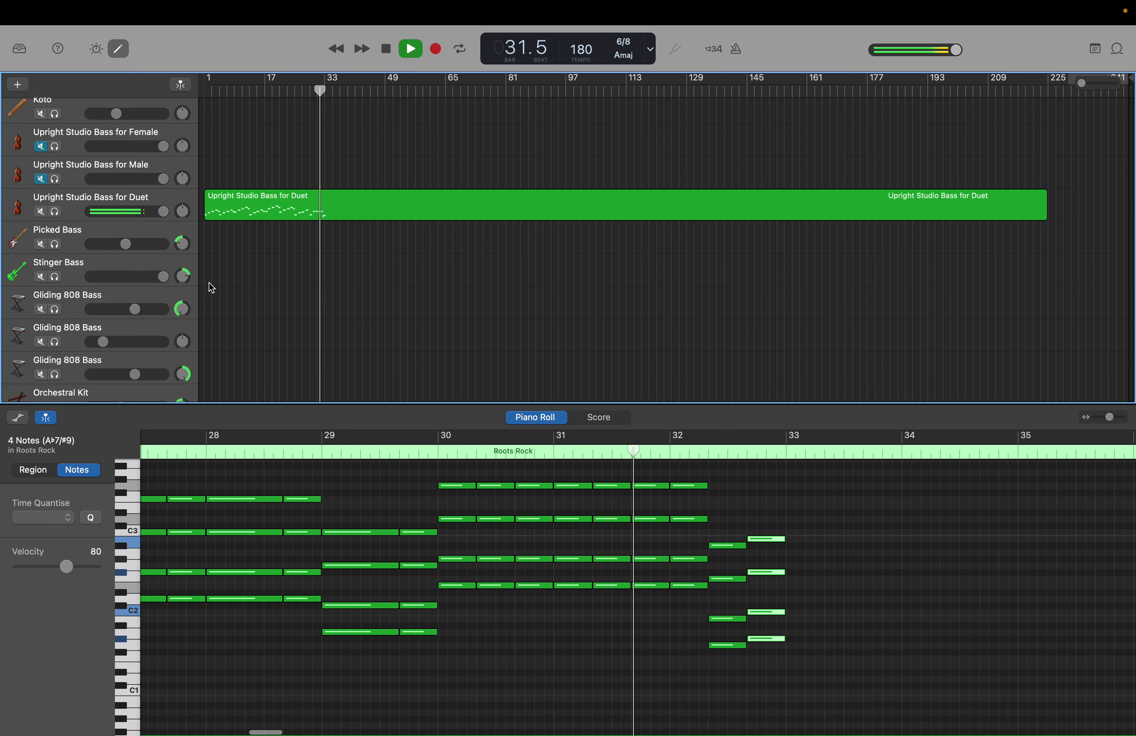
{"action": "key", "text": "space"}
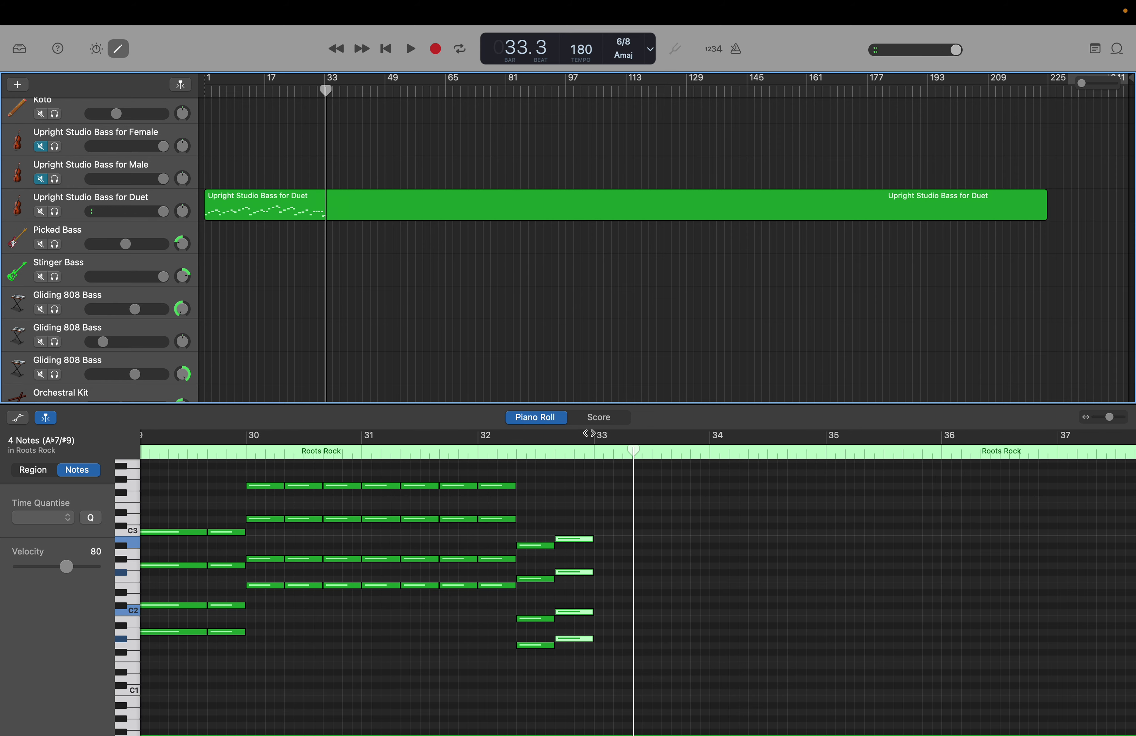
{"action": "left_click_drag", "start_coordinate": [628, 449], "coordinate": [596, 448]}
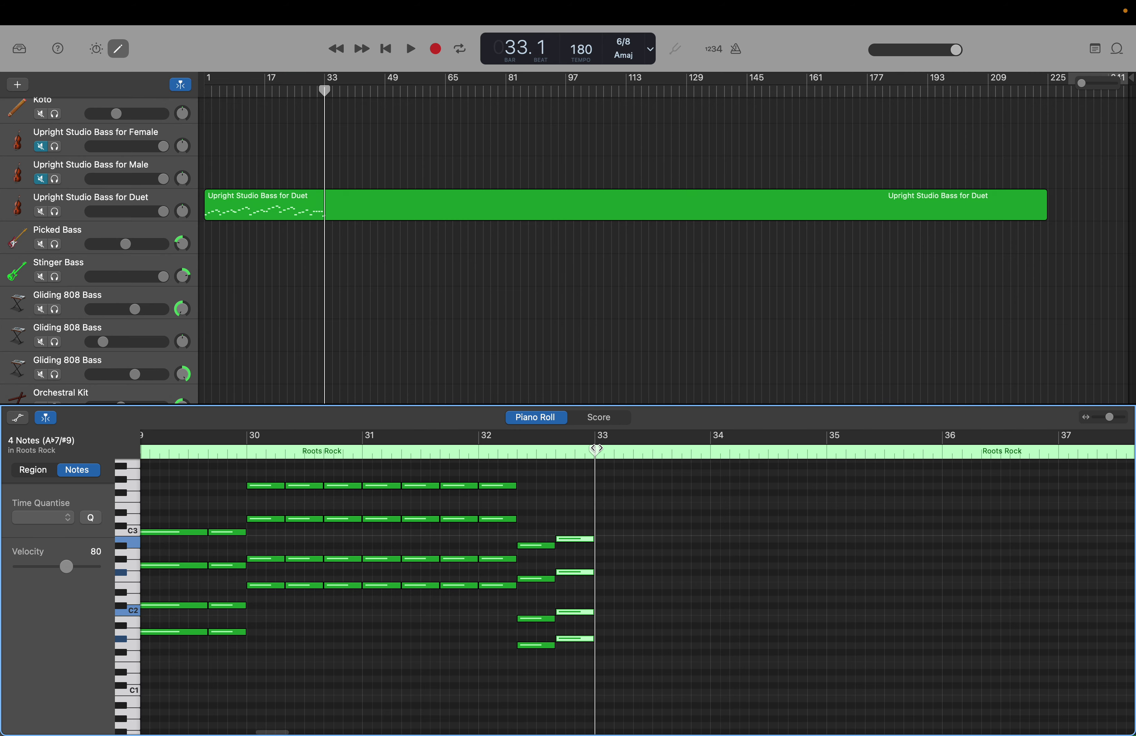